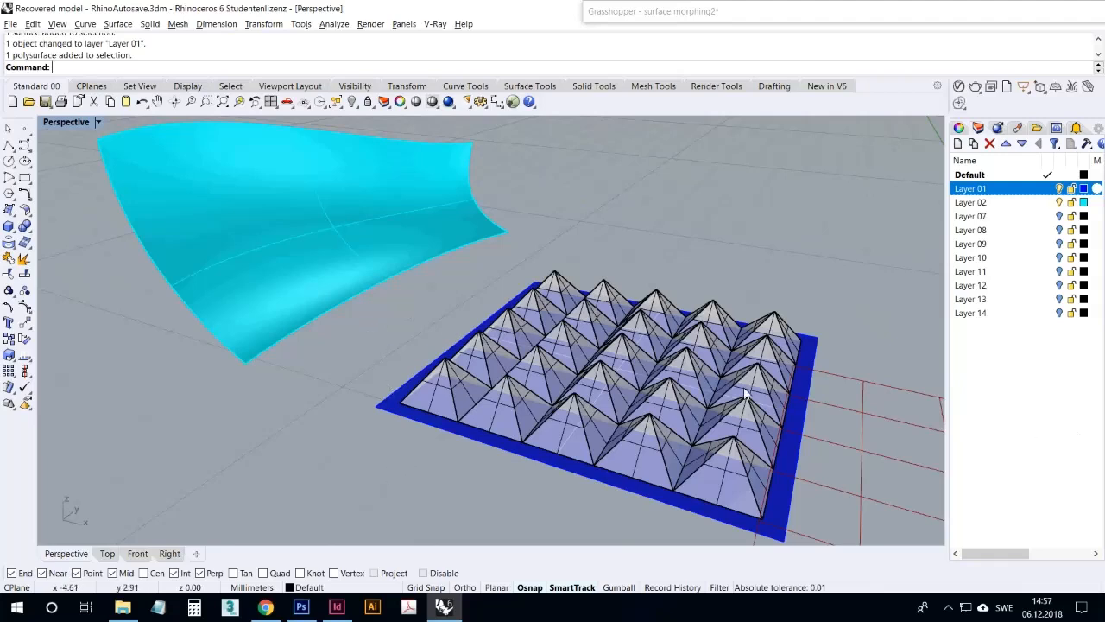
Highlight the pyramid polysurface and the cyan curved surface in turn to identify source and target geometry
click(706, 467)
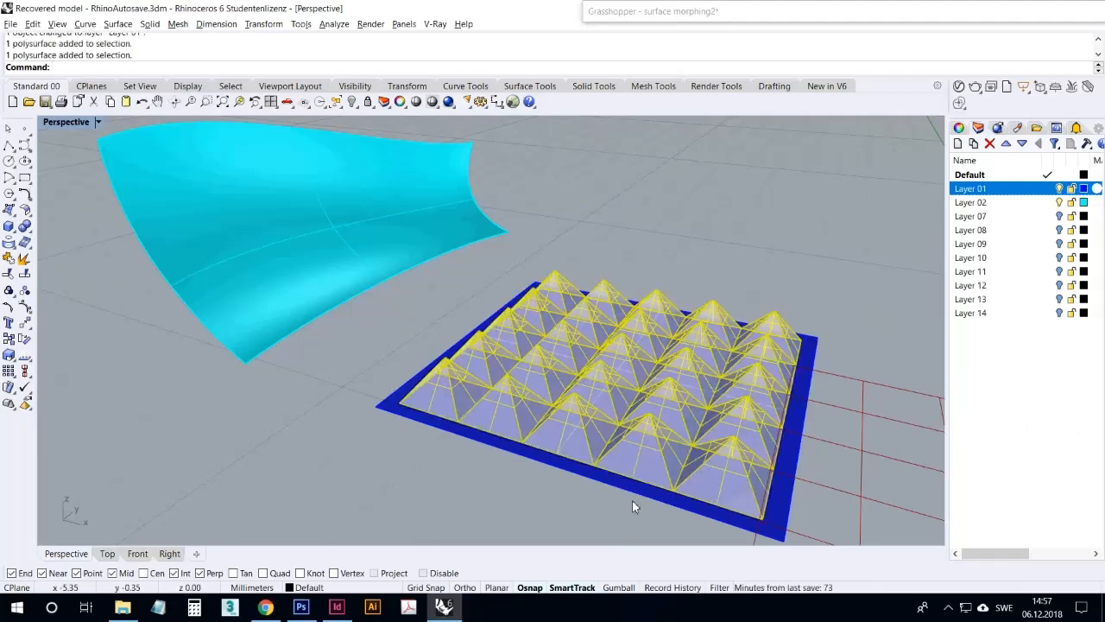
click(295, 245)
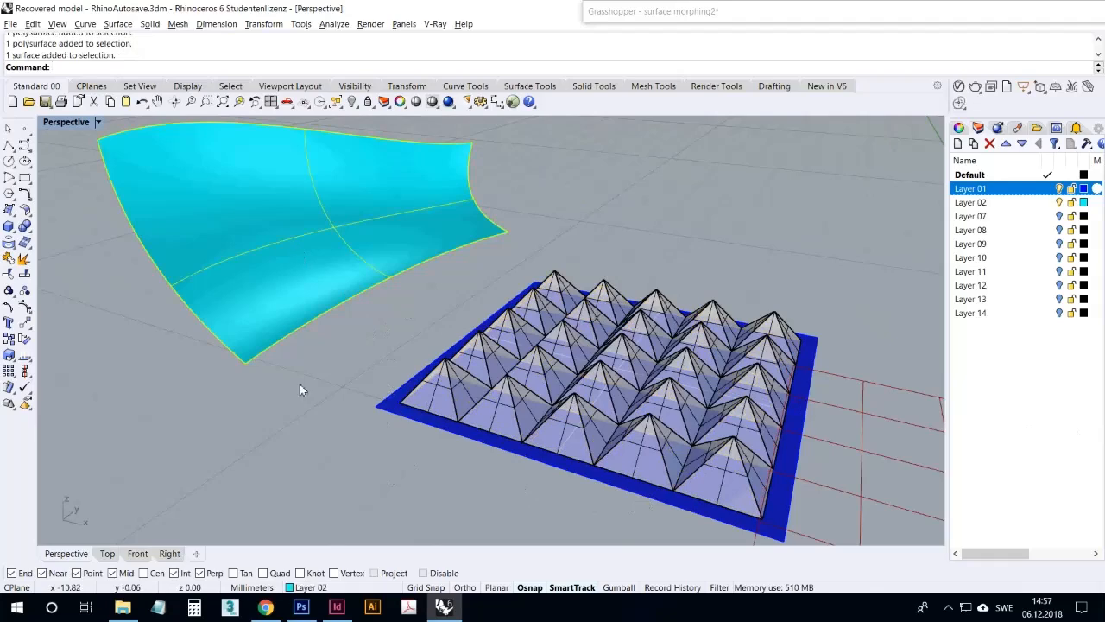
mouse_move(301, 402)
right_down()
mouse_move(365, 397)
mouse_move(389, 365)
mouse_move(336, 399)
mouse_move(316, 397)
right_up()
click(318, 465)
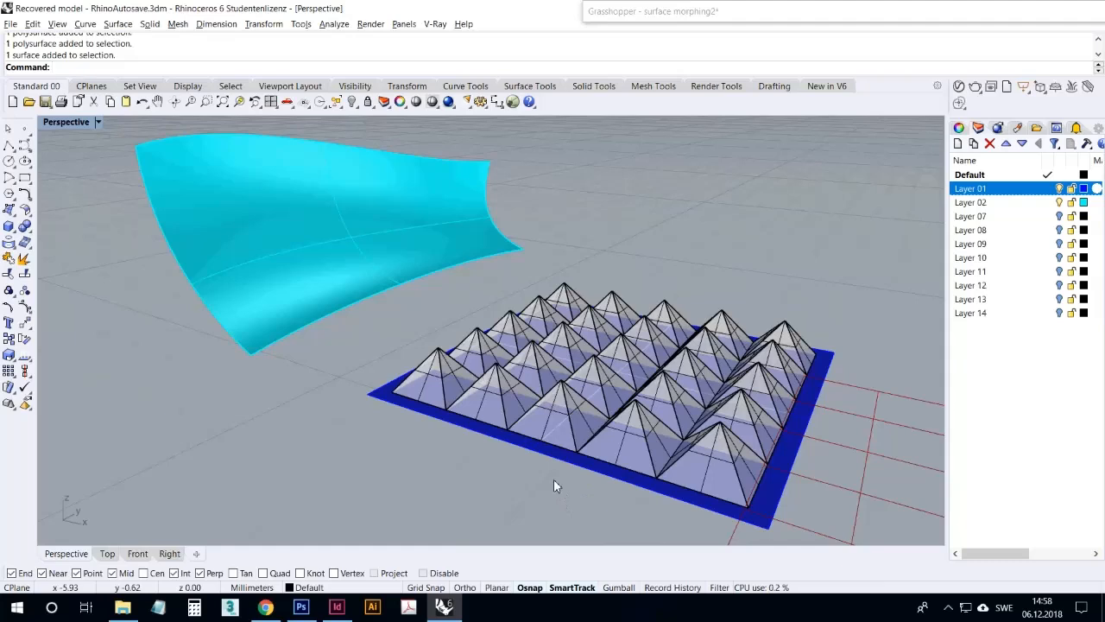
Start FlowAlongSrf and choose the pyramid polysurface on the blue plane as the object to flow
text(FlowAlongSrf)
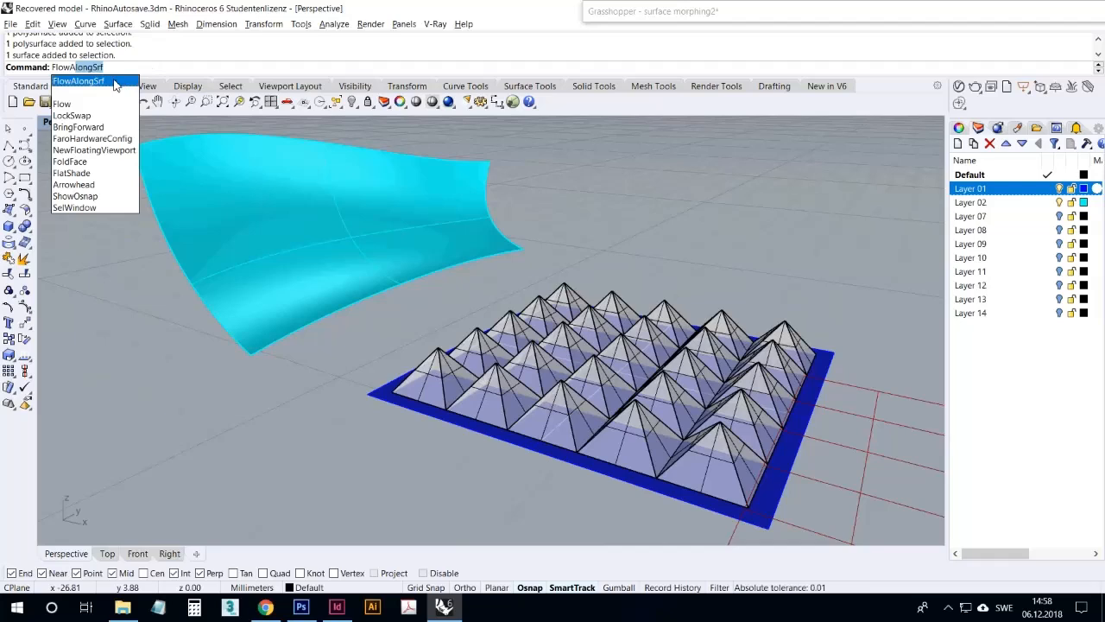
click(115, 81)
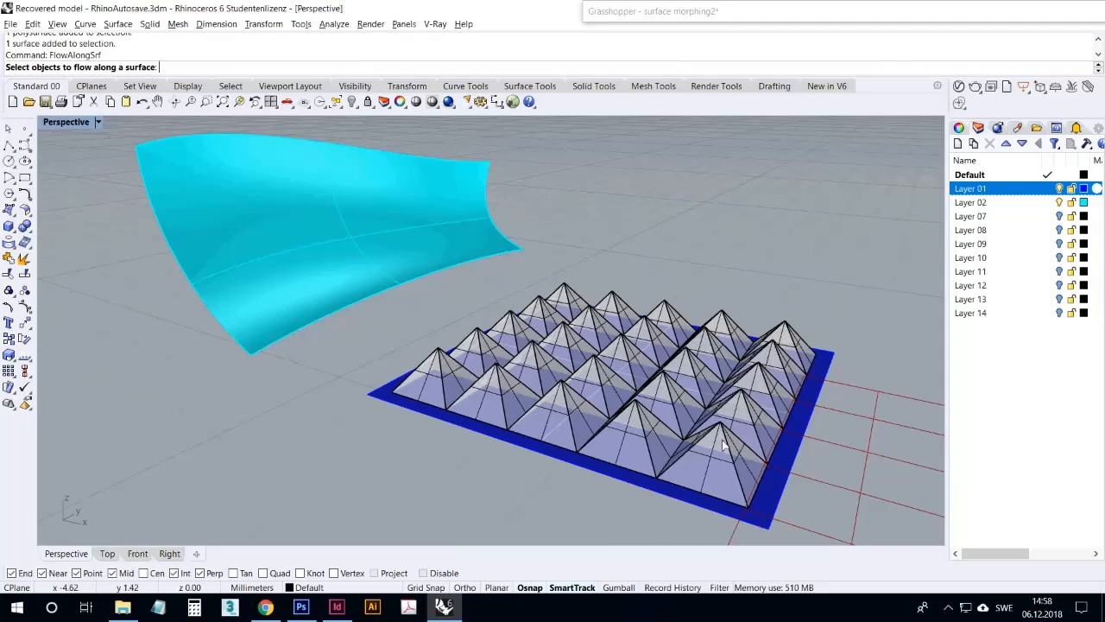
right_drag(646, 340, 676, 362)
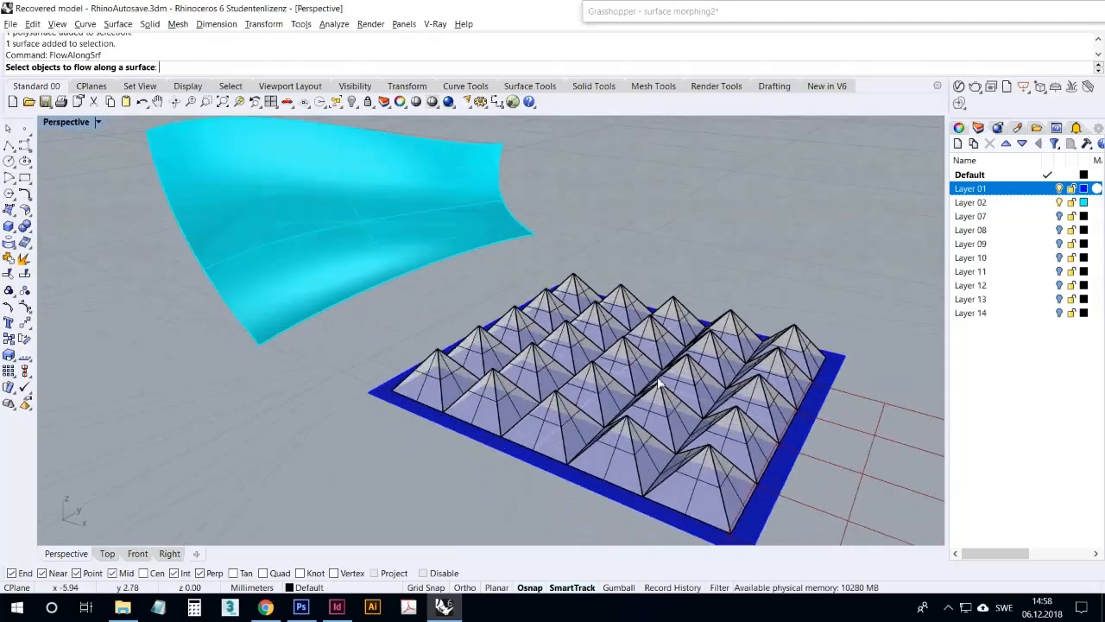
click(699, 471)
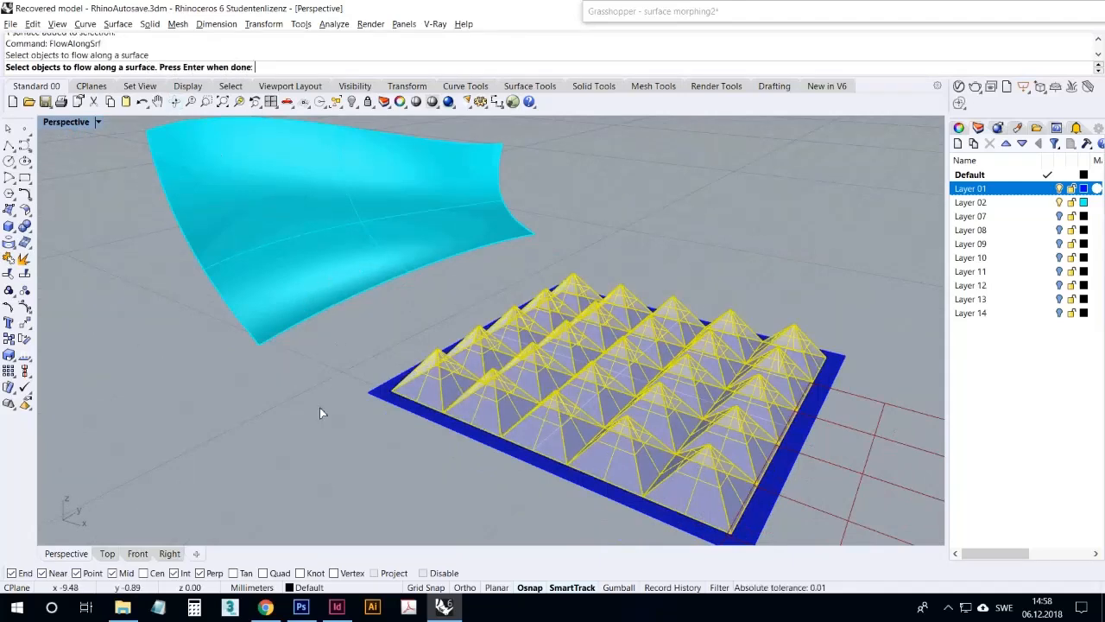
key(Return)
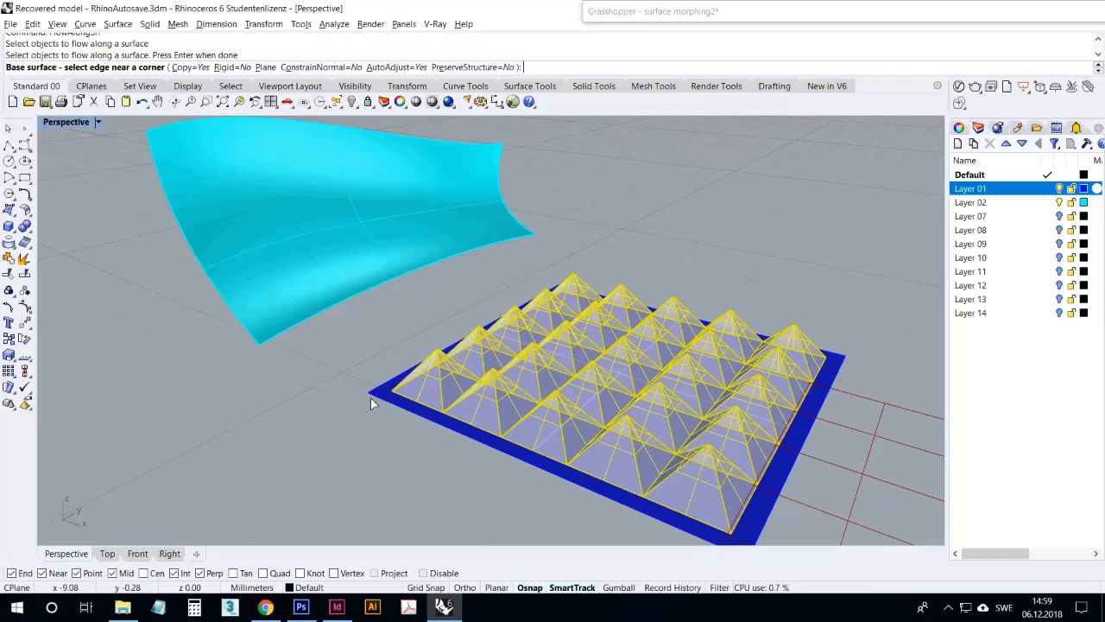
Flow the pyramids by picking the blue base surface near its outer corner and the cyan target surface near its matching upper corner
right_drag(369, 407, 386, 413)
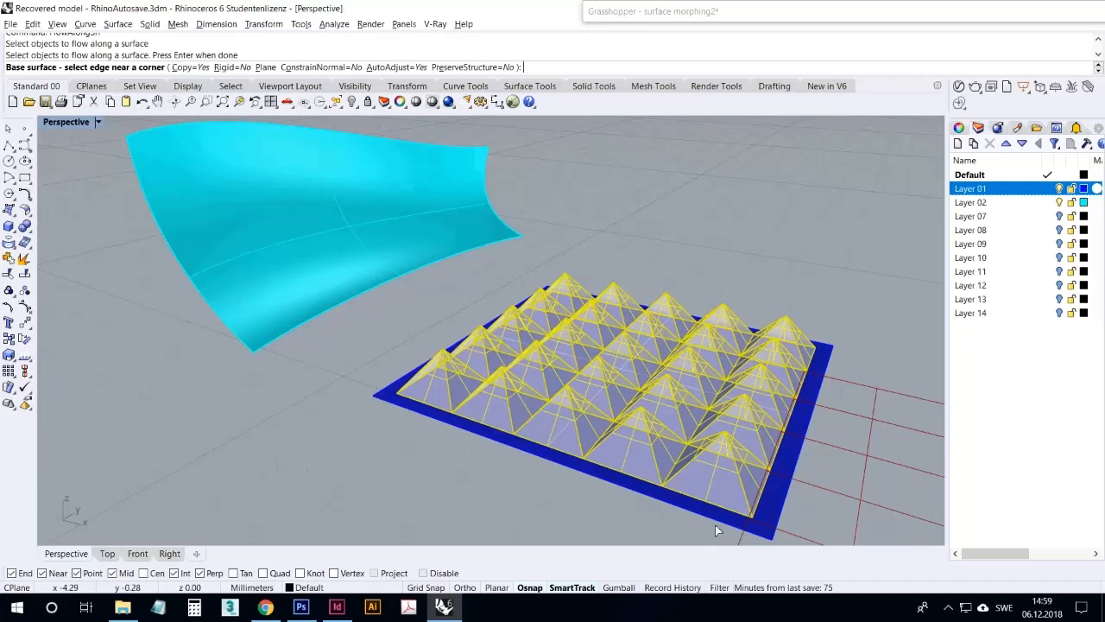
click(377, 400)
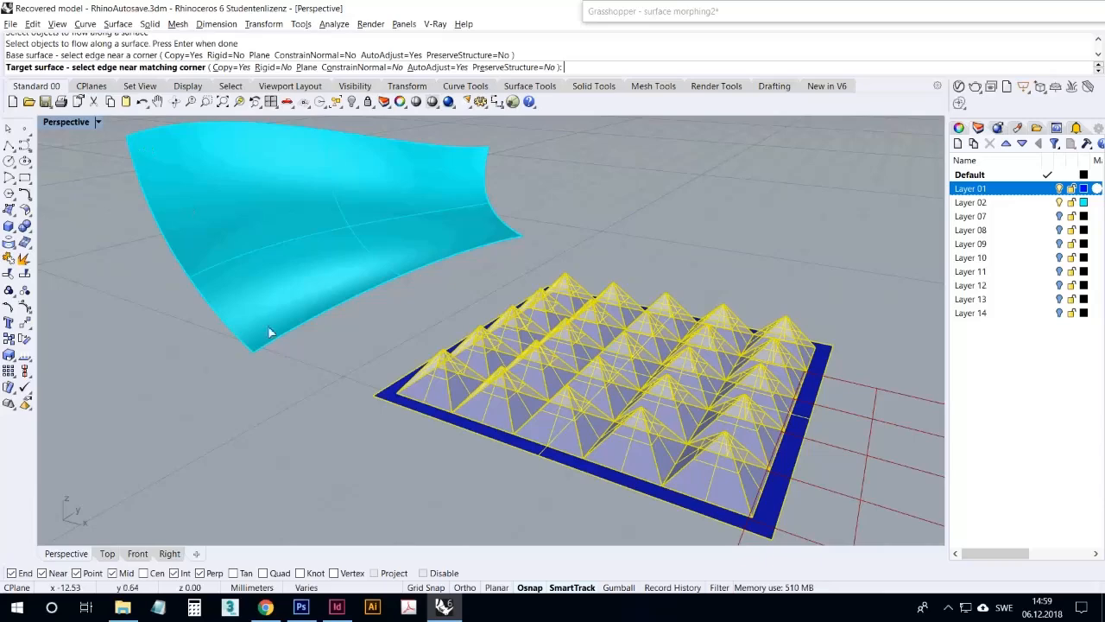
click(129, 147)
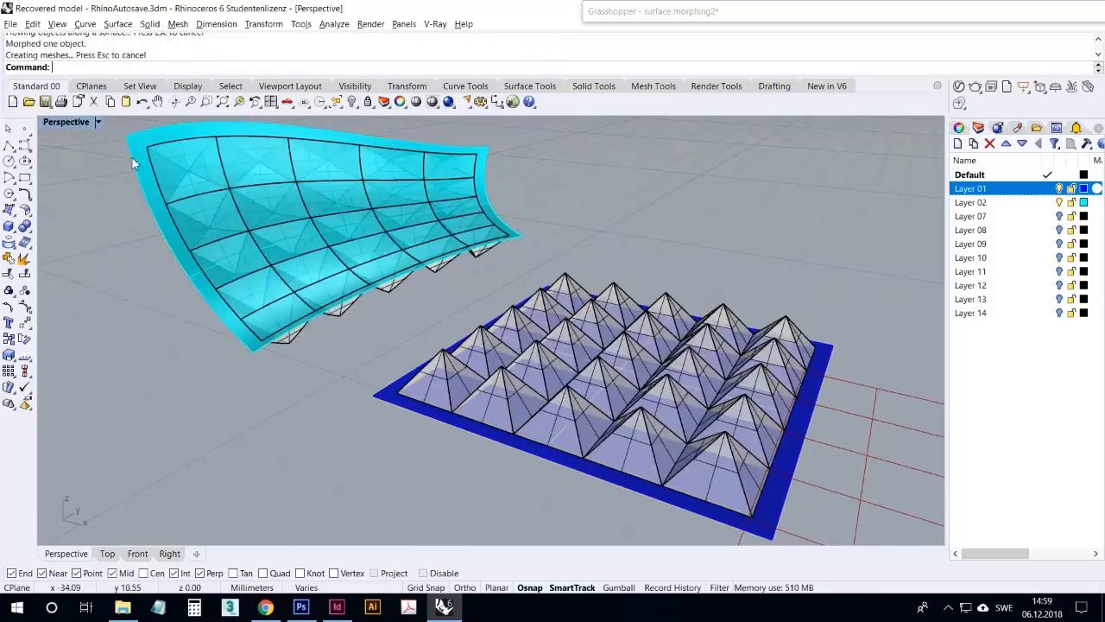
Delete the cyan target surface to expose the pyramids that were flowed onto it
right_drag(163, 246, 5, 393)
scroll(235, 296, down, 4)
scroll(862, 275, up, 6)
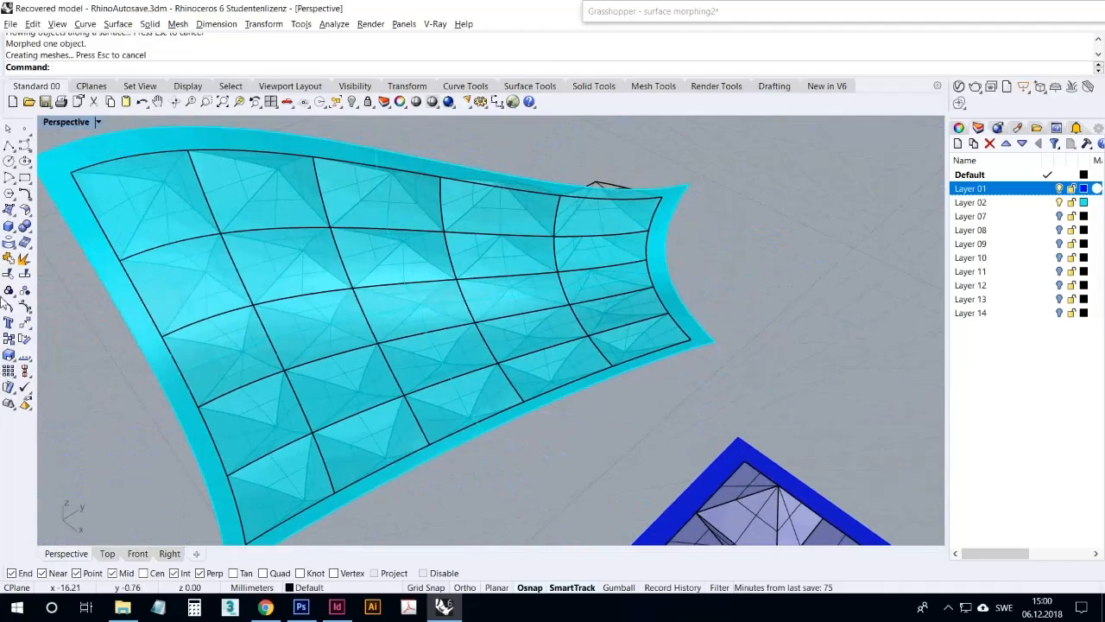
right_drag(431, 297, 705, 295)
click(711, 252)
key(Delete)
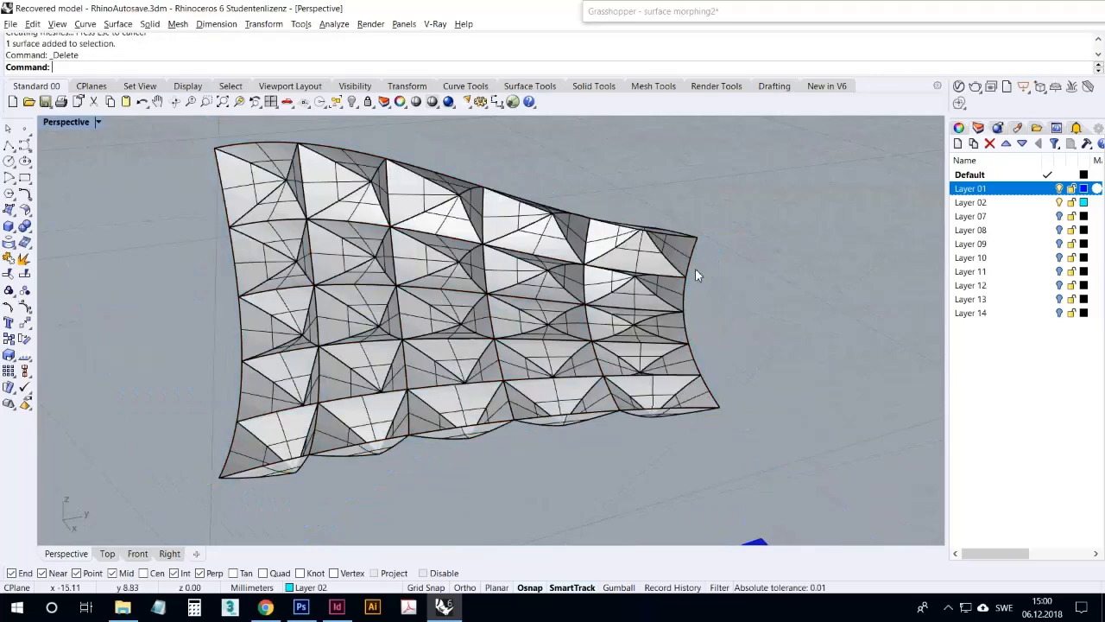
Set the Perspective viewport to Rendered display and inspect the flowed pyramid surface from several angles
click(91, 124)
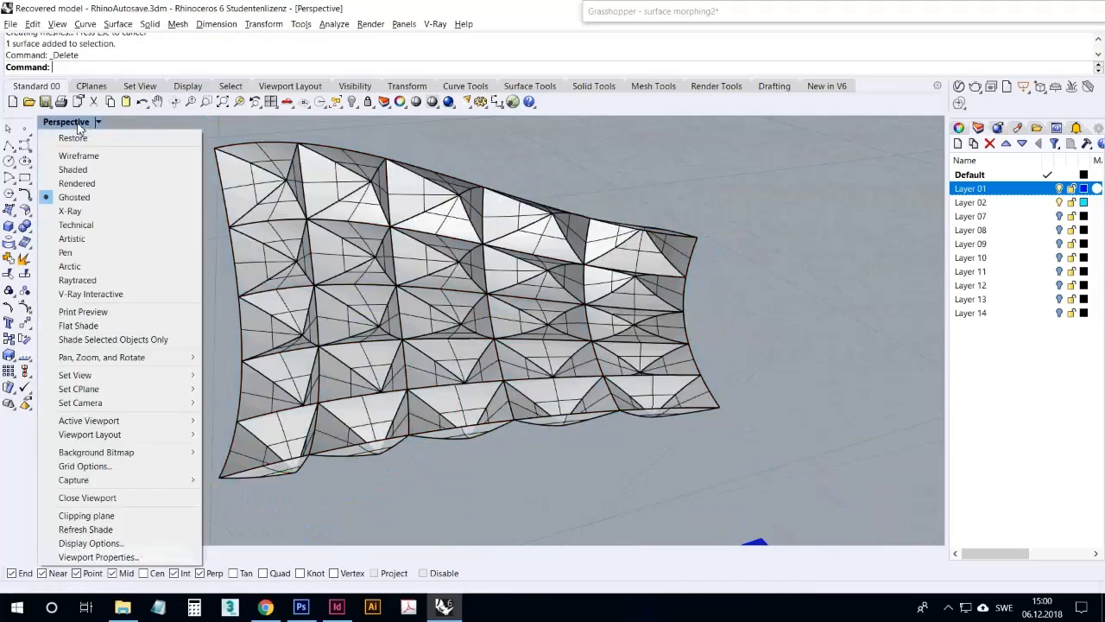
click(103, 183)
right_drag(168, 214, 112, 203)
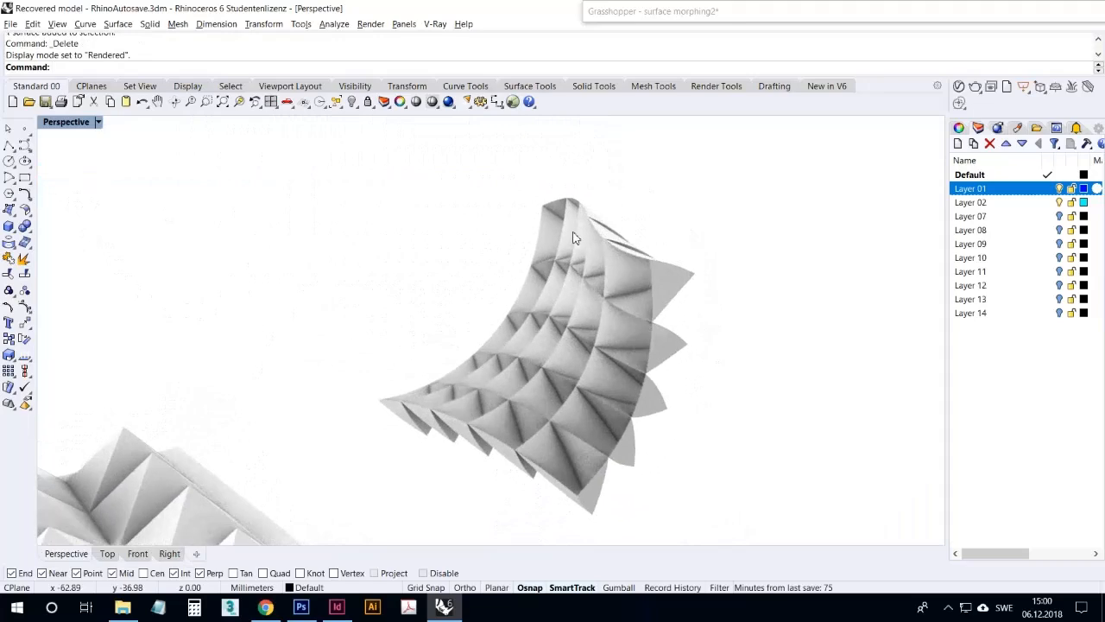
scroll(647, 298, up, 5)
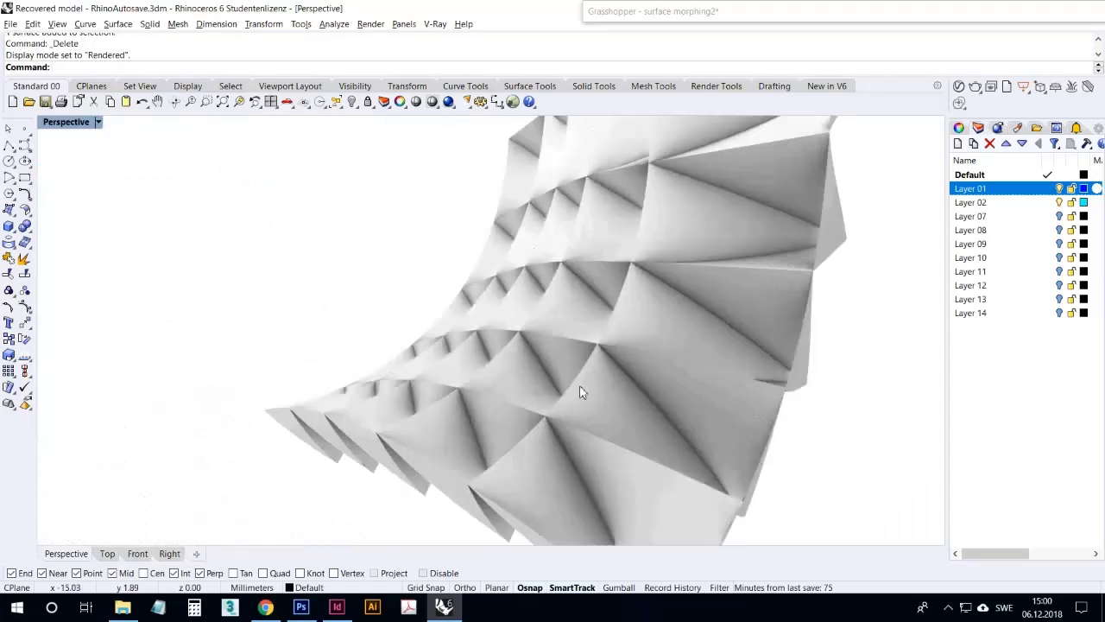
right_drag(665, 383, 795, 356)
scroll(504, 288, down, 8)
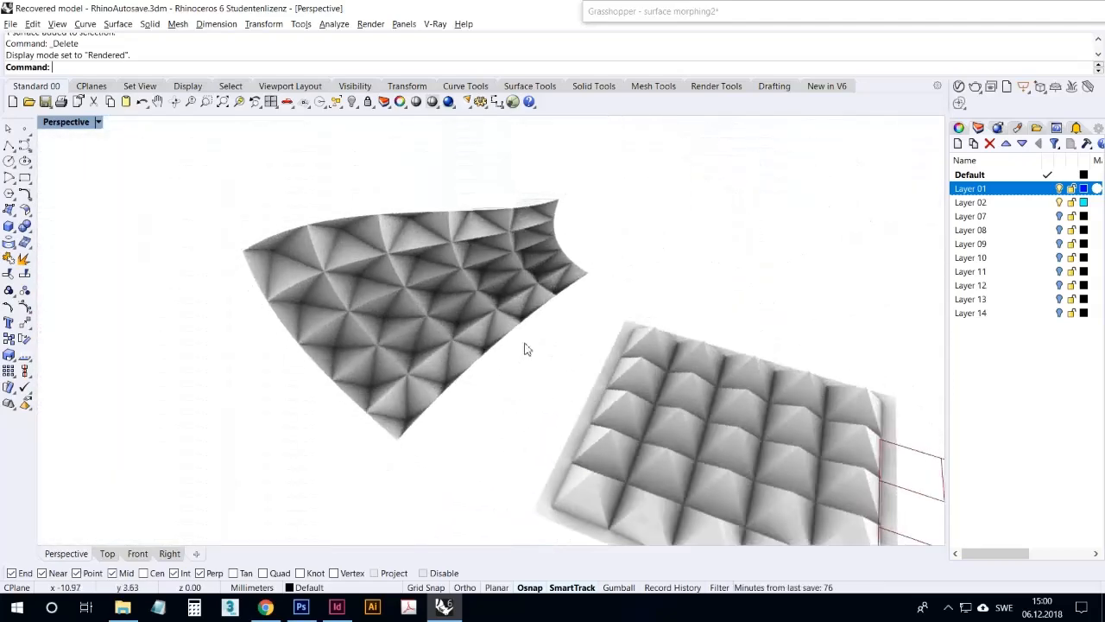
scroll(437, 310, up, 5)
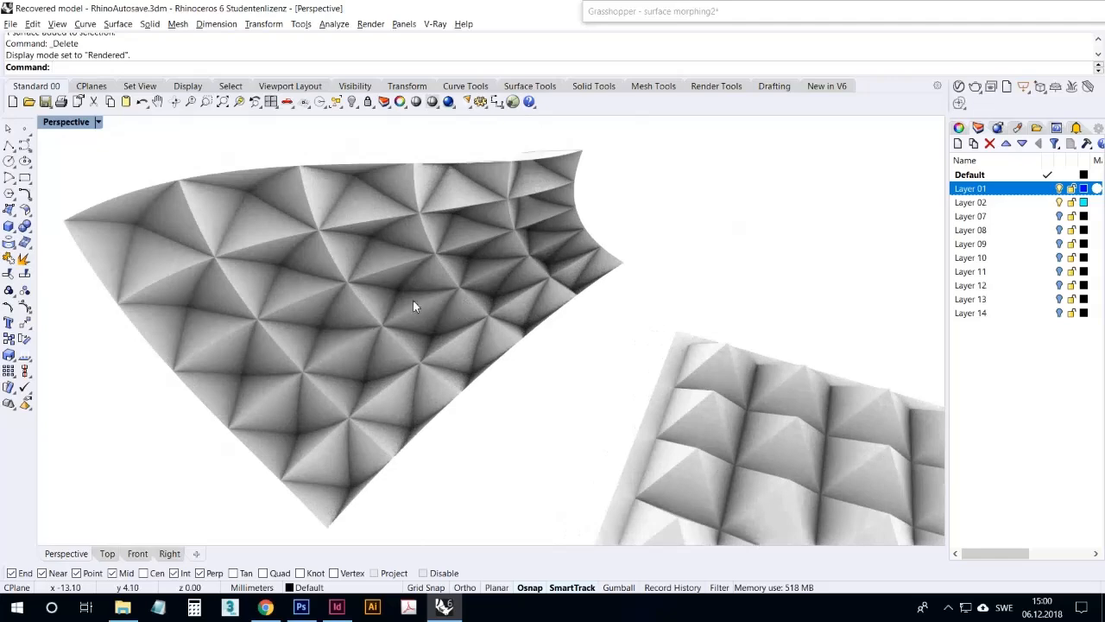
Undo the deletion of the cyan surface and set the viewport display back to Ghosted
click(142, 101)
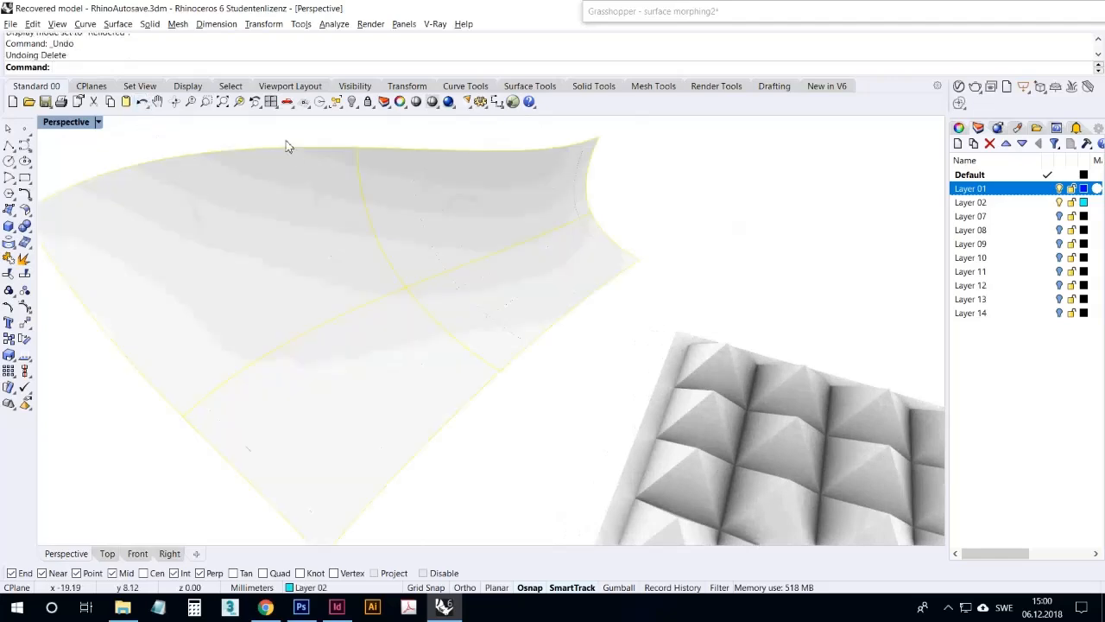
click(86, 122)
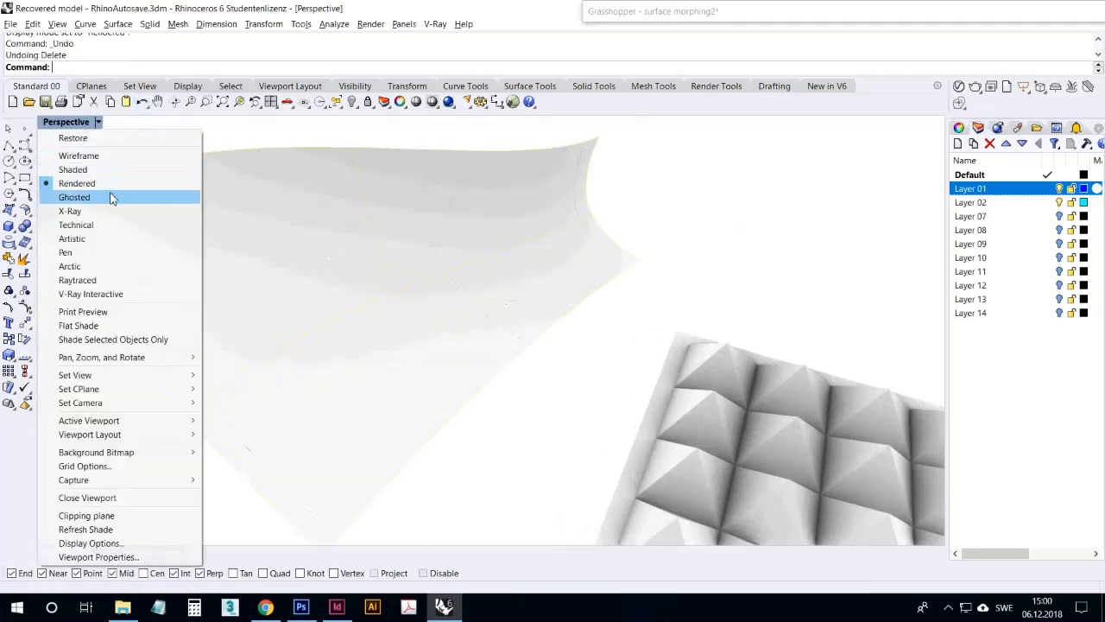
click(110, 197)
Examine the red Grasshopper preview of the flat pyramid grid beside the Rhino model
scroll(259, 294, down, 5)
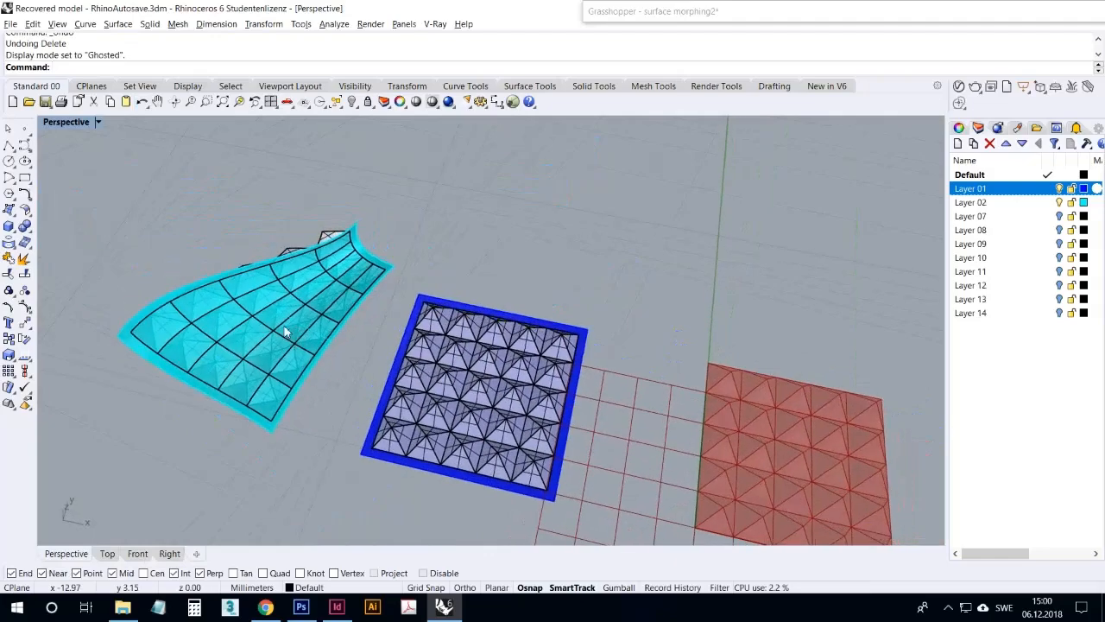
scroll(267, 292, down, 5)
scroll(280, 302, up, 5)
right_drag(486, 351, 530, 327)
scroll(410, 300, down, 4)
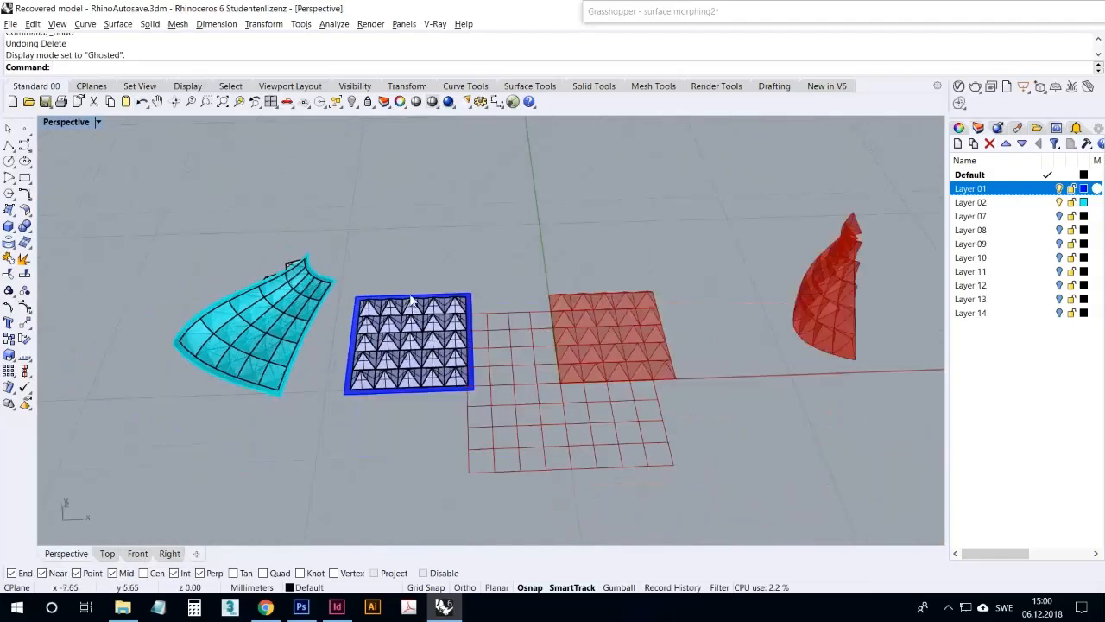
scroll(667, 322, up, 6)
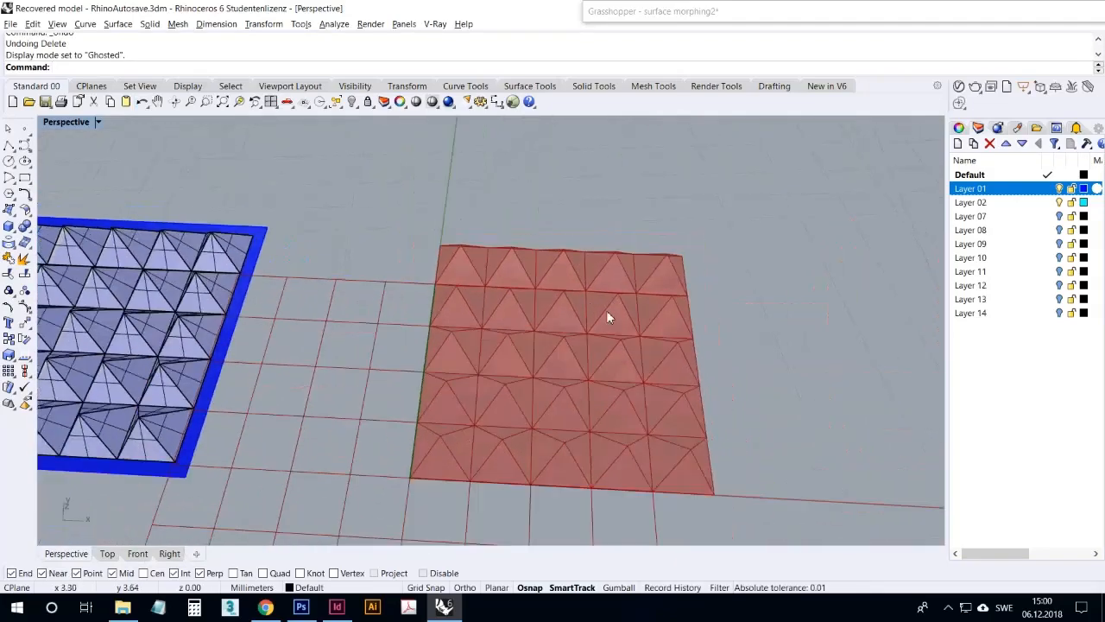
scroll(630, 350, up, 3)
right_drag(652, 382, 653, 356)
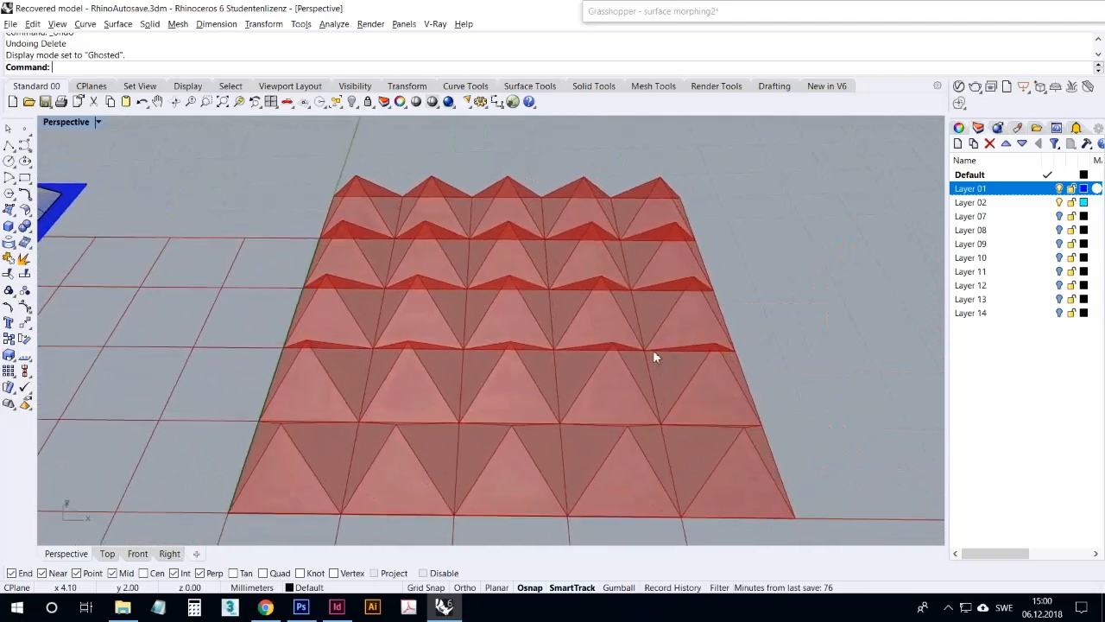
Expand the Grasshopper window and compare the pyramid grid preview with the three morphed surface previews
double_click(694, 11)
scroll(783, 294, up, 5)
drag(800, 316, 753, 322)
drag(773, 322, 796, 320)
right_drag(352, 235, 369, 241)
scroll(262, 239, down, 10)
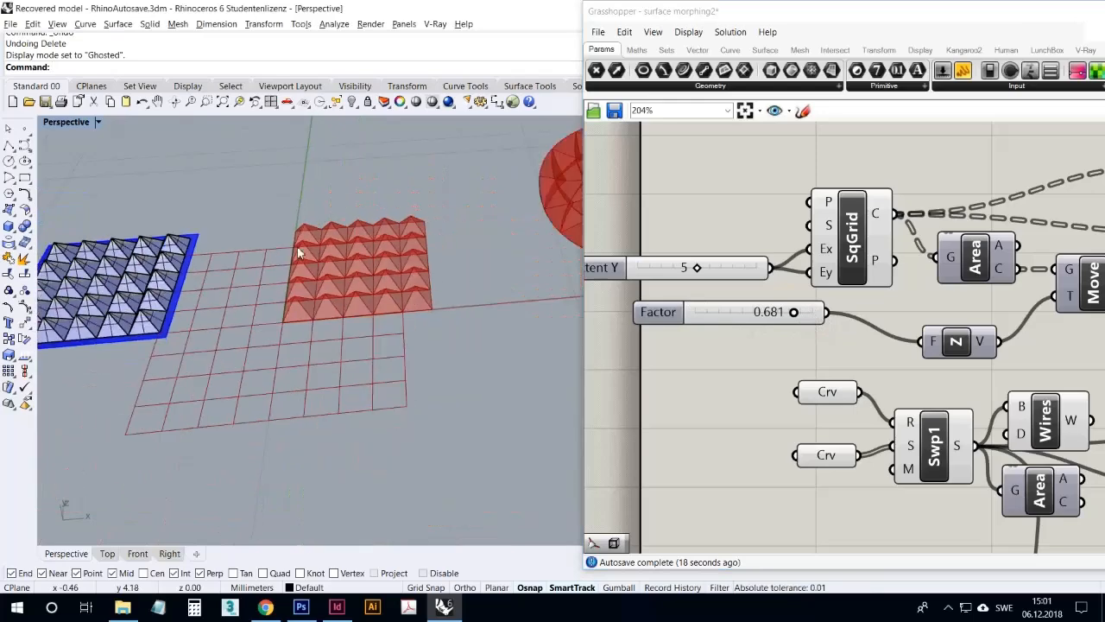
scroll(472, 238, up, 5)
right_drag(474, 243, 351, 237)
scroll(350, 237, down, 4)
scroll(526, 149, up, 4)
right_drag(445, 204, 387, 259)
scroll(360, 233, down, 9)
scroll(450, 243, up, 5)
scroll(388, 259, down, 4)
scroll(473, 245, up, 6)
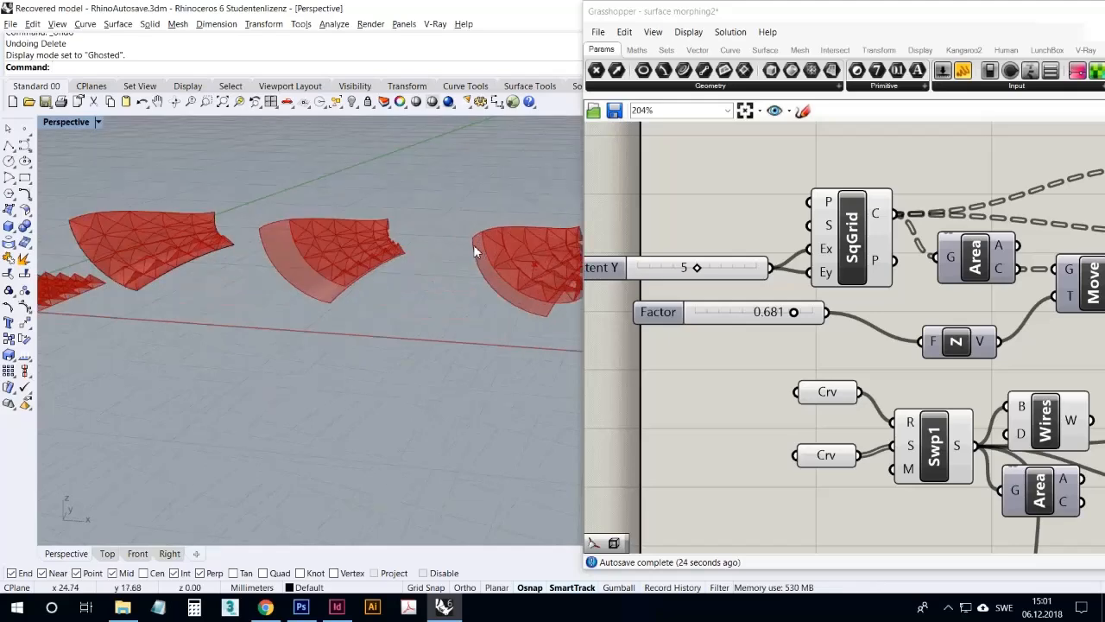
Locate the Sporph component in the Grasshopper definition and select it to highlight its morphed geometry
double_click(712, 18)
right_drag(494, 304, 339, 264)
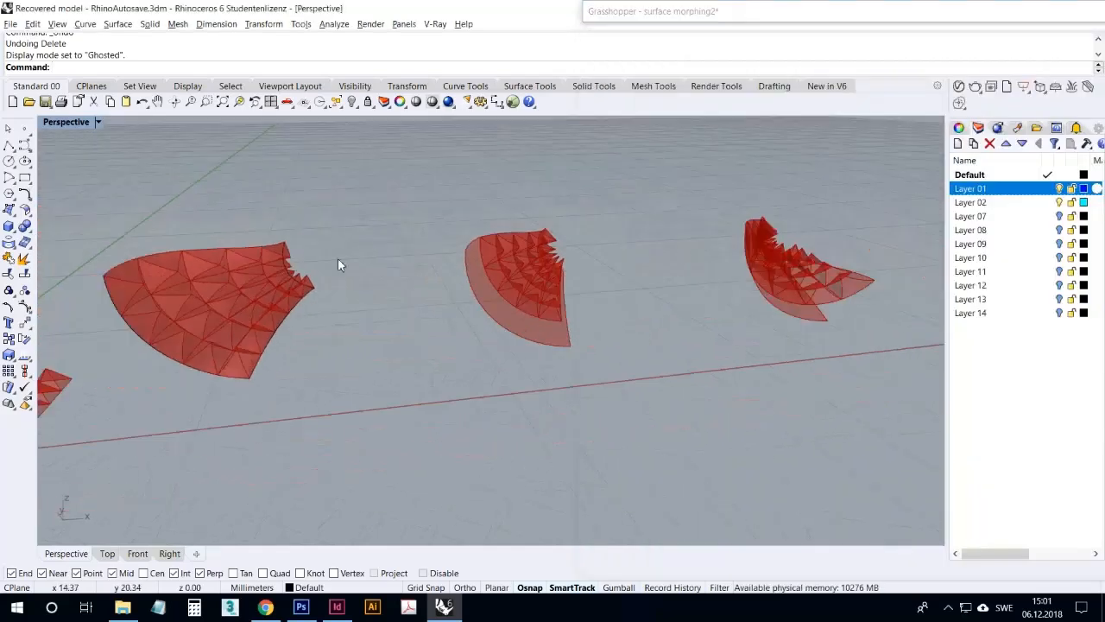
double_click(650, 13)
scroll(690, 265, down, 3)
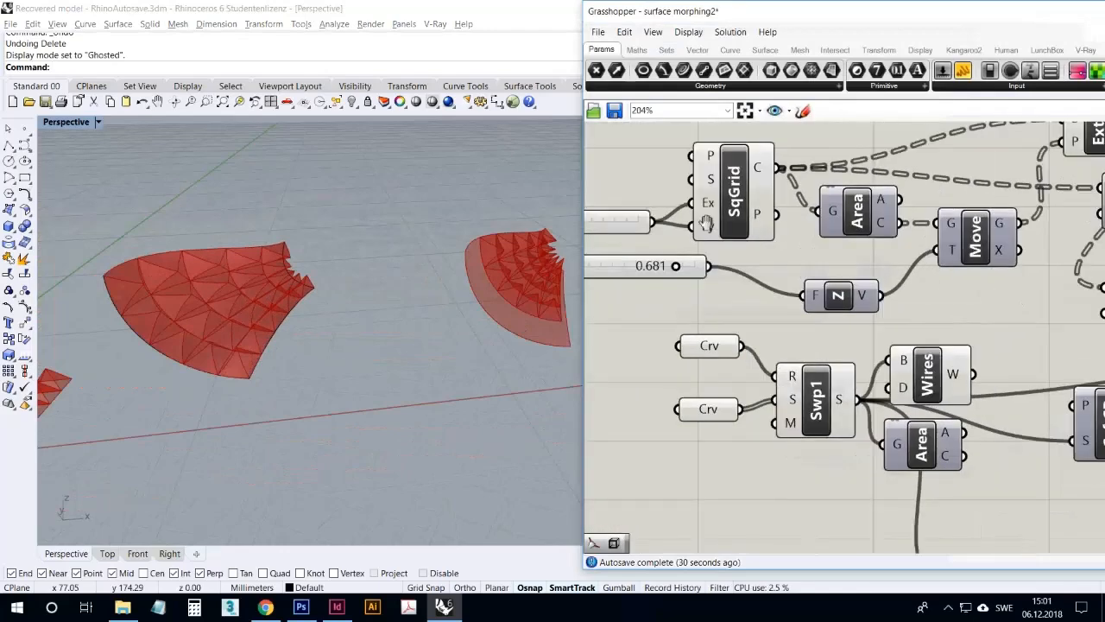
scroll(958, 257, up, 4)
click(958, 257)
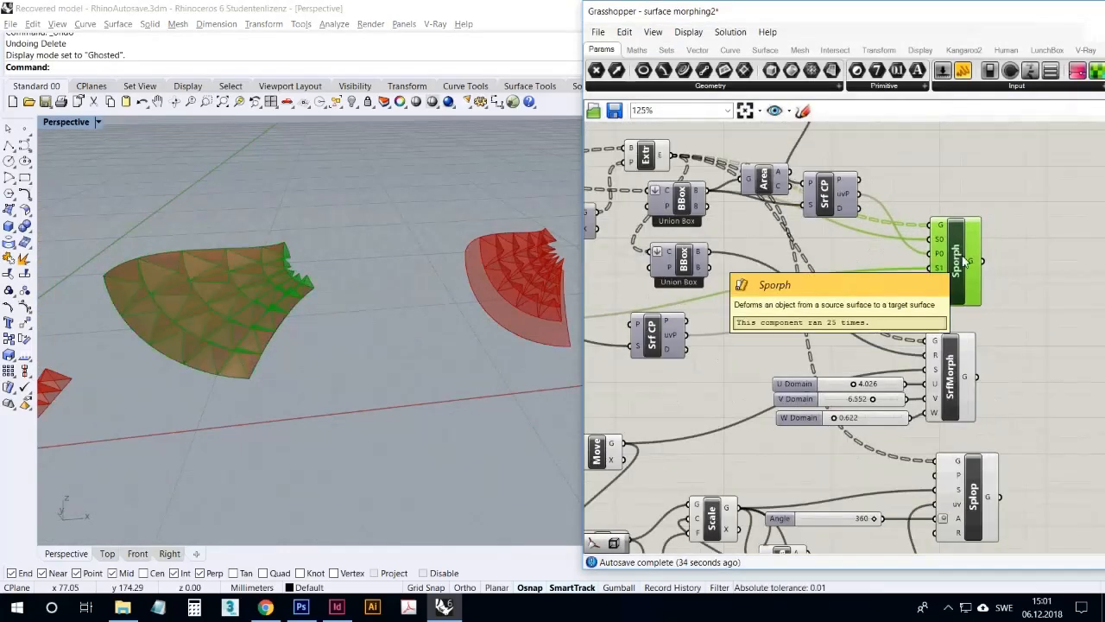
drag(959, 304, 953, 298)
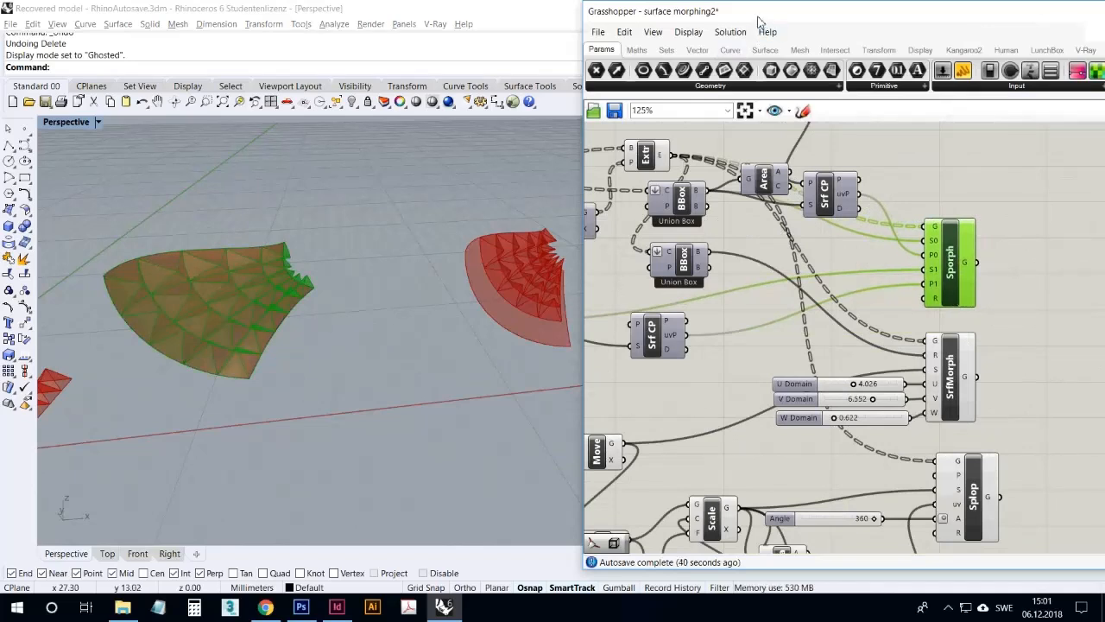
Examine the Sporph result beside the source pyramid grid, with the component deselected
click(948, 606)
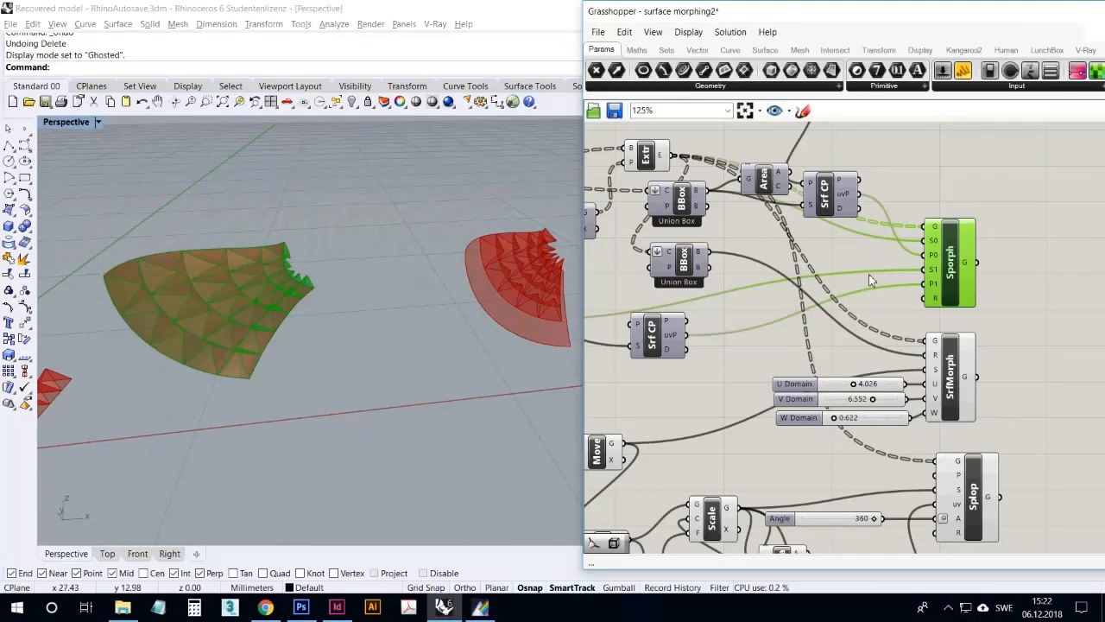
right_drag(434, 243, 418, 259)
scroll(488, 232, down, 8)
scroll(159, 236, up, 3)
right_drag(141, 285, 96, 332)
scroll(94, 333, up, 5)
right_drag(196, 307, 386, 309)
scroll(370, 296, up, 7)
scroll(301, 297, down, 6)
scroll(480, 292, up, 8)
click(989, 214)
right_drag(749, 357, 758, 382)
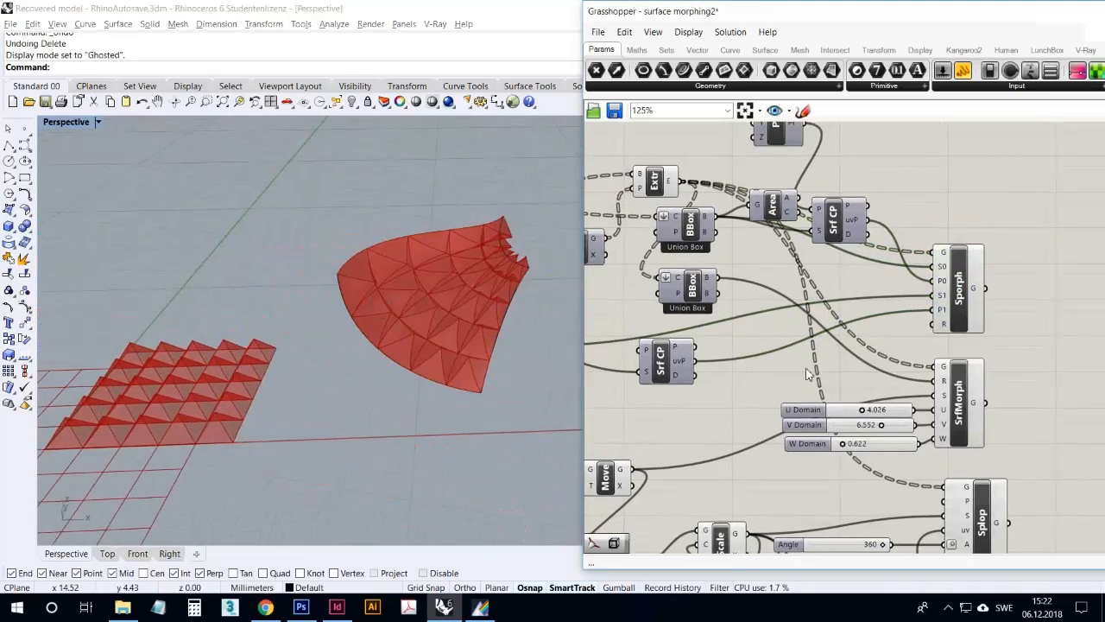
Examine the SrfMorph preview and its component with the U, V and W Domain sliders
right_drag(494, 304, 345, 306)
scroll(246, 289, down, 3)
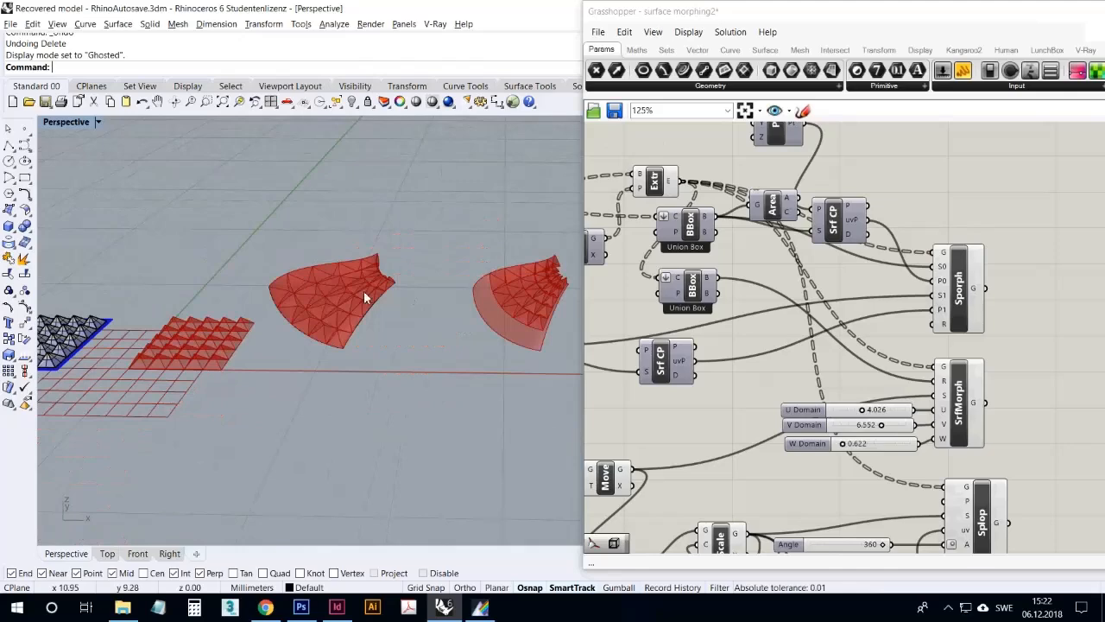
scroll(509, 269, up, 2)
scroll(447, 272, down, 2)
scroll(616, 284, up, 2)
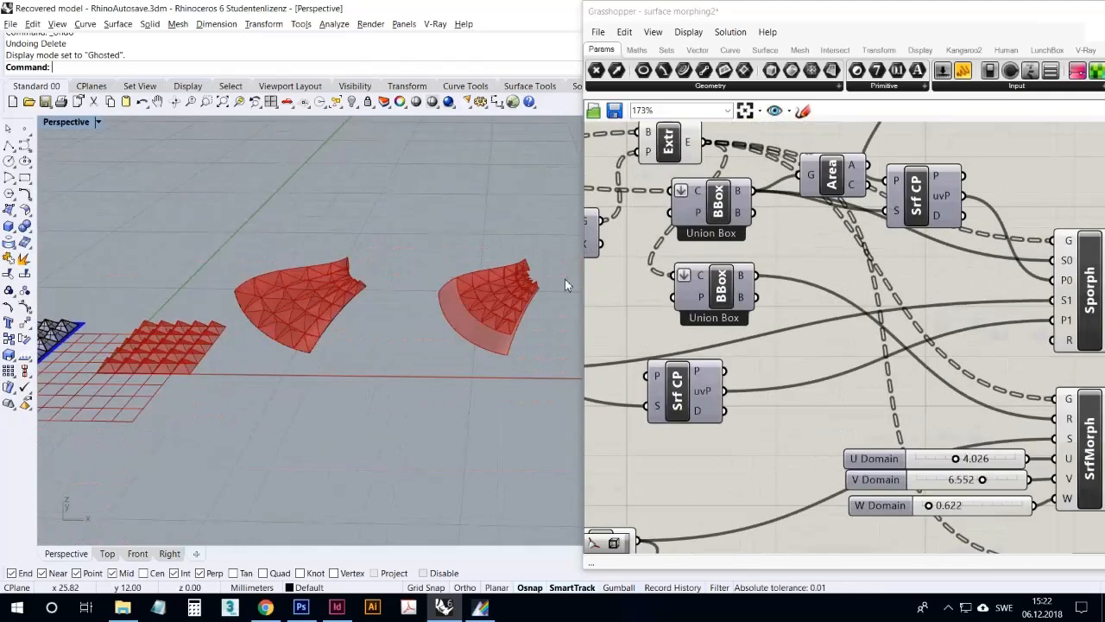
scroll(522, 291, down, 2)
scroll(521, 285, up, 3)
scroll(779, 223, down, 1)
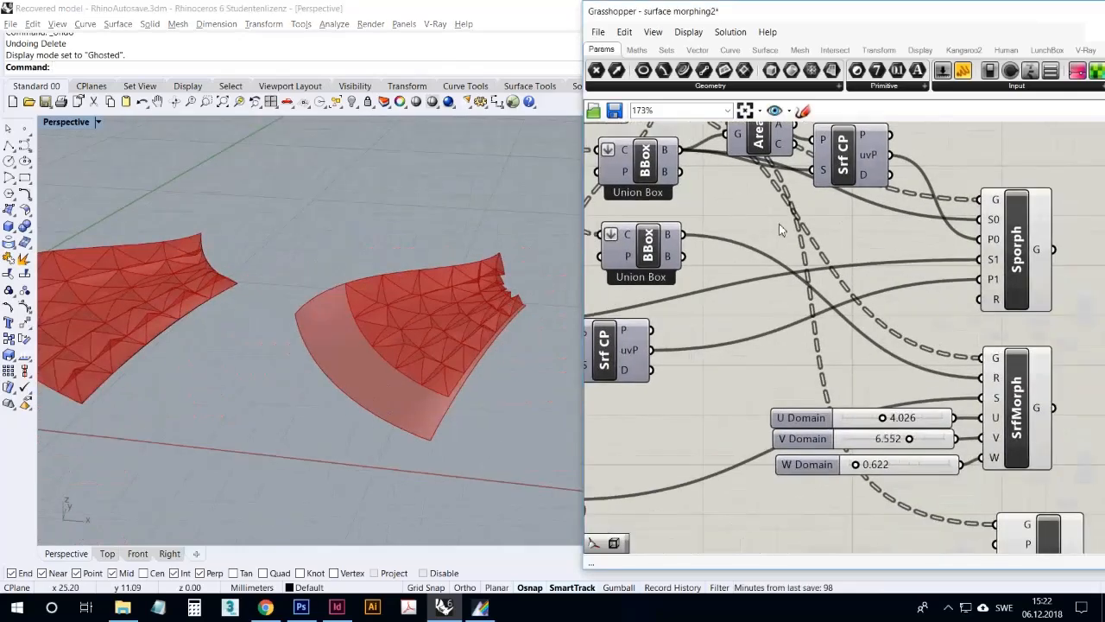
Highlight the Sporph result and the SrfMorph result one after the other by selecting each component
click(999, 366)
click(985, 248)
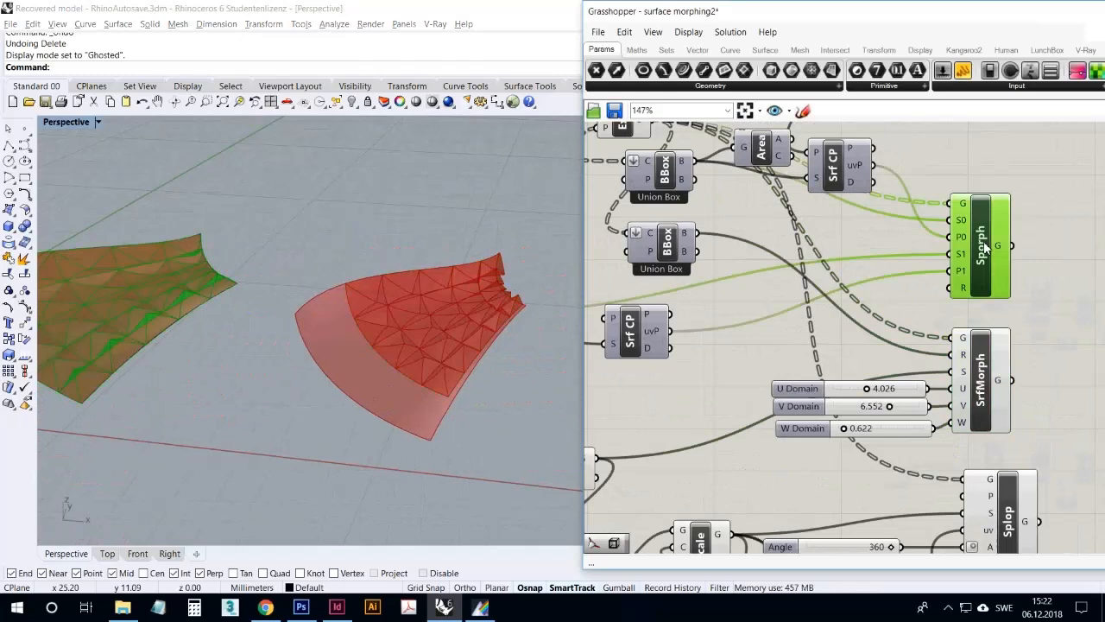
click(982, 360)
right_drag(477, 309, 494, 330)
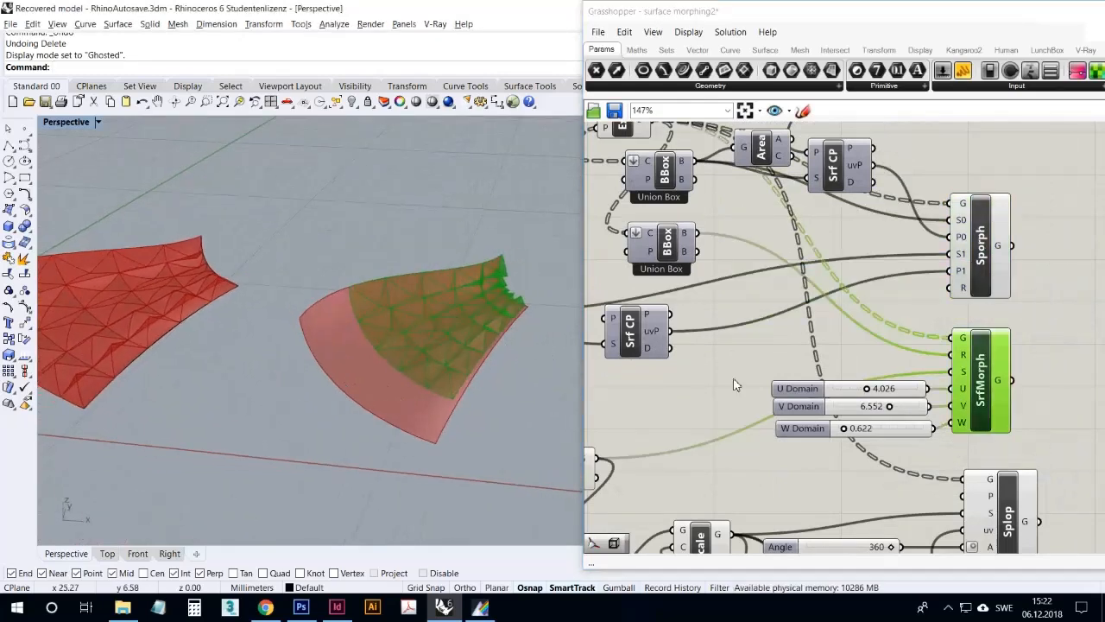
Set the SrfMorph sliders to U Domain 3.414, V Domain 3.522 and W Domain 0.769, and read the W input's description
drag(874, 396, 868, 421)
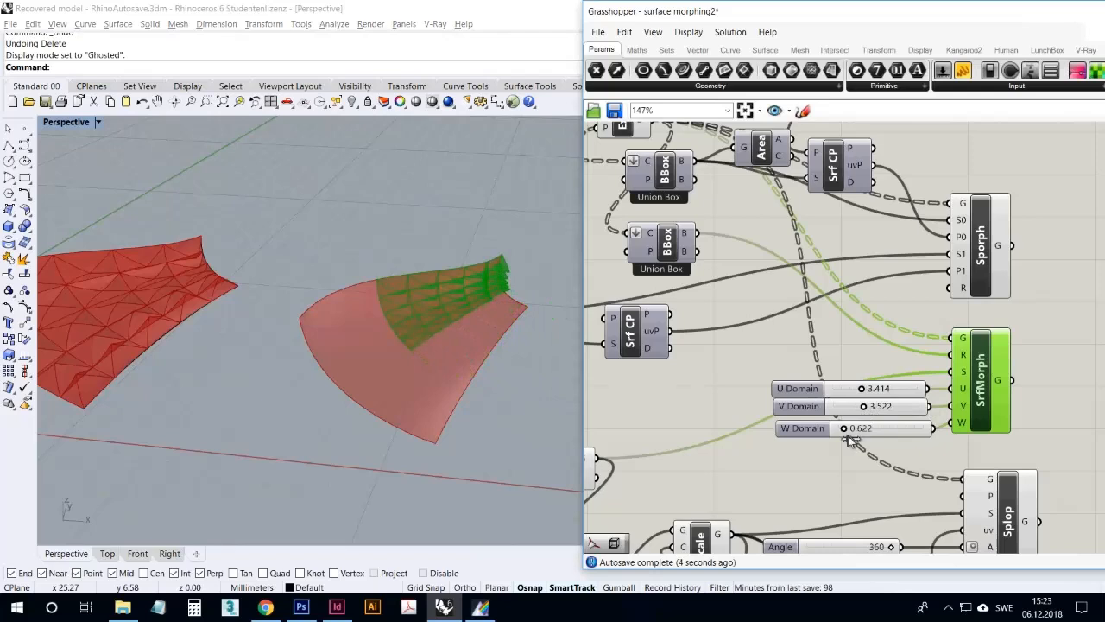
scroll(824, 432, up, 2)
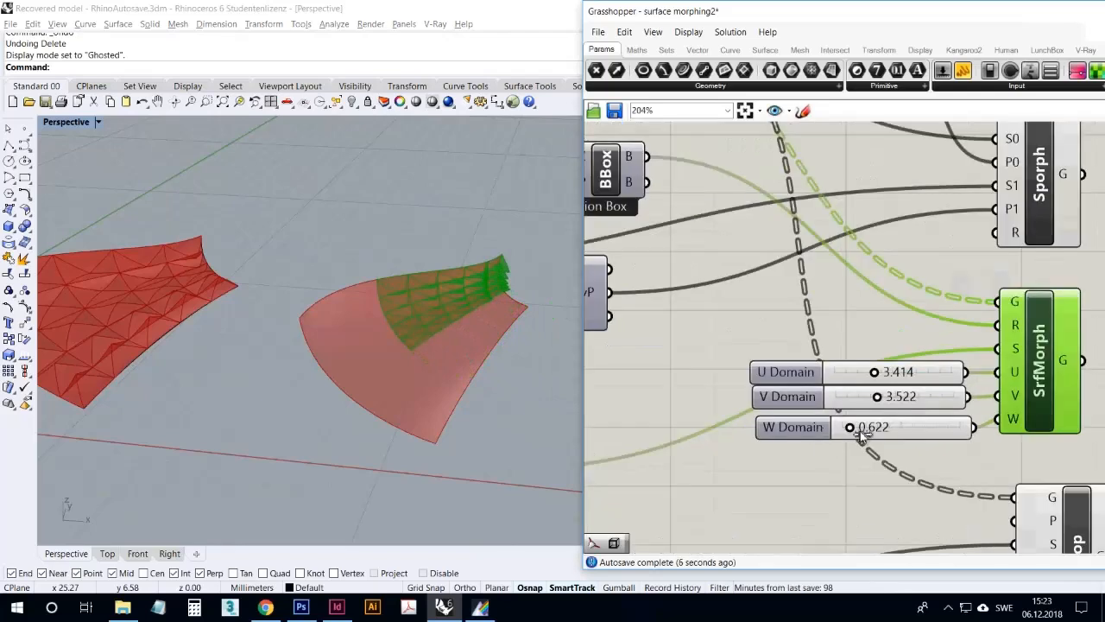
drag(859, 435, 859, 437)
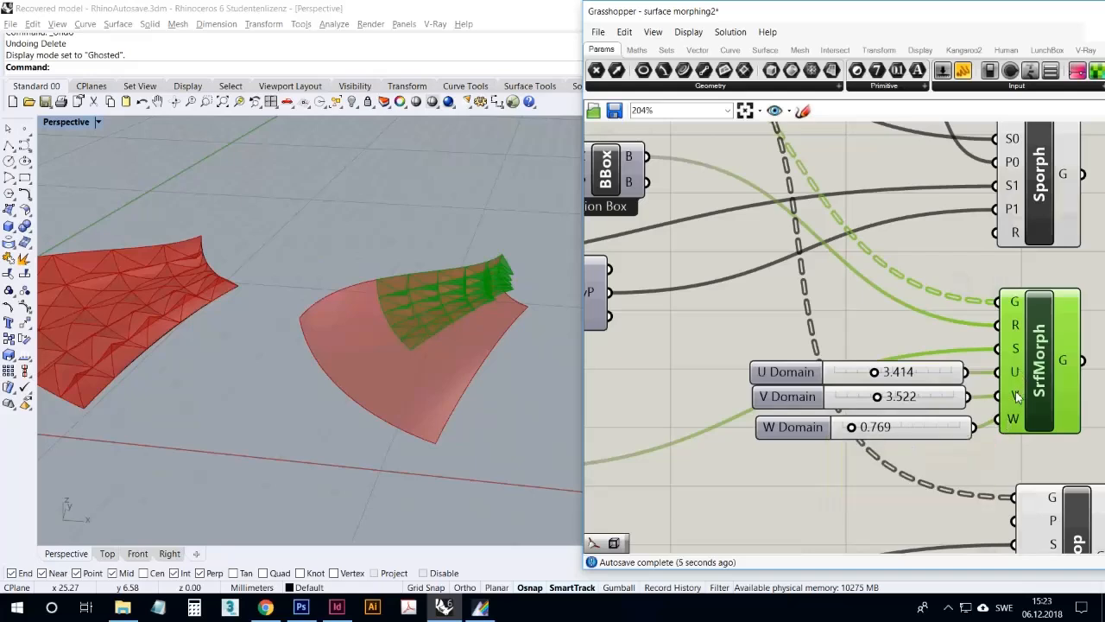
mouse_move(1017, 395)
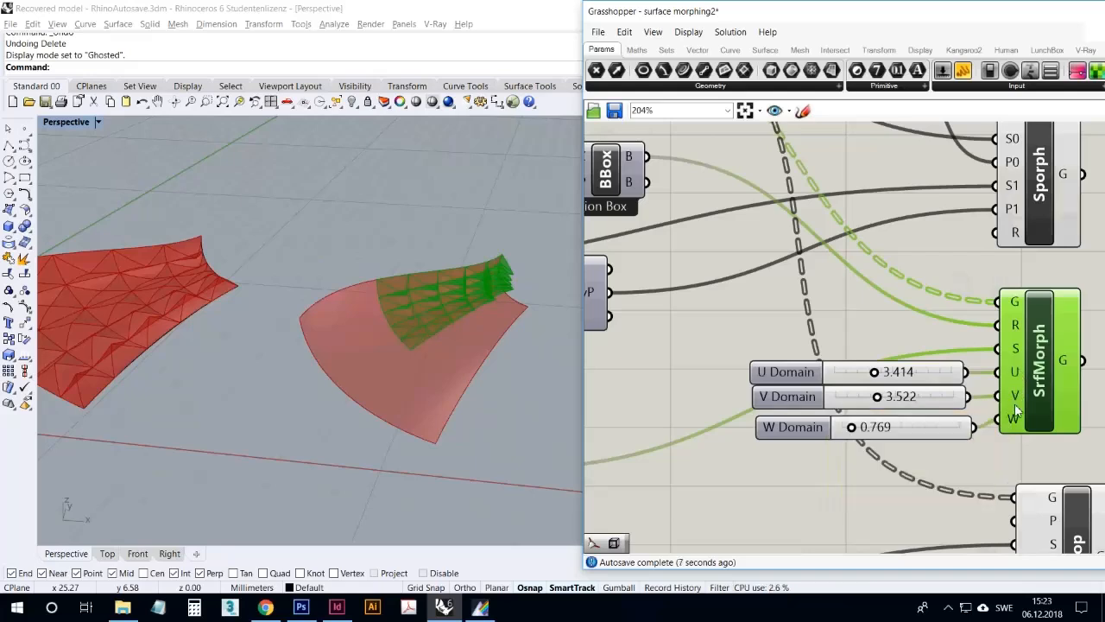
mouse_move(1017, 420)
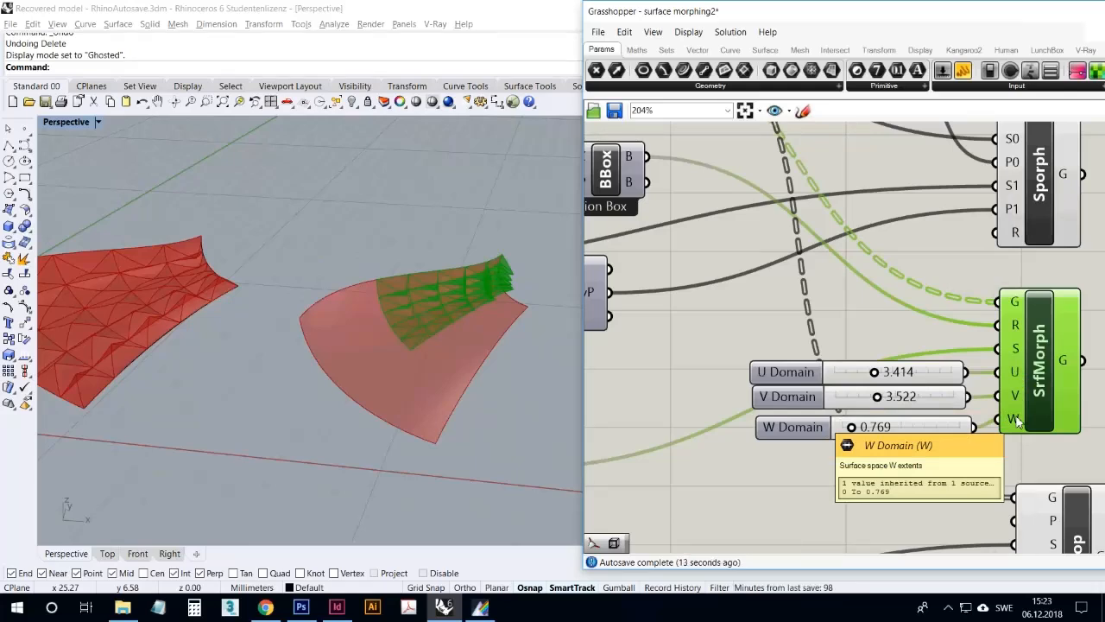
Vary SrfMorph's W Domain through 0.720 to 0.867 while comparing its preview with the other morphs and the pyramid grid
right_drag(519, 394, 539, 398)
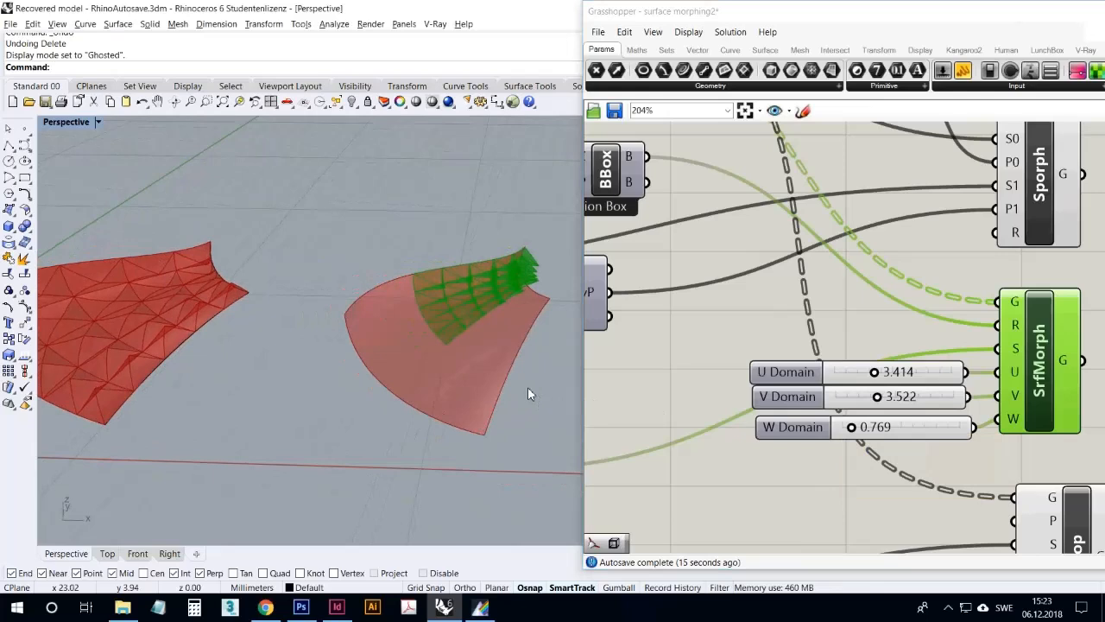
mouse_move(854, 433)
mouse_down()
mouse_move(843, 436)
mouse_move(857, 440)
mouse_up()
right_drag(447, 387, 490, 371)
scroll(491, 368, down, 7)
scroll(264, 380, up, 5)
right_drag(275, 378, 280, 384)
scroll(268, 378, down, 3)
scroll(333, 356, up, 2)
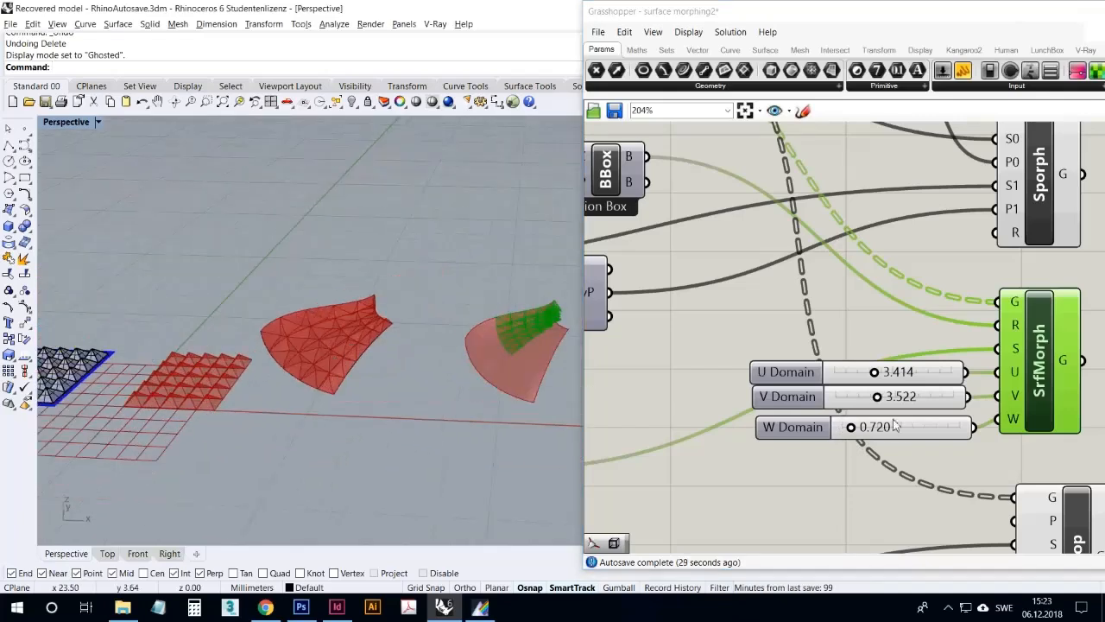
drag(862, 438, 861, 438)
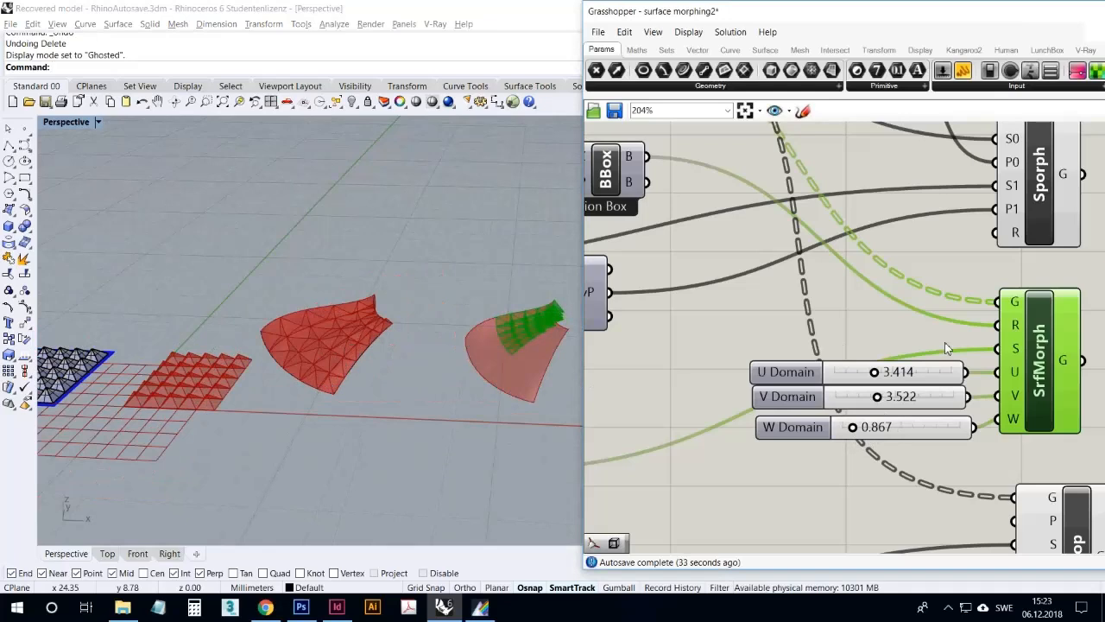
Adjust the SrfMorph sliders to U Domain 5.035, V Domain 7.365 and W Domain 0.327 so the pattern spreads across the surface
drag(895, 402, 938, 402)
mouse_move(883, 378)
mouse_down()
mouse_move(918, 380)
mouse_move(901, 389)
mouse_up()
right_drag(522, 347, 417, 350)
scroll(458, 355, down, 5)
scroll(493, 350, up, 12)
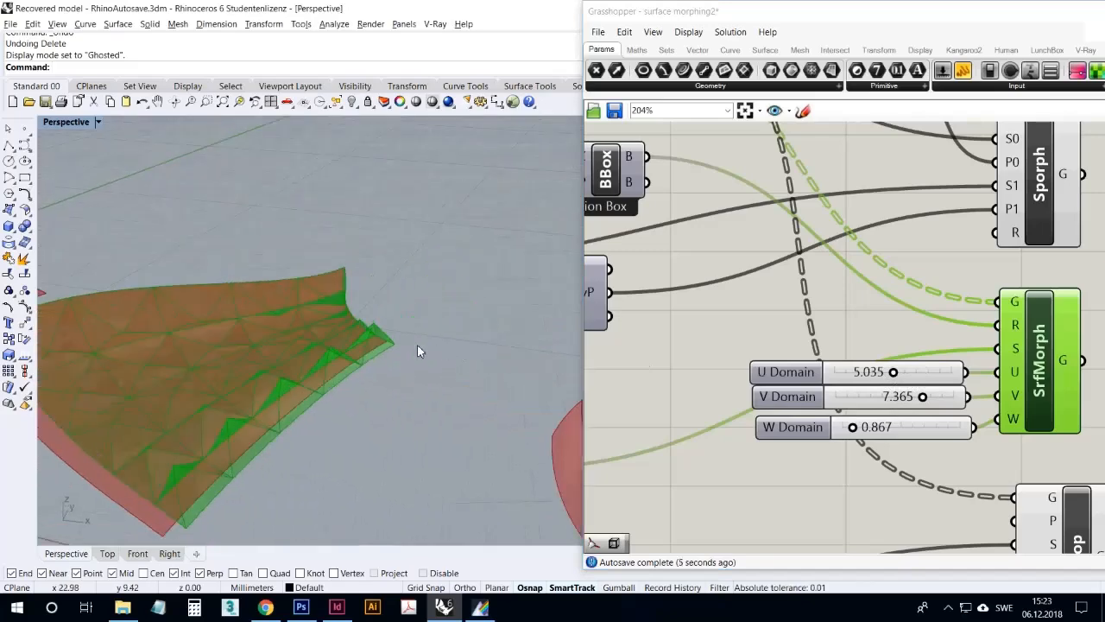
drag(860, 436, 859, 435)
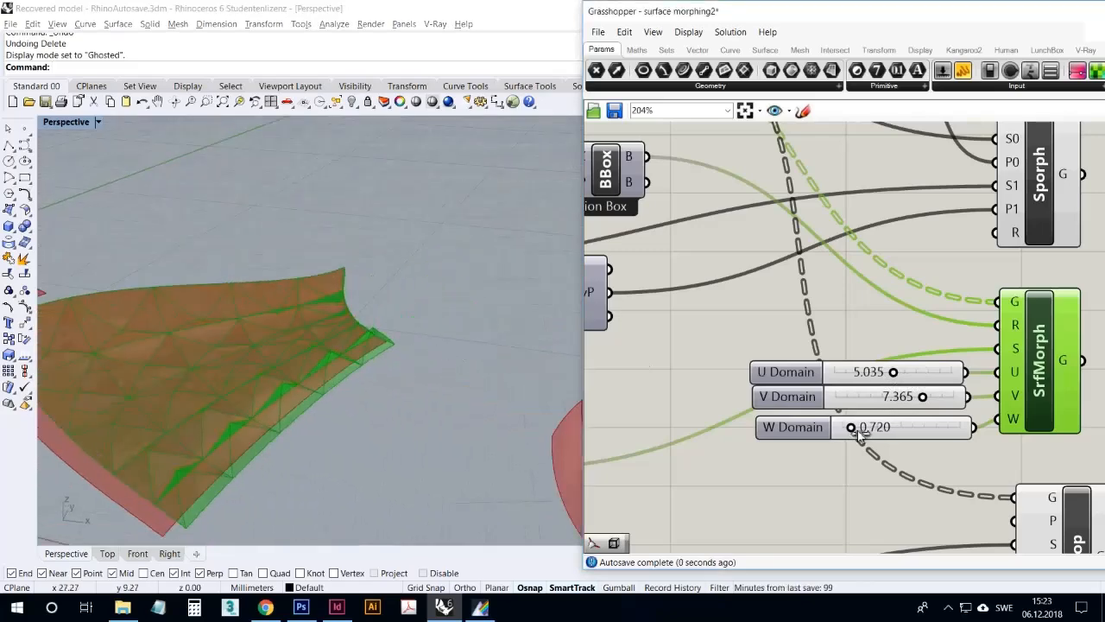
Locate the Splop component below SrfMorph and select it to highlight its morphed geometry
scroll(371, 371, down, 5)
right_drag(414, 375, 362, 348)
right_drag(867, 372, 829, 219)
click(1028, 368)
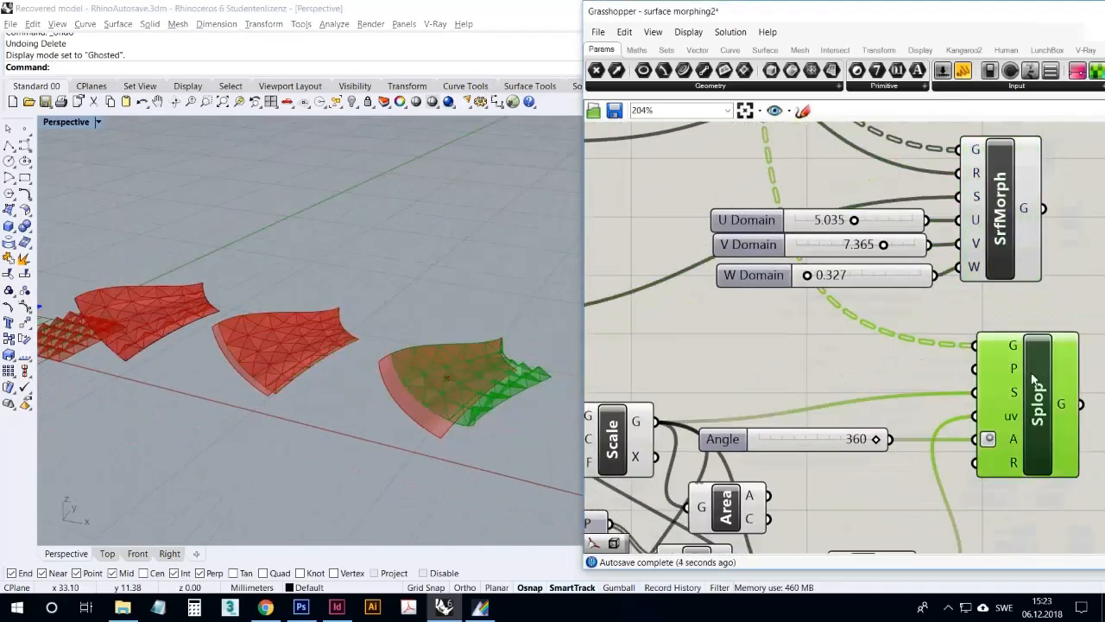
Examine the highlighted Splop result from several angles and compare it with the source pyramid grid and the other morphs
mouse_move(549, 418)
right_down()
mouse_move(501, 426)
mouse_move(536, 416)
right_up()
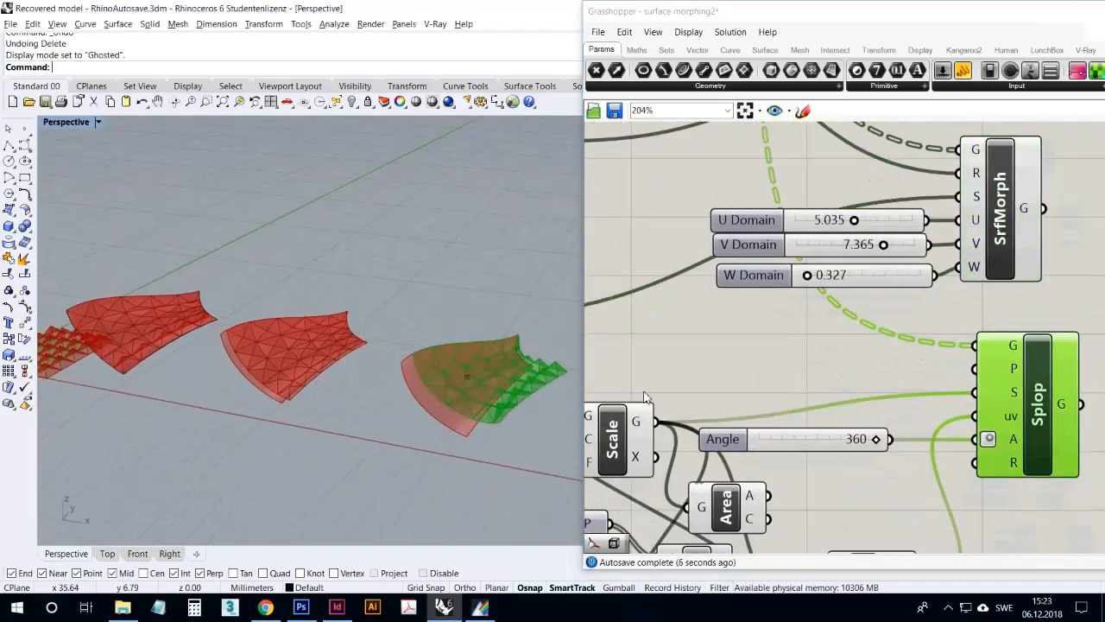
mouse_move(444, 366)
right_down()
mouse_move(454, 362)
mouse_move(443, 369)
right_up()
scroll(513, 378, up, 5)
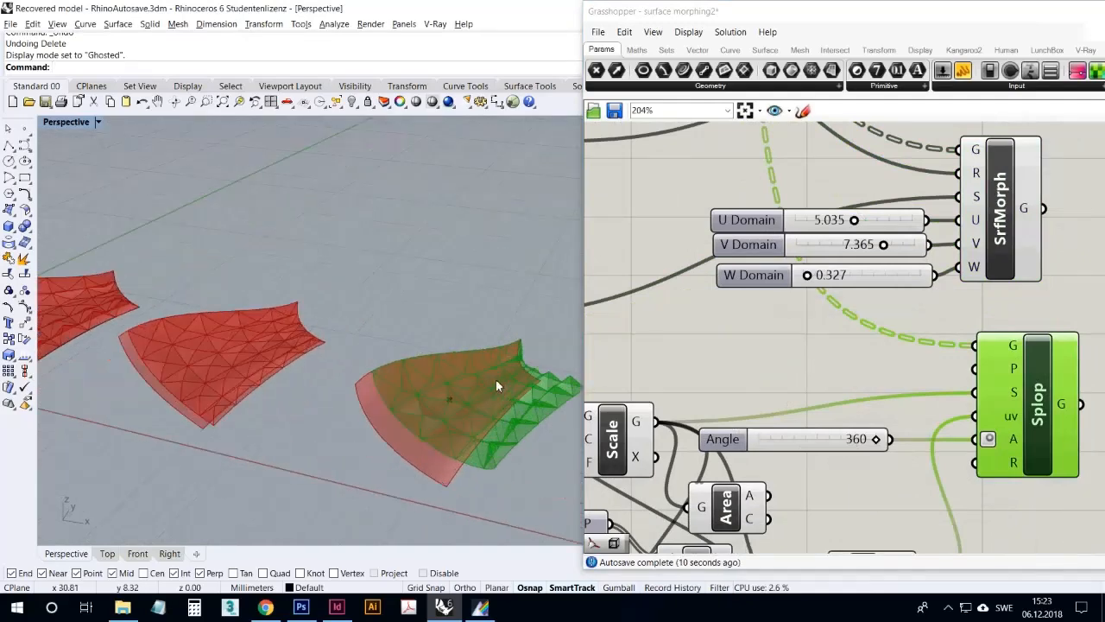
scroll(431, 382, down, 5)
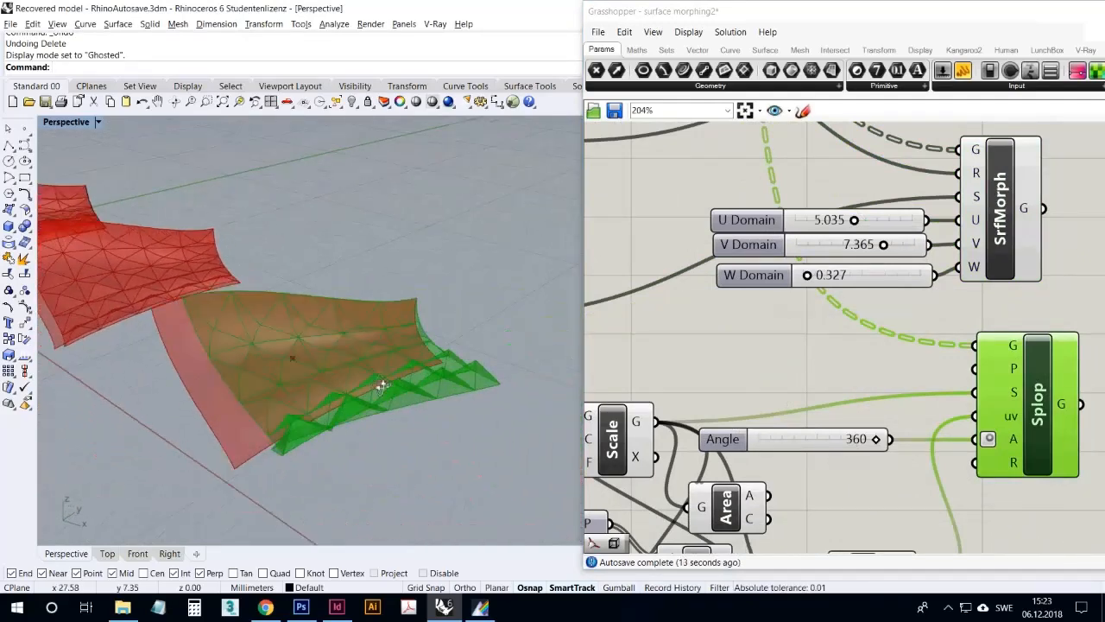
scroll(439, 383, down, 5)
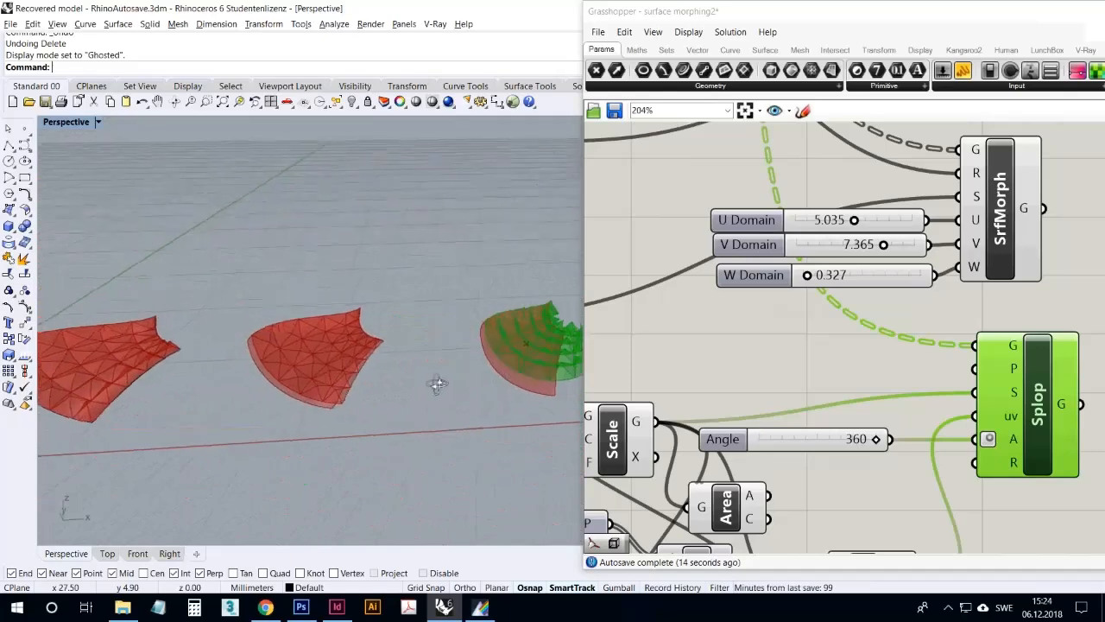
scroll(134, 396, up, 3)
scroll(286, 401, down, 4)
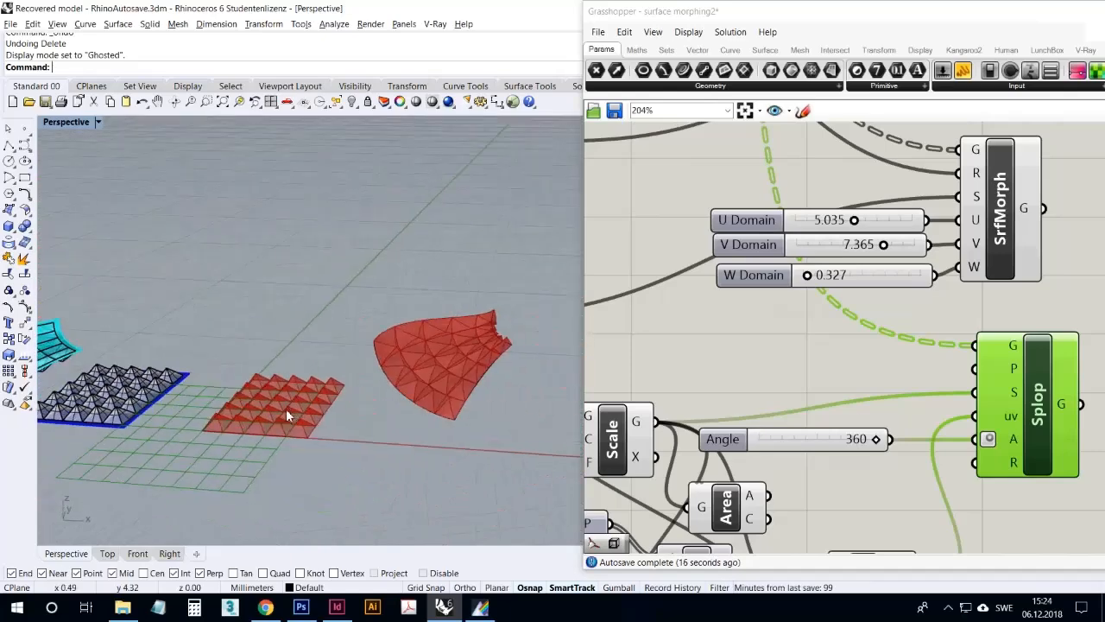
scroll(457, 390, up, 4)
scroll(456, 384, up, 4)
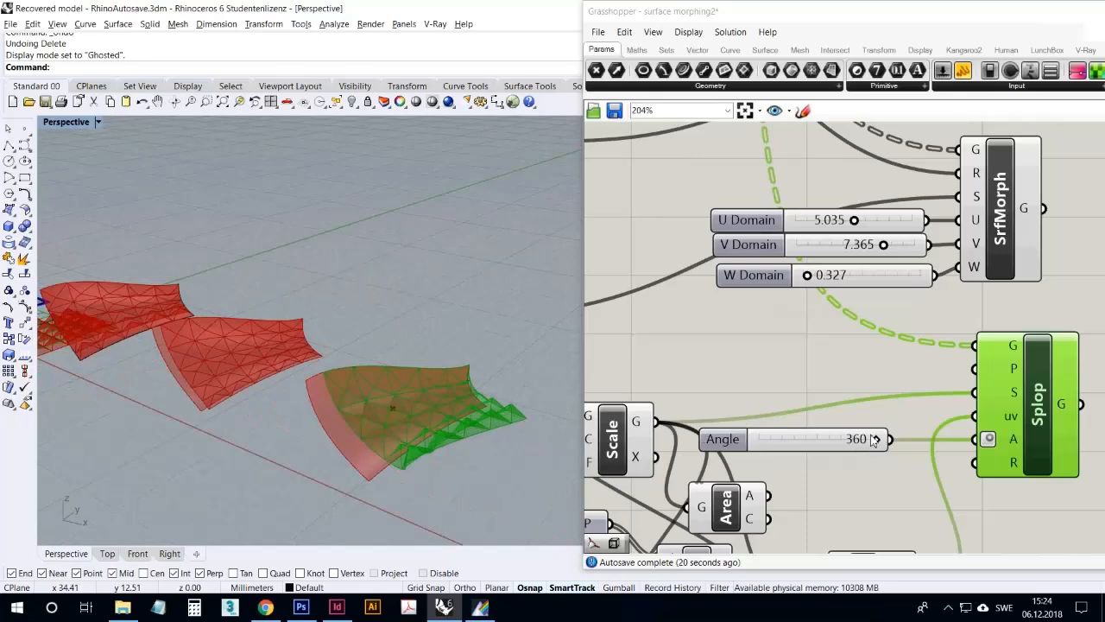
Sweep the Splop Angle, ending at 360, and enlarge the Splop target surface with a scale Factor of 3.860
drag(879, 439, 892, 458)
scroll(791, 402, down, 4)
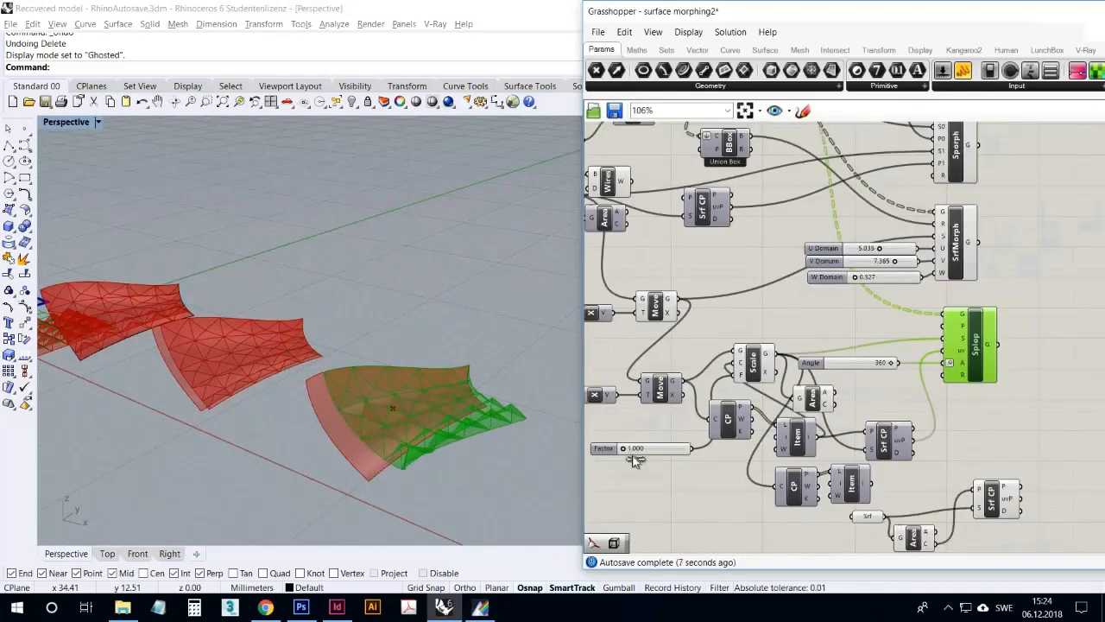
drag(634, 459, 654, 459)
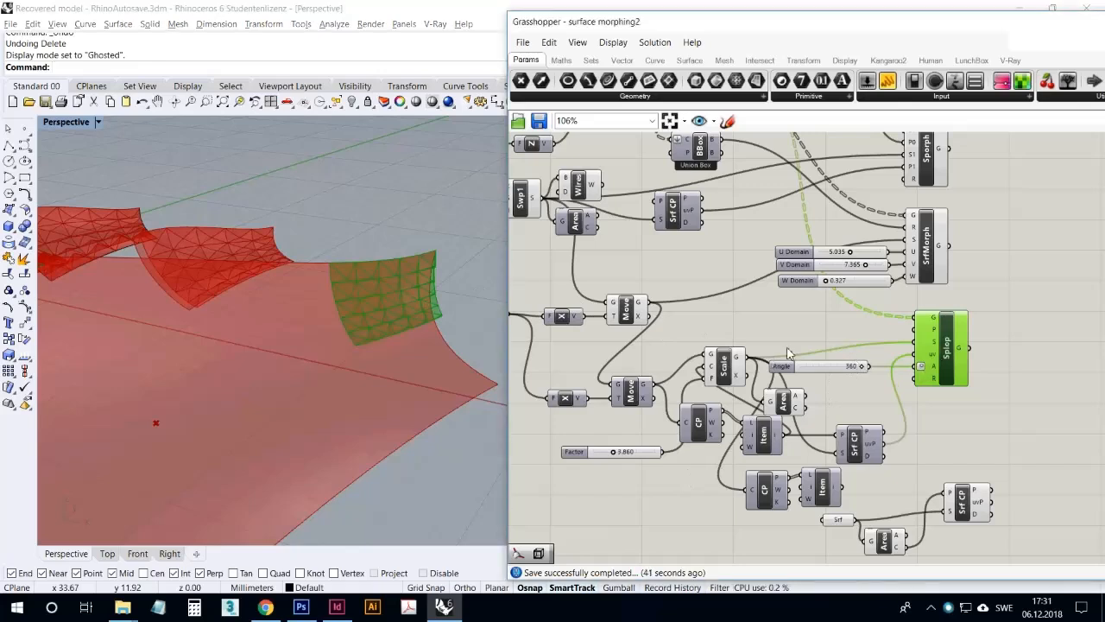
Rotate the Splop pattern on the enlarged surface by varying its Angle, ending at 350, and inspect its placement
mouse_move(869, 373)
mouse_down()
mouse_move(838, 372)
mouse_move(876, 381)
mouse_move(859, 389)
mouse_move(876, 391)
mouse_up()
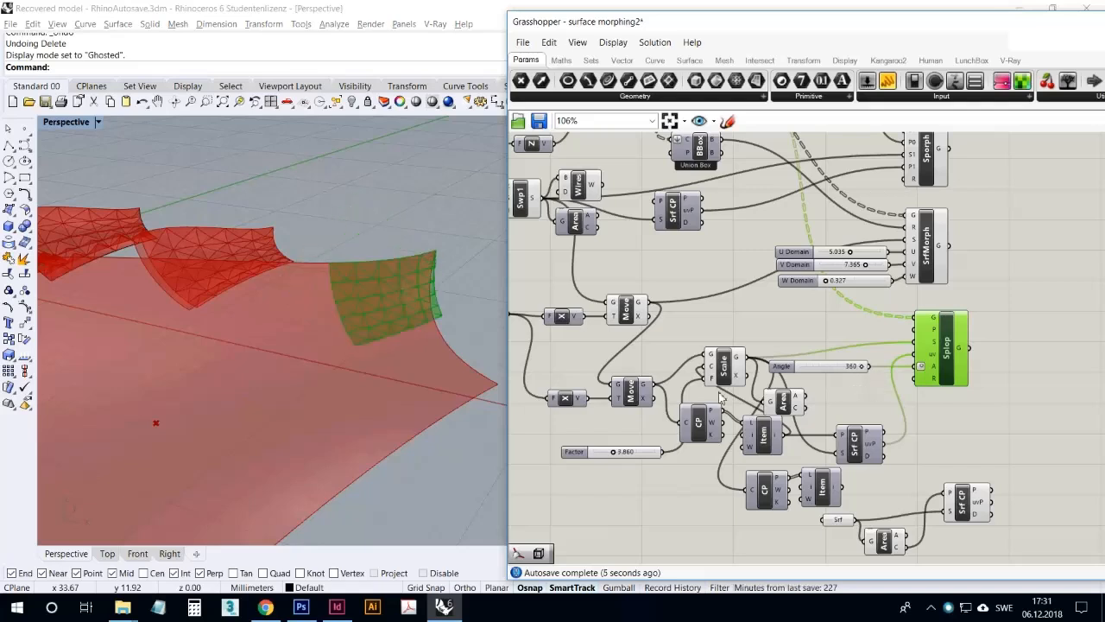
right_drag(374, 357, 327, 388)
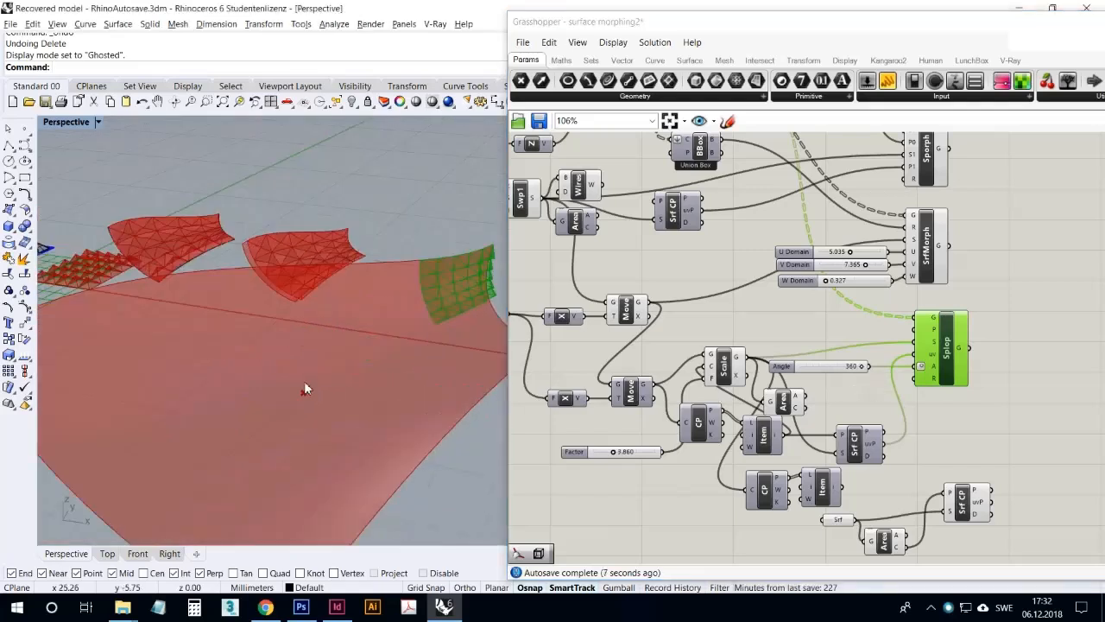
drag(805, 408, 834, 434)
right_drag(392, 440, 495, 370)
drag(870, 368, 870, 390)
scroll(442, 346, down, 5)
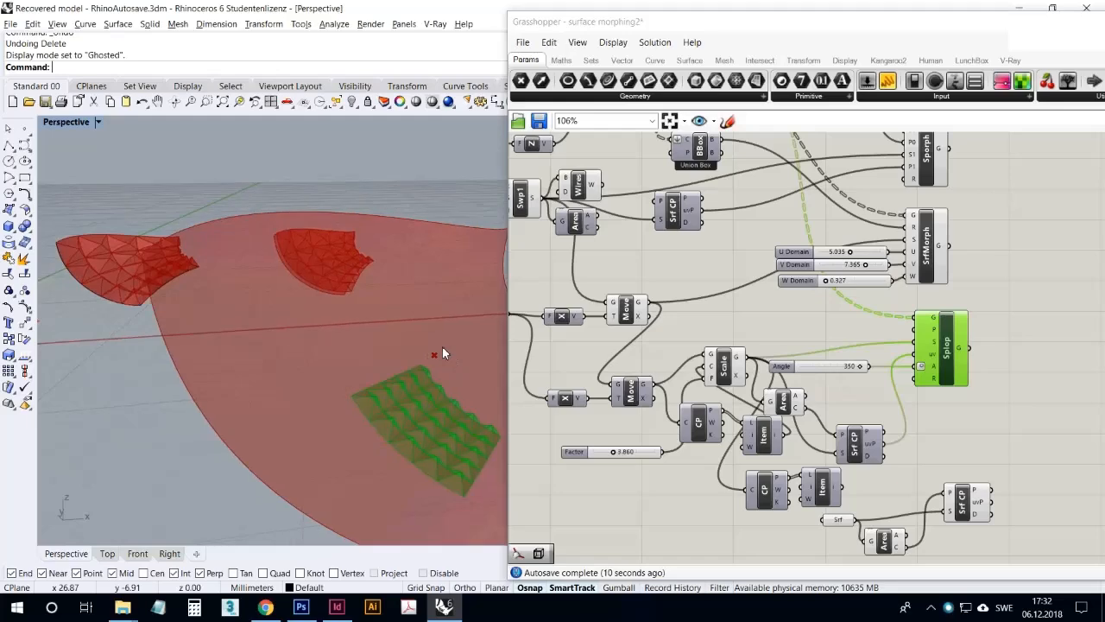
Set the SqGrid extent slider to 10 and inspect the denser pyramid pattern on all the morphed surfaces
scroll(635, 233, down, 3)
right_drag(638, 237, 784, 365)
scroll(625, 276, up, 7)
drag(619, 275, 732, 291)
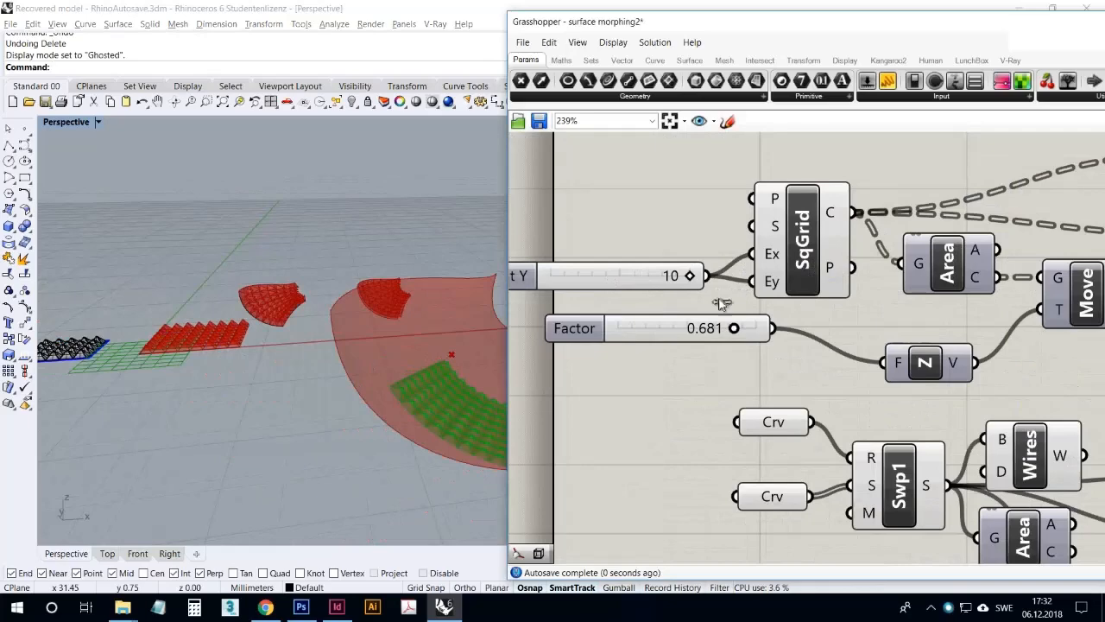
mouse_move(423, 389)
right_down()
mouse_move(387, 414)
mouse_move(426, 407)
right_up()
scroll(427, 408, down, 4)
scroll(689, 419, down, 1)
right_drag(689, 419, 656, 303)
right_drag(311, 280, 301, 340)
scroll(371, 413, up, 5)
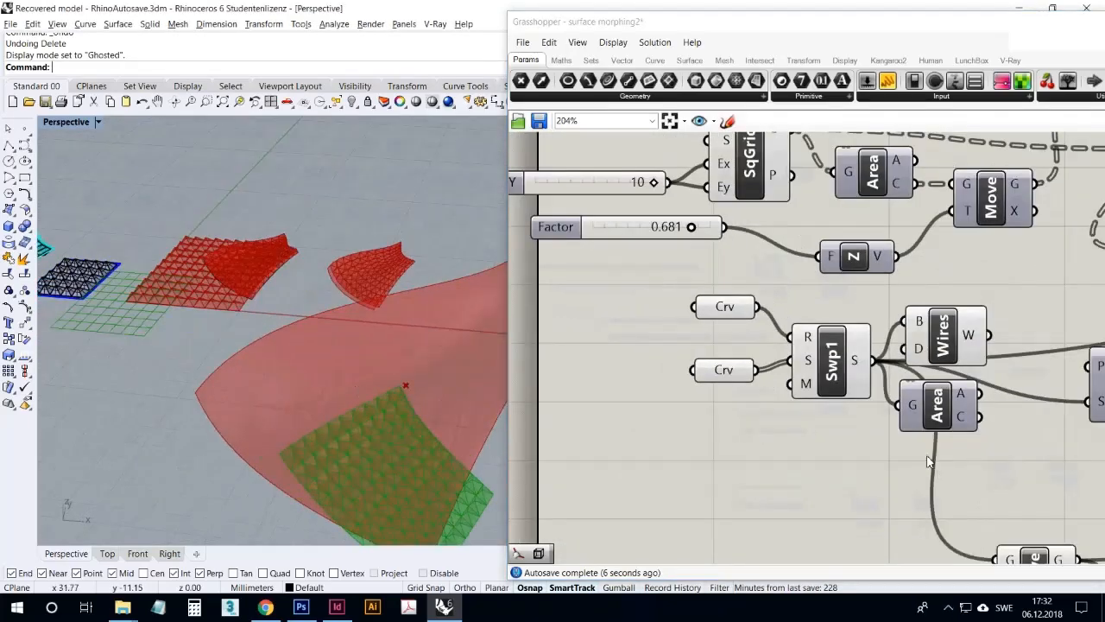
Vary the Splop Angle through 164 and 96 to rotate the dense pattern, and finish with the Angle at 360
right_drag(928, 463, 742, 321)
scroll(741, 325, down, 4)
scroll(936, 375, up, 4)
right_drag(965, 350, 757, 352)
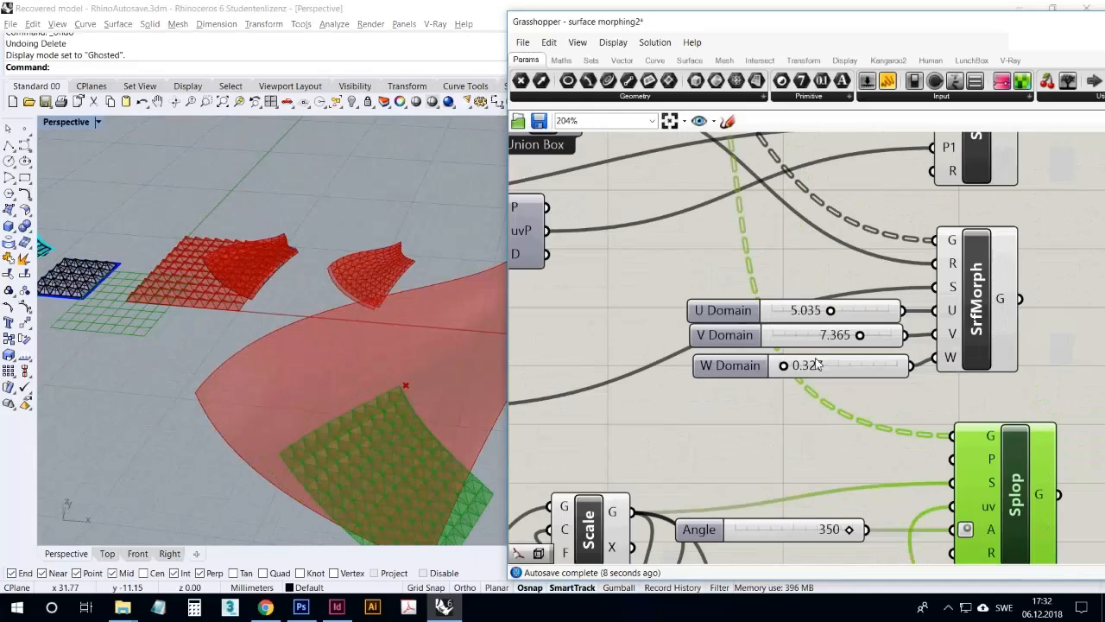
scroll(799, 366, down, 4)
scroll(825, 423, up, 4)
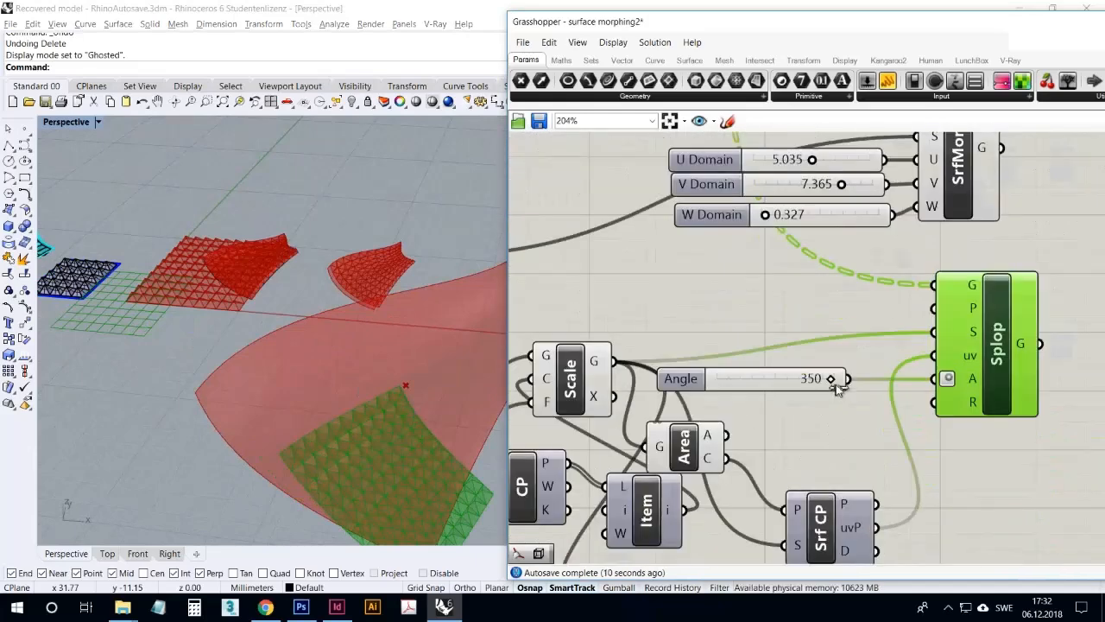
drag(826, 386, 786, 389)
right_drag(483, 311, 361, 353)
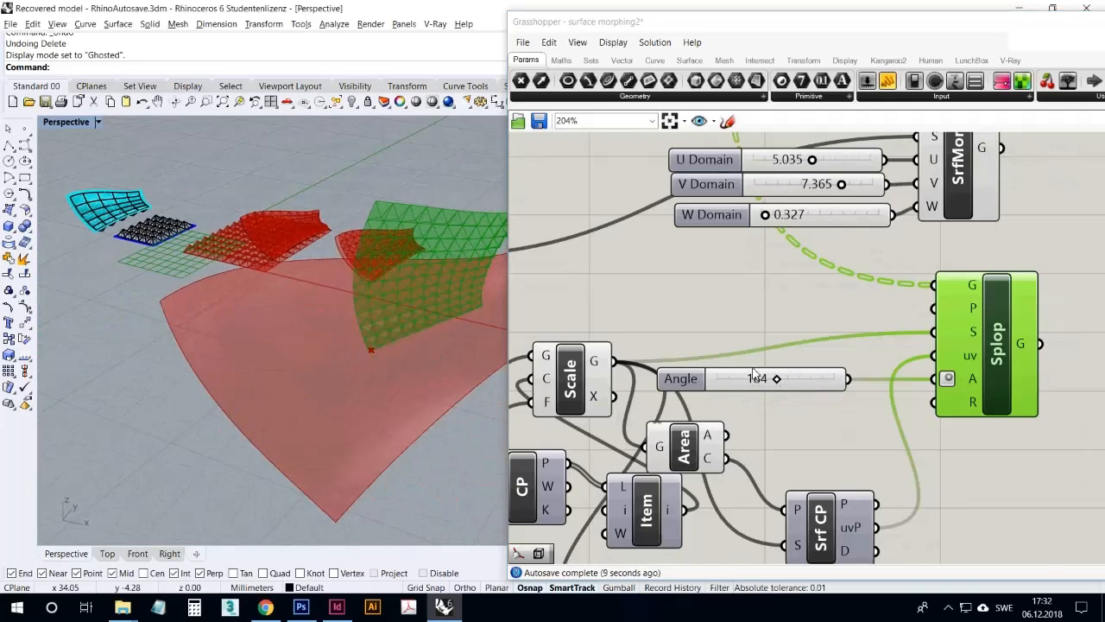
drag(782, 388, 748, 389)
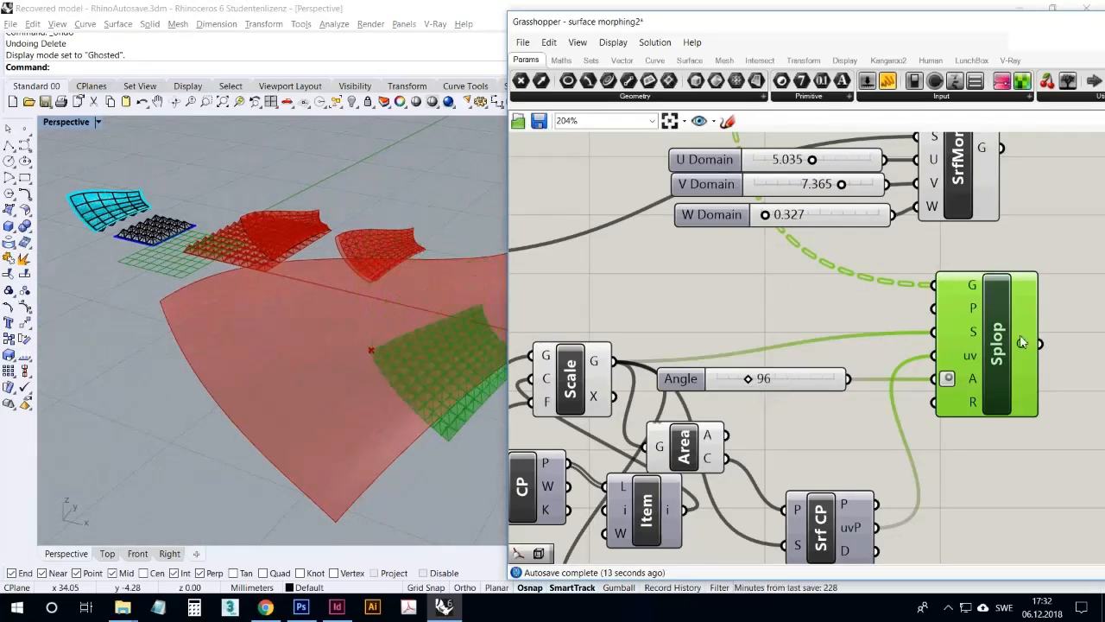
drag(756, 388, 850, 393)
Examine the dense pyramid pattern up close on the Sporph and SrfMorph surfaces
scroll(385, 284, up, 10)
mouse_move(385, 291)
right_down()
mouse_move(361, 299)
mouse_move(368, 280)
right_up()
scroll(368, 281, down, 8)
scroll(158, 277, up, 7)
right_drag(158, 276, 193, 287)
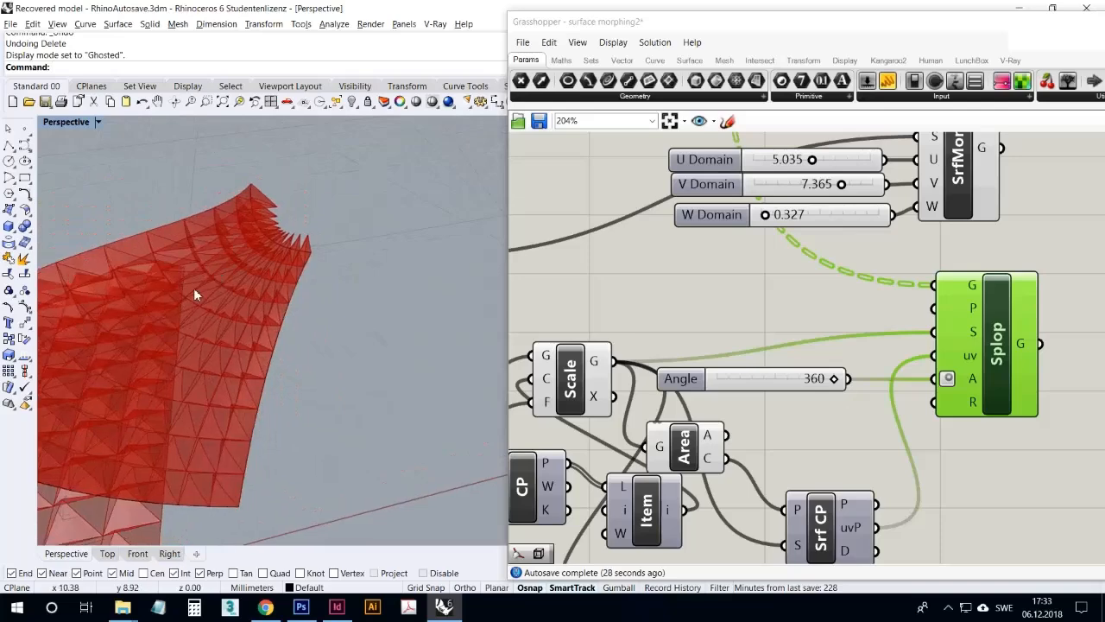
scroll(193, 289, down, 8)
scroll(358, 283, up, 8)
right_drag(358, 283, 498, 271)
right_drag(368, 275, 582, 304)
Set SrfMorph's U Domain to 4.659 and V Domain to 6.662 to refit the pattern on its surface
right_drag(708, 317, 732, 423)
scroll(732, 423, down, 2)
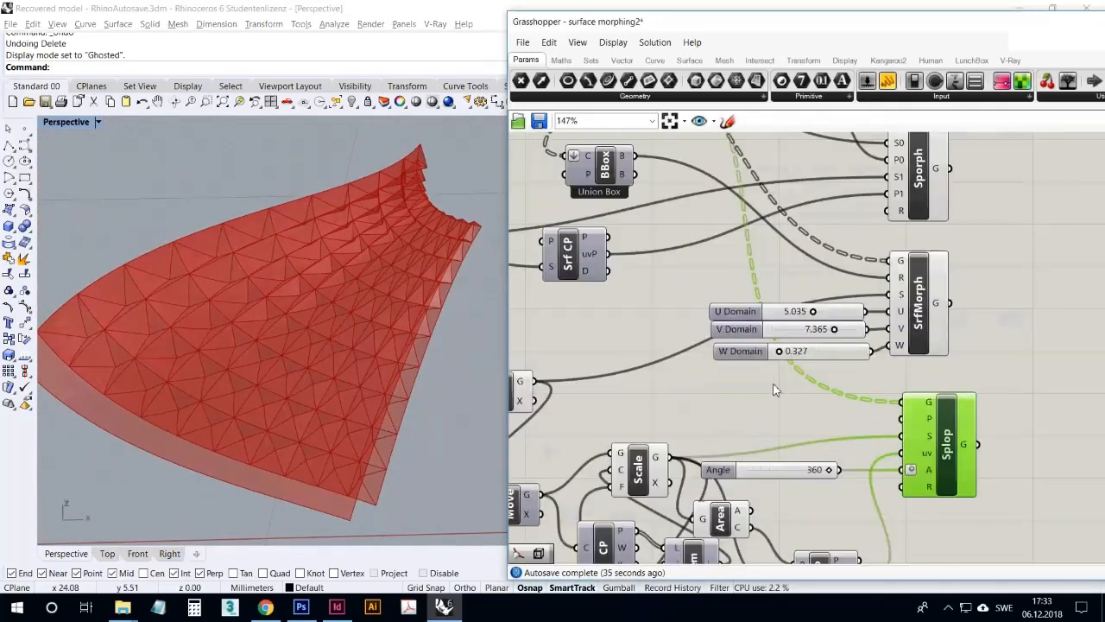
scroll(782, 364, up, 3)
right_drag(404, 300, 385, 280)
drag(879, 309, 833, 278)
Revisit the morph components, selecting Sporph and then SrfMorph to highlight the refitted pattern
scroll(785, 363, down, 2)
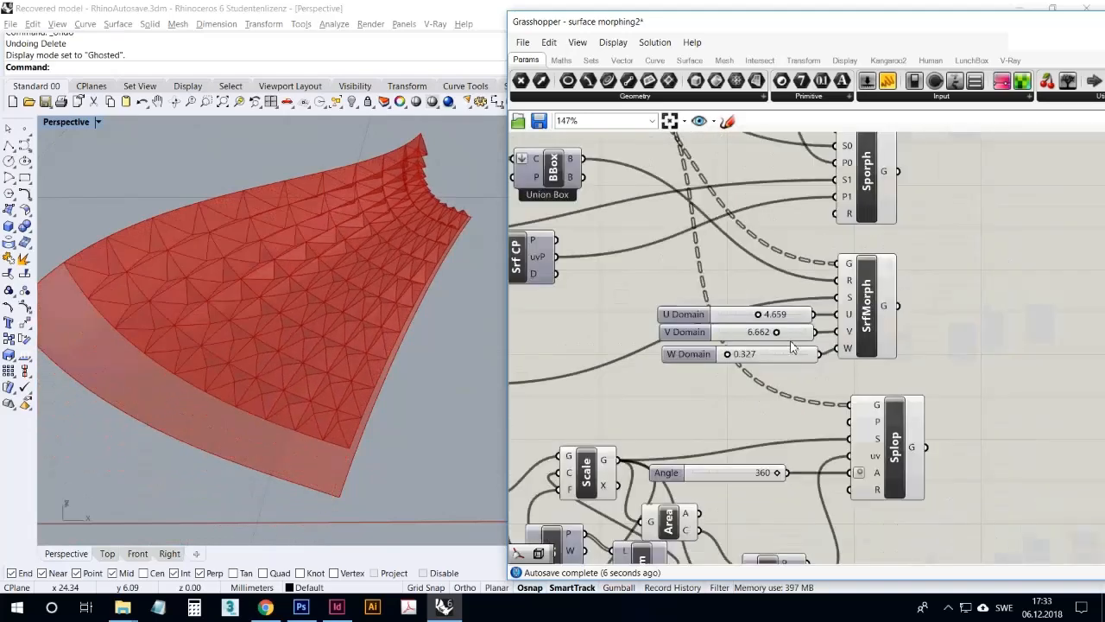
scroll(950, 341, down, 1)
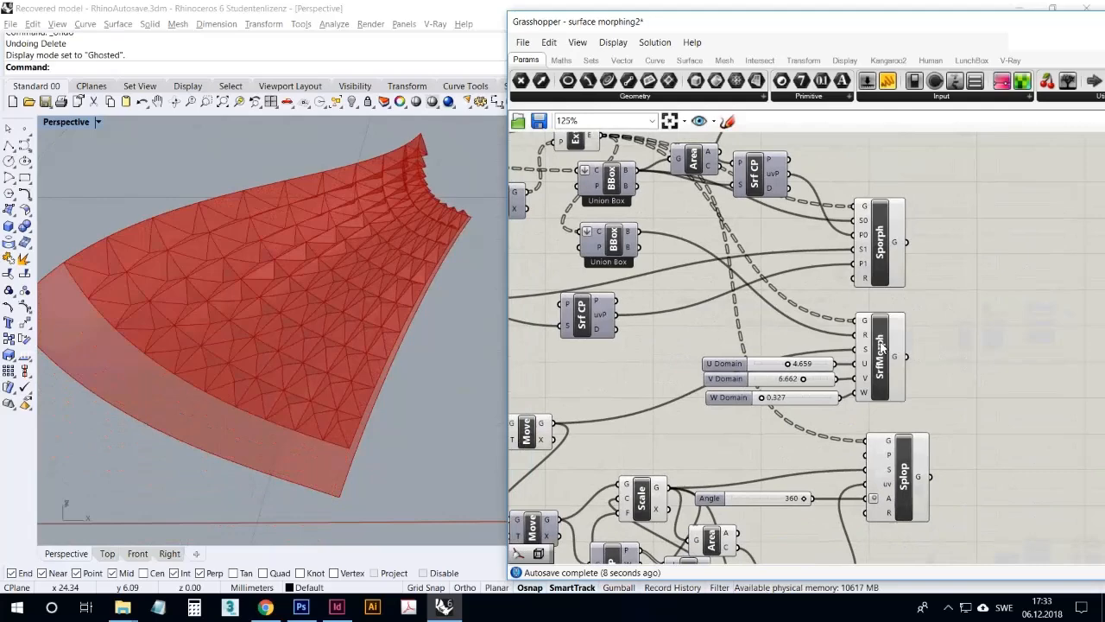
drag(880, 342, 893, 338)
click(894, 272)
click(895, 332)
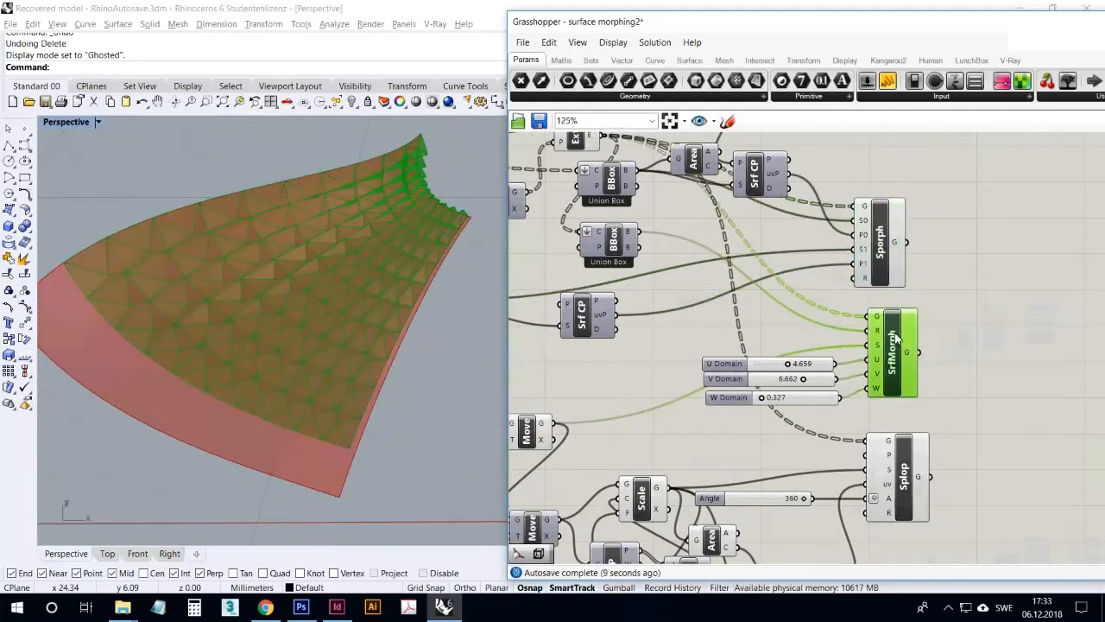
Highlight the Splop result, then reposition the Sporph and Splop components to line up with SrfMorph on the canvas
click(902, 473)
right_drag(983, 438, 1034, 446)
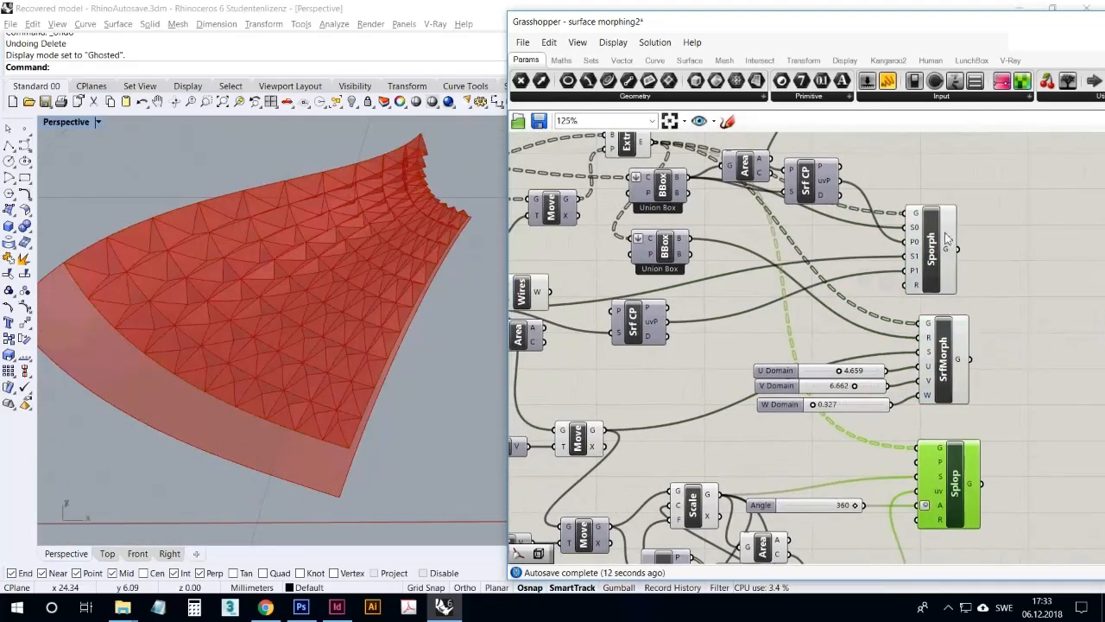
drag(946, 238, 950, 234)
drag(947, 463, 942, 462)
click(959, 422)
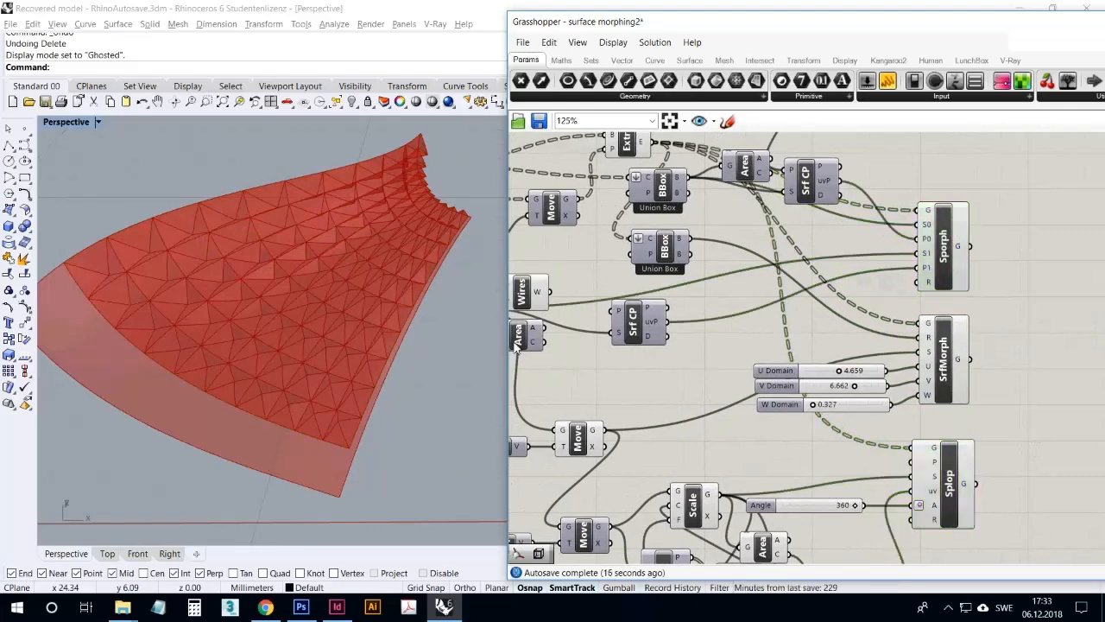
Examine the flat pyramid pattern together with the morphed surfaces in the perspective view
scroll(284, 303, down, 5)
right_drag(202, 325, 214, 373)
scroll(215, 259, up, 4)
right_drag(216, 259, 231, 284)
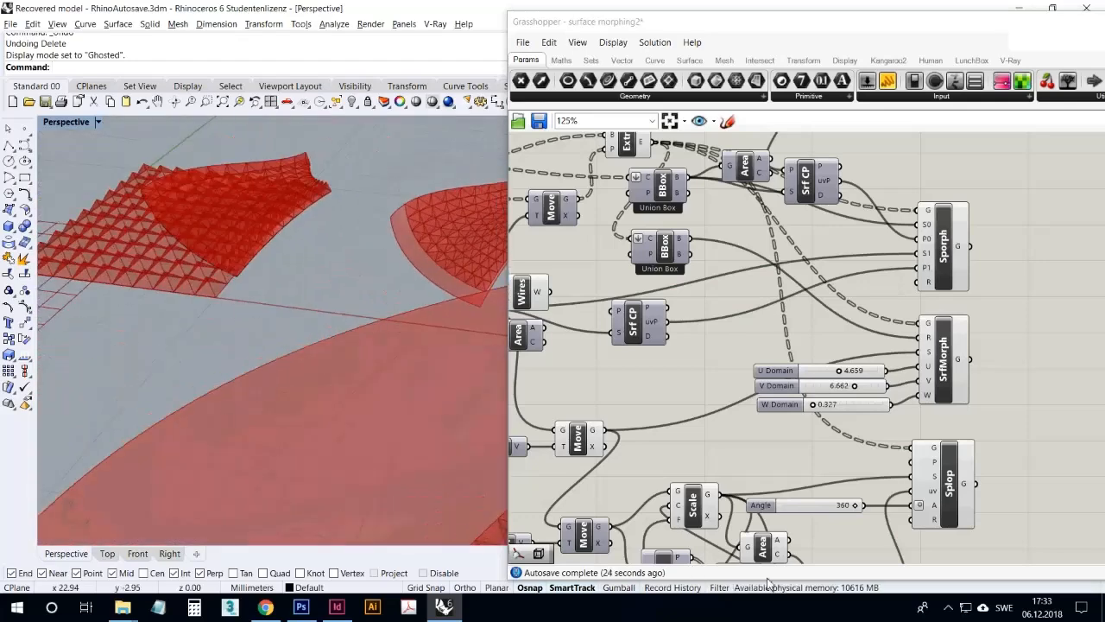
mouse_move(373, 387)
right_down()
mouse_move(359, 363)
mouse_move(350, 377)
mouse_move(361, 388)
right_up()
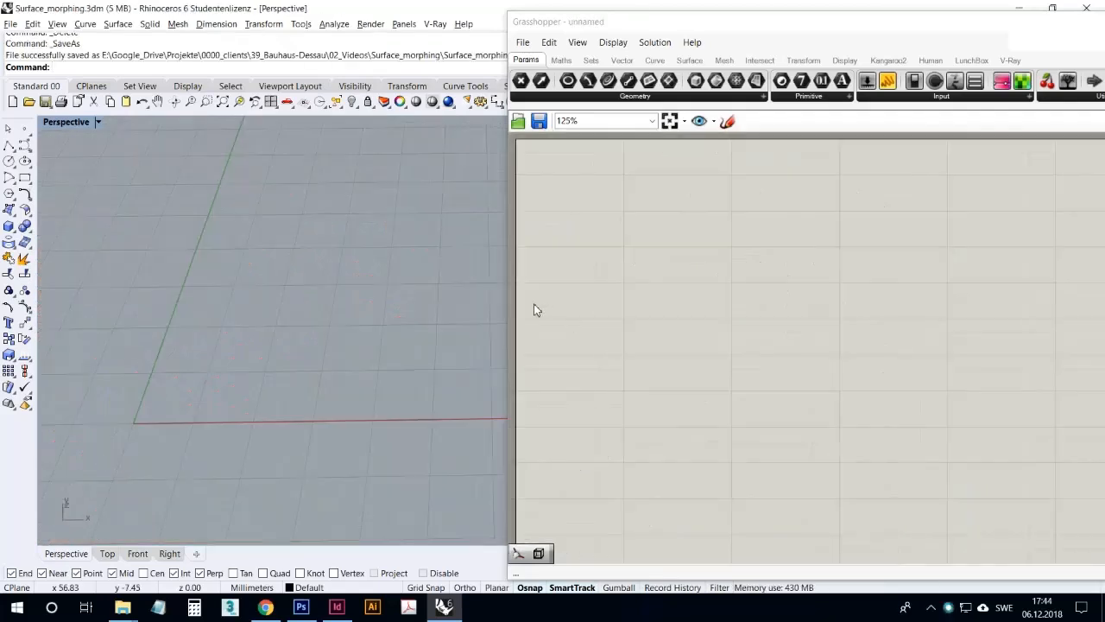
Place a square grid (SqGrid) component on the empty canvas of a new definition and reframe the grid preview
click(622, 60)
drag(636, 82, 678, 324)
right_drag(378, 291, 407, 268)
drag(682, 304, 703, 251)
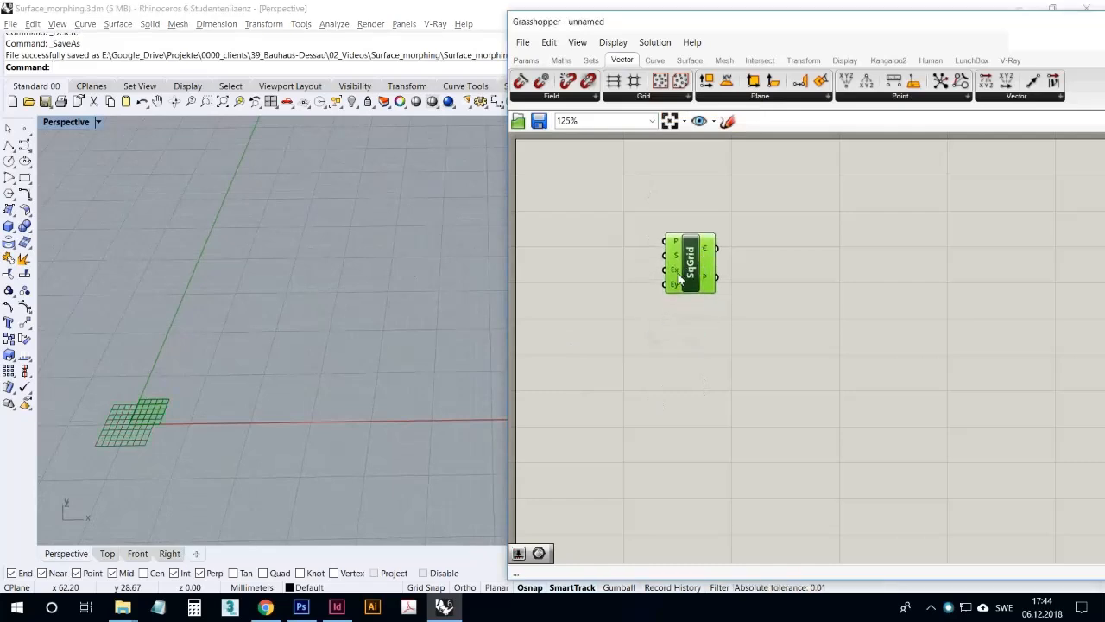
Add a number slider beside the square grid, with a maximum of 10 and rounding set to integers
click(527, 60)
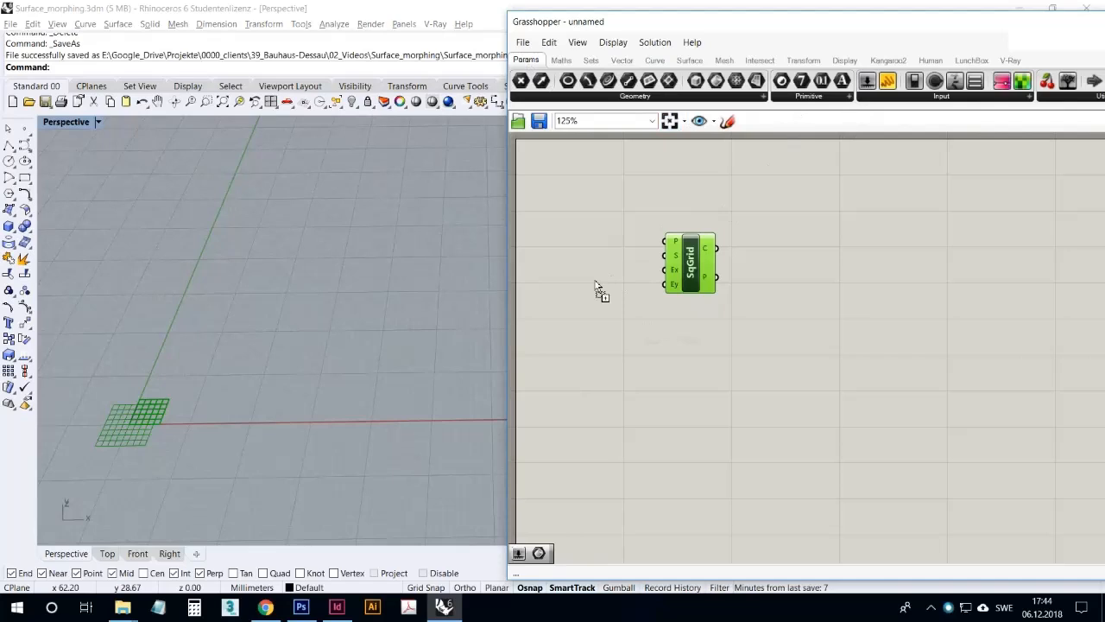
drag(595, 284, 601, 283)
right_click(631, 279)
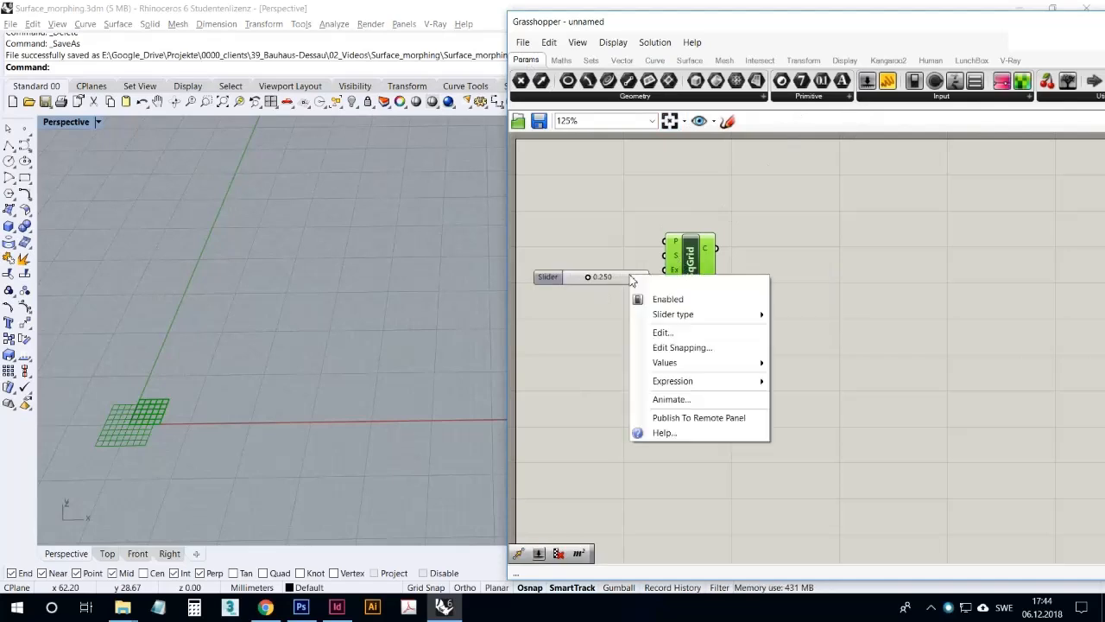
click(666, 332)
double_click(704, 366)
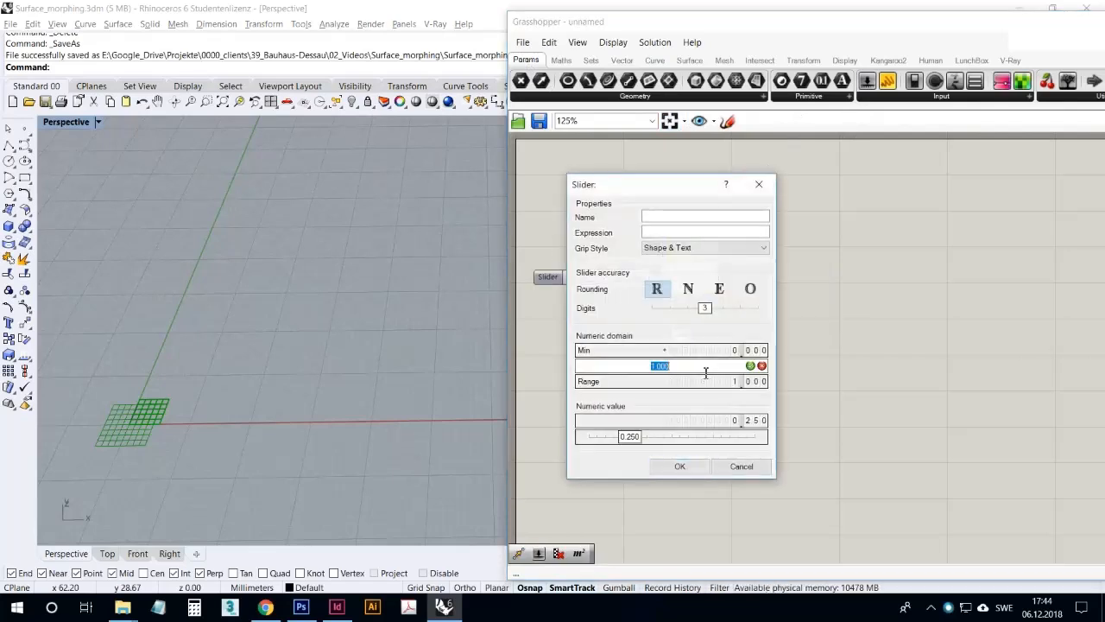
click(750, 365)
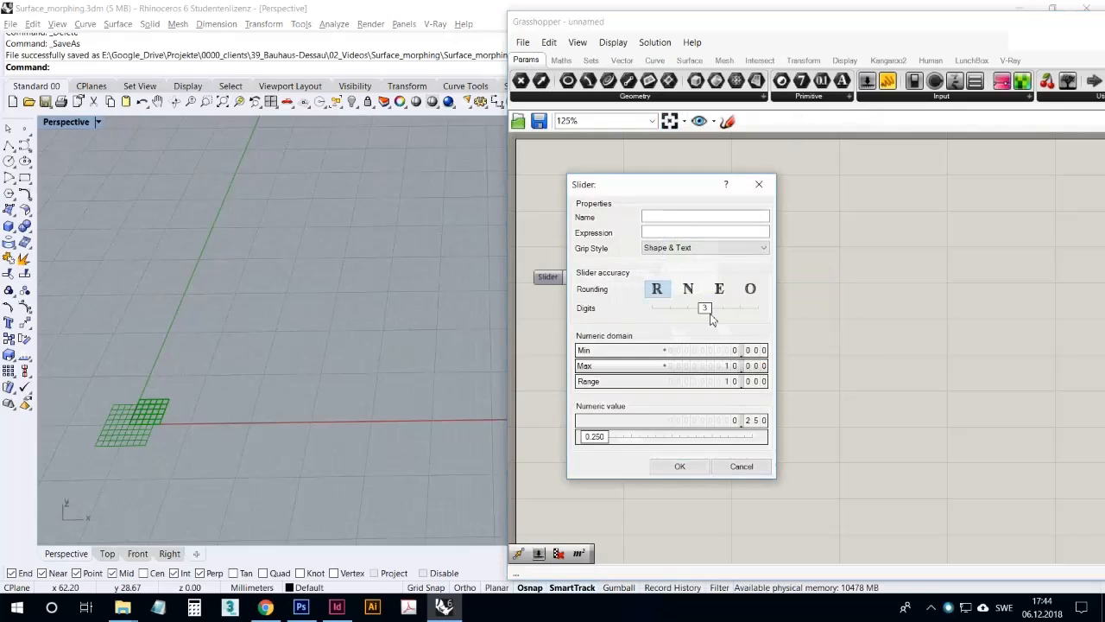
click(688, 288)
click(679, 466)
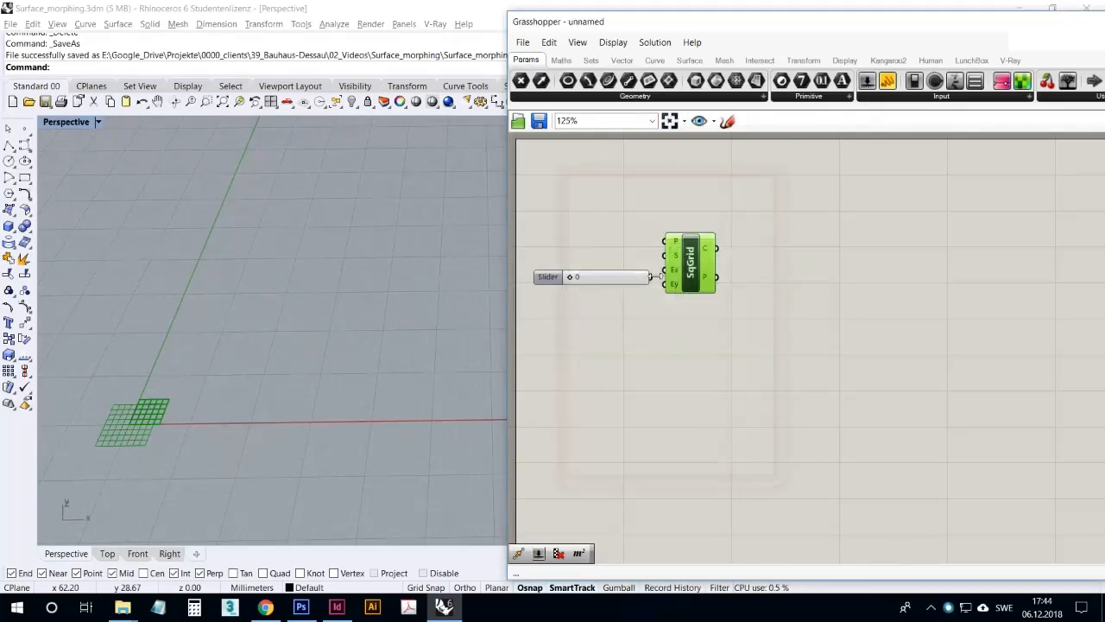
Feed the slider into both the Ex and Ey inputs of the square grid and set it to 10
drag(650, 276, 618, 286)
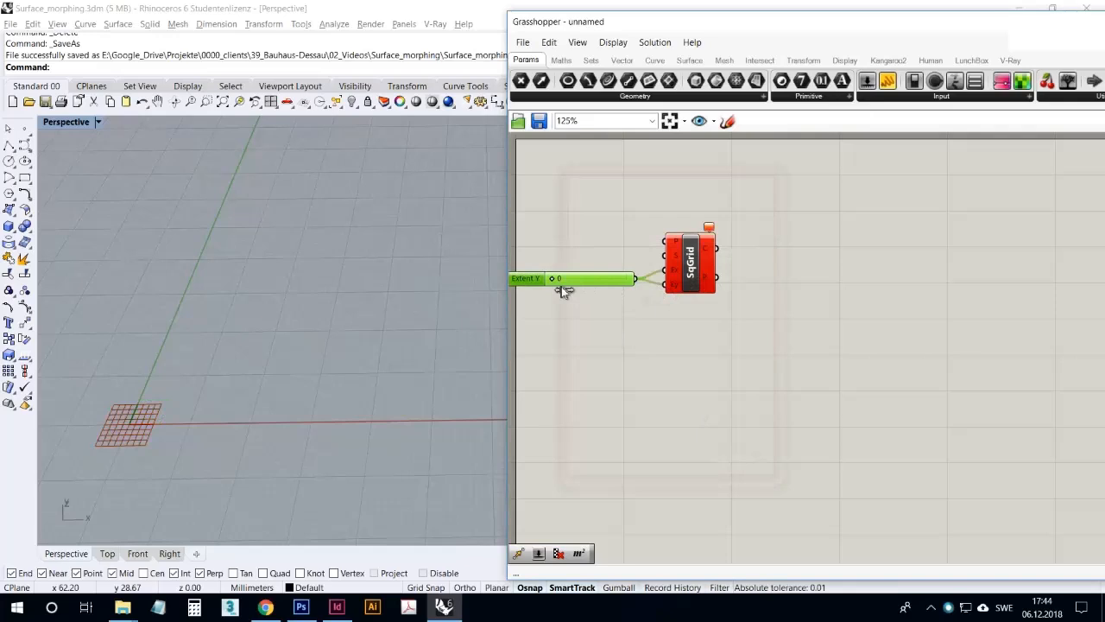
drag(557, 284, 611, 286)
drag(724, 333, 721, 242)
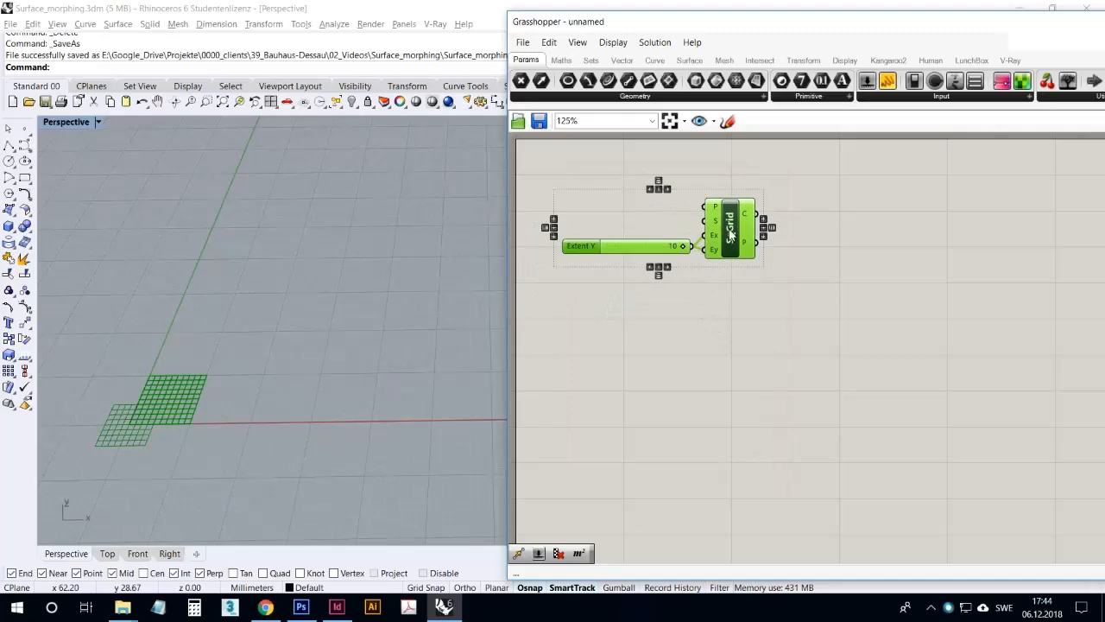
click(756, 363)
scroll(246, 283, up, 5)
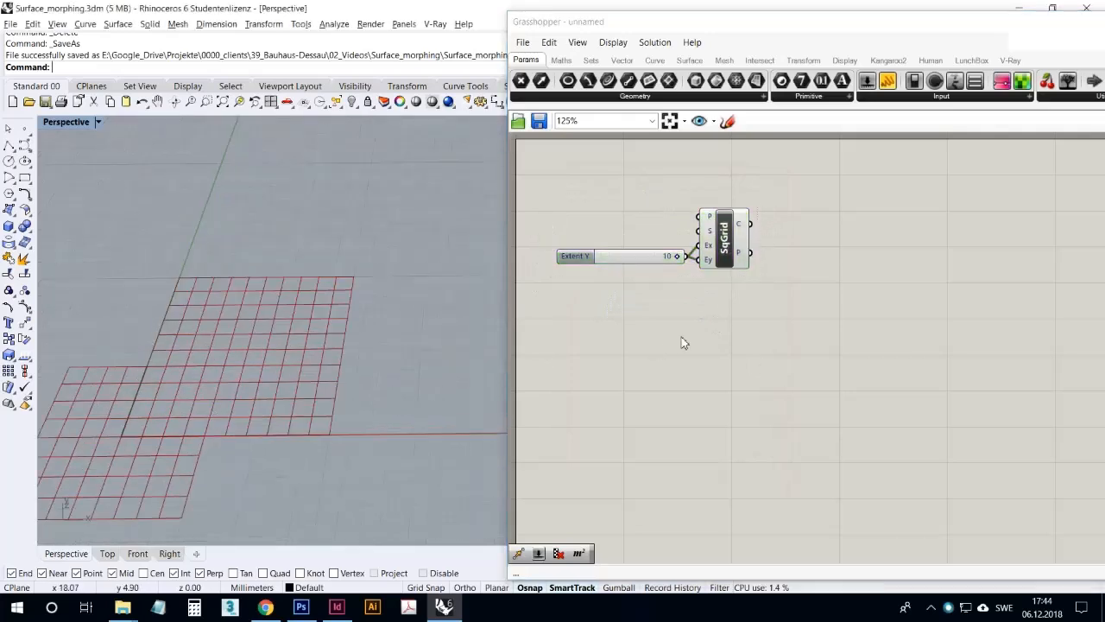
Add an Area component and connect the square grid's cells to its geometry input
drag(727, 242, 733, 243)
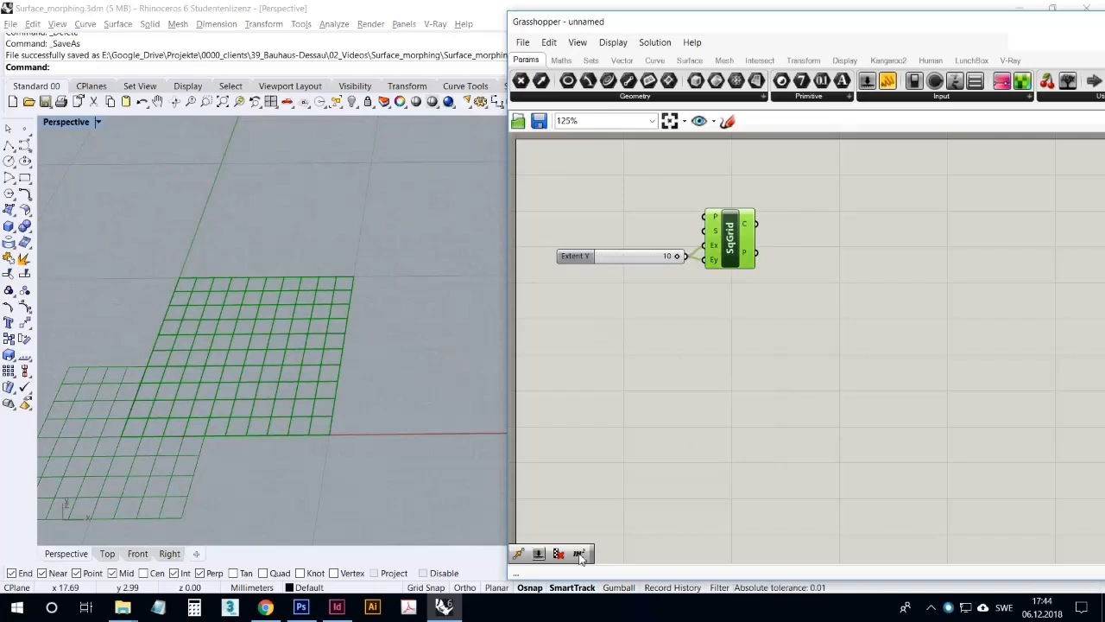
drag(820, 308, 820, 304)
drag(757, 224, 812, 225)
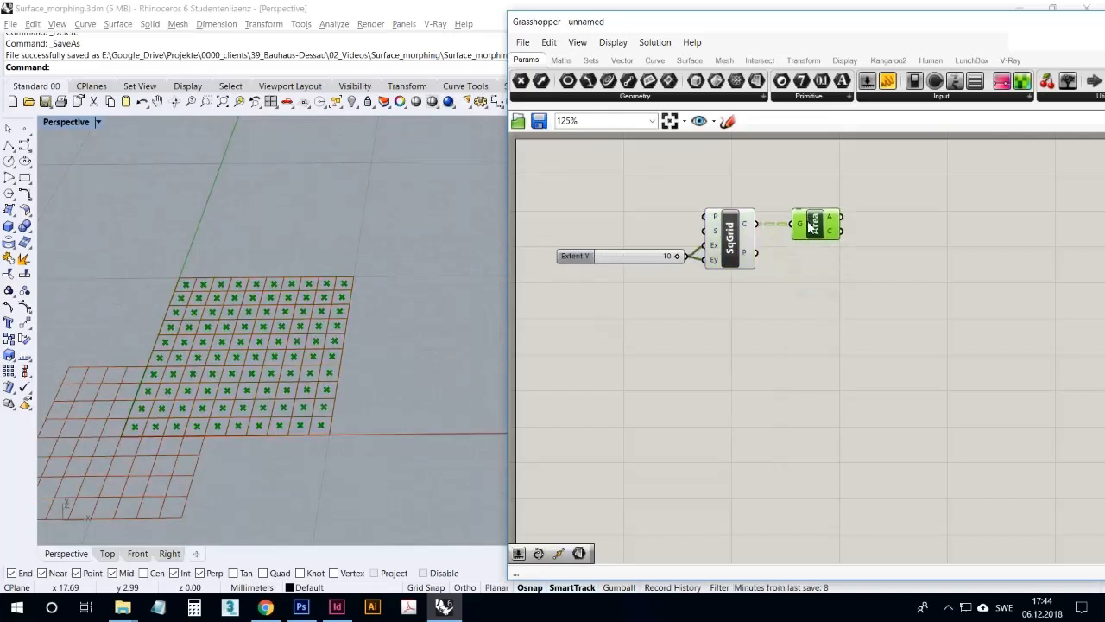
click(798, 309)
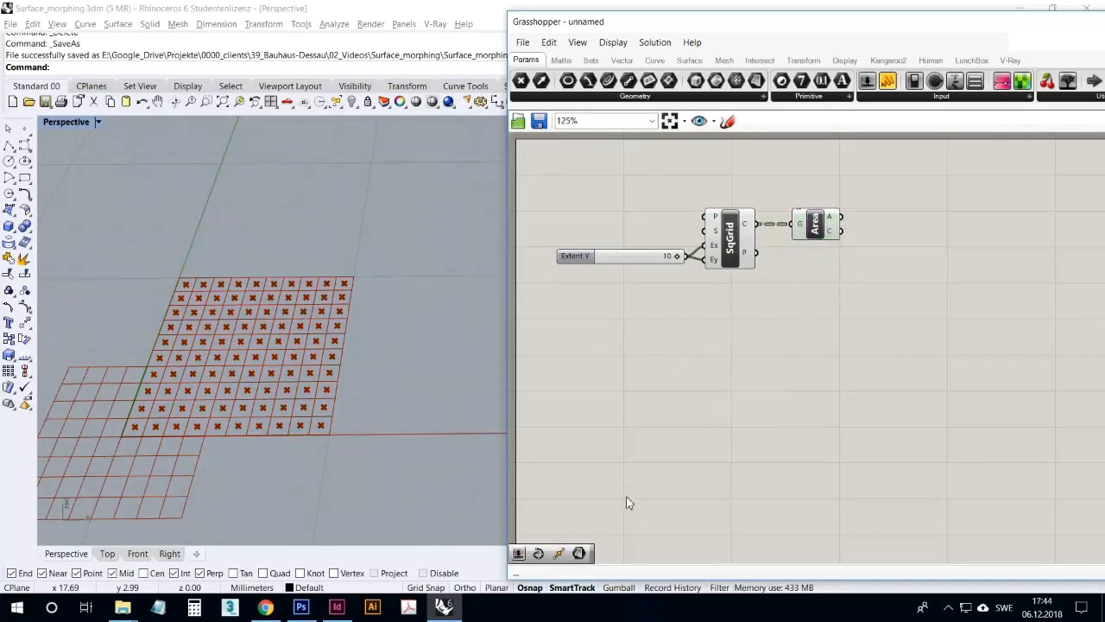
Add a Move component fed by the Area centroids, with a Unit Z vector as its translation
click(823, 337)
click(811, 234)
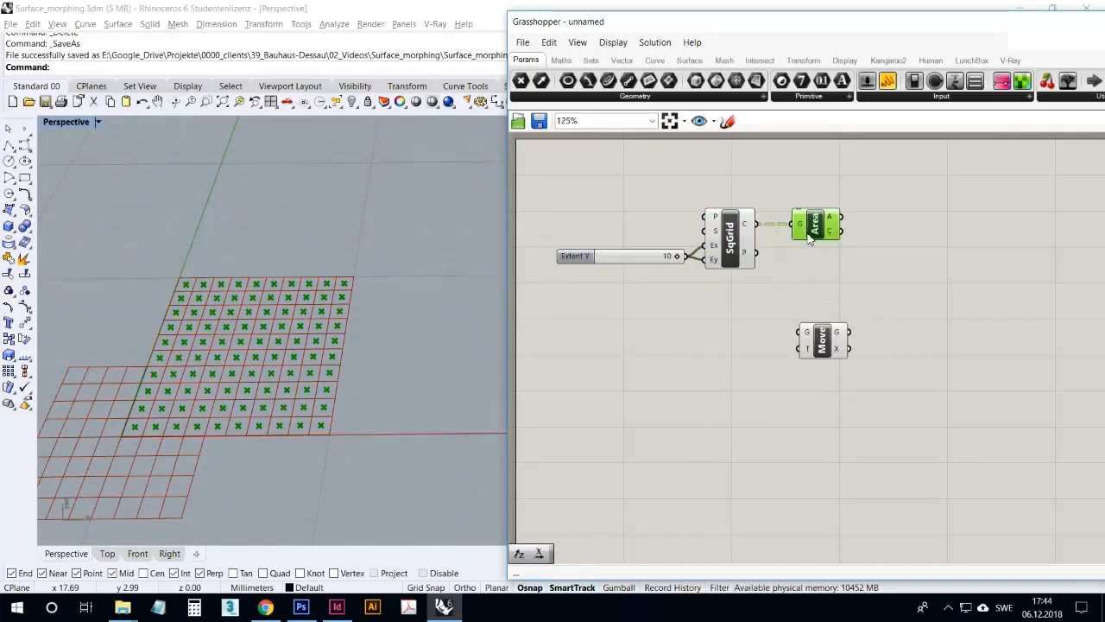
mouse_move(746, 225)
drag(831, 273, 800, 333)
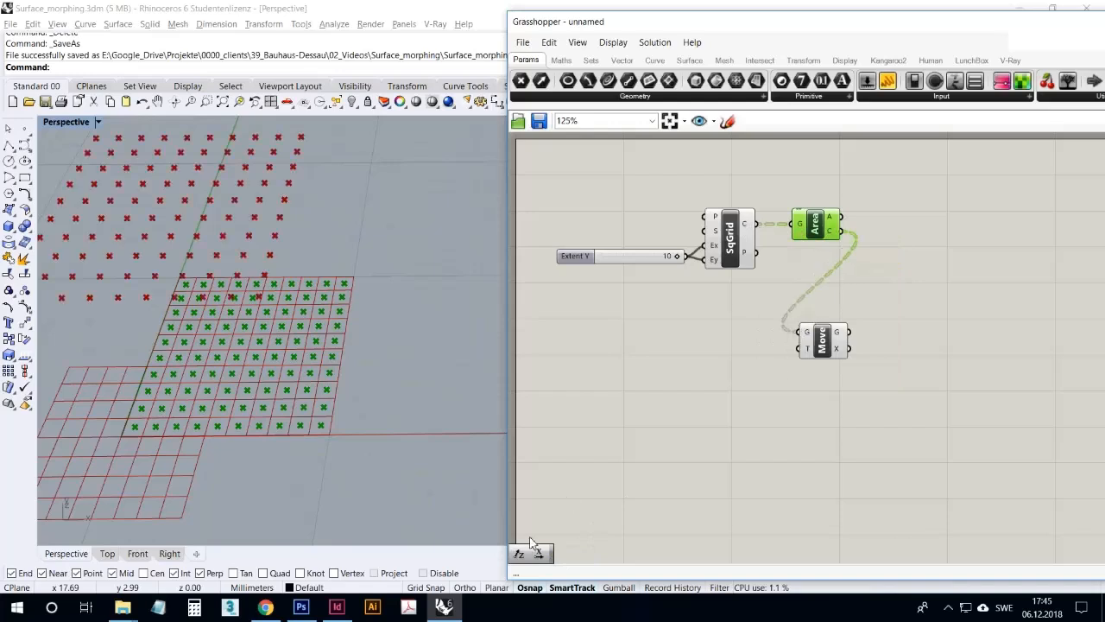
drag(732, 354, 799, 348)
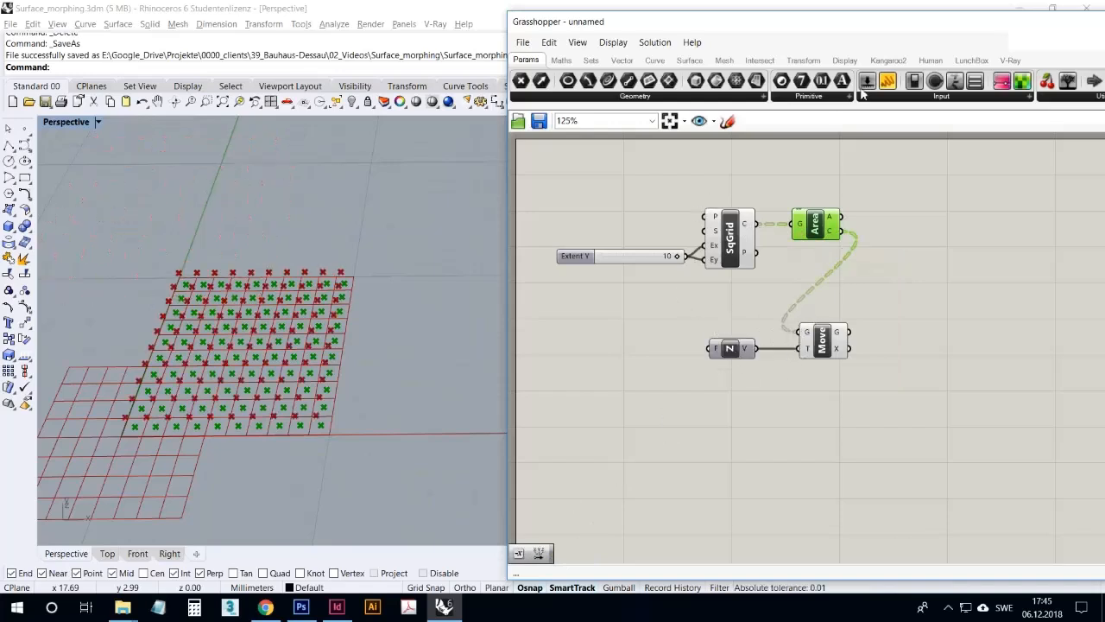
Connect a Factor slider to the Unit Z vector and set it to 0.282
drag(703, 302, 709, 349)
mouse_move(626, 353)
mouse_down()
mouse_move(636, 350)
mouse_move(612, 355)
mouse_up()
right_drag(298, 370, 307, 342)
click(891, 283)
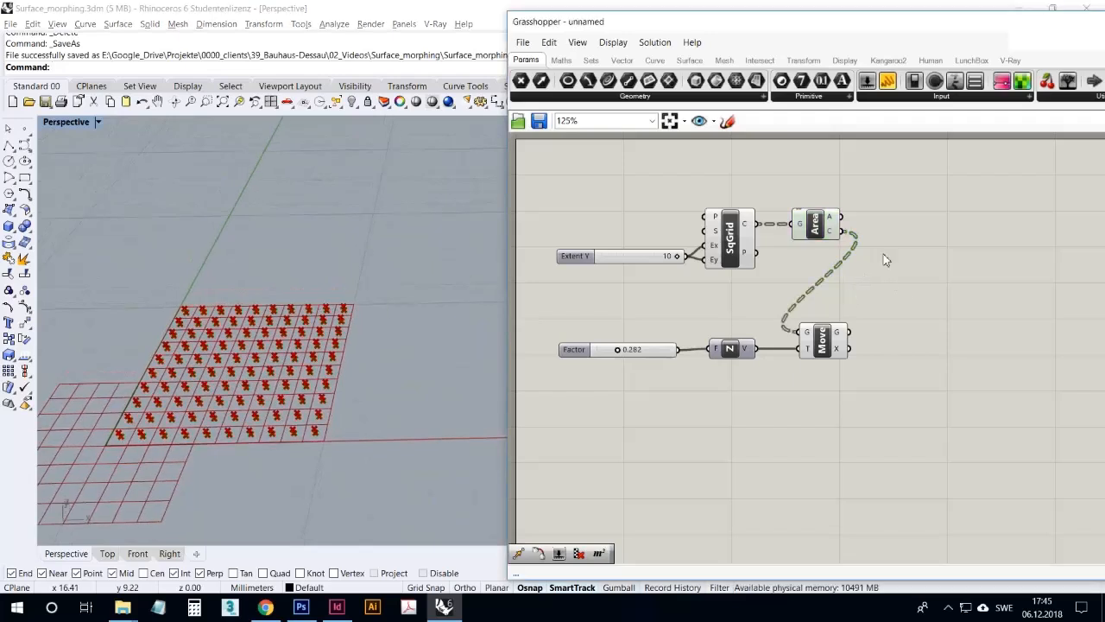
Add an Extrude Point component using the grid cells as base and the moved centroids as extrusion points
double_click(885, 259)
text(extr)
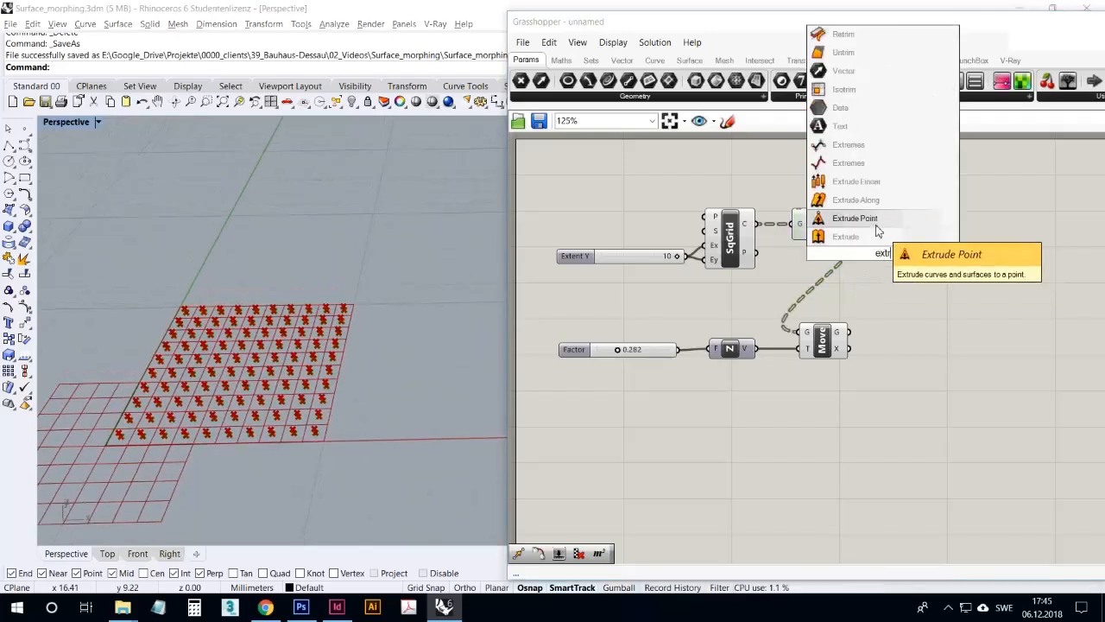
click(875, 221)
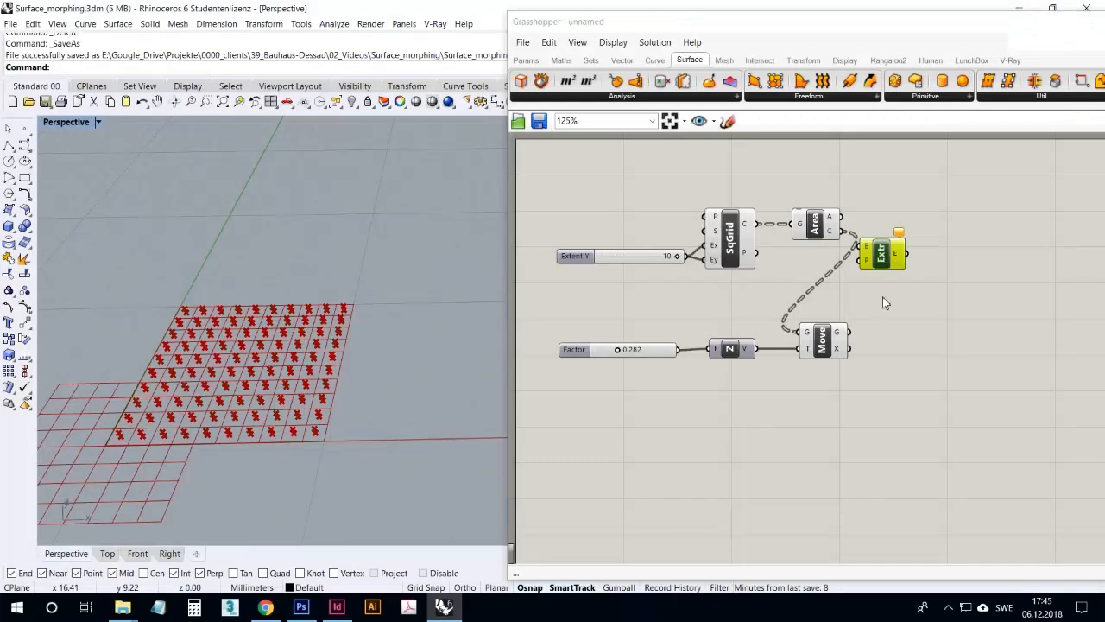
drag(756, 225, 893, 207)
drag(819, 238, 811, 259)
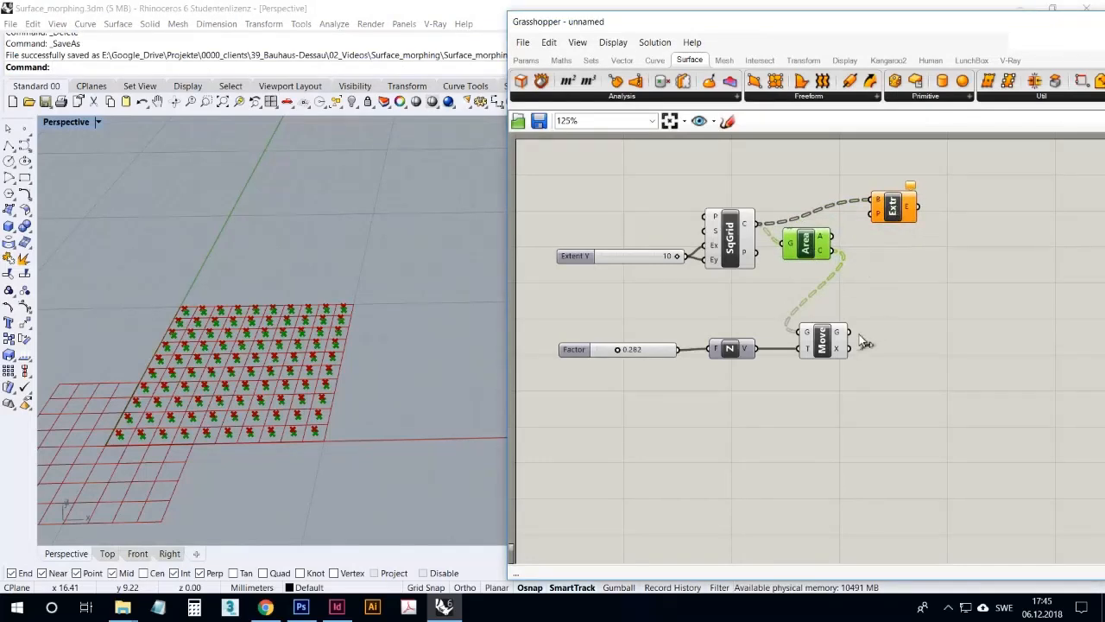
drag(870, 313, 882, 213)
Inspect the resulting pyramids up close and tidy the placement of the Extrude Point and Area components
scroll(382, 316, up, 10)
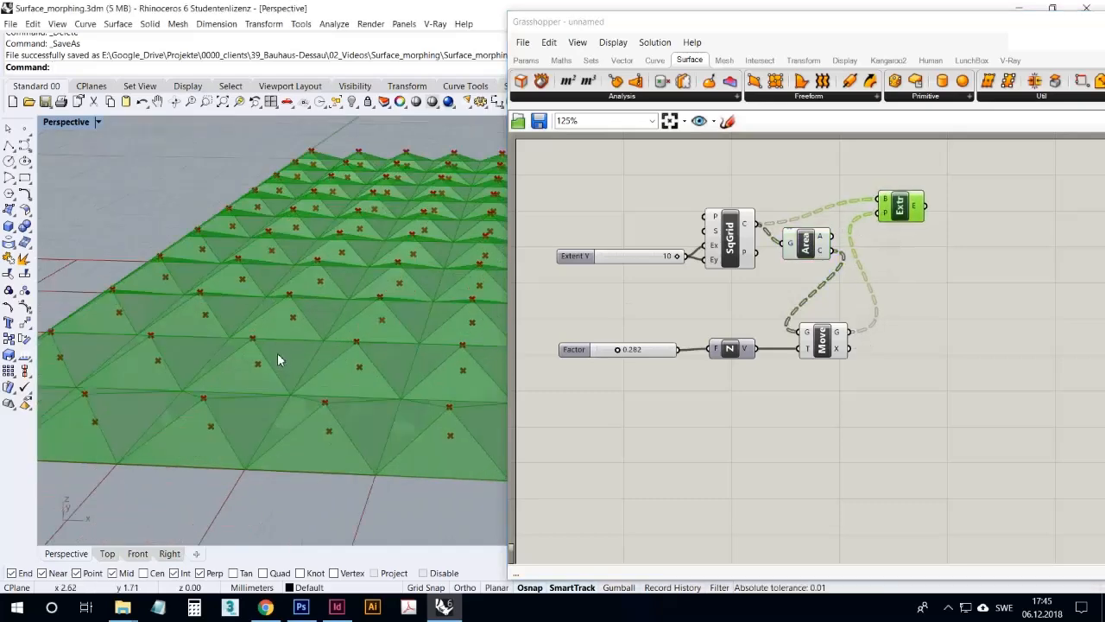
right_drag(316, 385, 318, 398)
drag(903, 212, 916, 229)
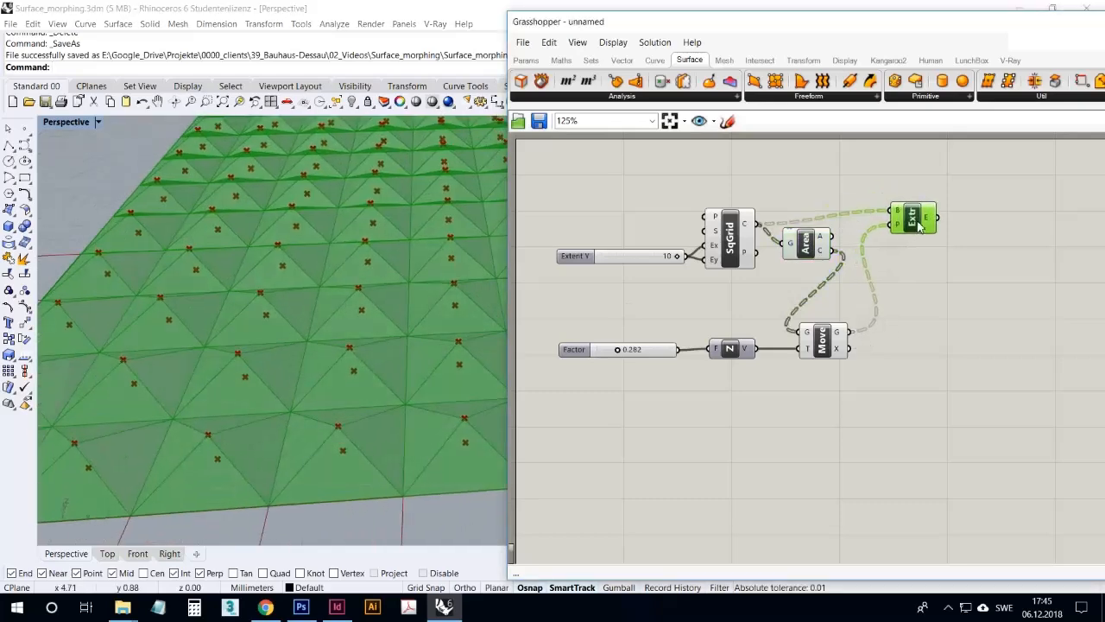
drag(805, 244, 801, 259)
click(917, 226)
drag(915, 222, 913, 230)
right_drag(760, 288, 797, 271)
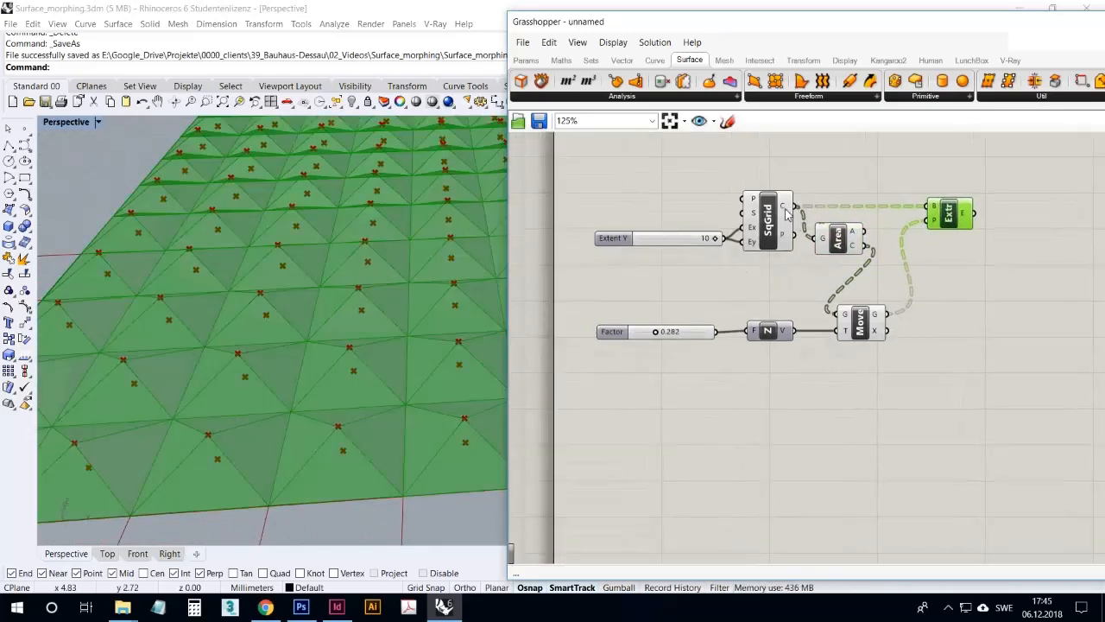
Check the grid's cell output, then connect it to a new List Length component with its list input flattened
mouse_move(784, 212)
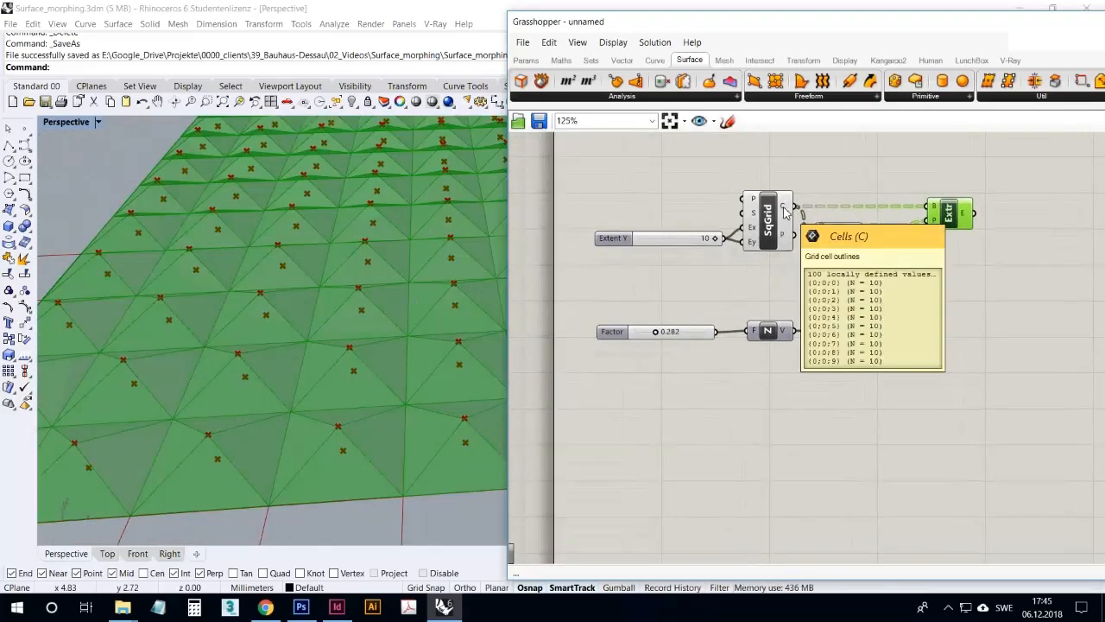
double_click(760, 268)
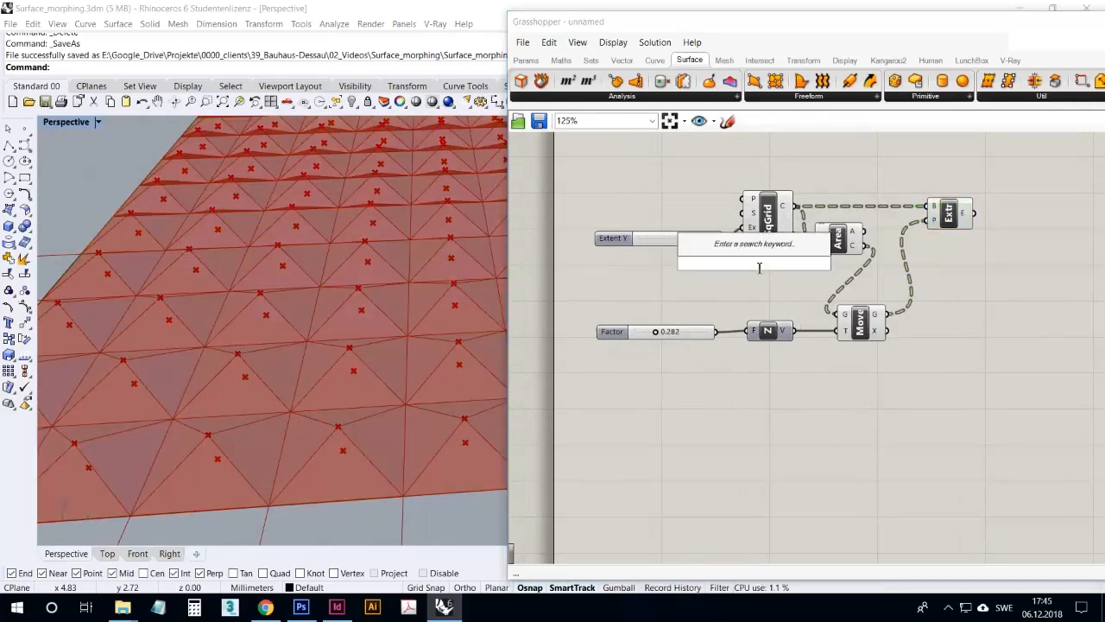
text(list le)
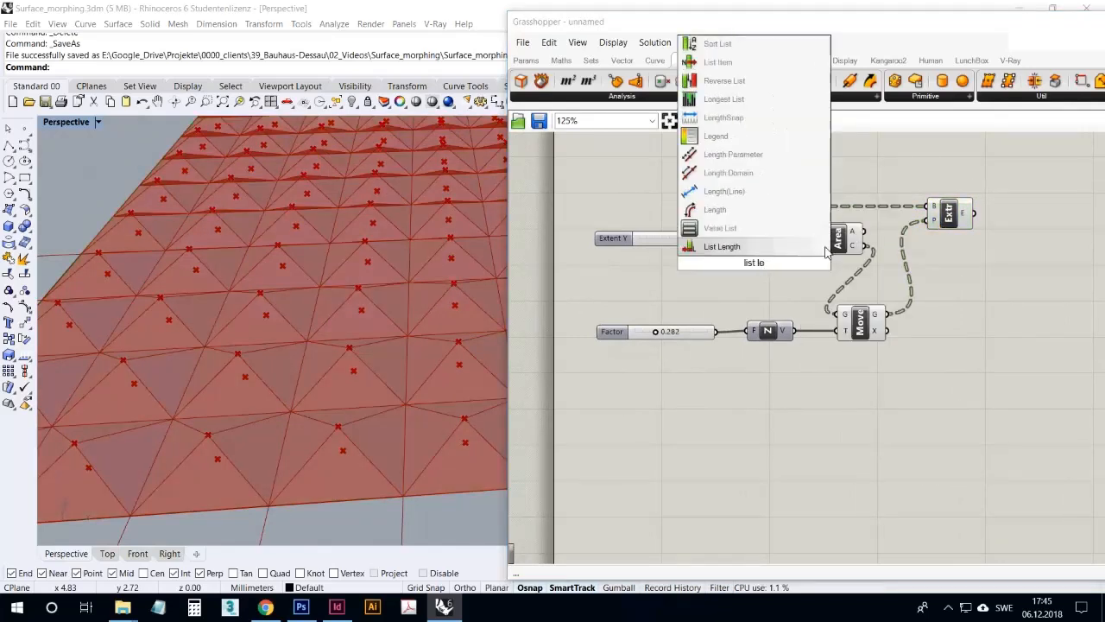
click(778, 247)
drag(795, 207, 762, 291)
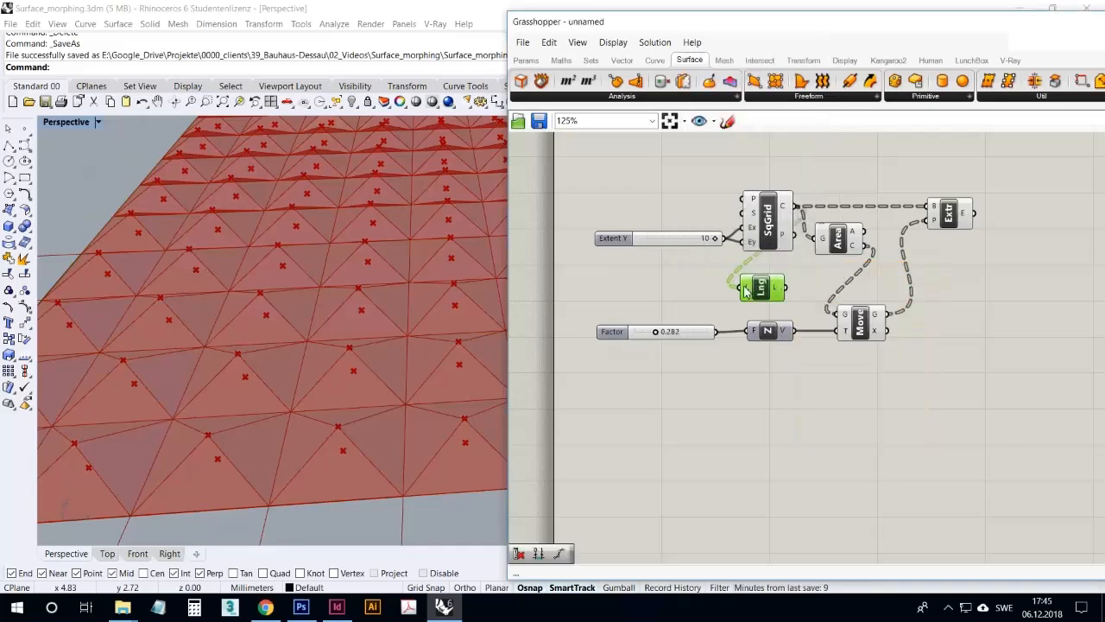
right_click(746, 291)
click(775, 389)
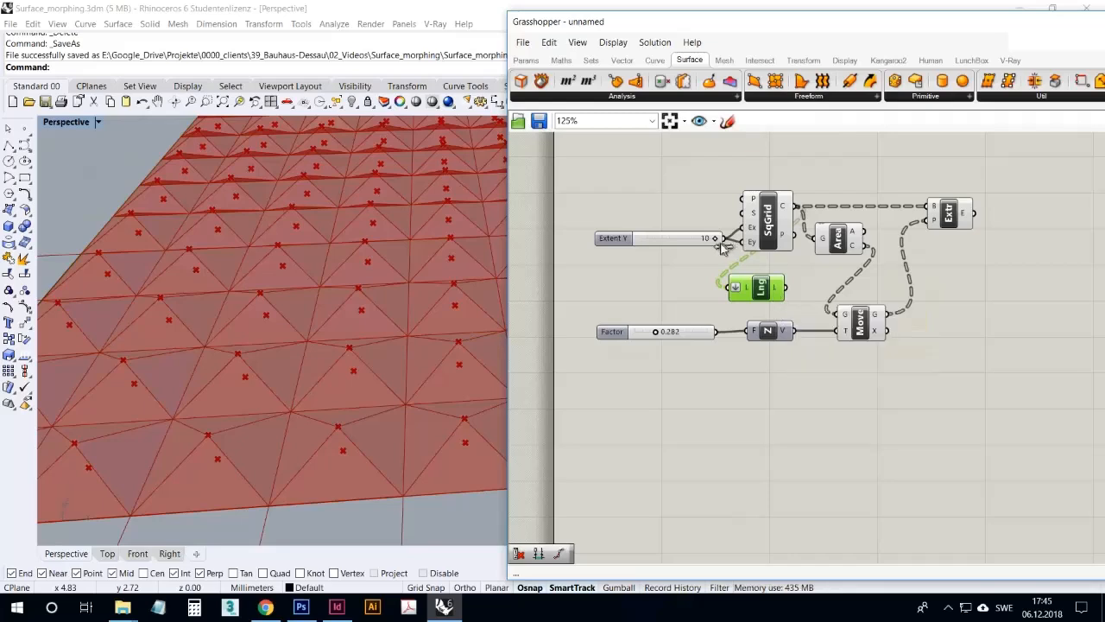
Reduce the grid extent to 6 and then 5, and shift the Unit Z component closer to Move
drag(722, 245, 696, 246)
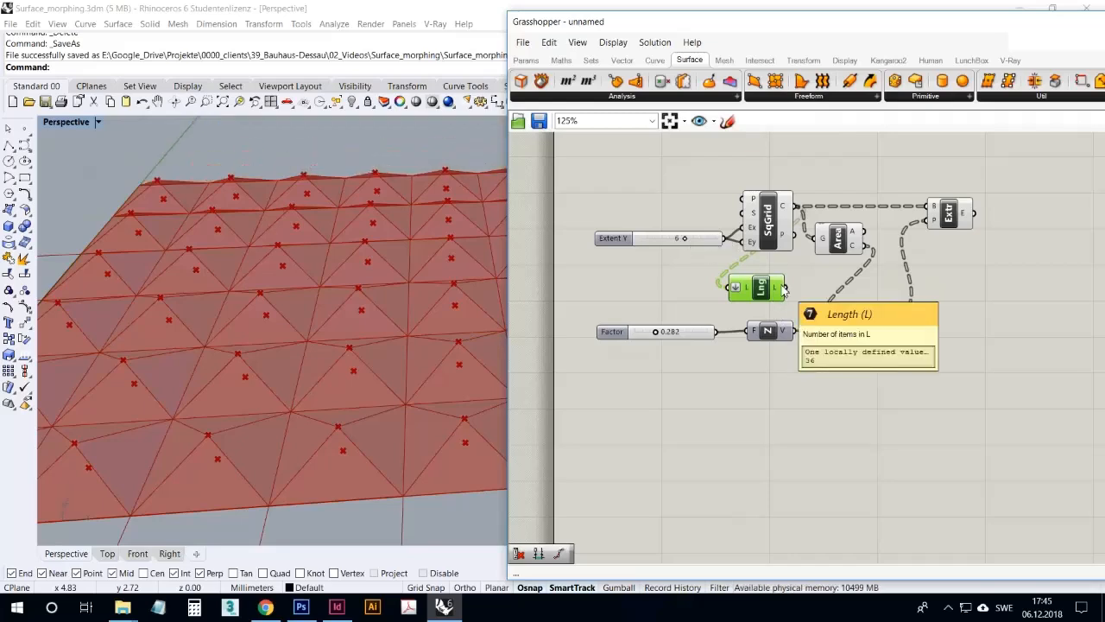
drag(688, 247, 680, 248)
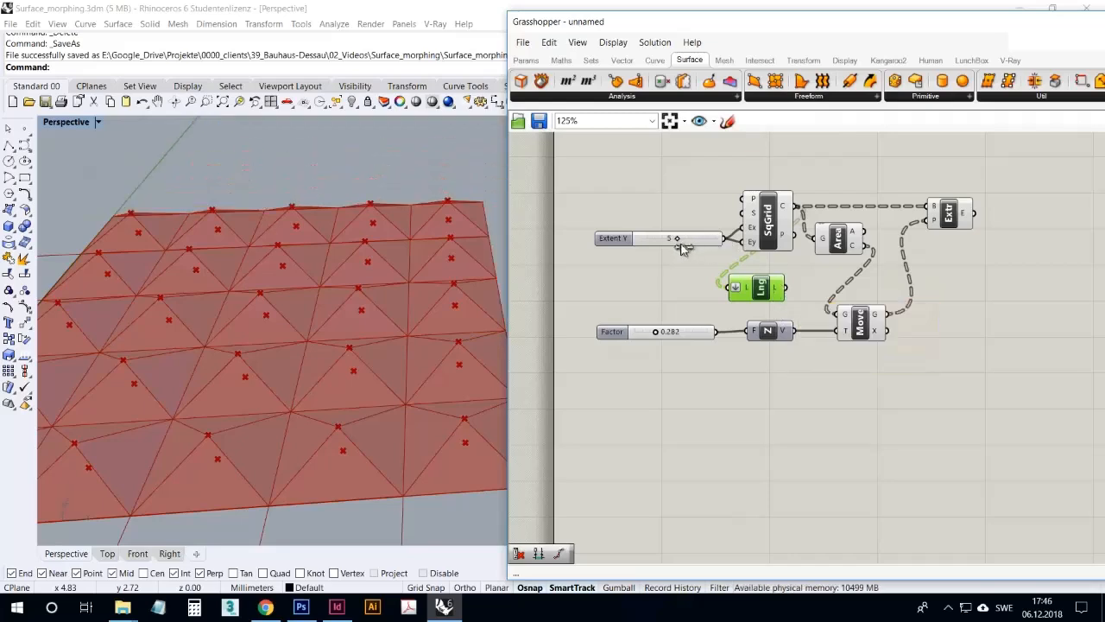
right_drag(390, 255, 385, 300)
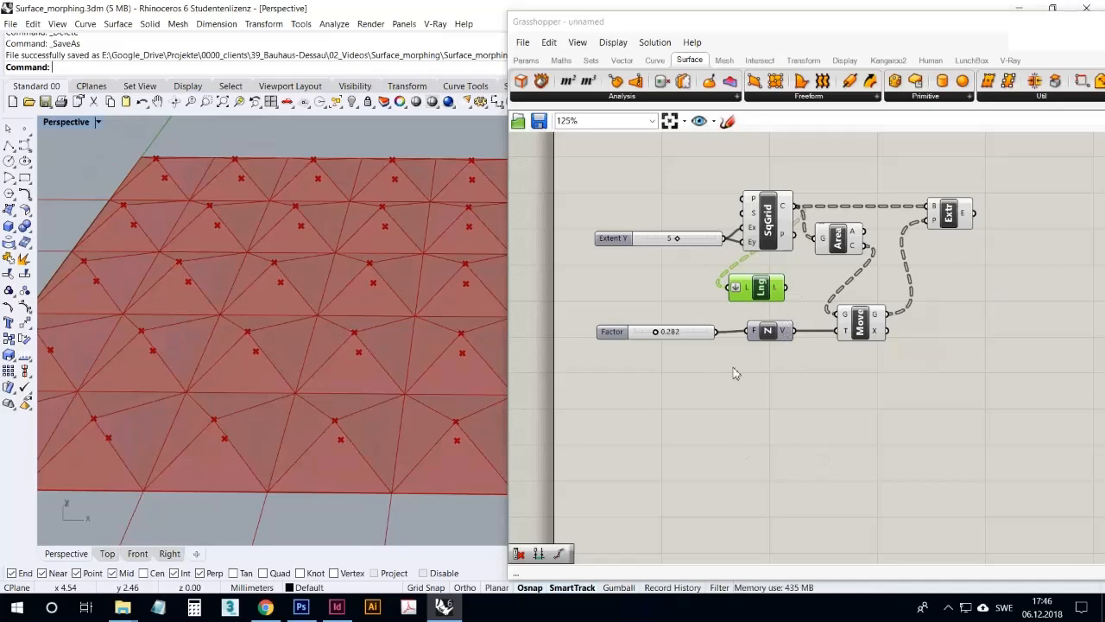
drag(770, 335, 791, 333)
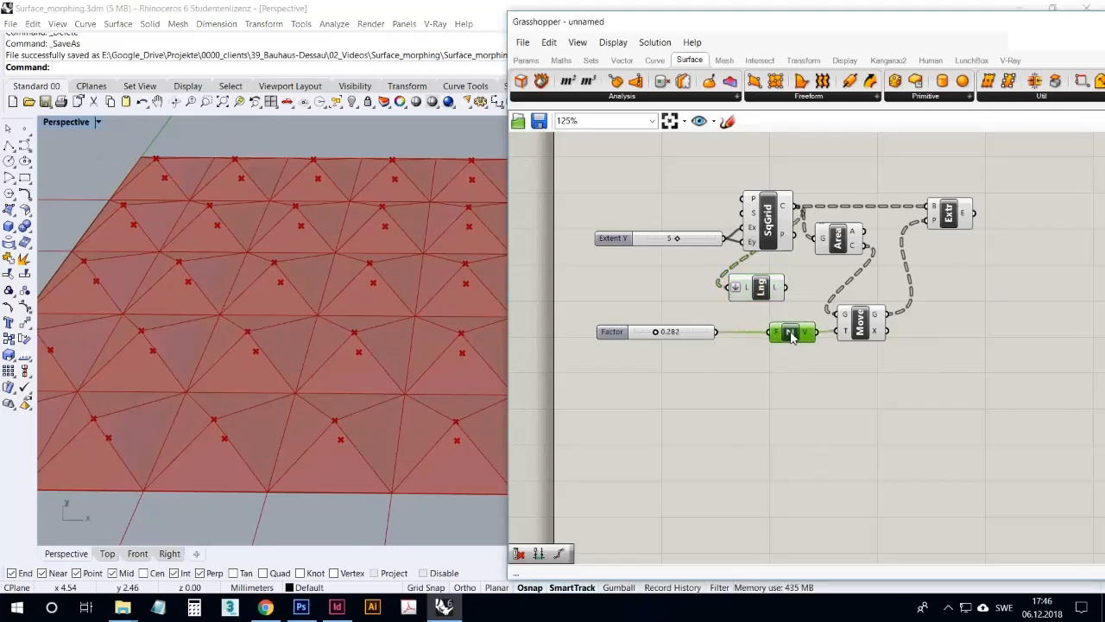
Delete the List Length component from the definition
mouse_move(353, 261)
right_down()
mouse_move(370, 252)
mouse_move(352, 255)
right_up()
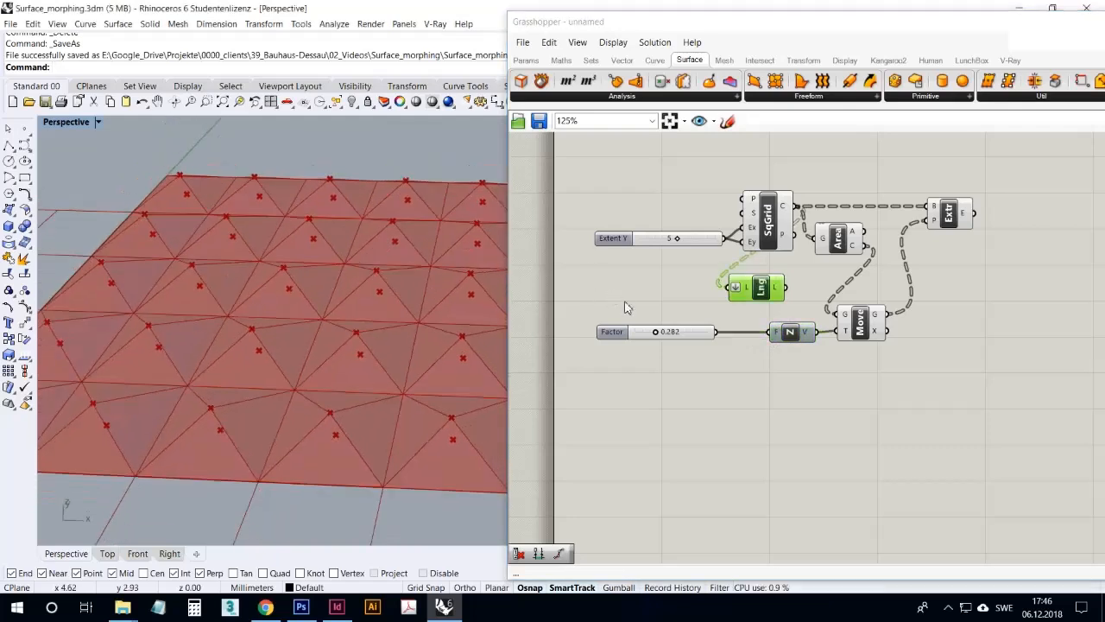
key(Delete)
click(771, 319)
click(759, 287)
key(Delete)
right_drag(414, 279, 407, 299)
scroll(293, 298, down, 5)
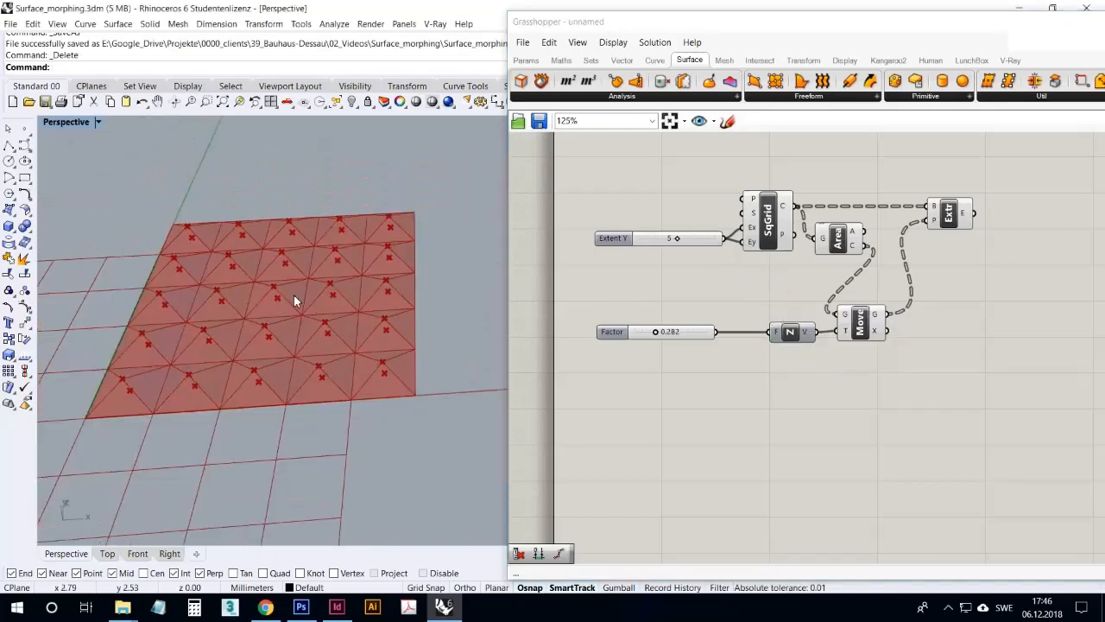
right_drag(342, 363, 344, 336)
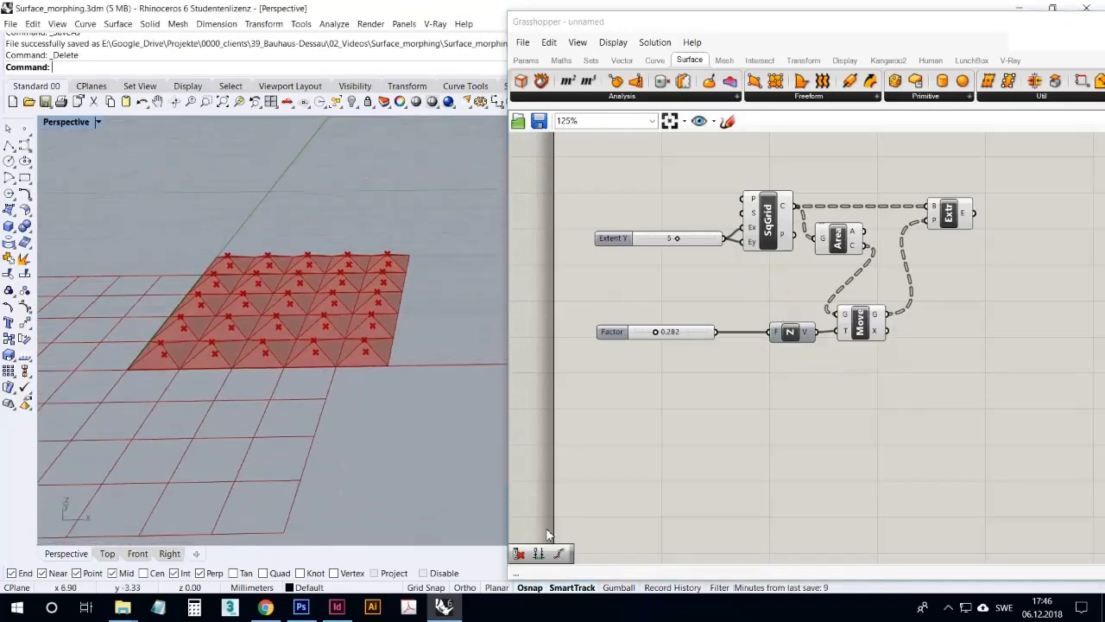
click(948, 611)
click(948, 612)
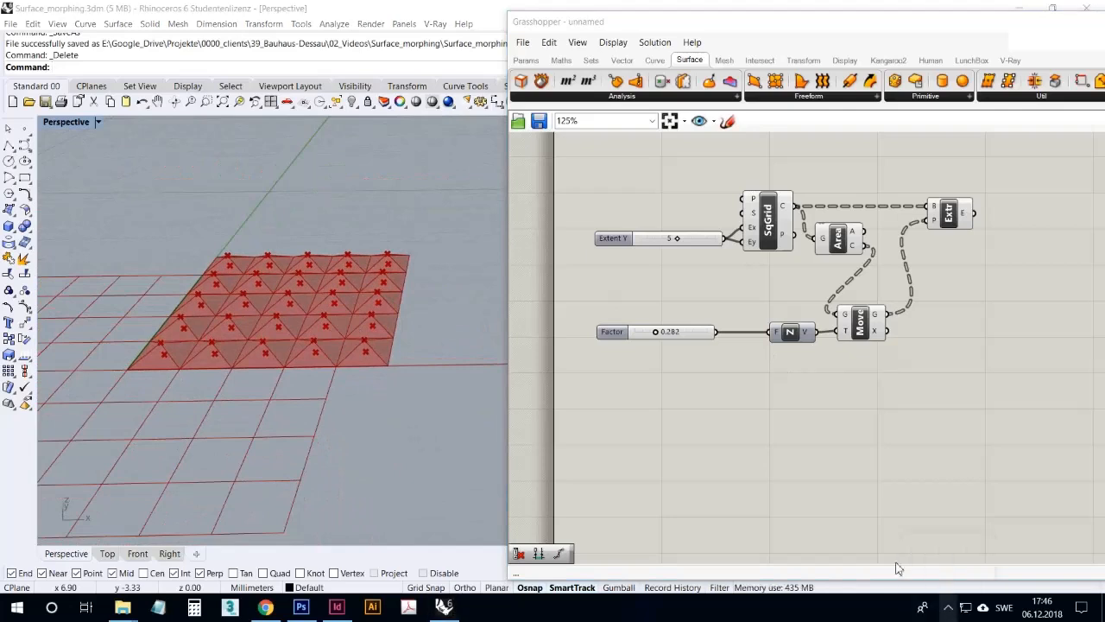
right_drag(462, 339, 360, 345)
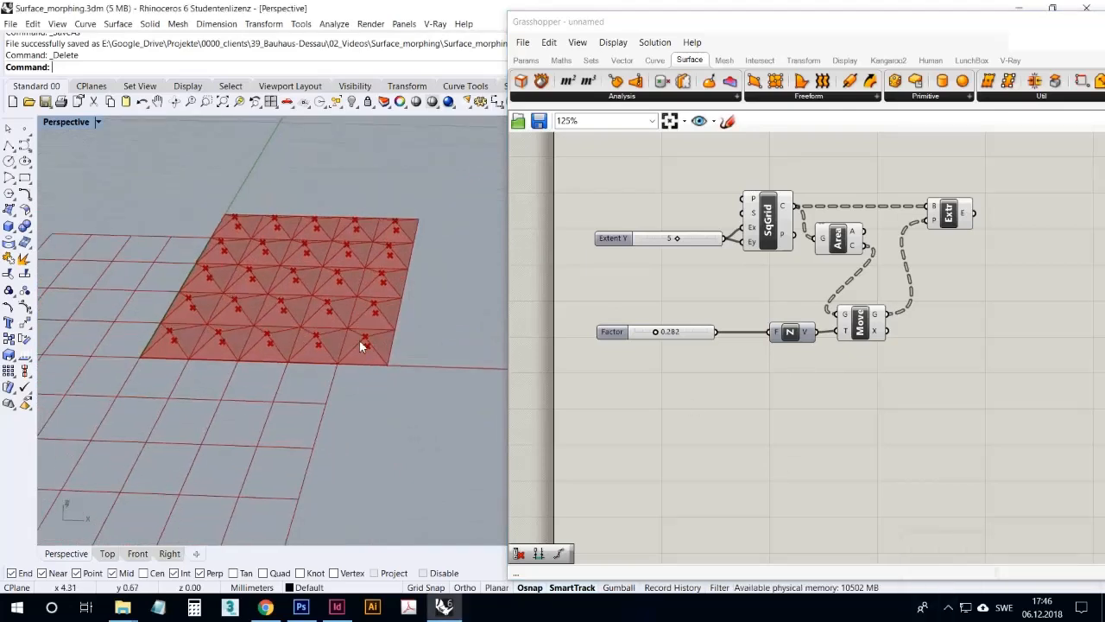
Add a Bounding Box component below Extrude Point and connect the square grid's cells to its content input
click(956, 217)
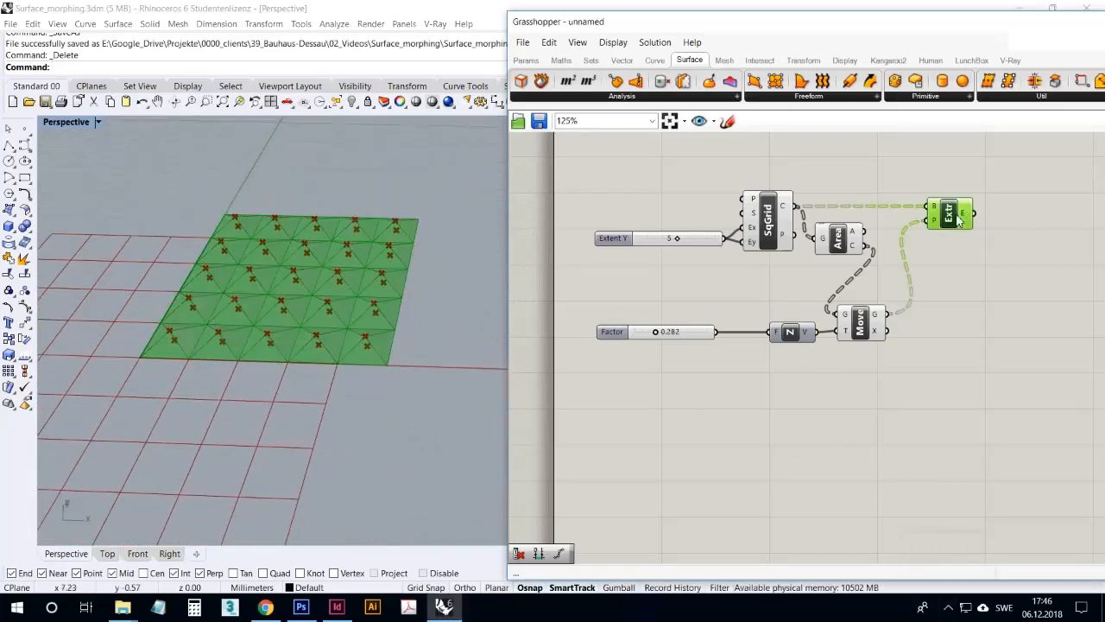
click(948, 321)
double_click(952, 321)
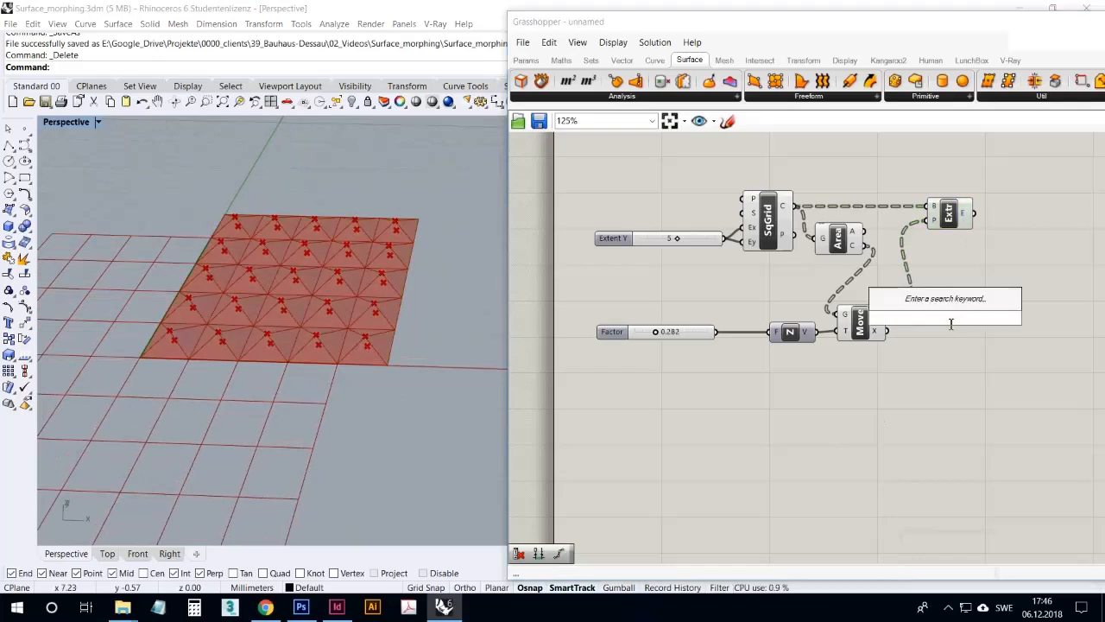
text(bounding)
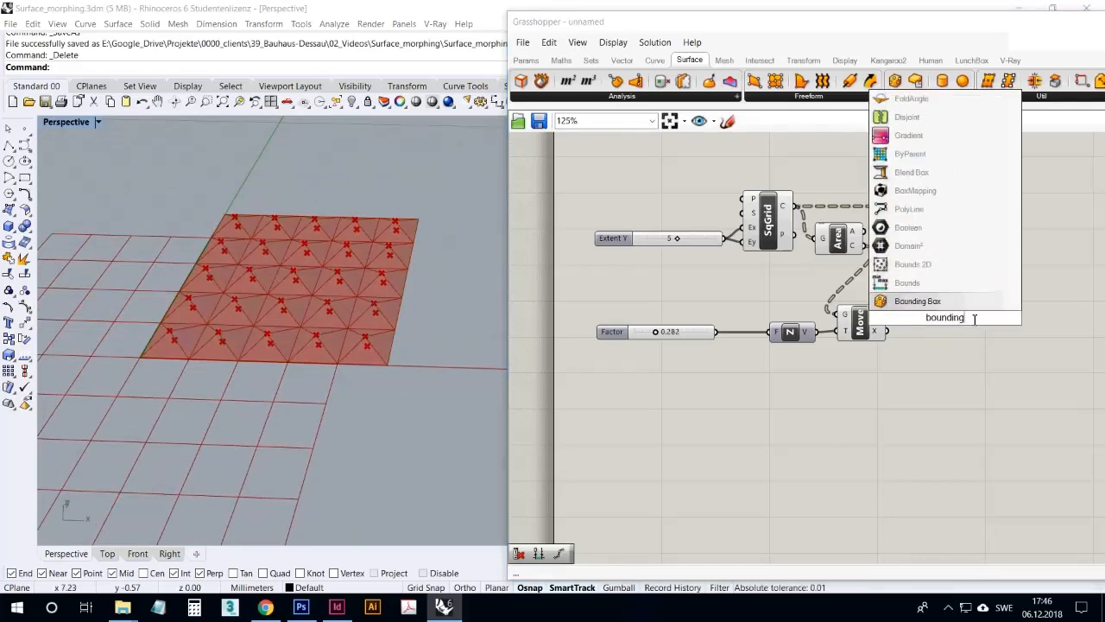
key(Return)
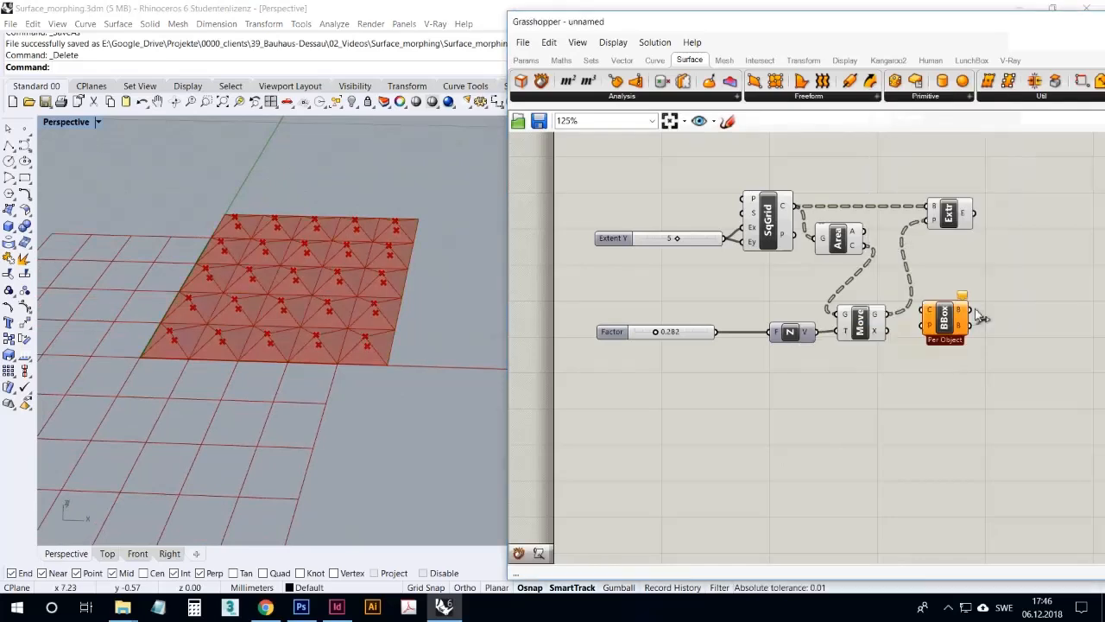
drag(950, 316, 957, 259)
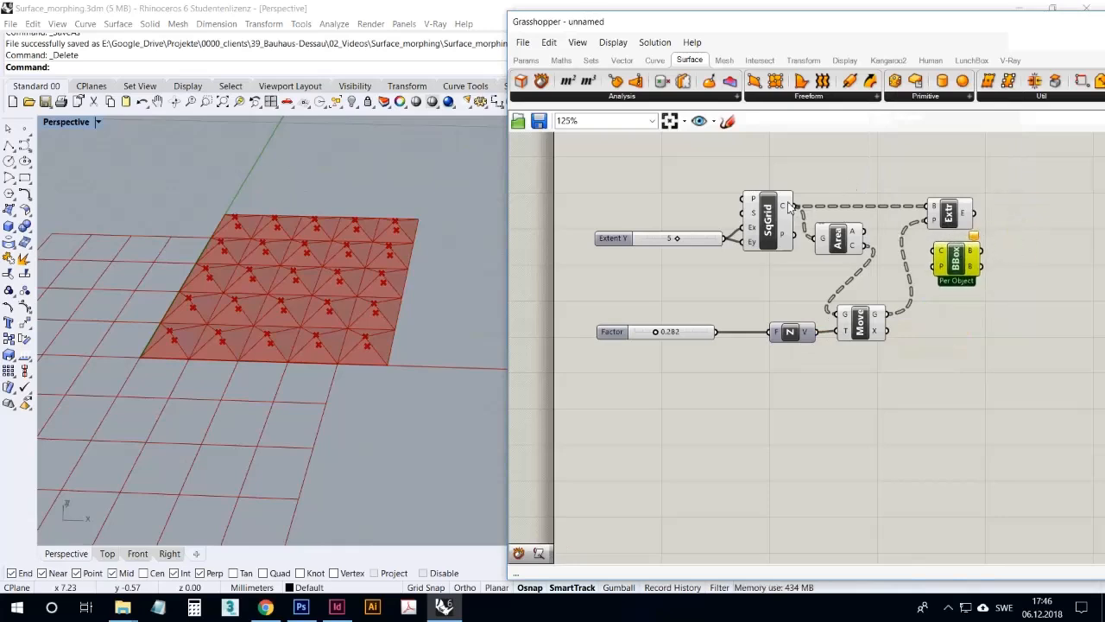
drag(789, 212, 940, 248)
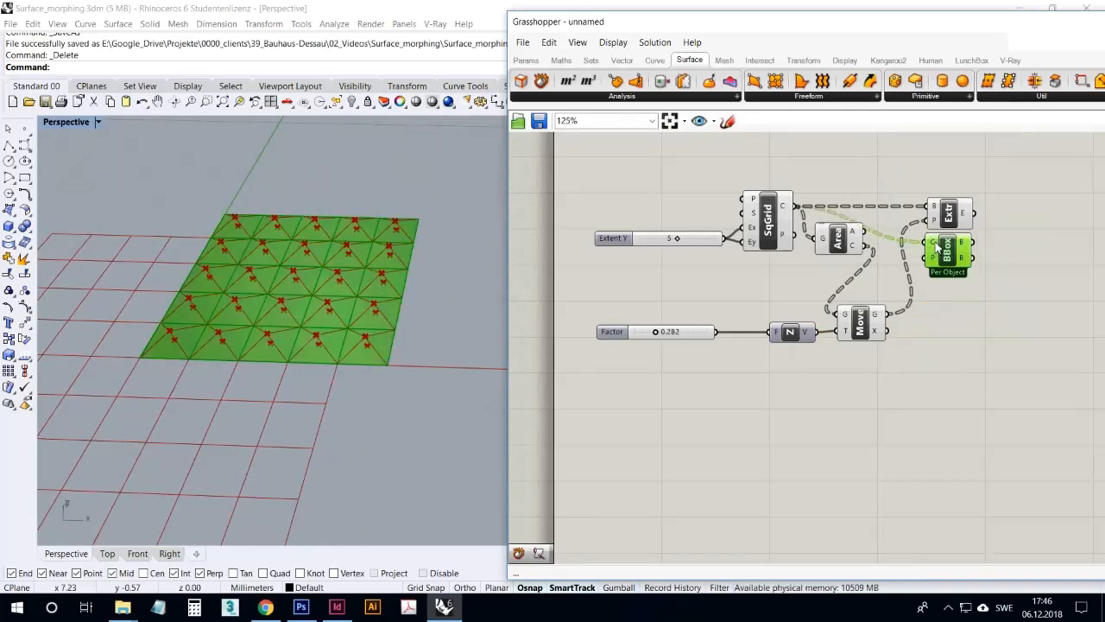
Flatten the Bounding Box's content input and switch the component to Union Box mode
right_click(932, 248)
click(958, 342)
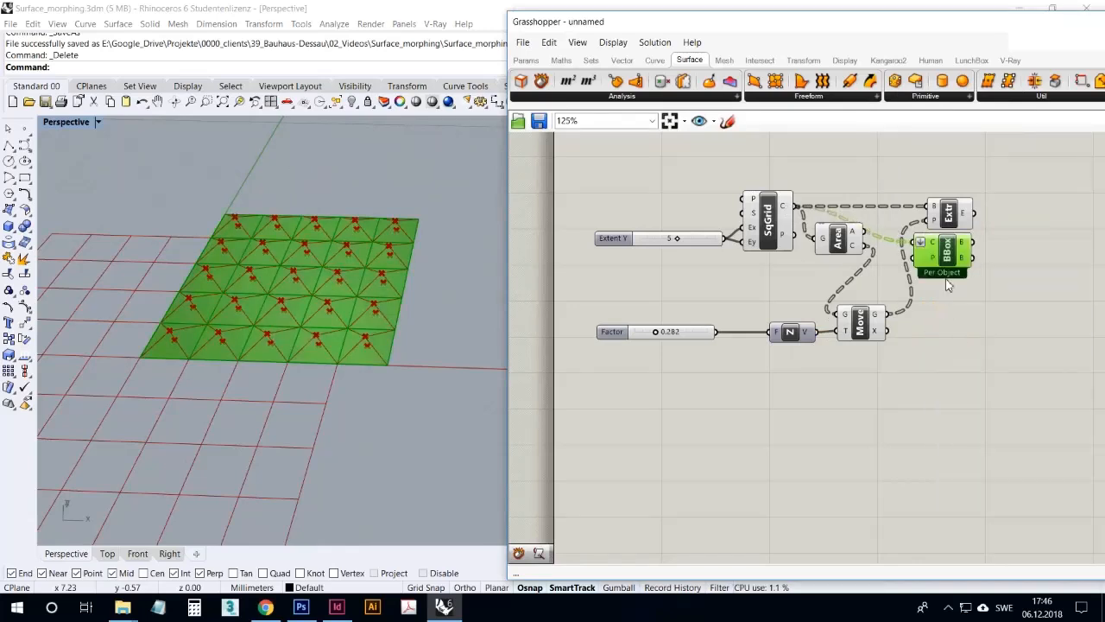
right_click(952, 251)
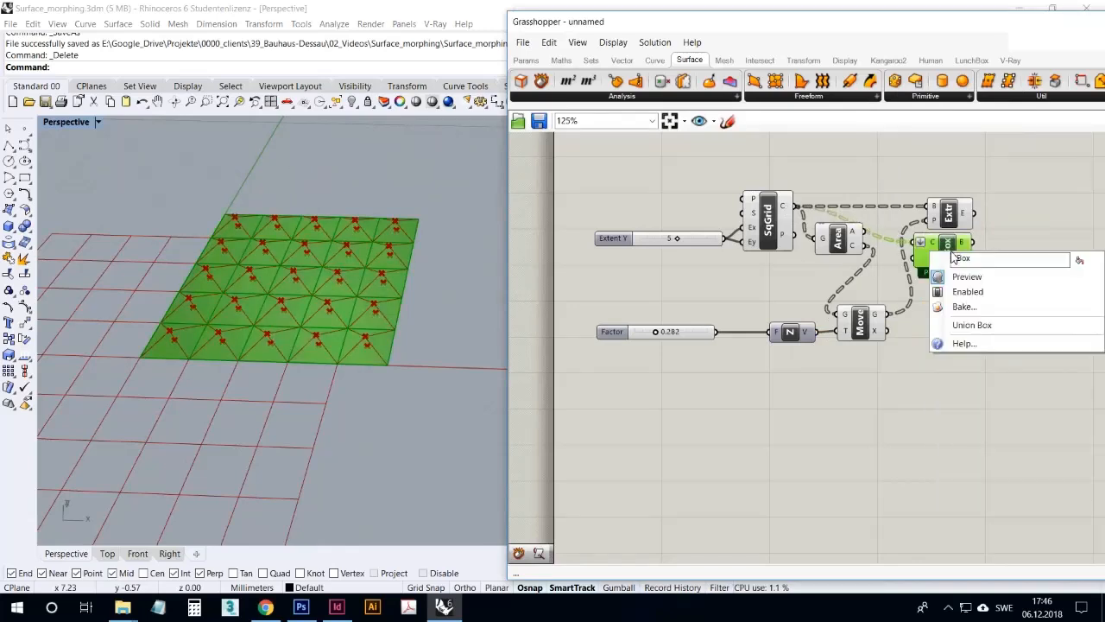
click(972, 321)
click(975, 310)
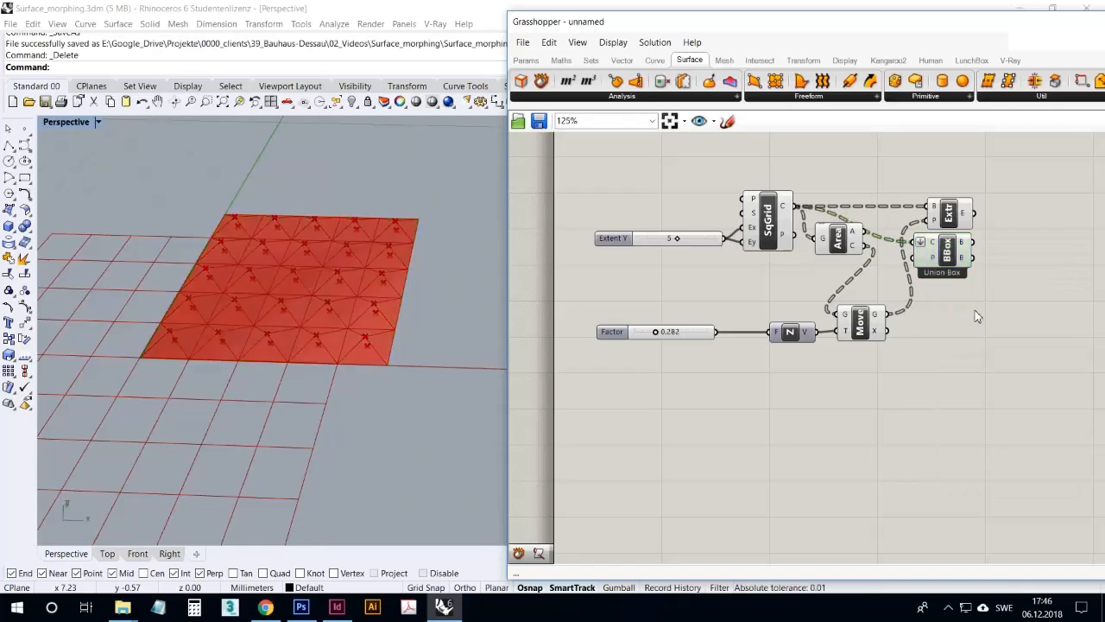
Examine the union box of the grid cells against the grid and the extruded pyramids
click(964, 246)
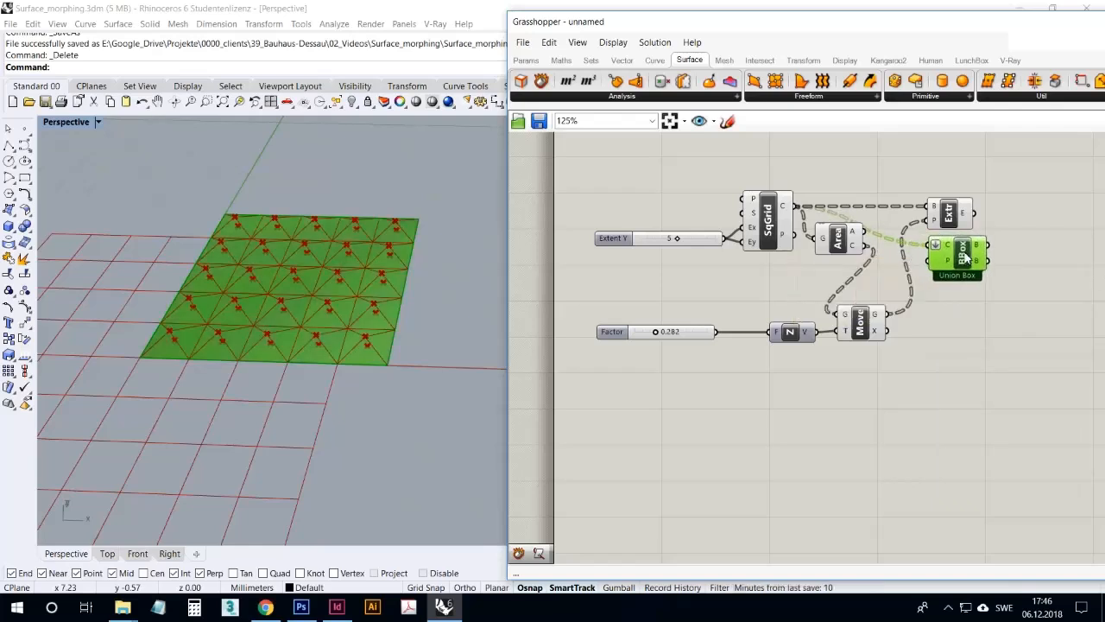
click(953, 211)
click(948, 183)
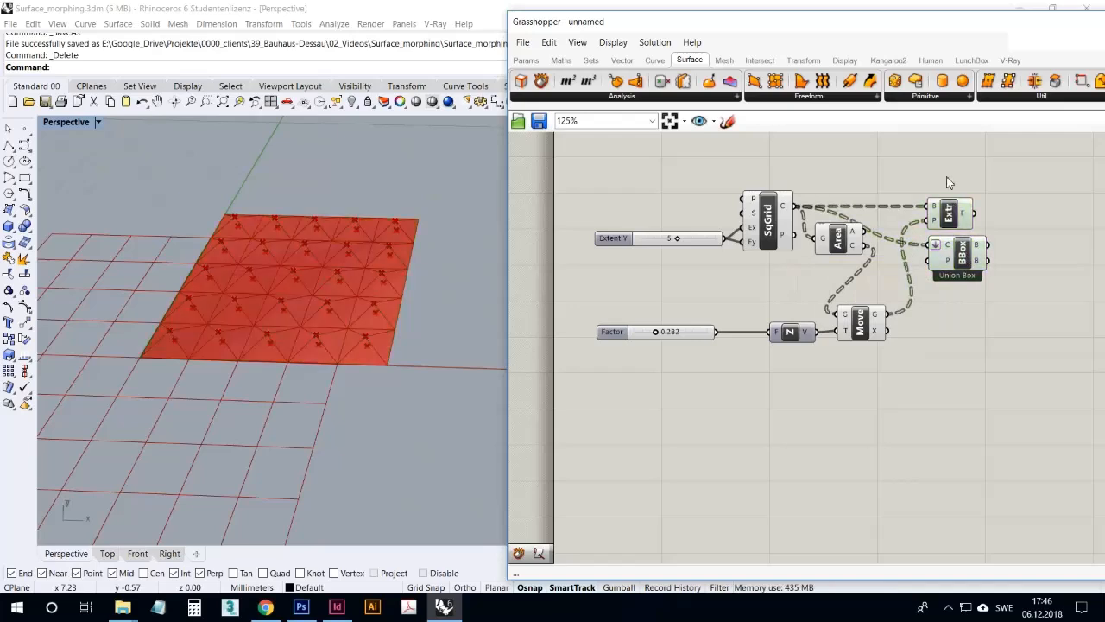
click(964, 269)
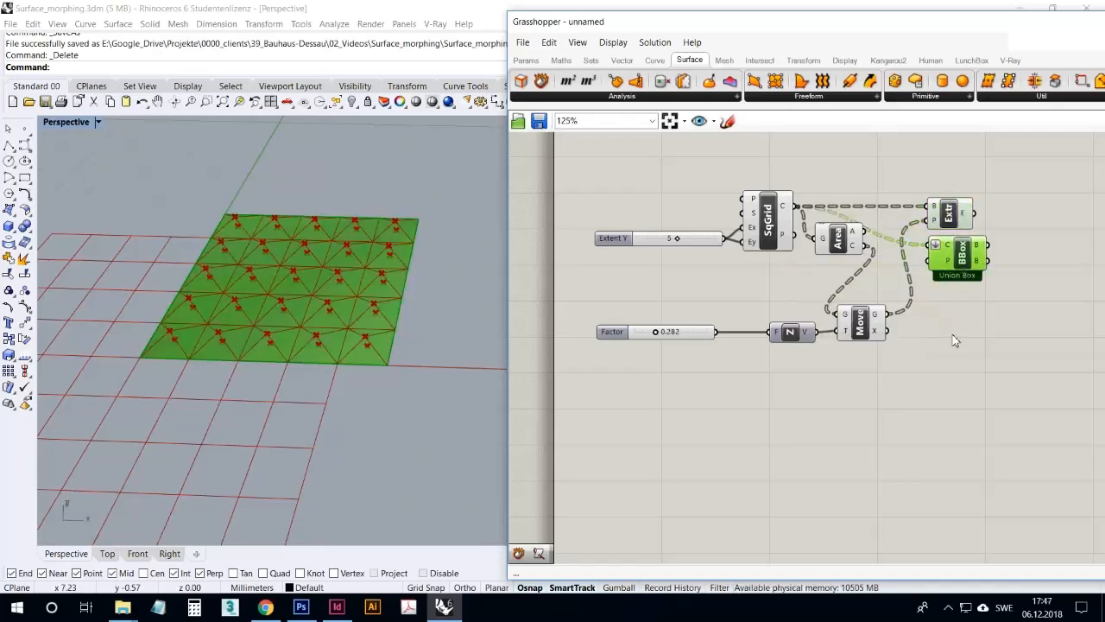
click(968, 304)
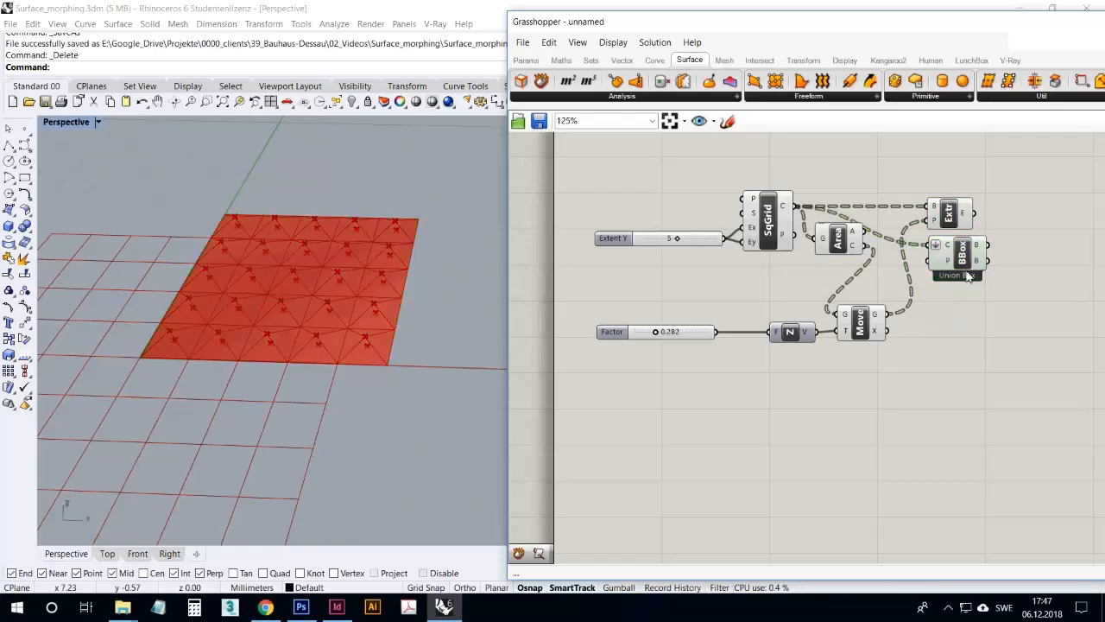
mouse_move(980, 250)
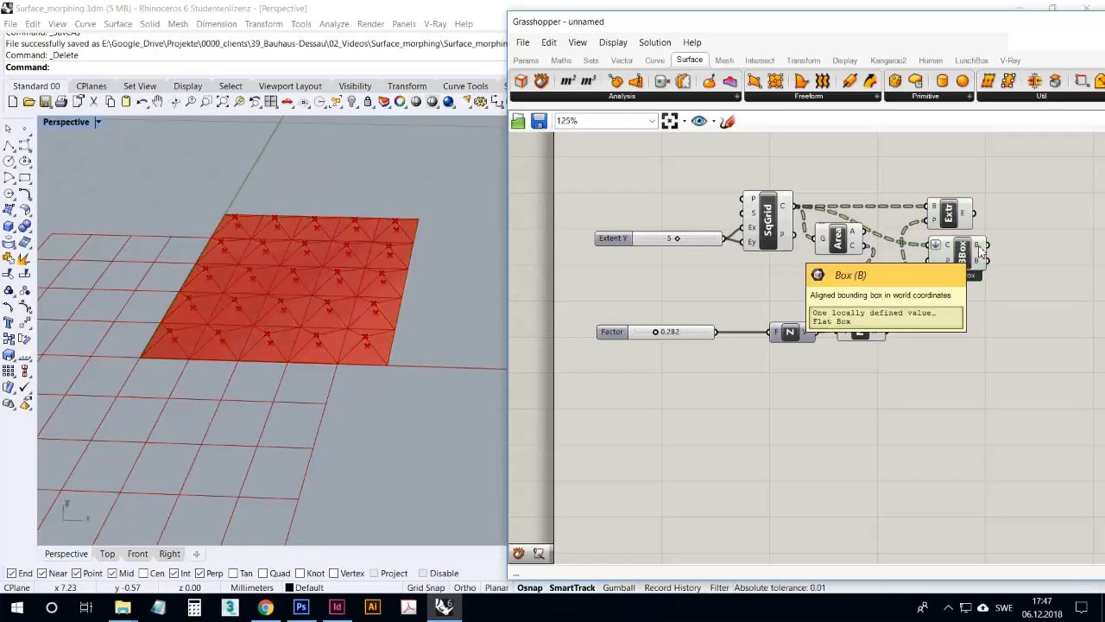
right_drag(494, 261, 293, 335)
click(759, 226)
right_drag(413, 300, 681, 375)
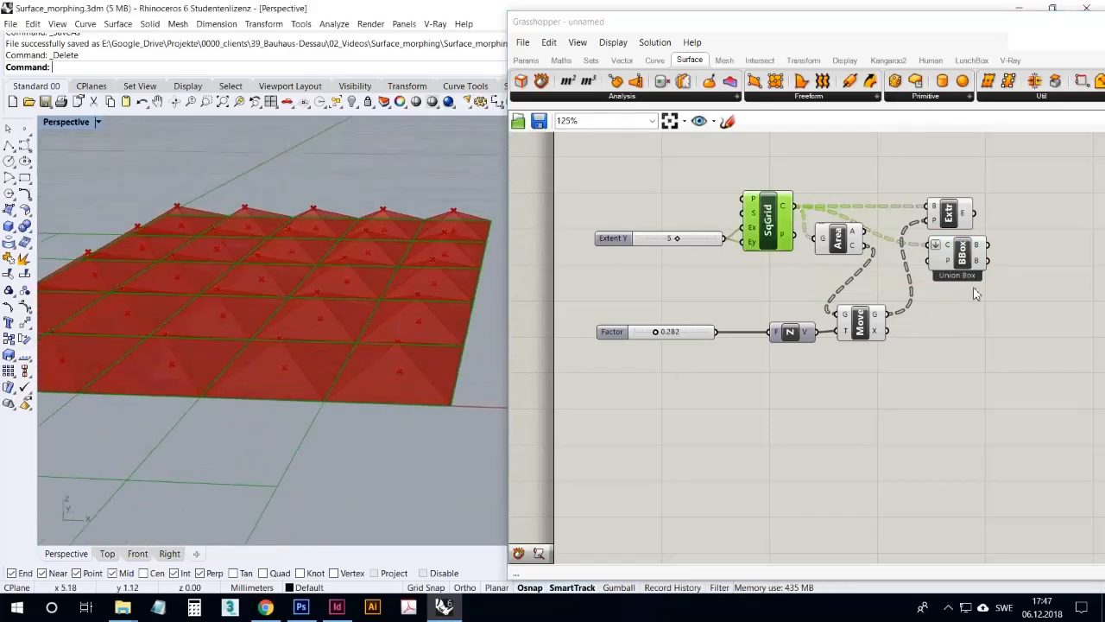
click(956, 214)
right_drag(480, 291, 388, 402)
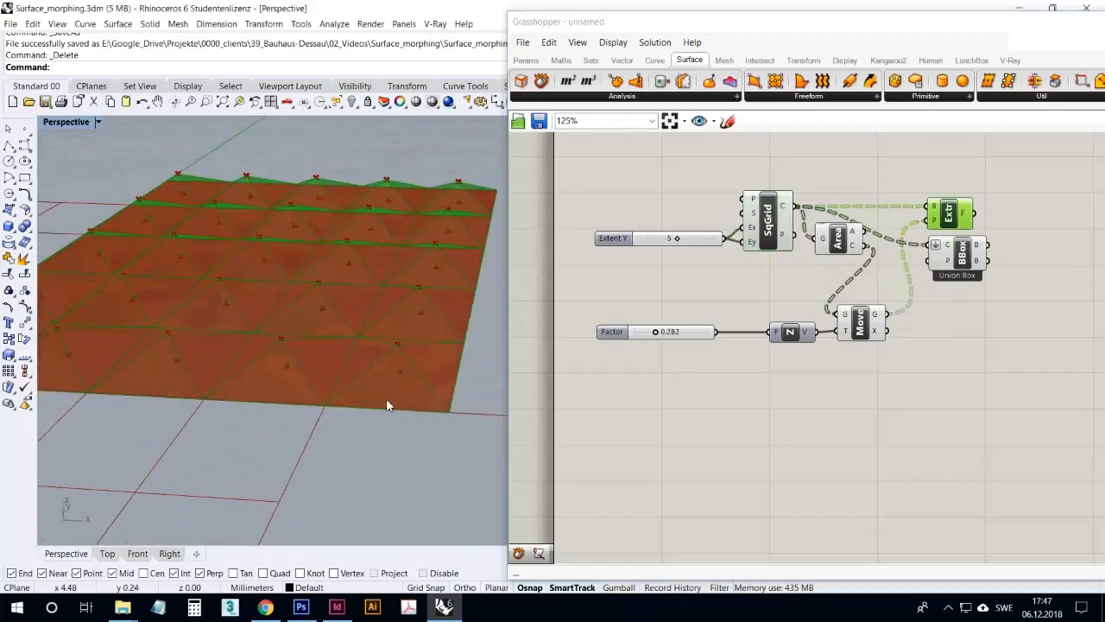
click(967, 272)
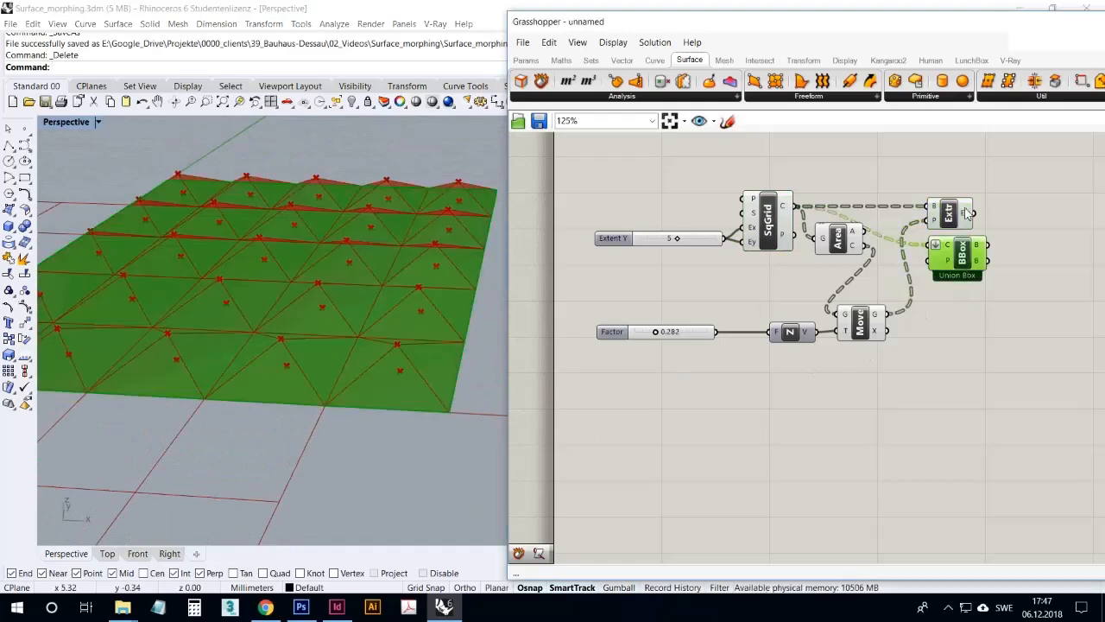
click(968, 211)
right_drag(482, 321, 475, 350)
click(1006, 329)
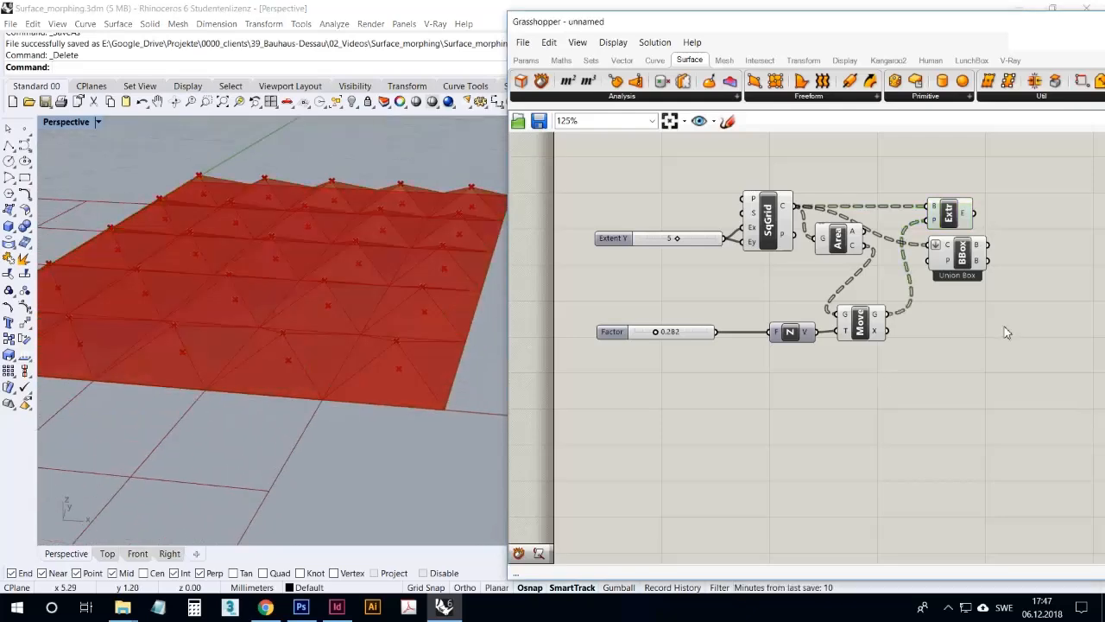
Duplicate the Bounding Box component and feed the copy's content input with only the Extrude Point result
click(967, 261)
alt+drag(967, 259, 1053, 171)
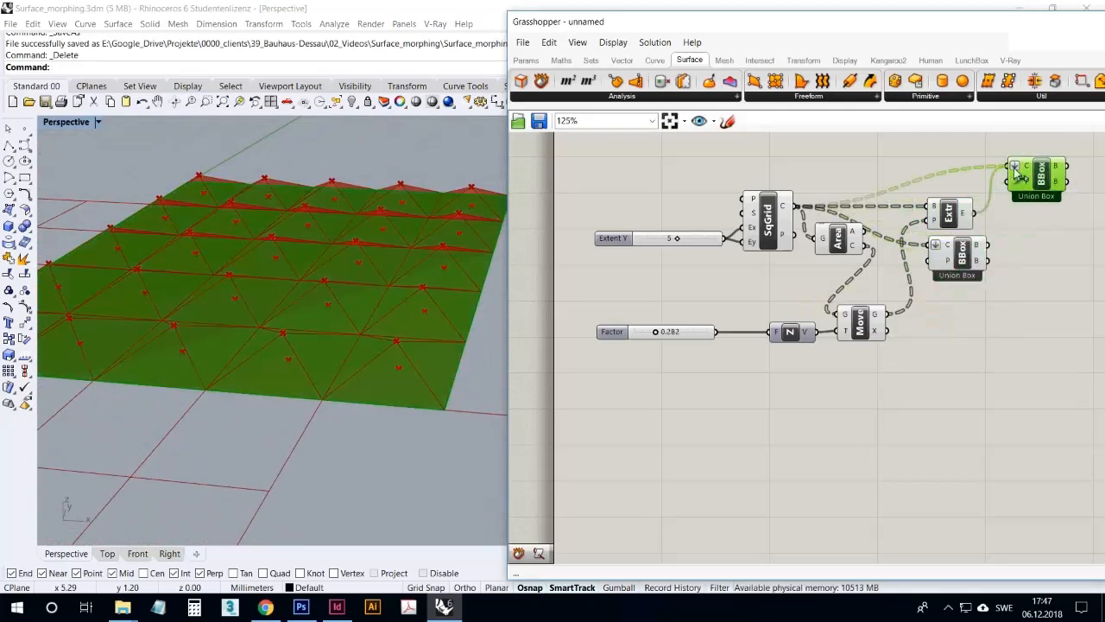
click(1010, 249)
Stack the two Bounding Box components below Extrude Point and check each one's box in the viewport
drag(1036, 184, 956, 297)
click(975, 352)
drag(993, 343, 954, 253)
drag(956, 254, 965, 270)
click(1019, 245)
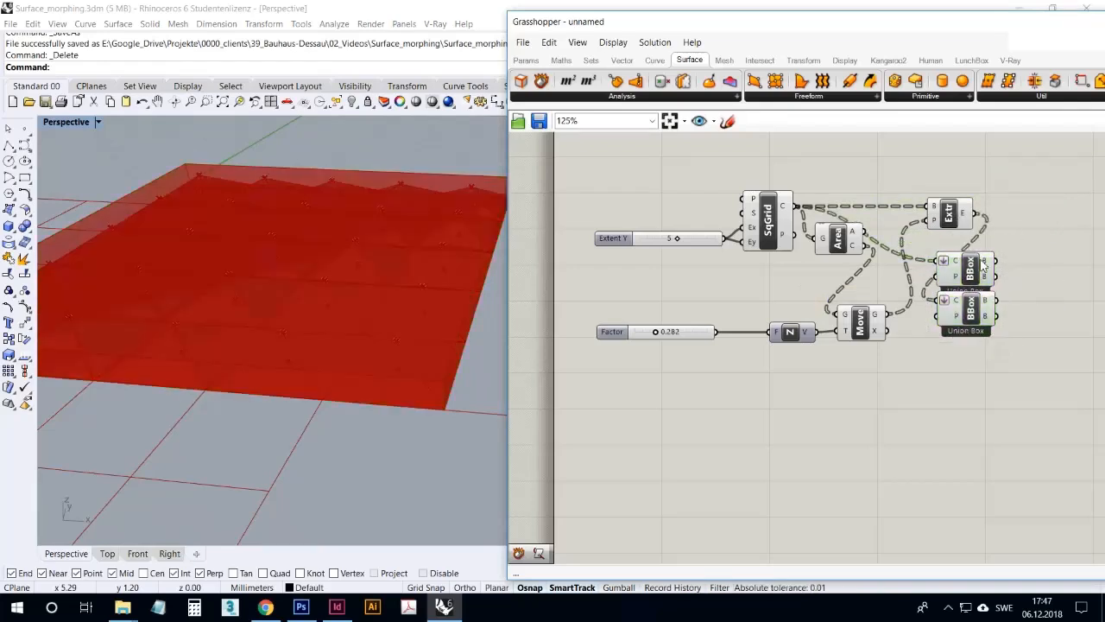
click(981, 276)
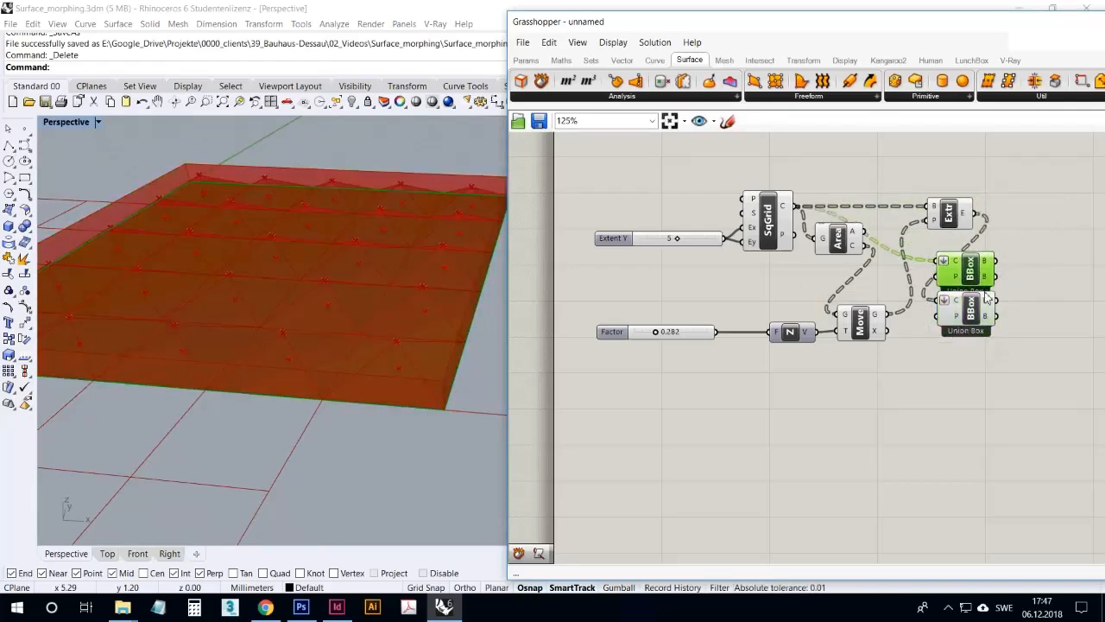
click(986, 298)
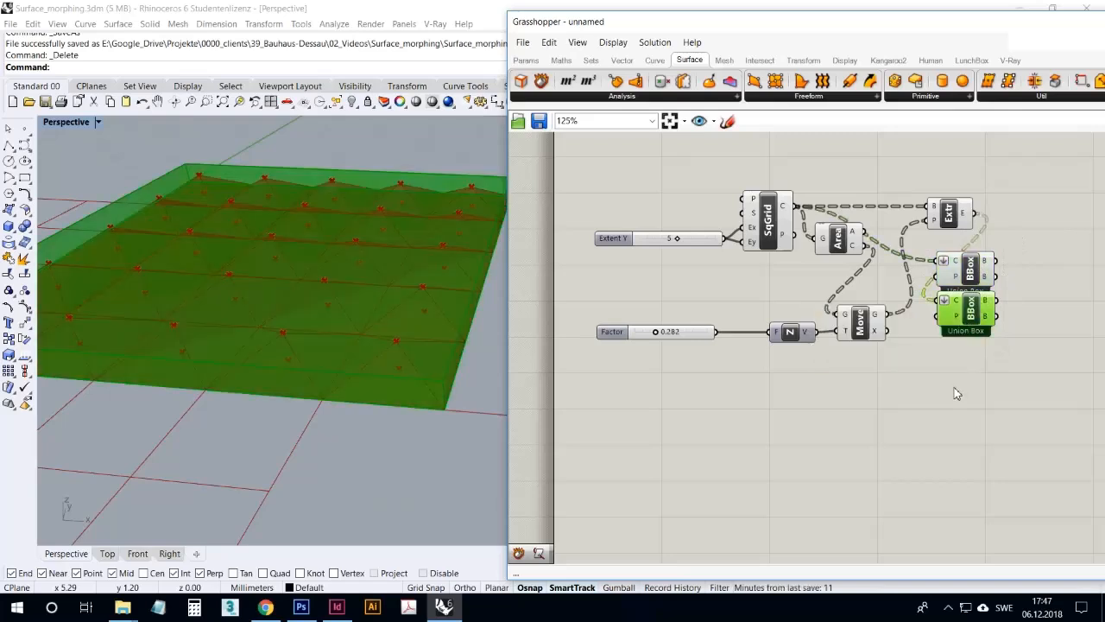
Turn off the preview of both Bounding Box components and highlight the Extrude Point pyramids
click(954, 384)
drag(989, 375, 958, 259)
right_click(1002, 233)
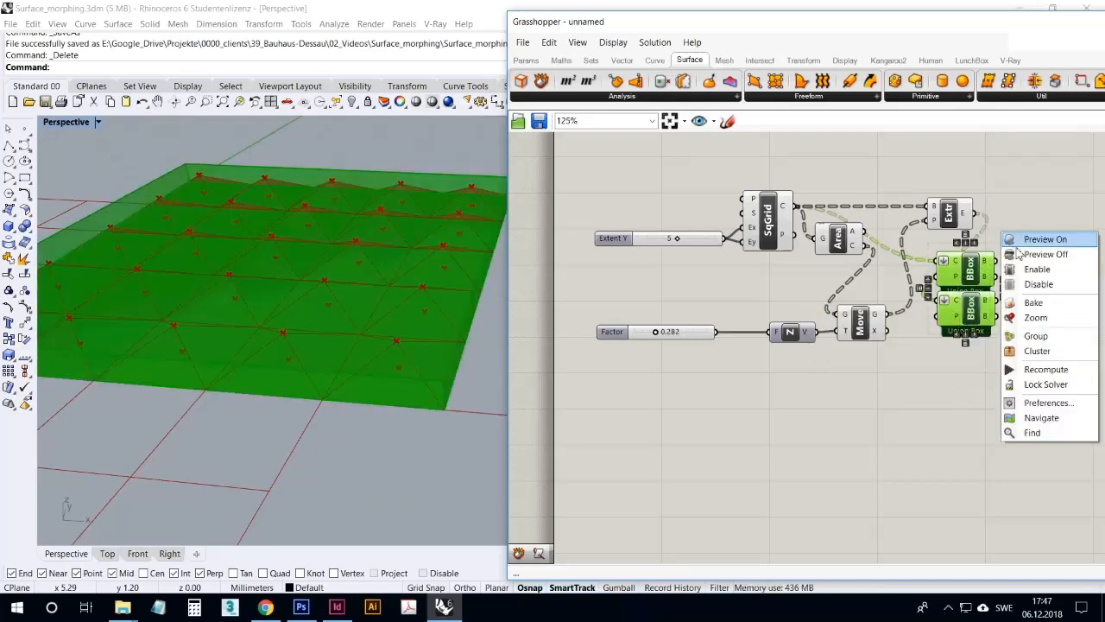
click(1023, 254)
click(1021, 275)
click(973, 274)
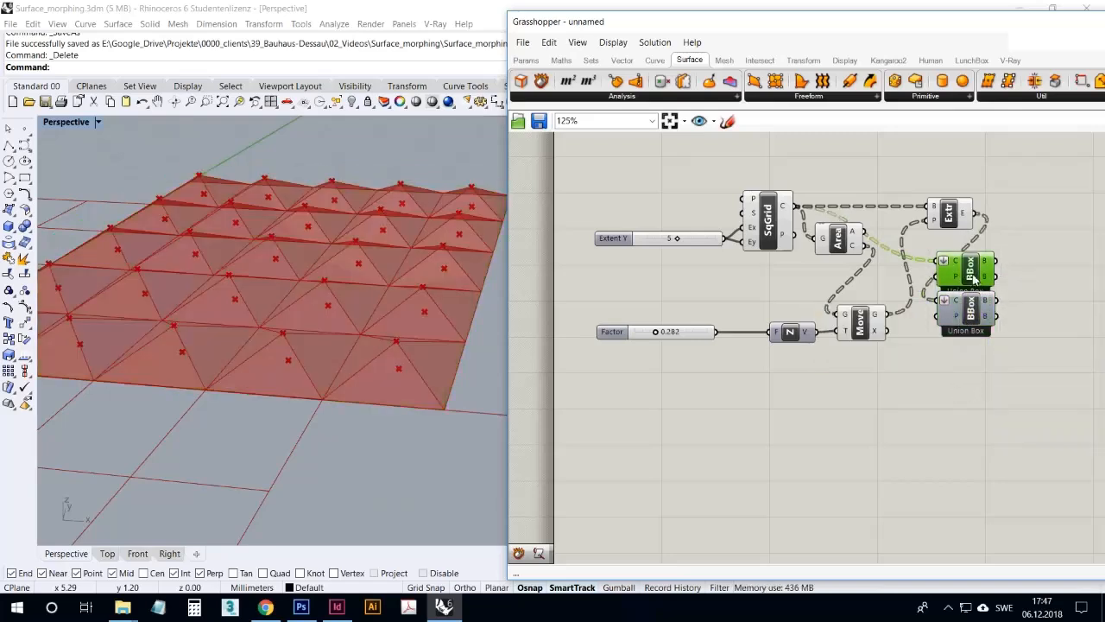
click(986, 354)
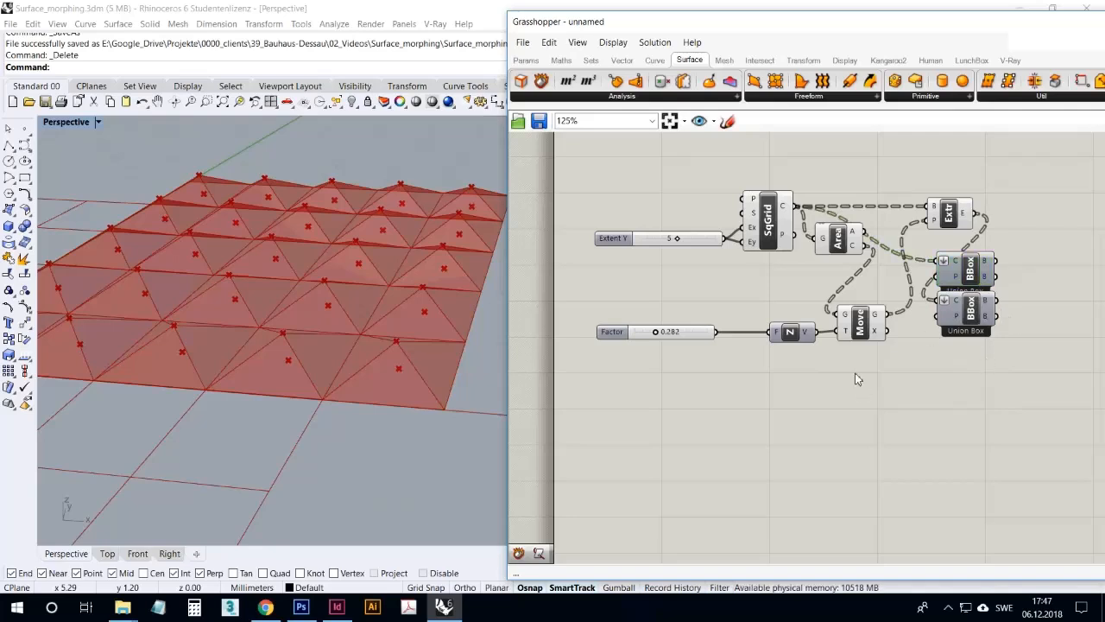
click(951, 214)
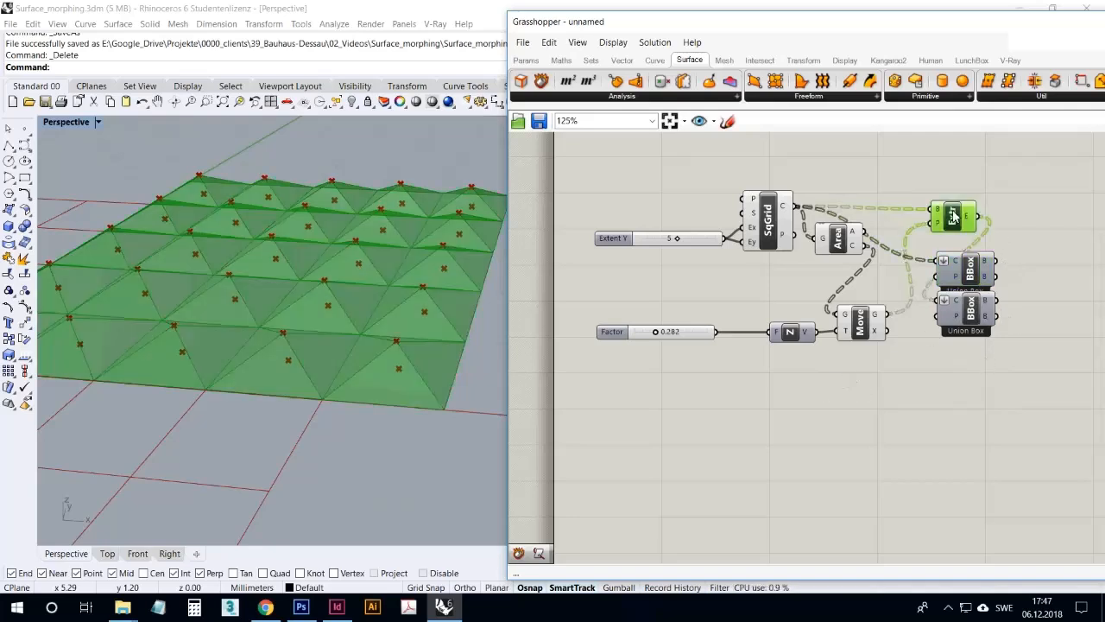
drag(951, 211, 950, 211)
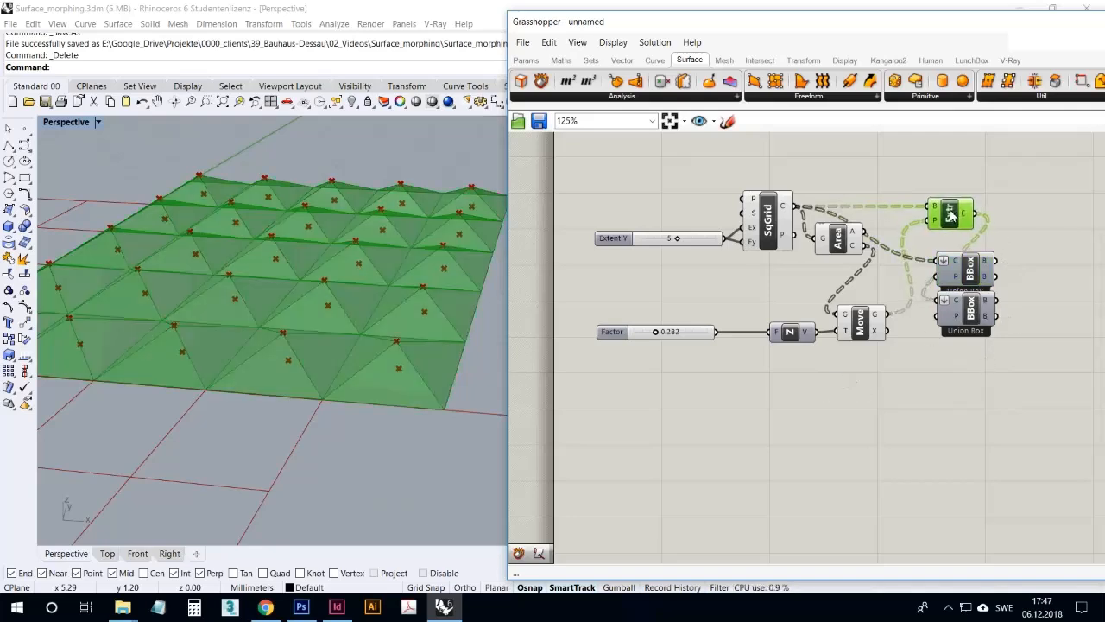
click(832, 400)
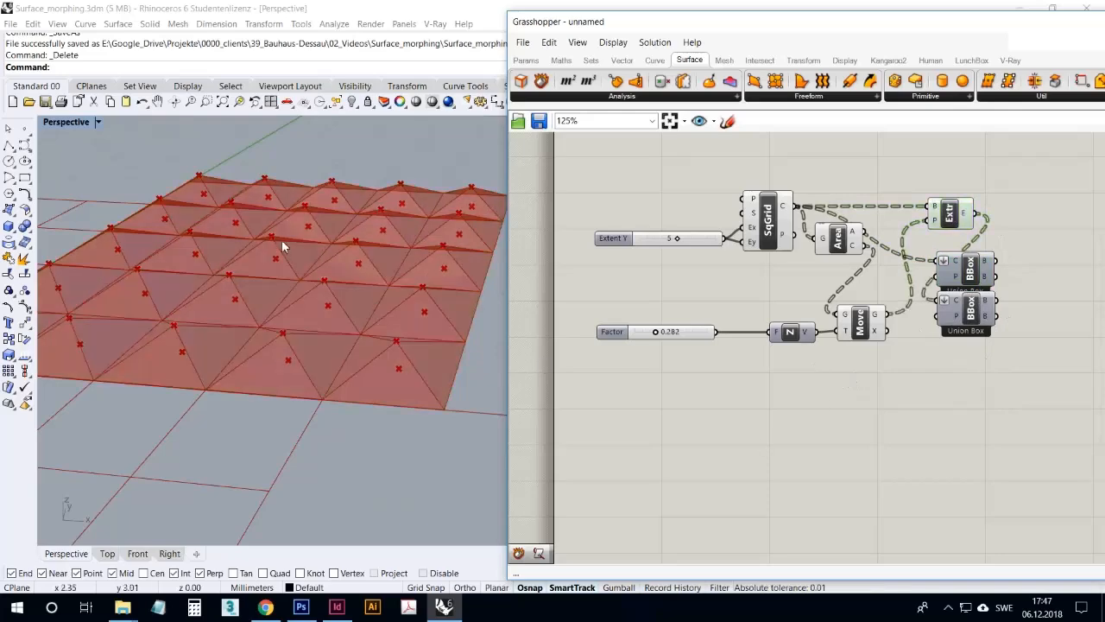
Collapse the Grasshopper window to free the full Rhino Perspective view around the pyramid grid
right_drag(282, 239, 301, 281)
scroll(234, 319, down, 6)
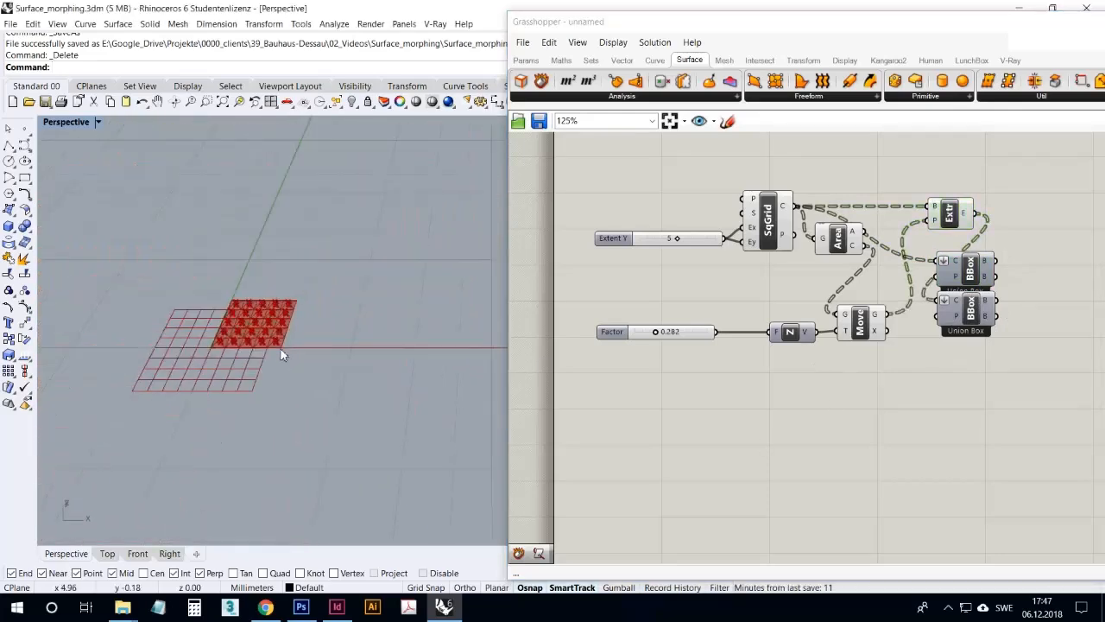
scroll(282, 348, up, 3)
mouse_move(333, 303)
right_down()
mouse_move(348, 277)
mouse_move(373, 324)
mouse_move(345, 319)
right_up()
double_click(594, 26)
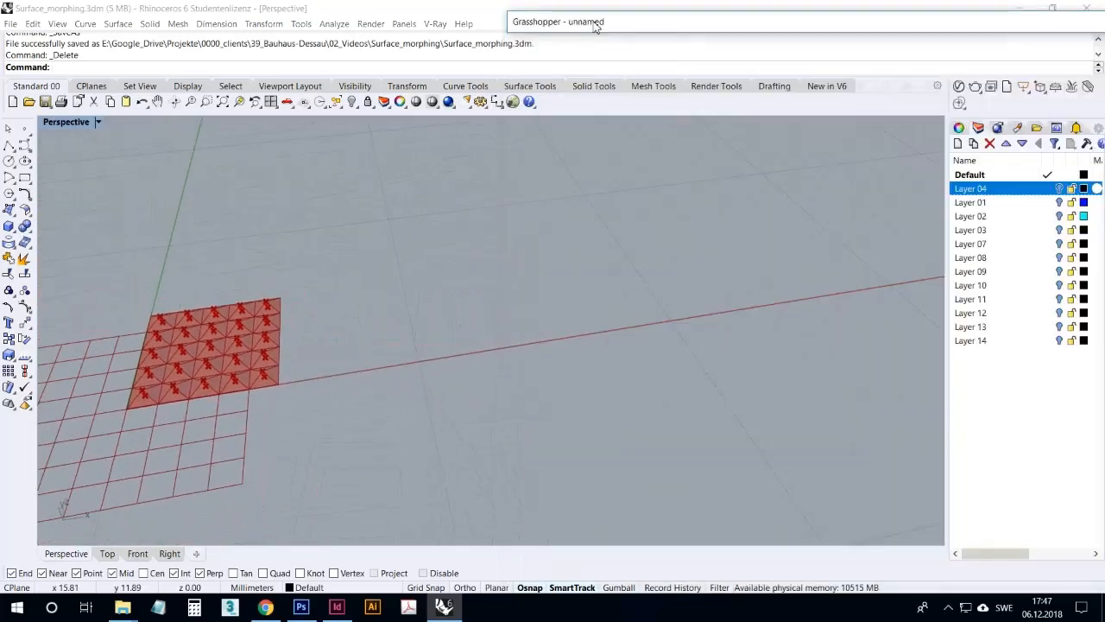
Turn on Layer 04 to show its three curves and frame them with the Grasshopper window collapsed
click(1060, 189)
right_drag(604, 315, 571, 274)
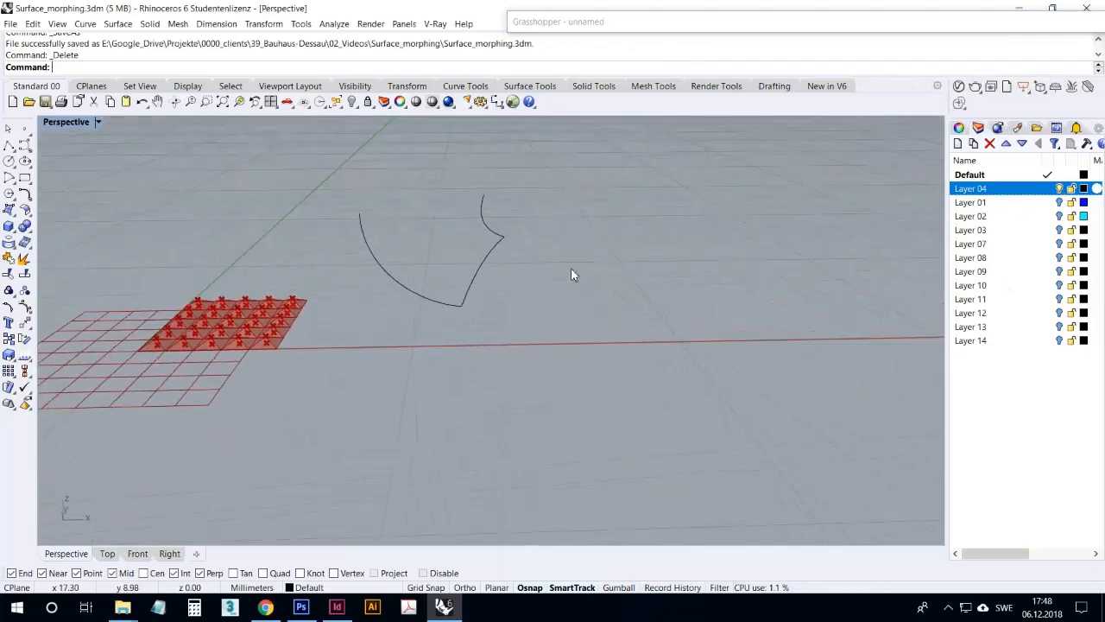
double_click(591, 22)
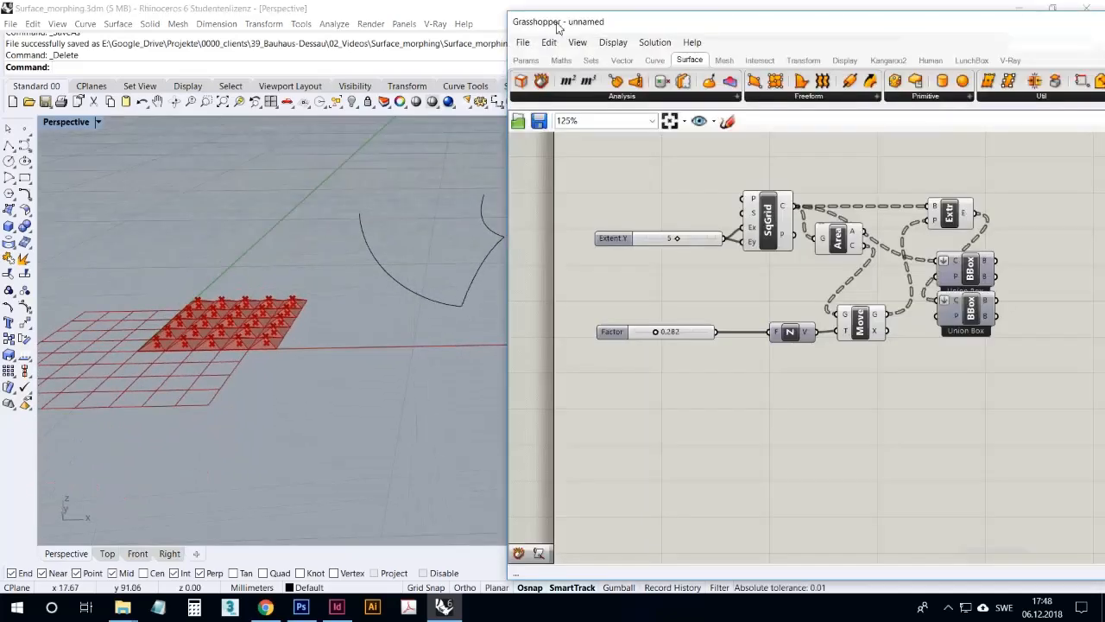
drag(558, 26, 587, 28)
double_click(587, 27)
scroll(418, 262, up, 6)
right_drag(434, 337, 509, 250)
Examine the two arched profile curves and the curve connecting their lower ends by selecting each in the viewport
click(443, 321)
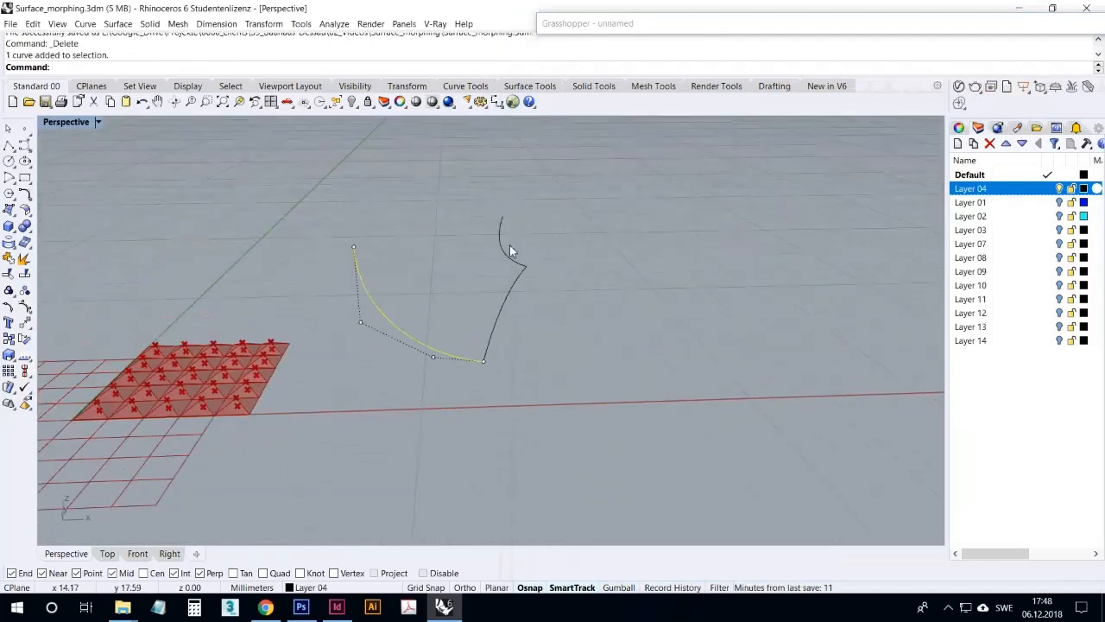
shift+click(502, 250)
click(532, 320)
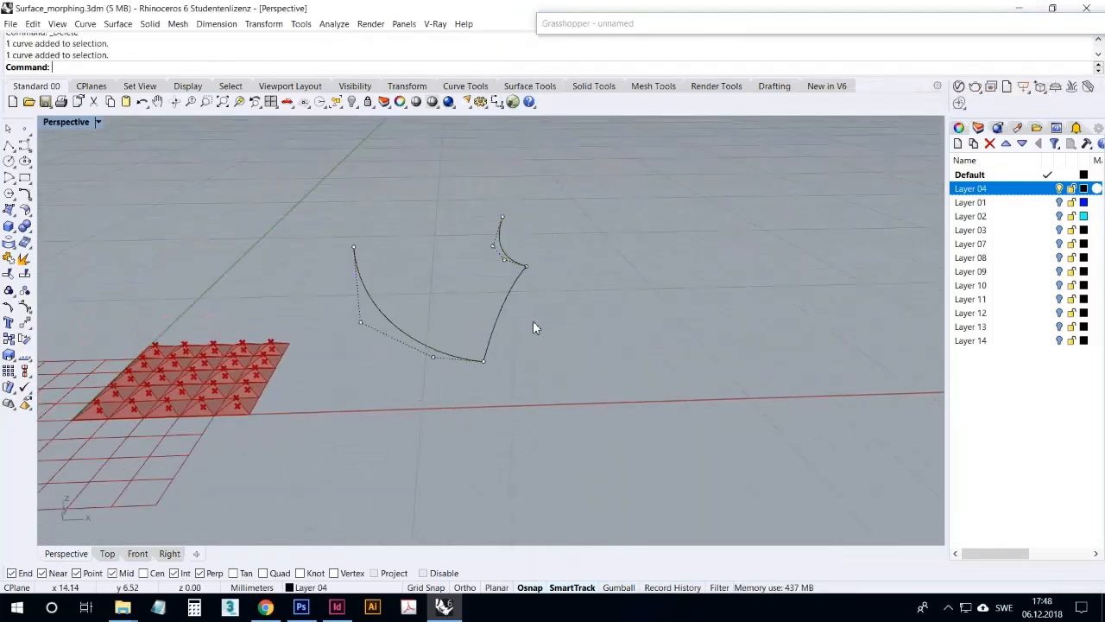
click(517, 264)
shift+click(440, 353)
click(504, 360)
click(493, 349)
click(532, 407)
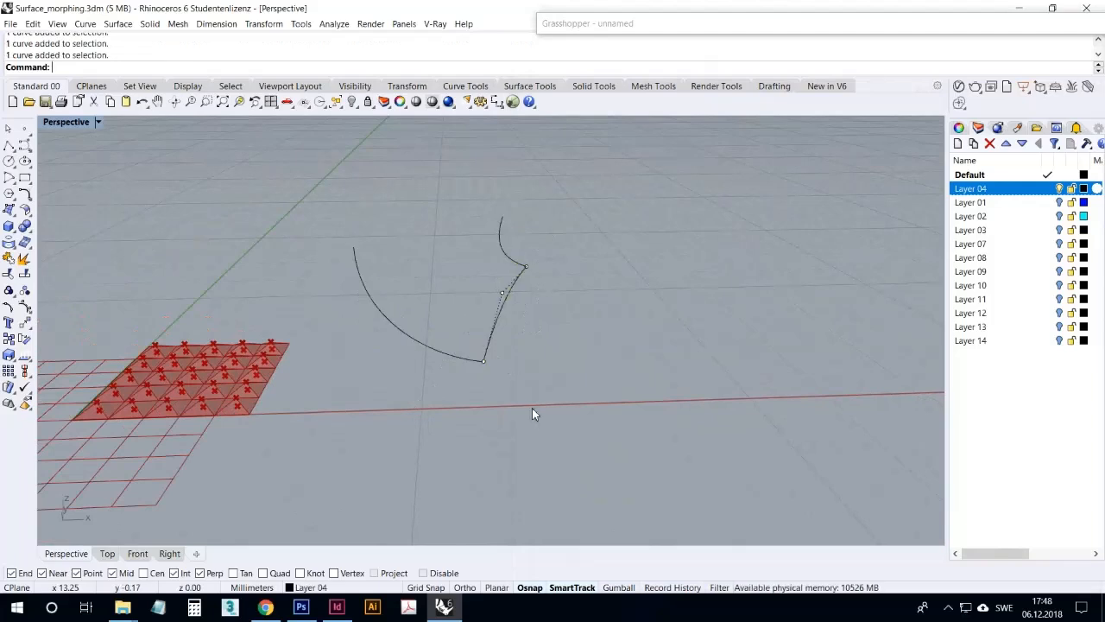
Reopen the Grasshopper window and add a Sweep1 component below the Factor slider
click(632, 26)
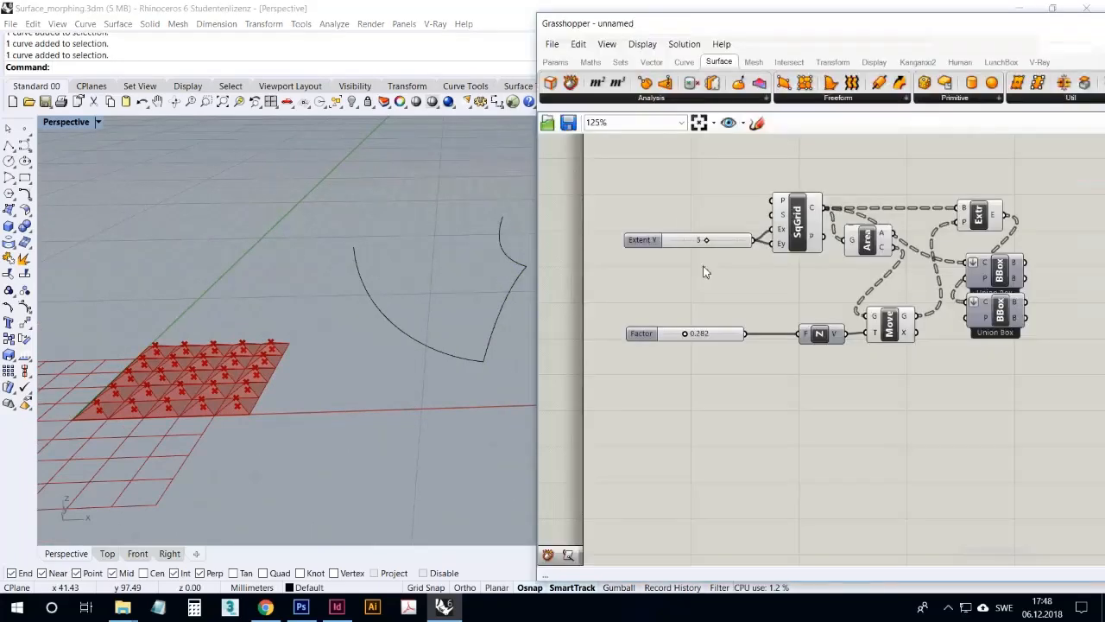
drag(651, 33, 607, 31)
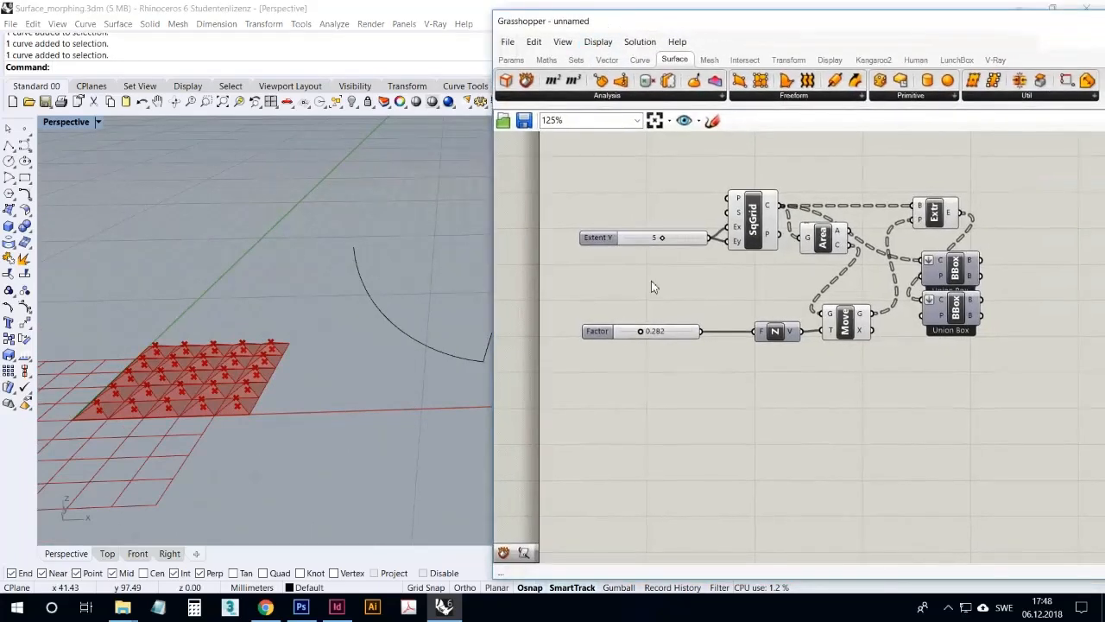
double_click(653, 420)
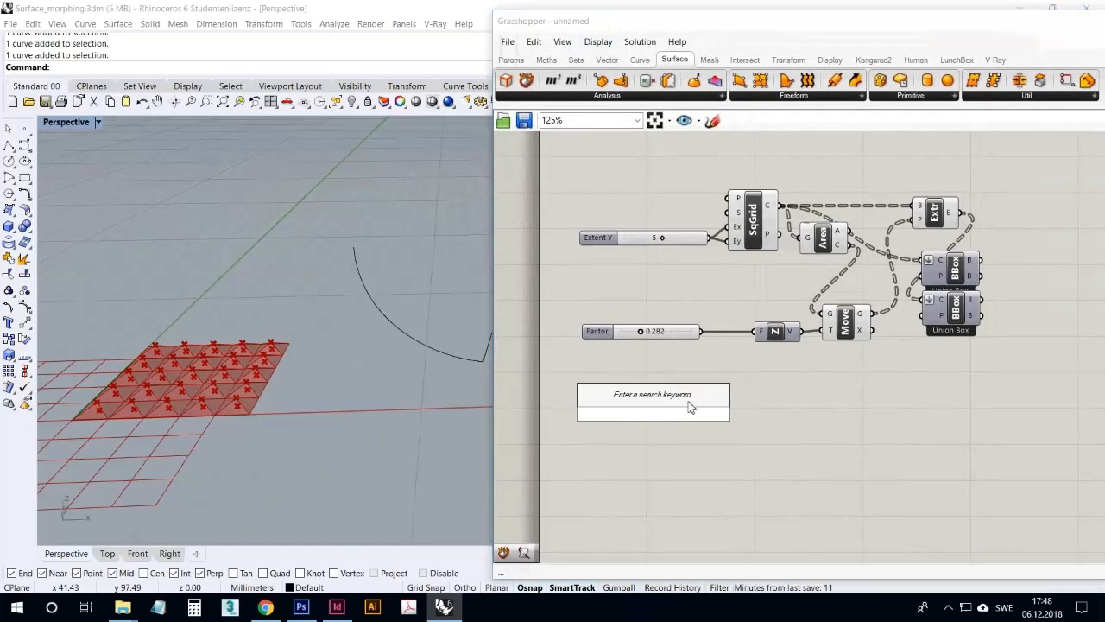
text(swee)
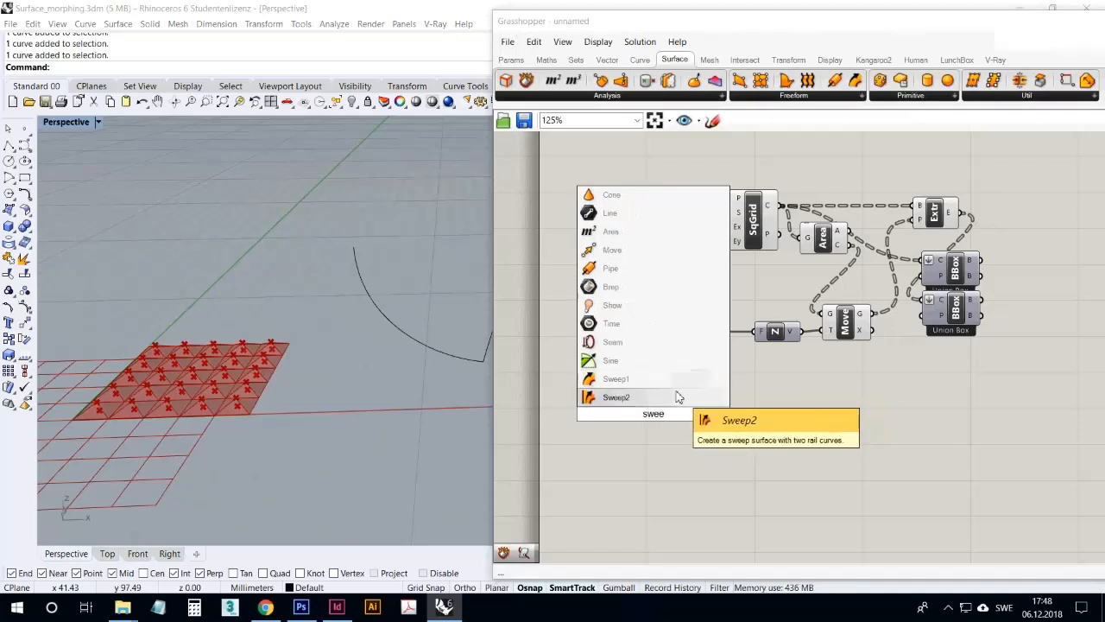
click(678, 385)
Reference the curve connecting the two arched profiles as the rail of Sweep1
right_click(672, 407)
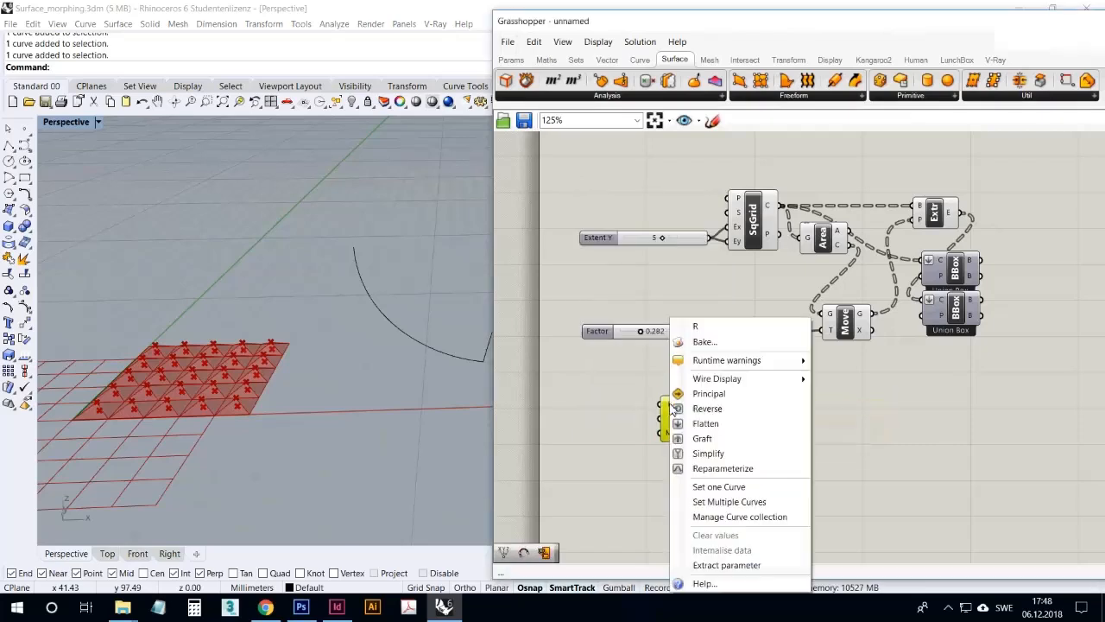
click(719, 487)
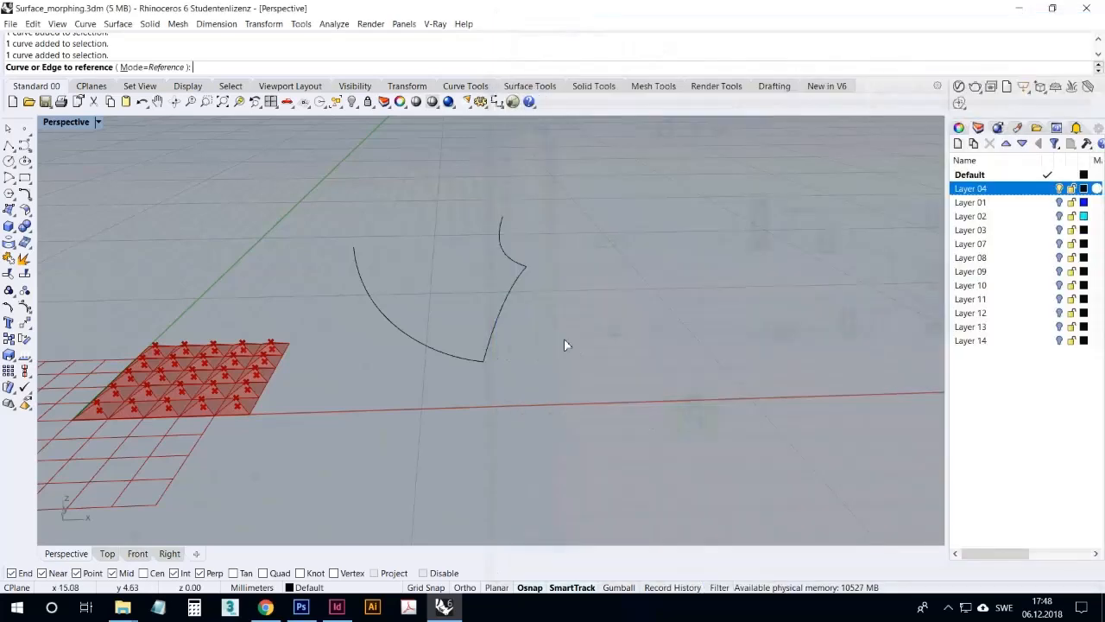
click(505, 320)
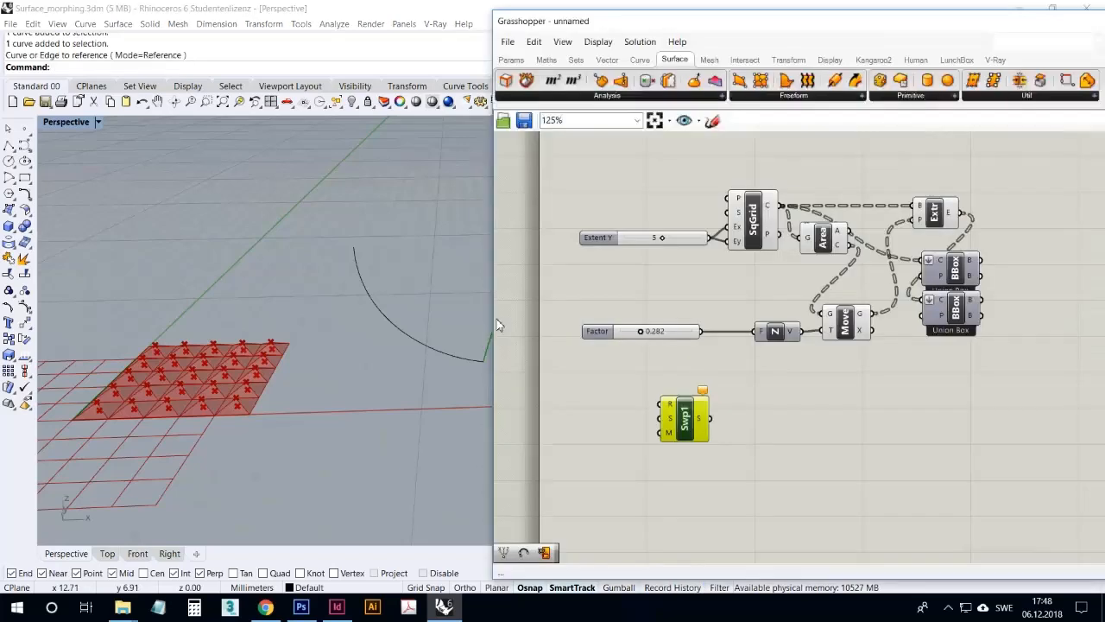
Reference both arched profile curves together as the section curves of Sweep1
right_click(672, 423)
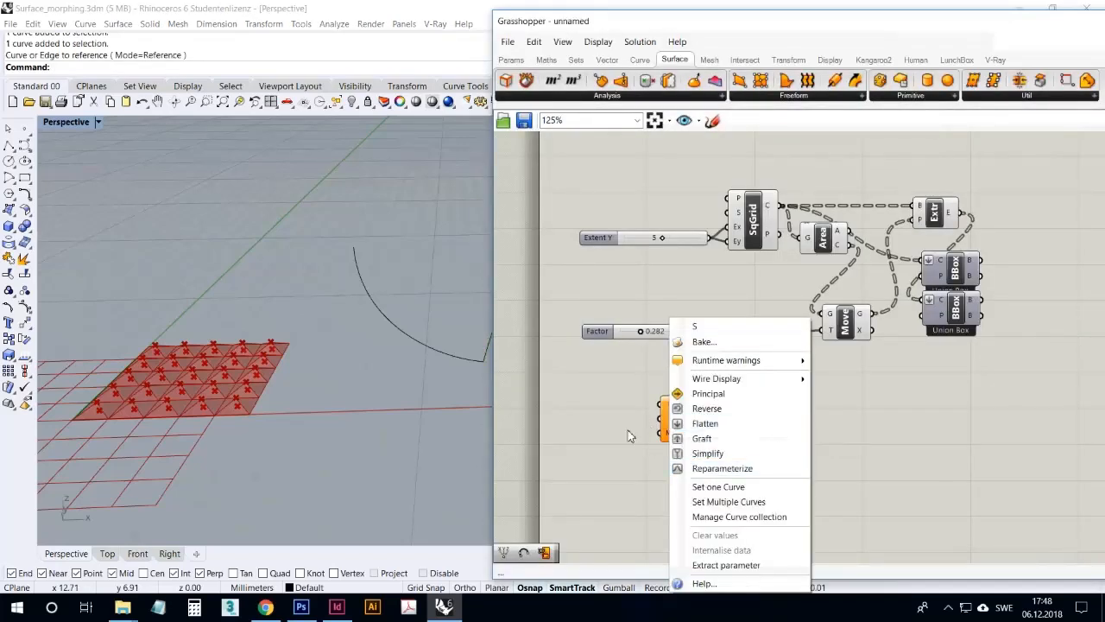
click(636, 435)
right_click(672, 423)
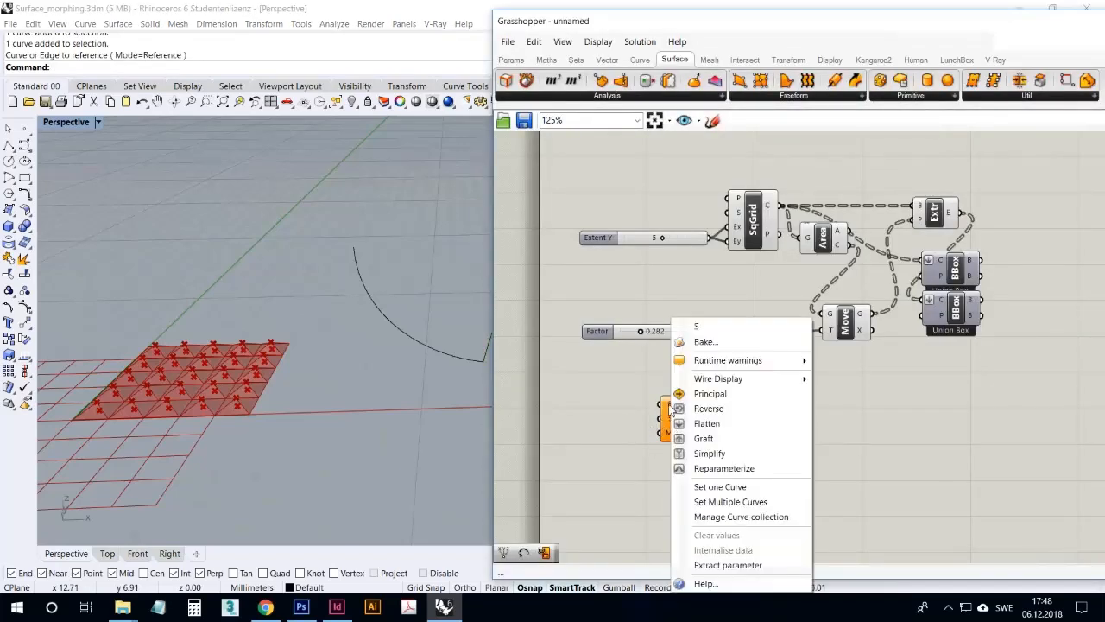
click(736, 502)
click(459, 363)
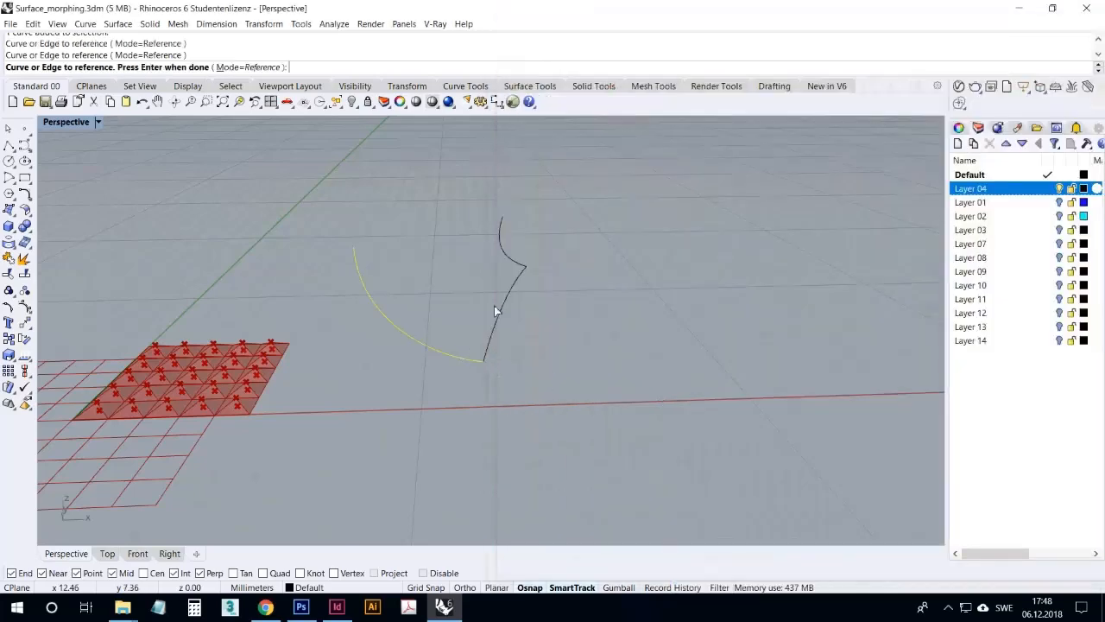
click(501, 239)
key(Return)
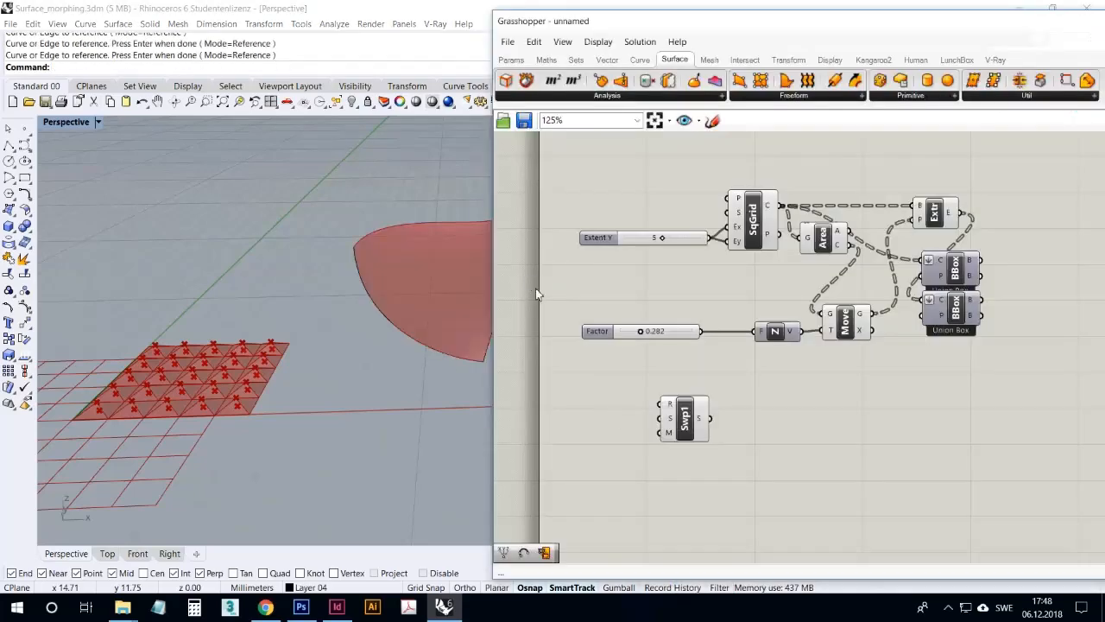
Test the swept surface by moving the end control point of the larger profile curve, and undo the moves
right_drag(385, 386, 285, 309)
click(259, 241)
drag(259, 241, 214, 279)
click(143, 103)
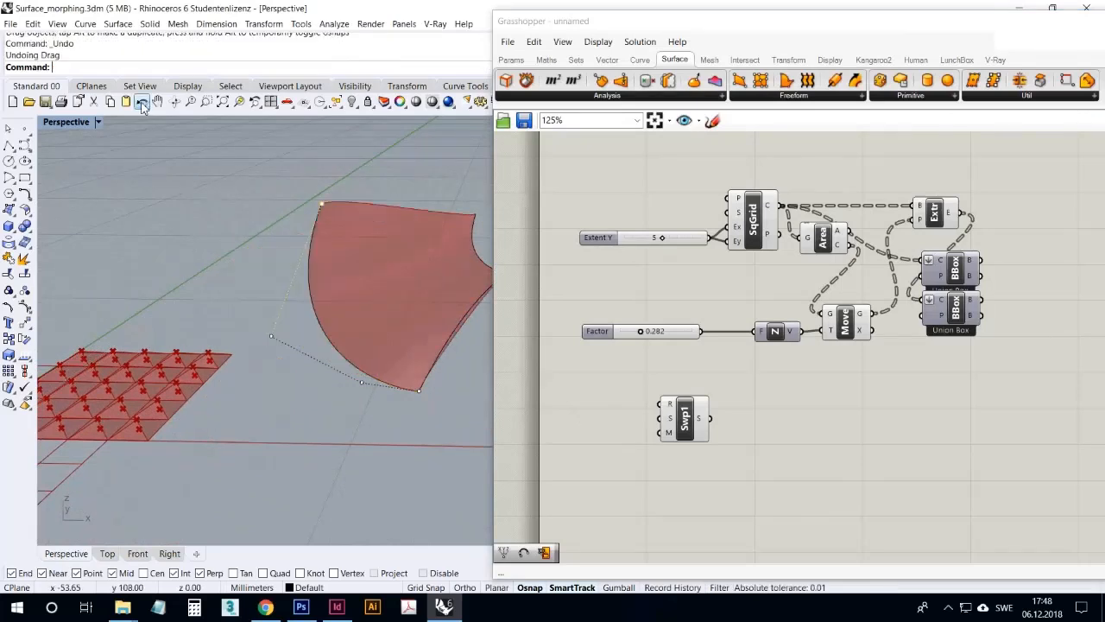
click(142, 102)
Move the Sweep1 component closer to the canvas edge and view its rail input's options
drag(689, 423, 615, 406)
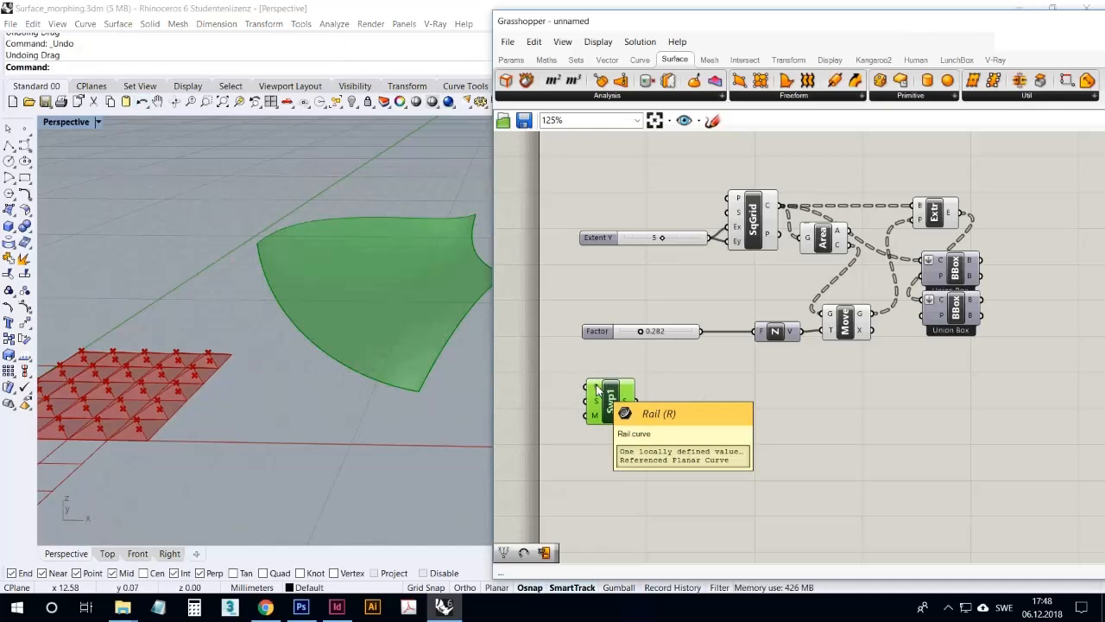
right_click(596, 390)
click(565, 393)
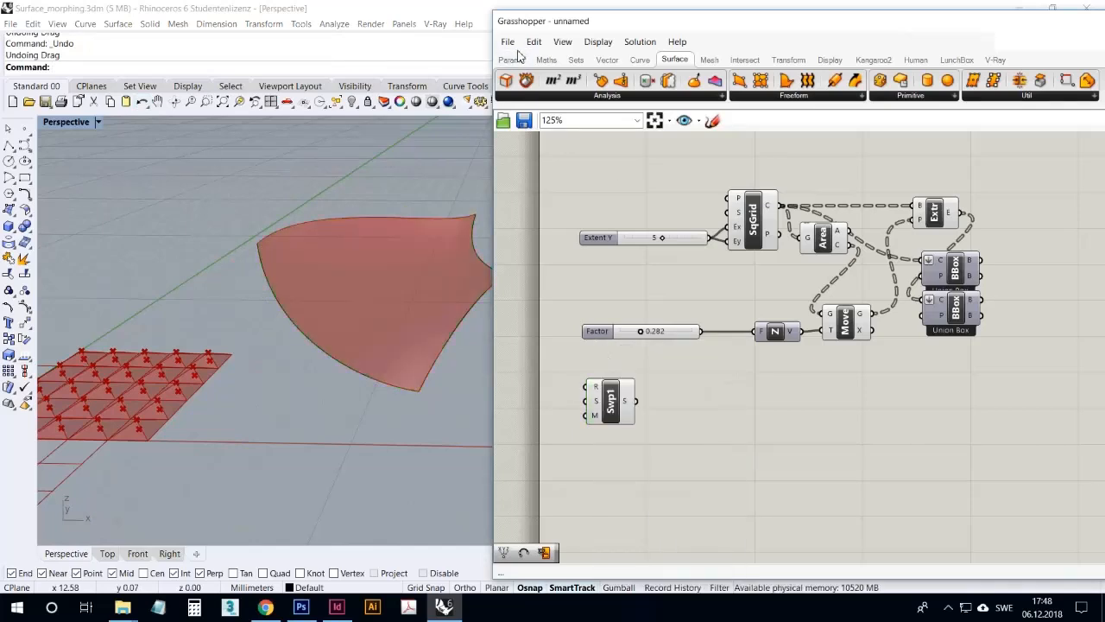
Place a Curve parameter beside Sweep1's rail input as an alternative curve source, and delete it again
click(510, 60)
drag(593, 80, 553, 381)
right_click(565, 387)
click(555, 390)
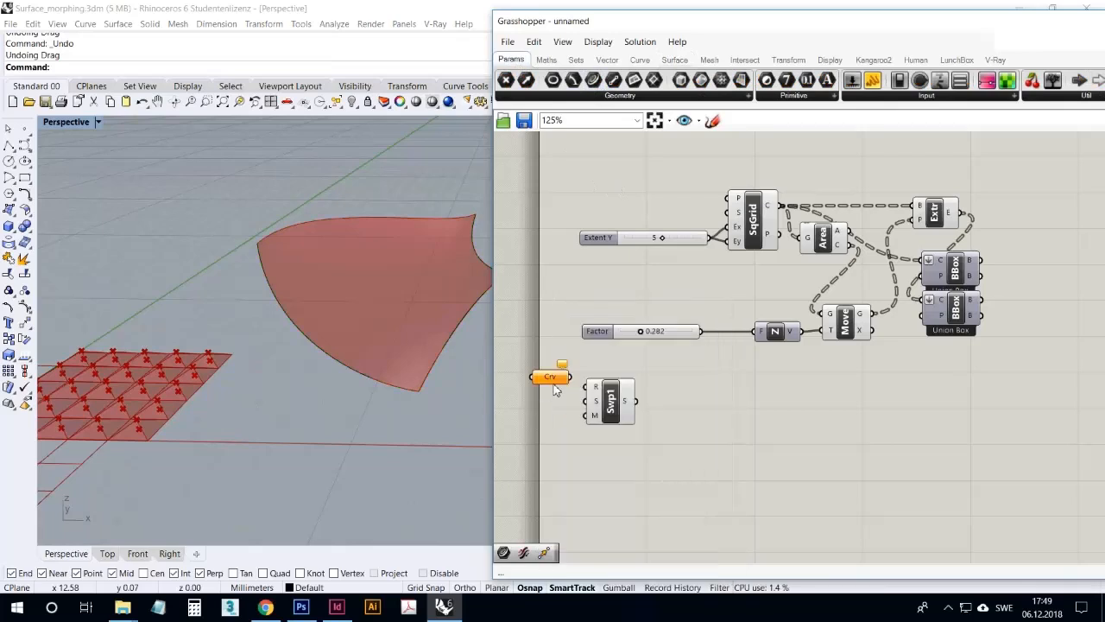
click(553, 383)
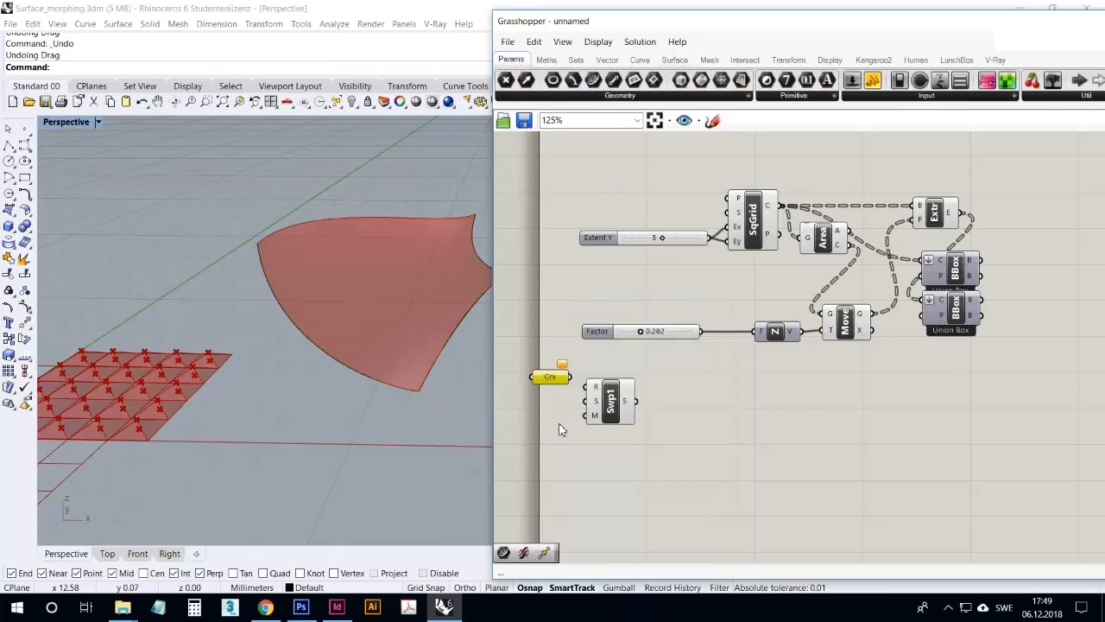
click(559, 423)
click(557, 380)
key(Delete)
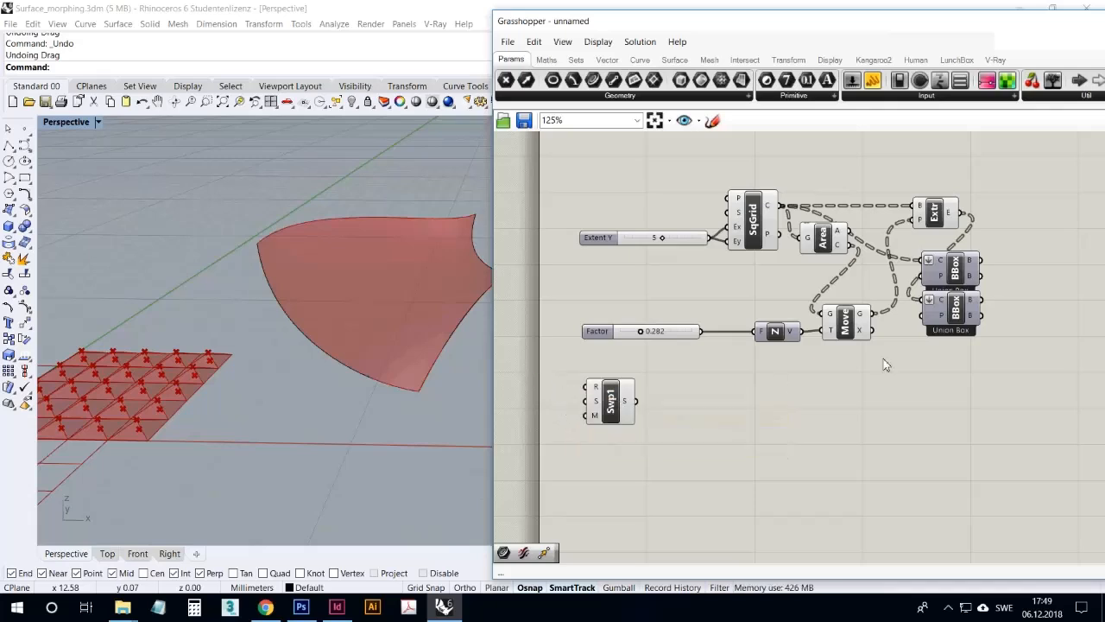
Add a Sporph morph component to the canvas beside the two Bounding Box components
click(618, 415)
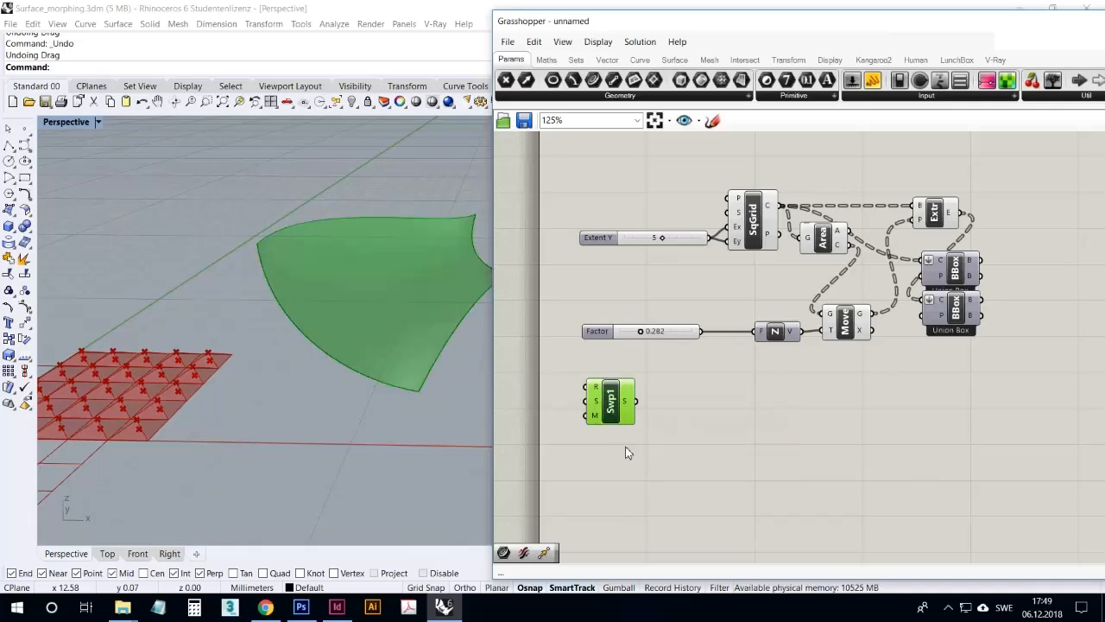
click(653, 463)
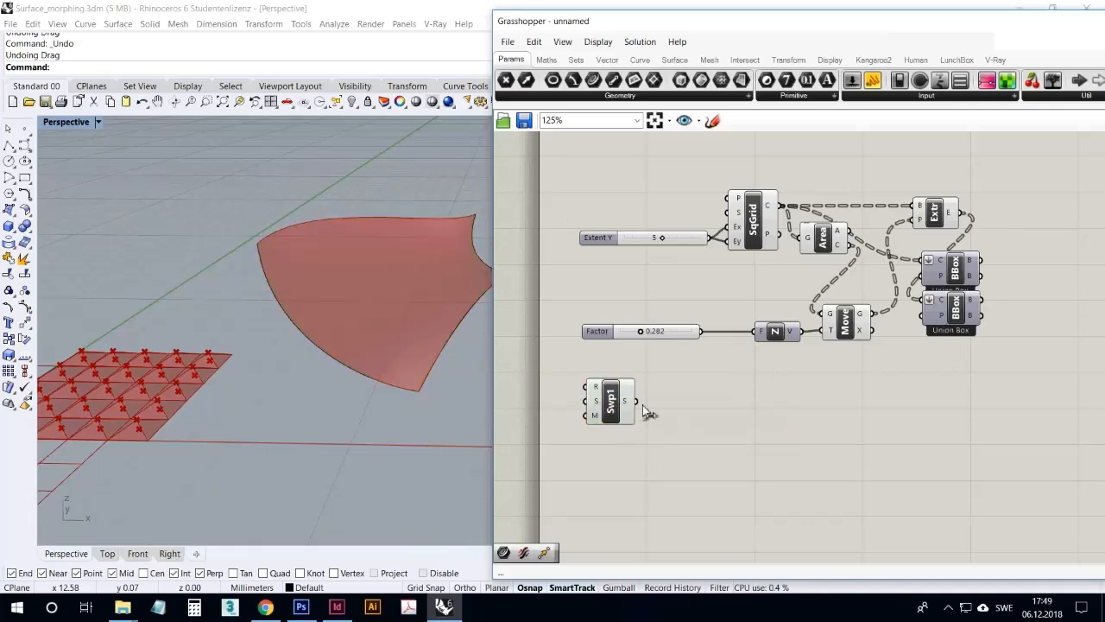
right_drag(727, 386, 685, 352)
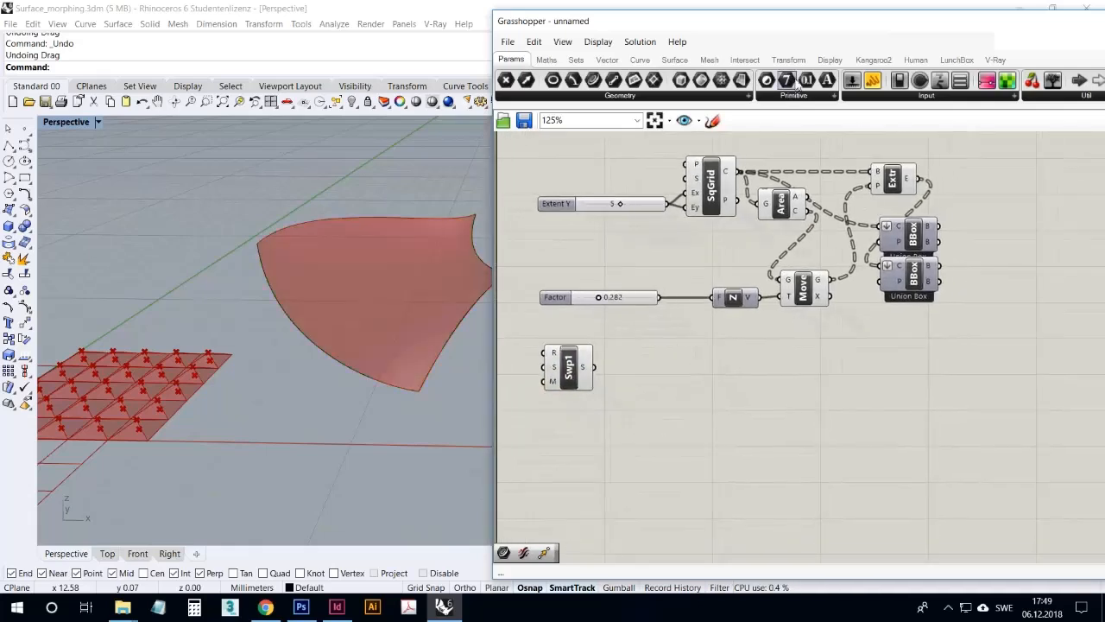
click(786, 61)
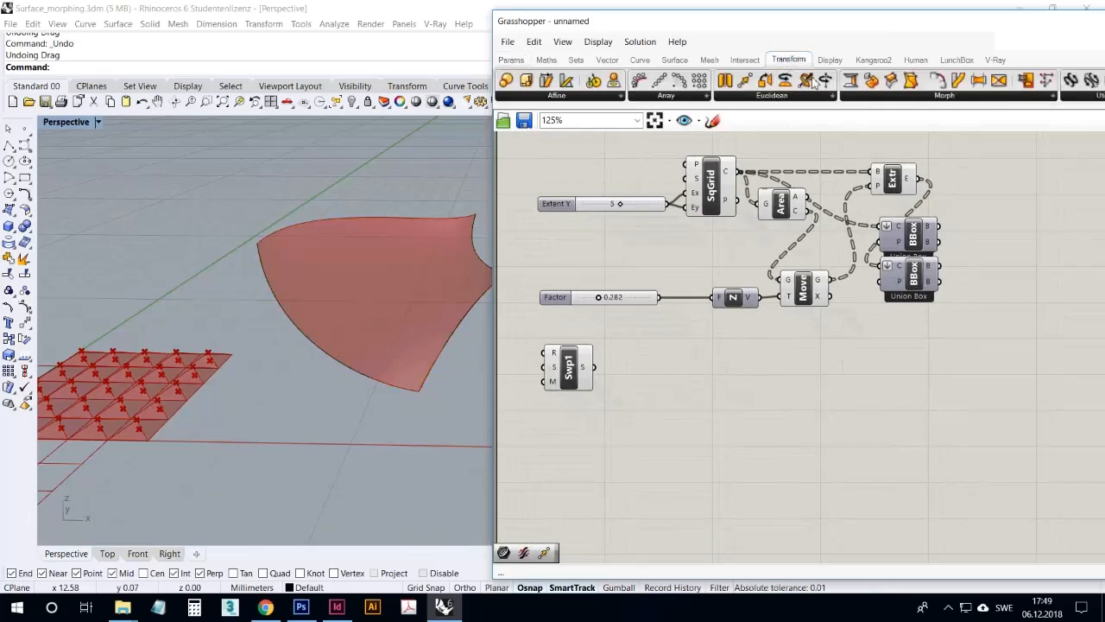
click(905, 97)
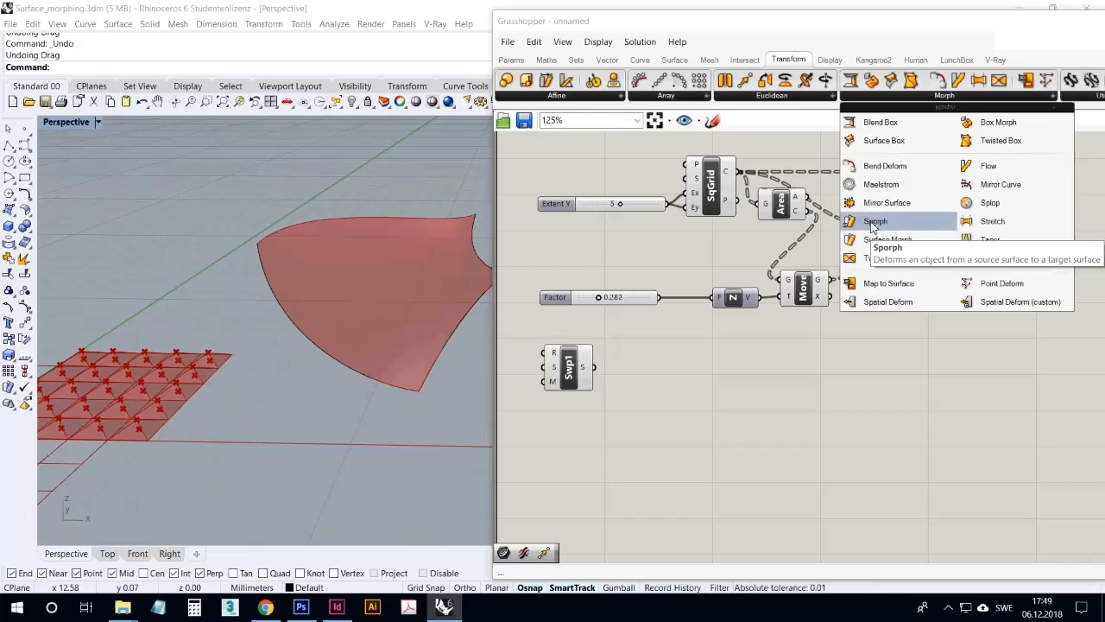
drag(876, 226, 1011, 328)
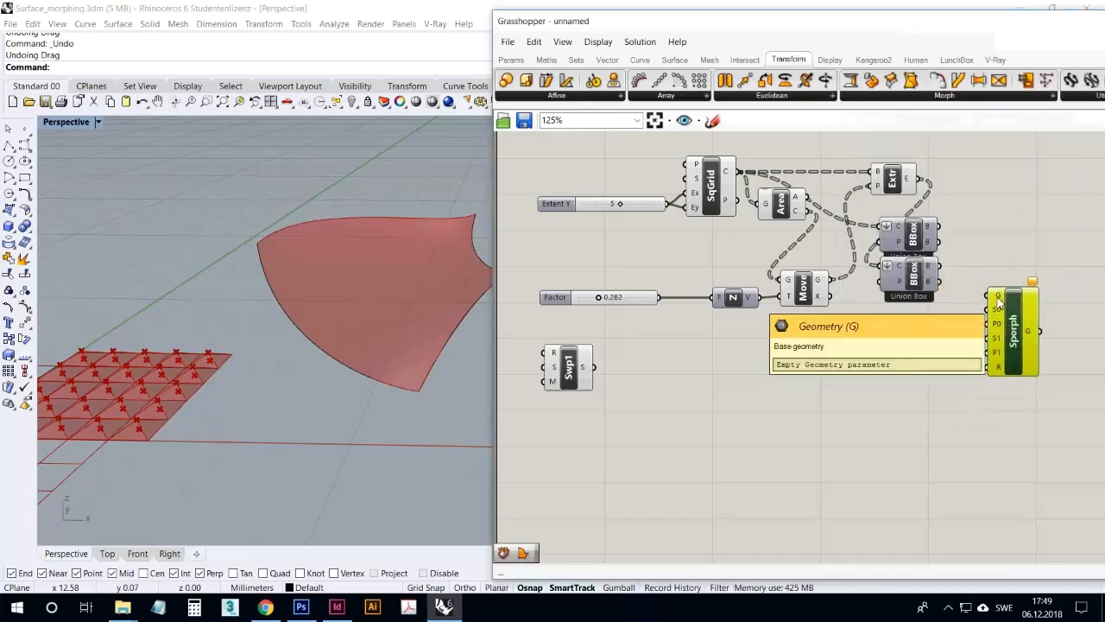
Connect the Extrude Point output to Sporph's geometry input and move Sporph farther from the Bounding Box components
click(913, 181)
drag(918, 180, 990, 295)
mouse_move(909, 183)
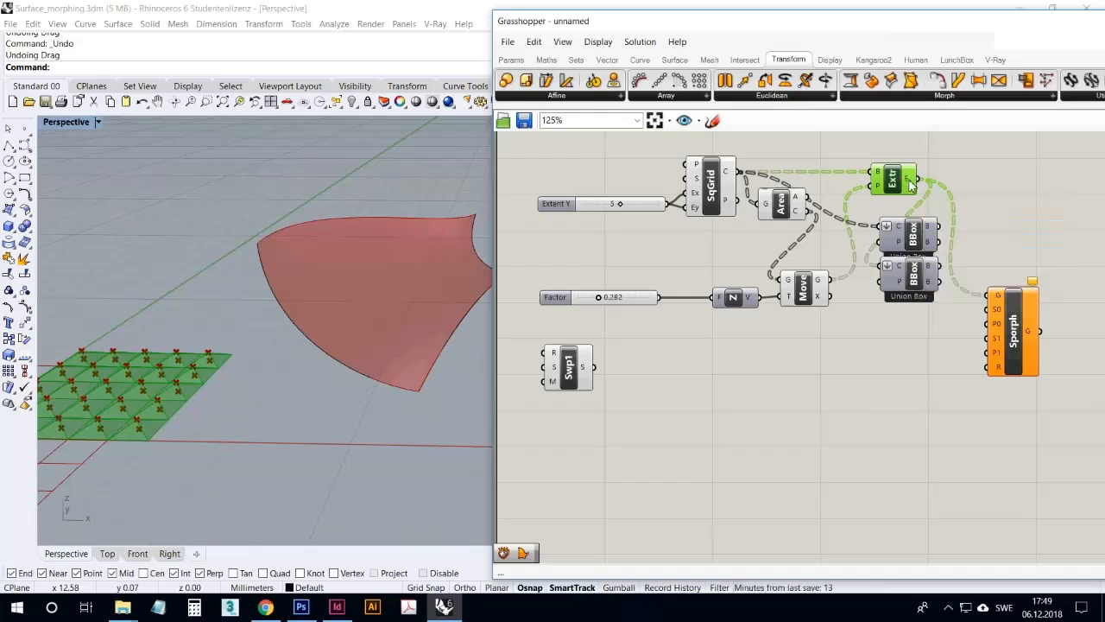
drag(1004, 314, 1032, 323)
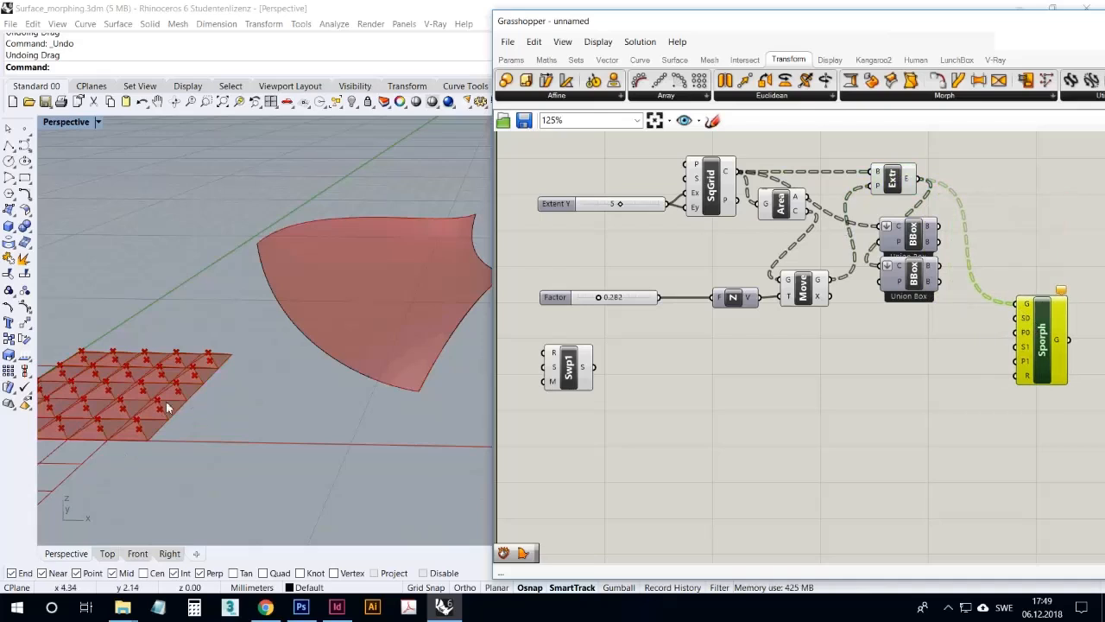
right_drag(261, 391, 237, 409)
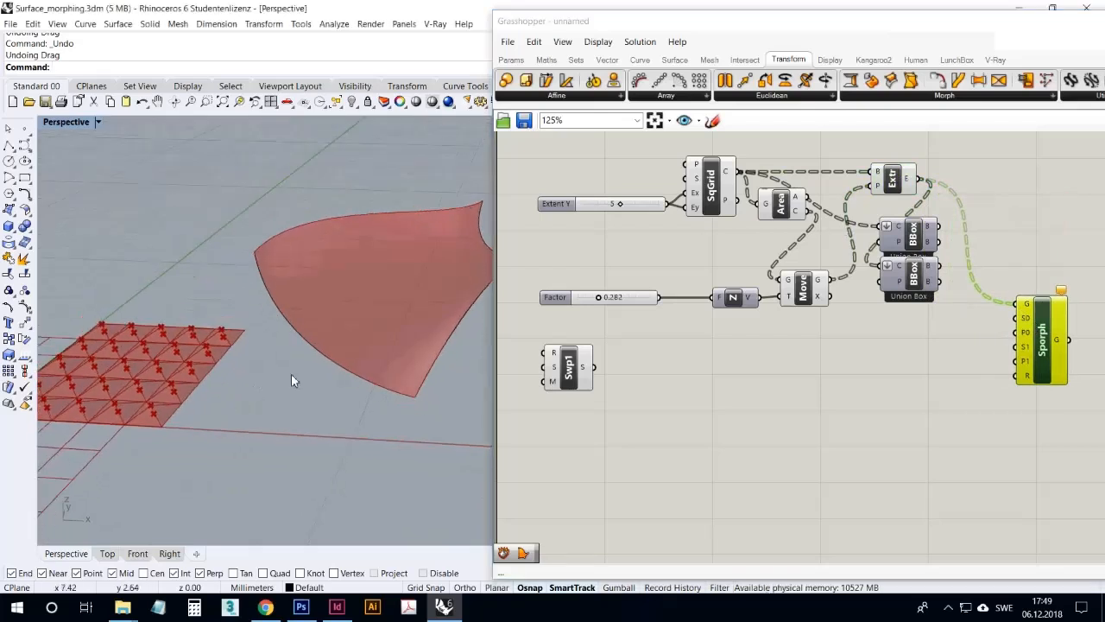
drag(1030, 322, 1030, 339)
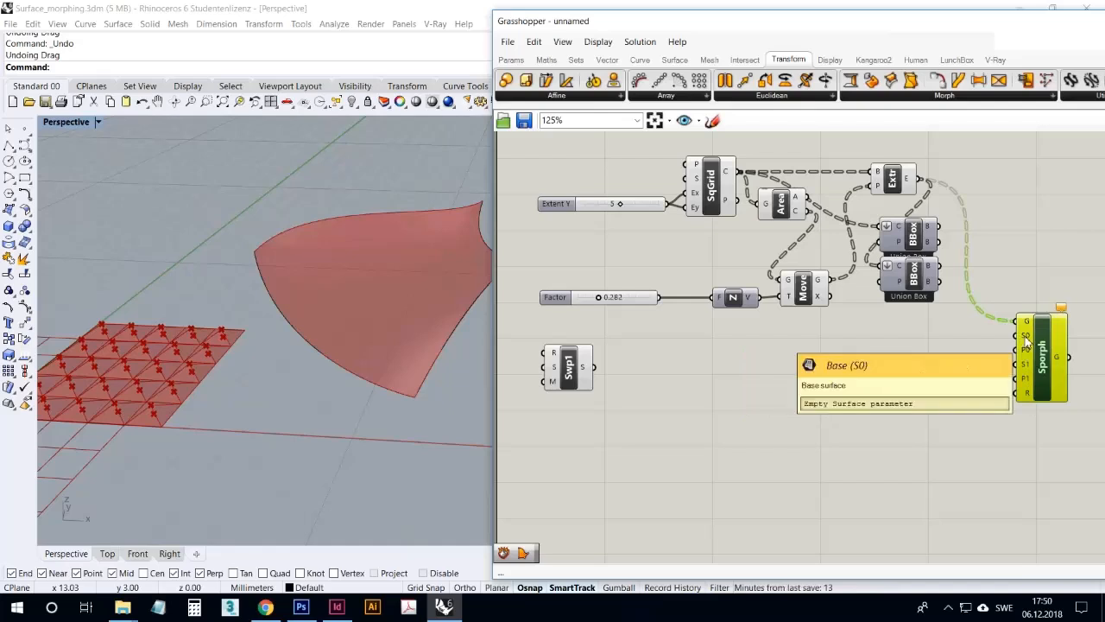
Turn on the preview of the Bounding Box fed by the square grid cells and check it in the viewport
click(919, 240)
right_click(917, 236)
click(931, 262)
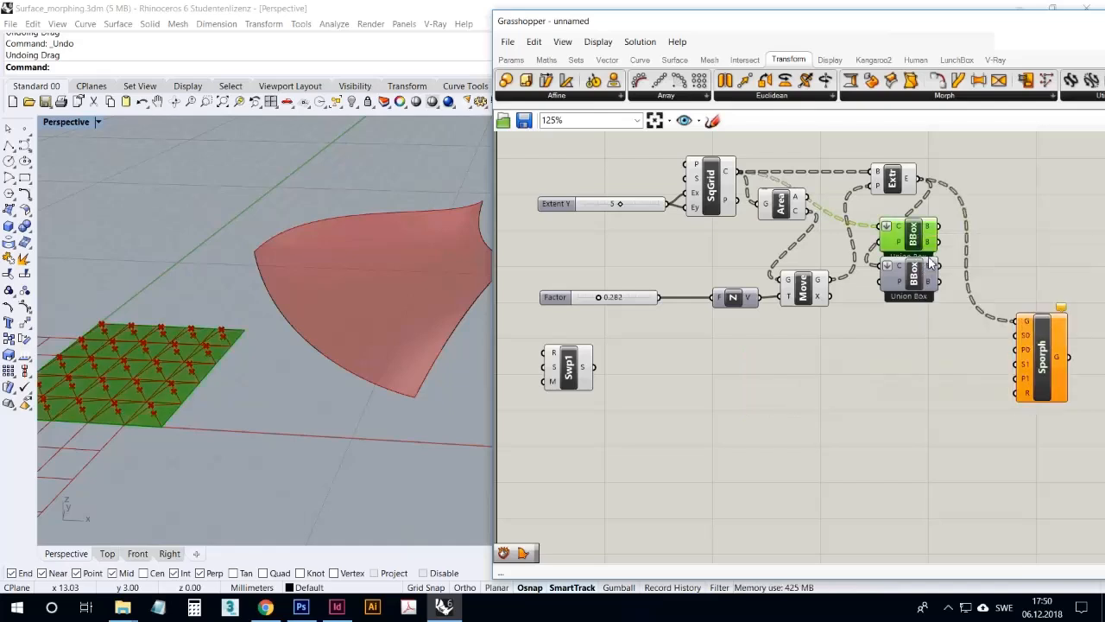
click(945, 335)
click(918, 241)
right_click(918, 240)
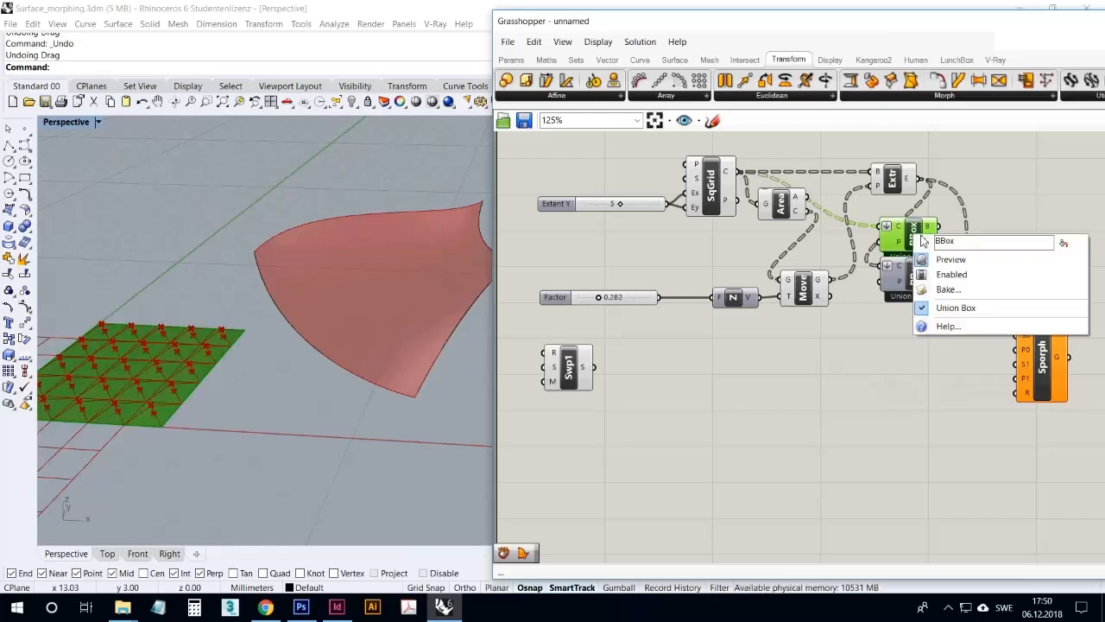
click(861, 362)
right_click(913, 240)
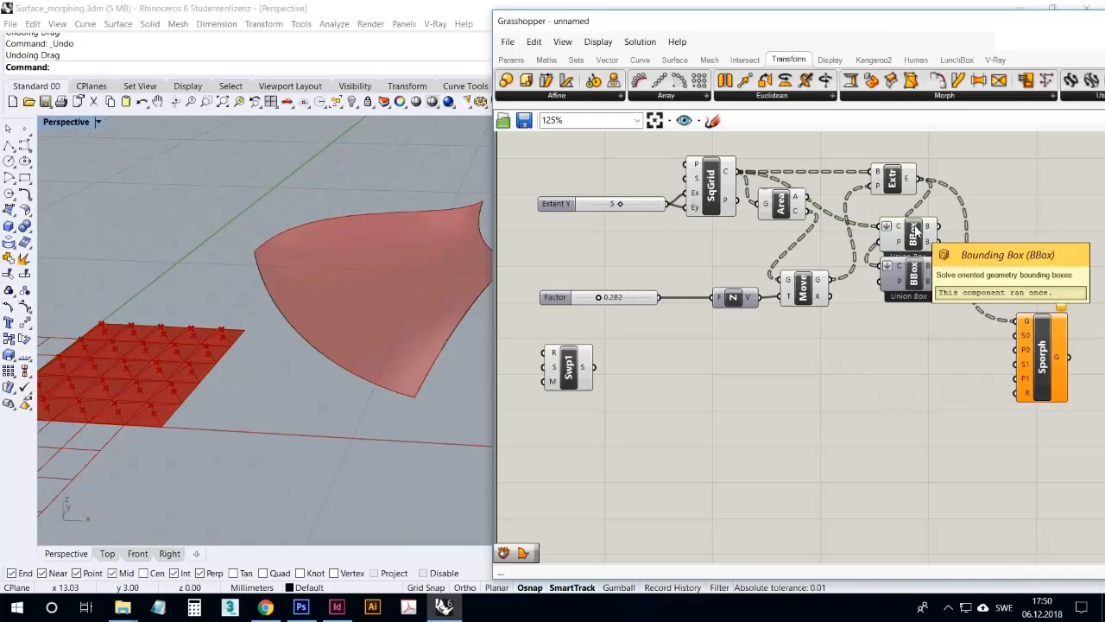
Rename the Bounding Box component fed by the square grid cells to RefSrf
right_click(916, 229)
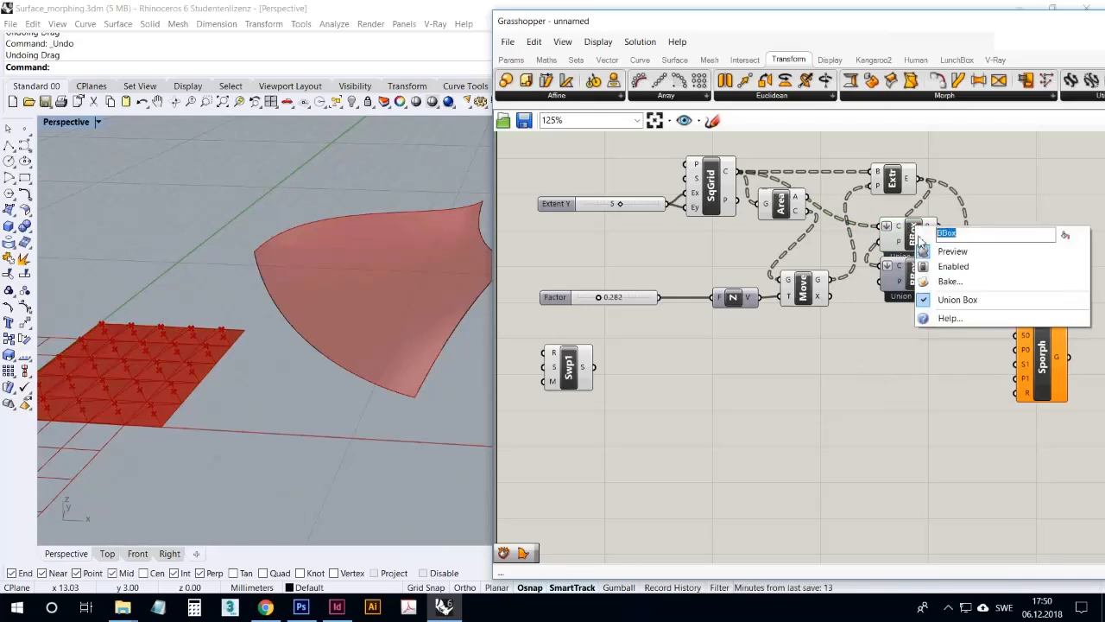
text(RefS)
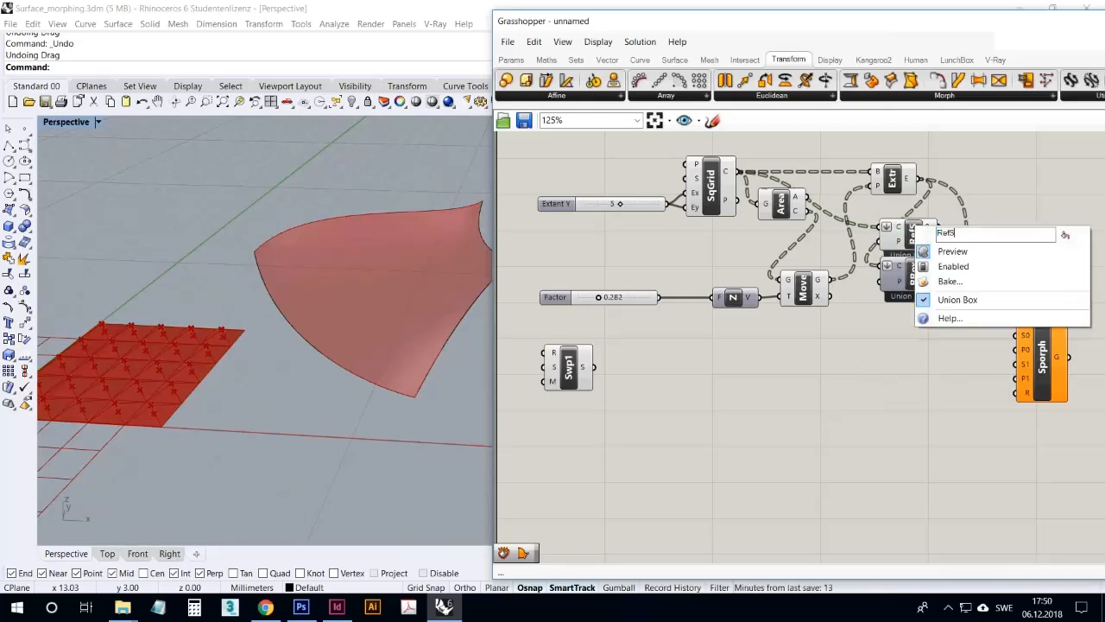
text(rf)
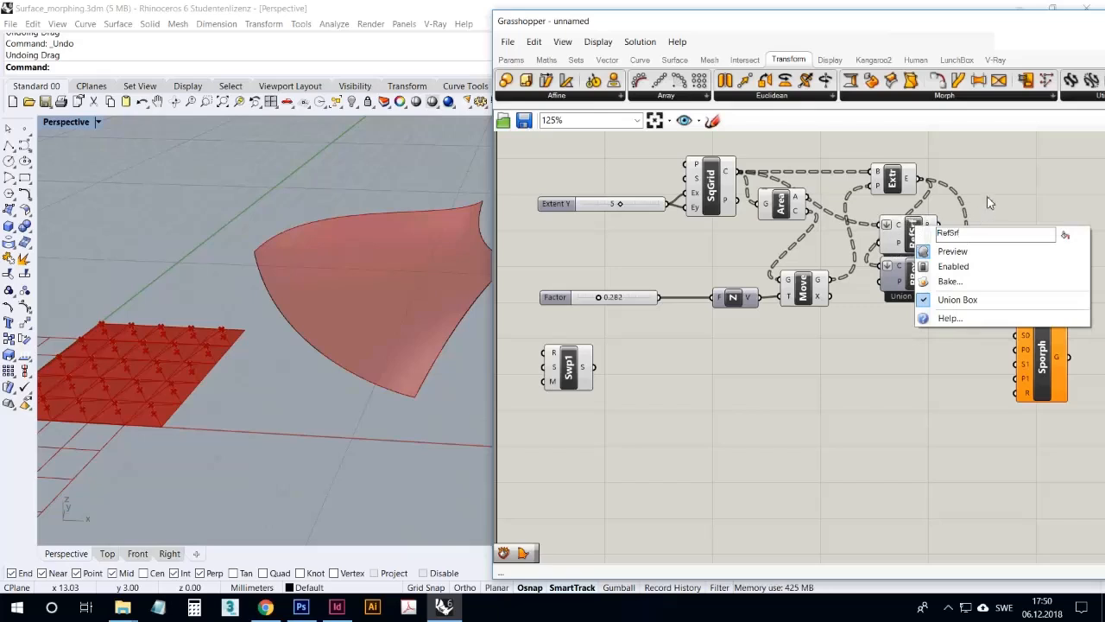
click(987, 196)
Rename the Bounding Box component fed by the extruded pyramids to RefBox
right_click(915, 268)
double_click(937, 273)
text(RefBox)
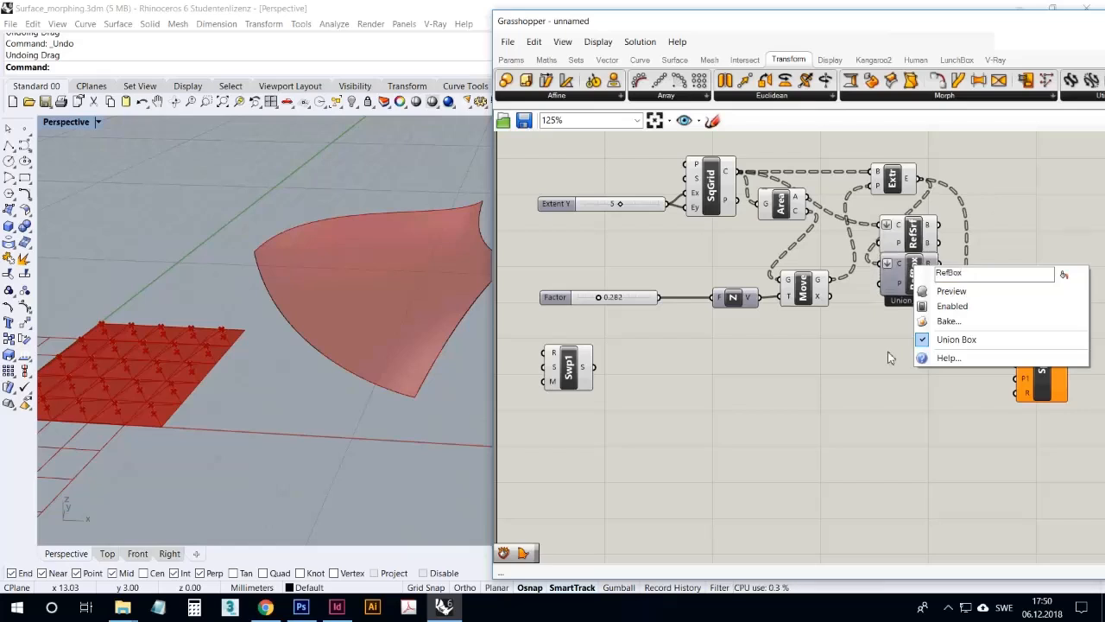
click(888, 351)
click(915, 291)
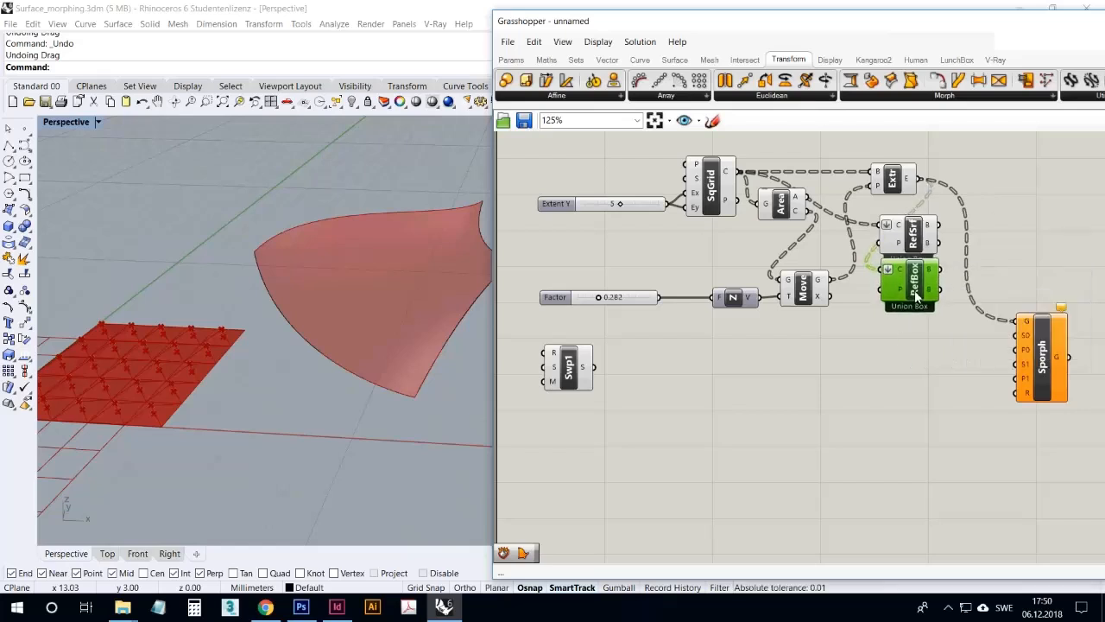
Turn off the viewport preview of the RefSrf bounding box
click(912, 240)
right_click(910, 236)
click(947, 272)
click(924, 342)
Connect RefSrf's box output to Sporph's base surface input S0 and move Sporph farther away to make room
mouse_move(929, 227)
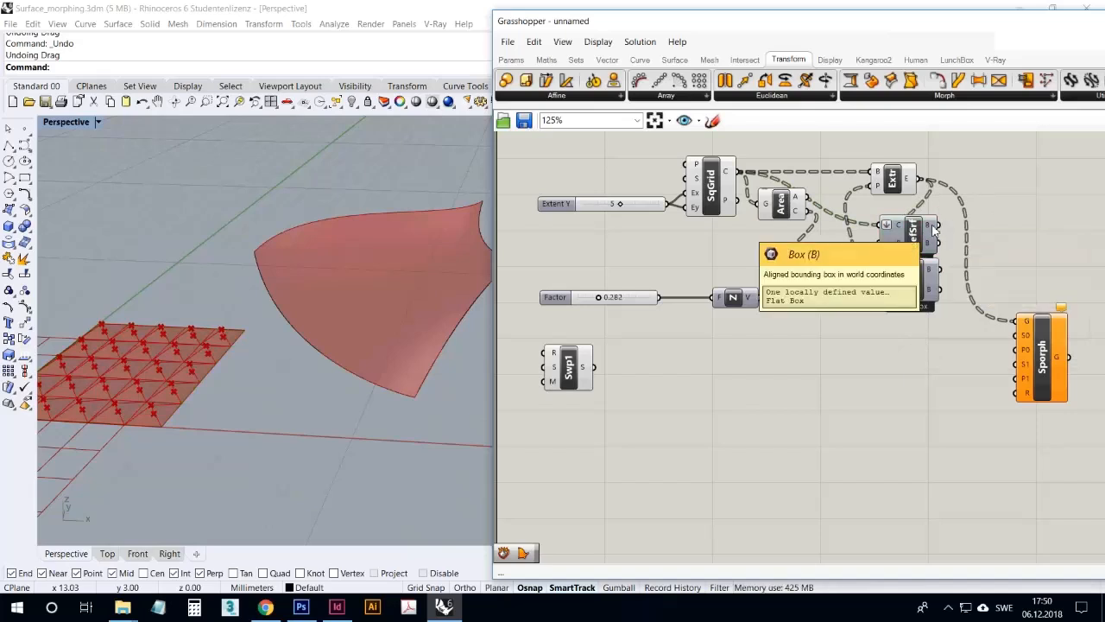
drag(933, 226, 1019, 337)
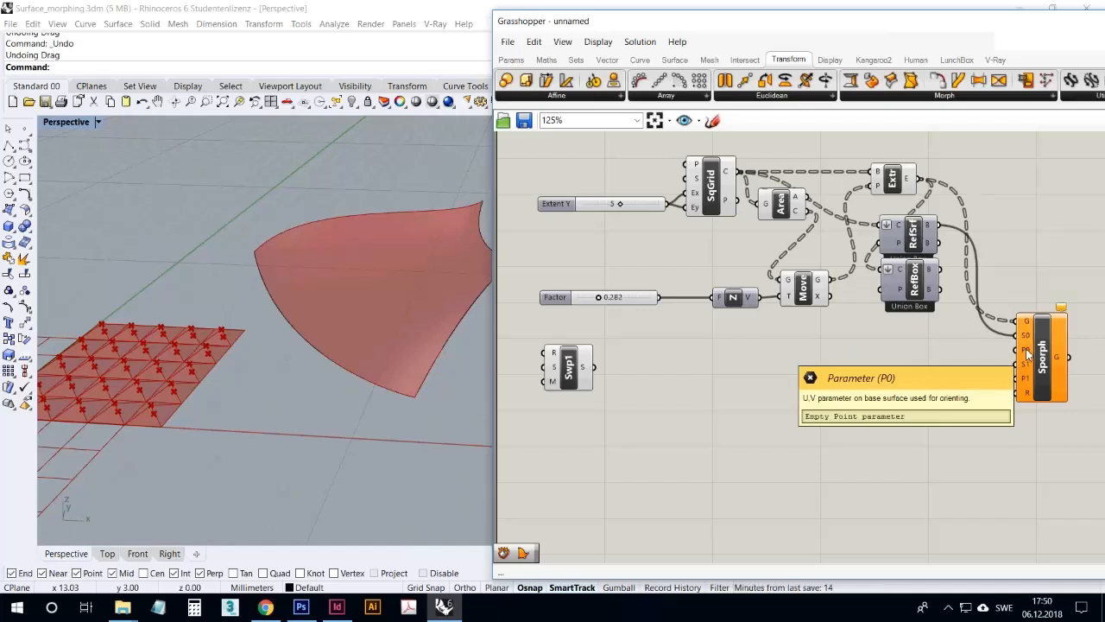
mouse_move(944, 347)
right_down()
mouse_move(883, 345)
mouse_move(933, 345)
right_up()
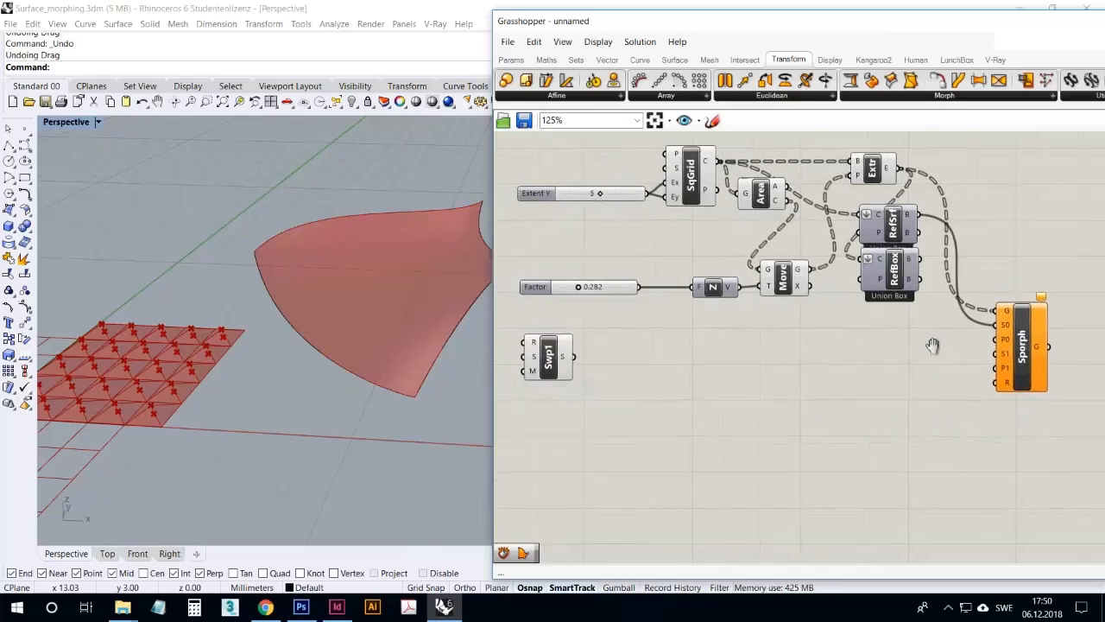
mouse_move(1002, 344)
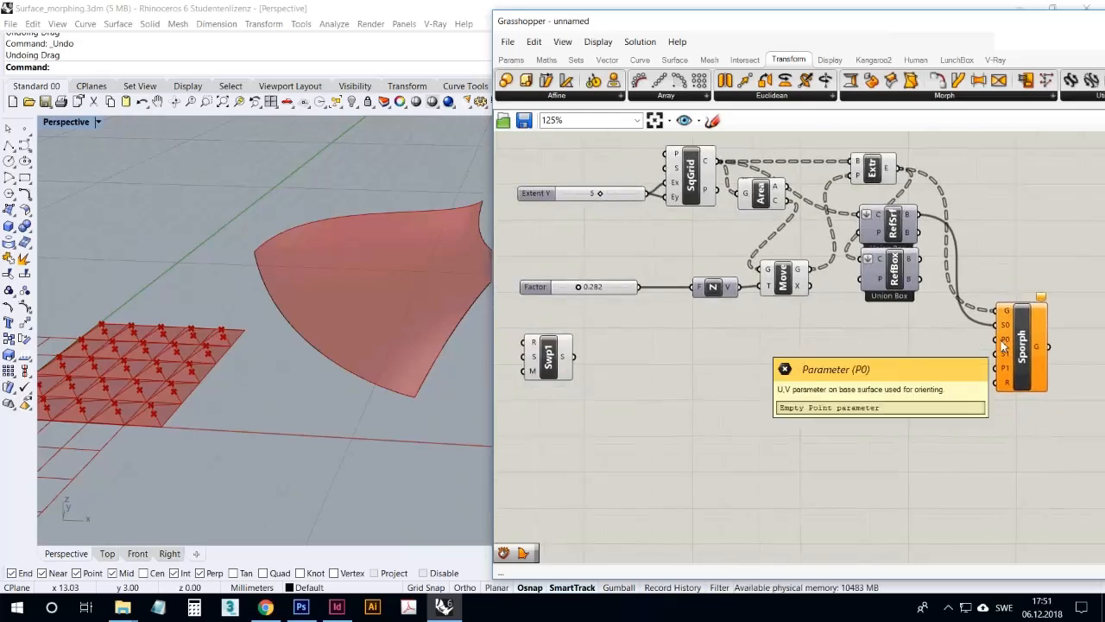
drag(1020, 338, 1054, 328)
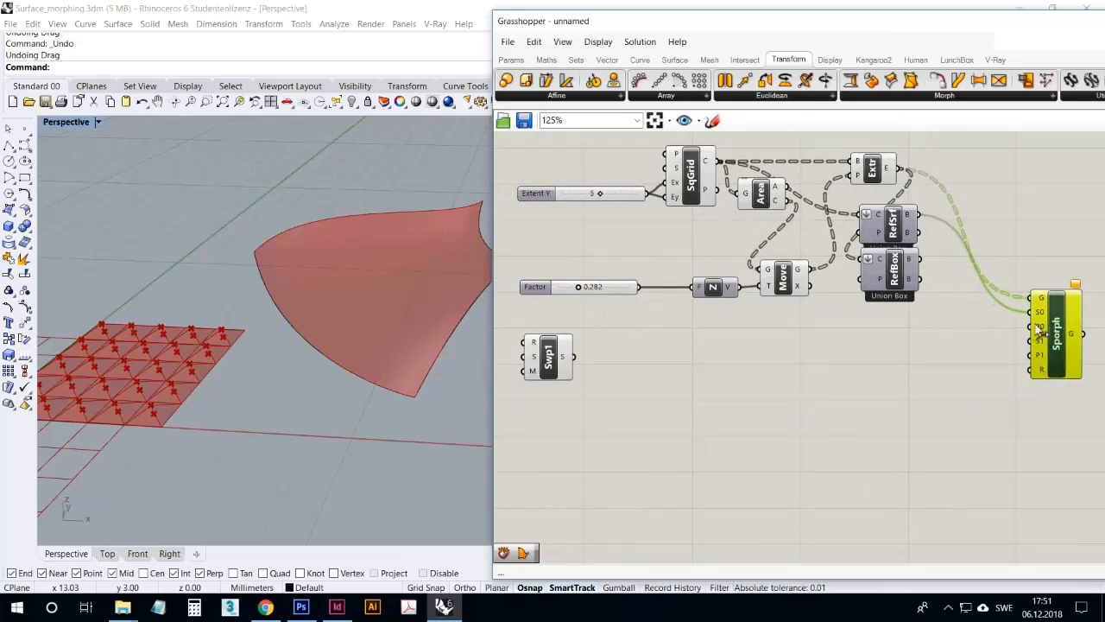
Add an Area component fed by RefSrf's box output, move Sporph away from it, and check the centroid in the viewport
double_click(958, 336)
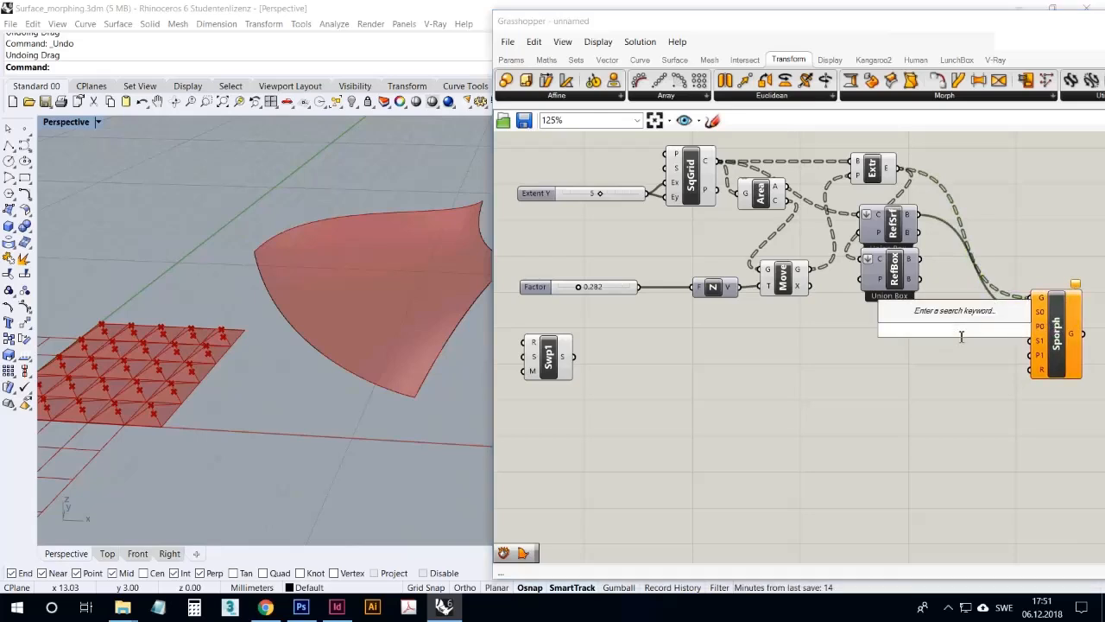
text(area)
key(Return)
drag(921, 214, 934, 329)
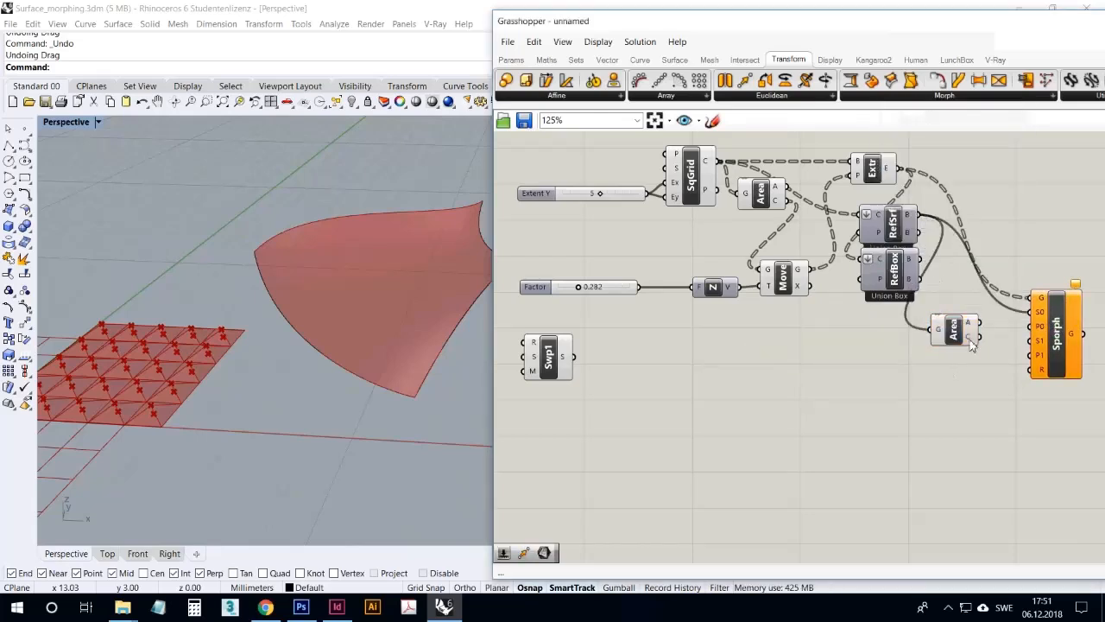
right_drag(927, 392, 900, 406)
drag(1010, 353, 1033, 367)
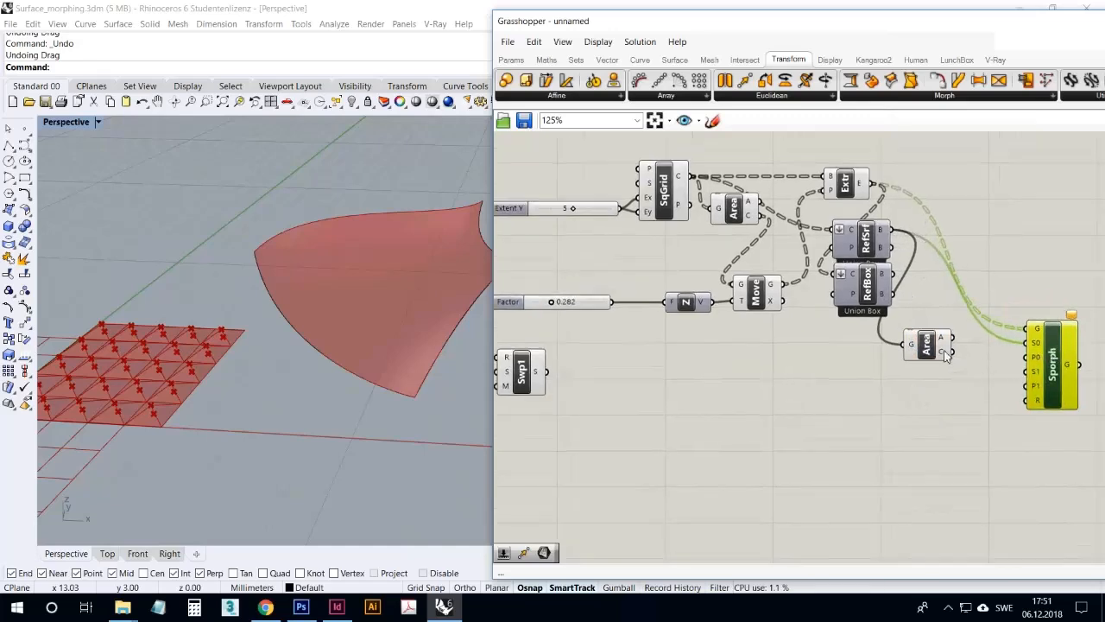
right_drag(387, 370, 212, 356)
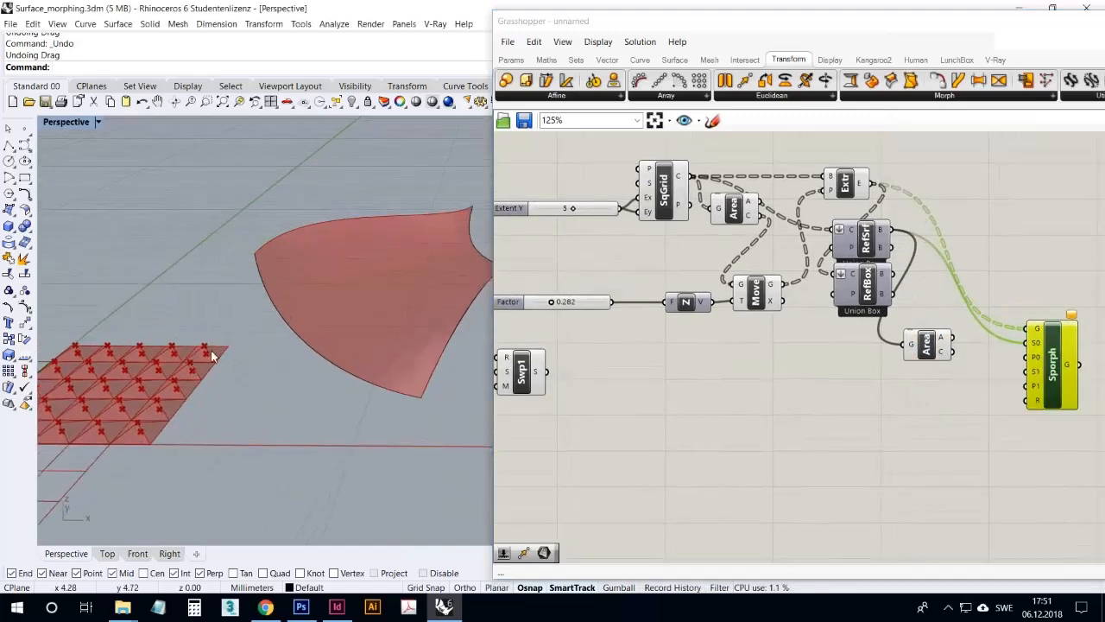
click(928, 344)
right_drag(386, 315, 335, 392)
scroll(336, 392, down, 6)
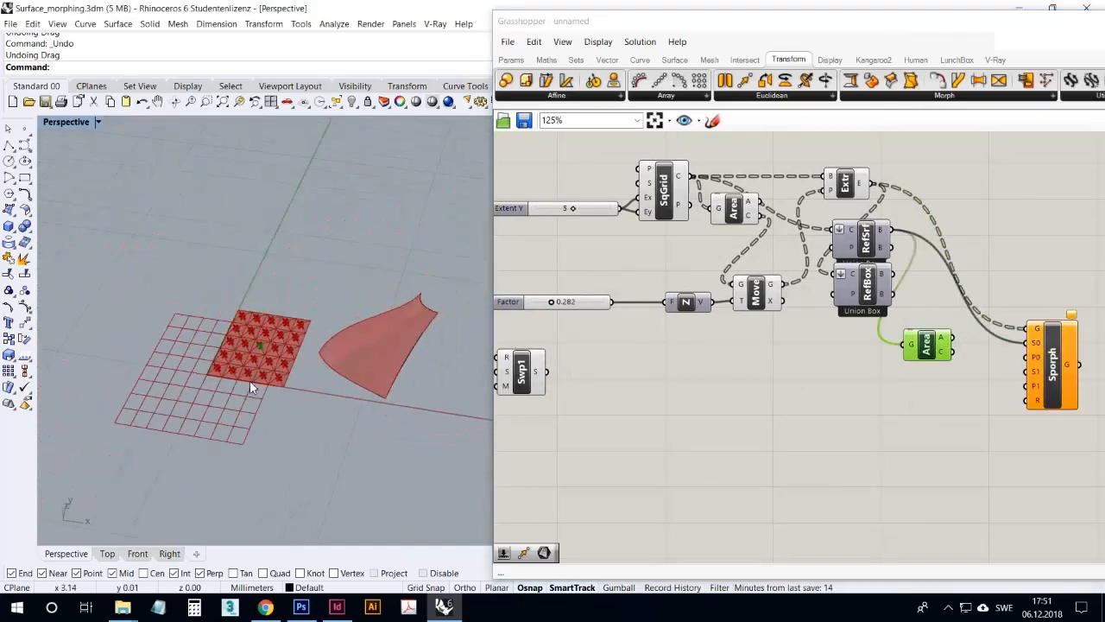
scroll(259, 371, up, 5)
click(919, 417)
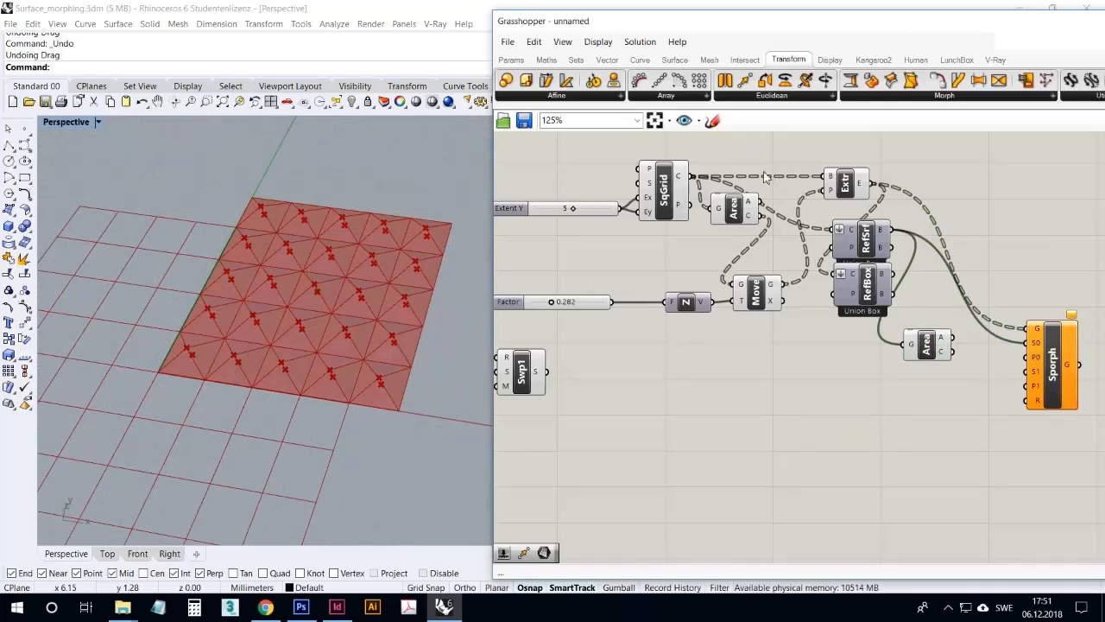
Add a Surface Closest Point component from the surface analysis tools just below the new Area component
click(673, 59)
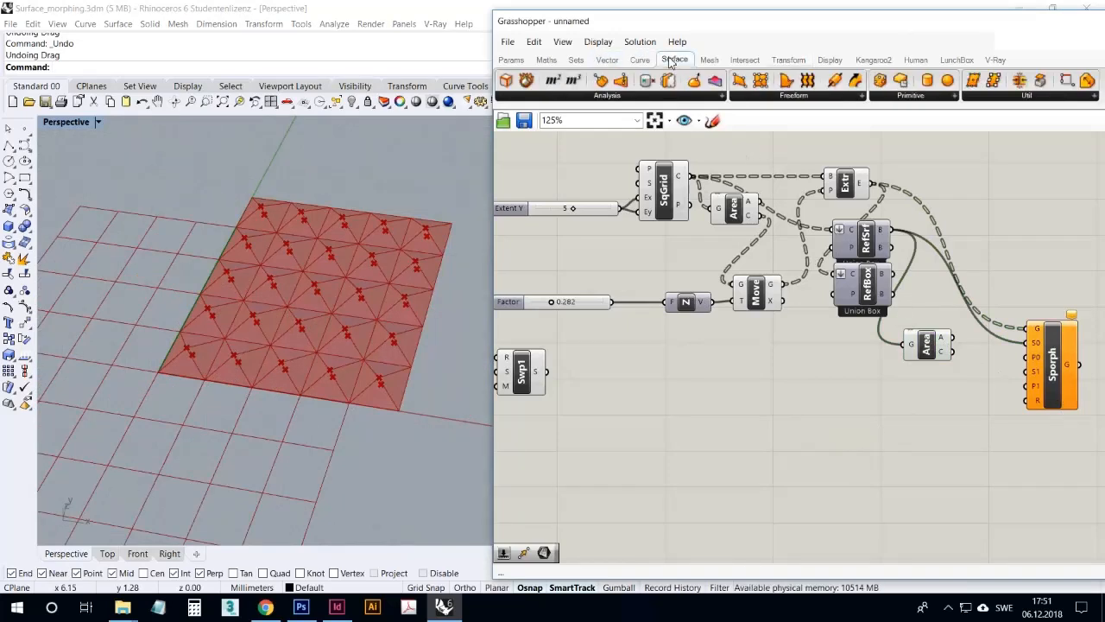
click(613, 97)
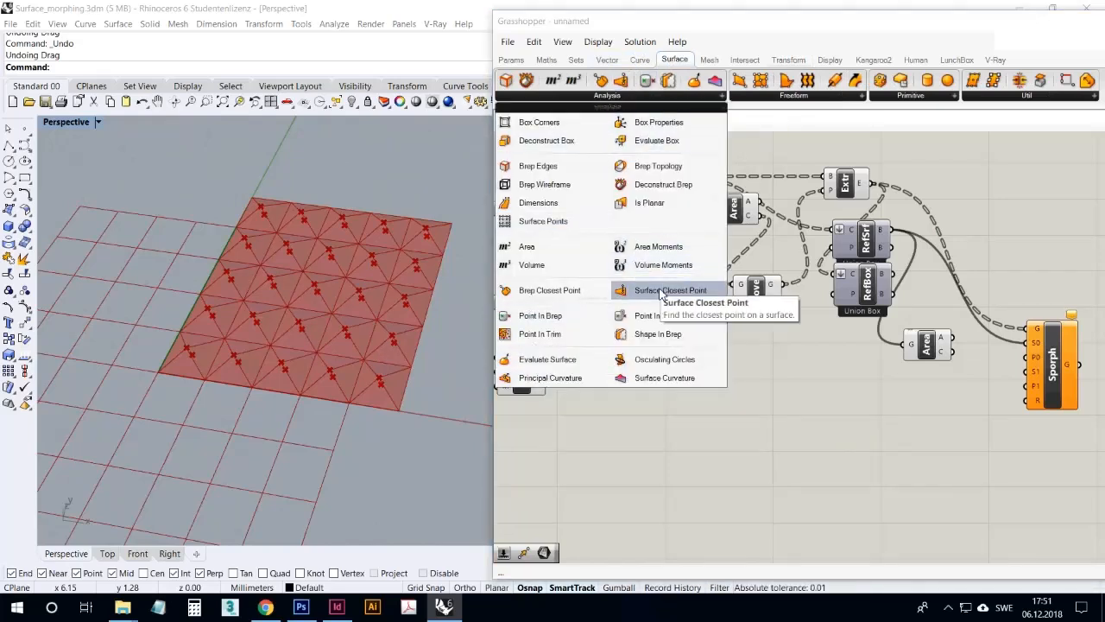
drag(660, 291, 889, 389)
double_click(806, 447)
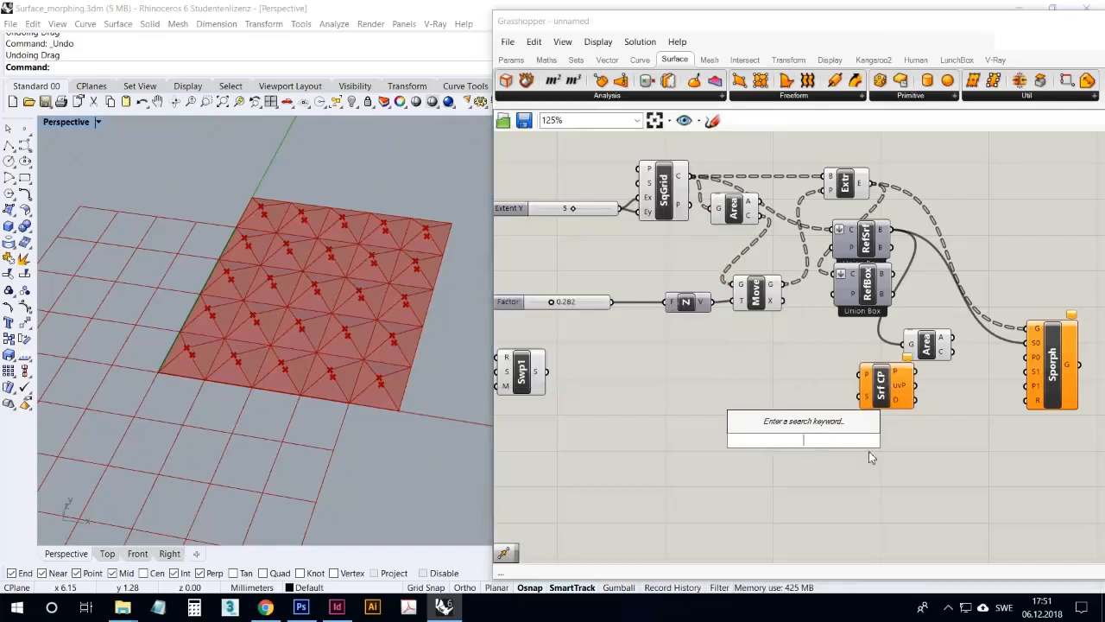
text(uv)
key(BackSpace)
key(BackSpace)
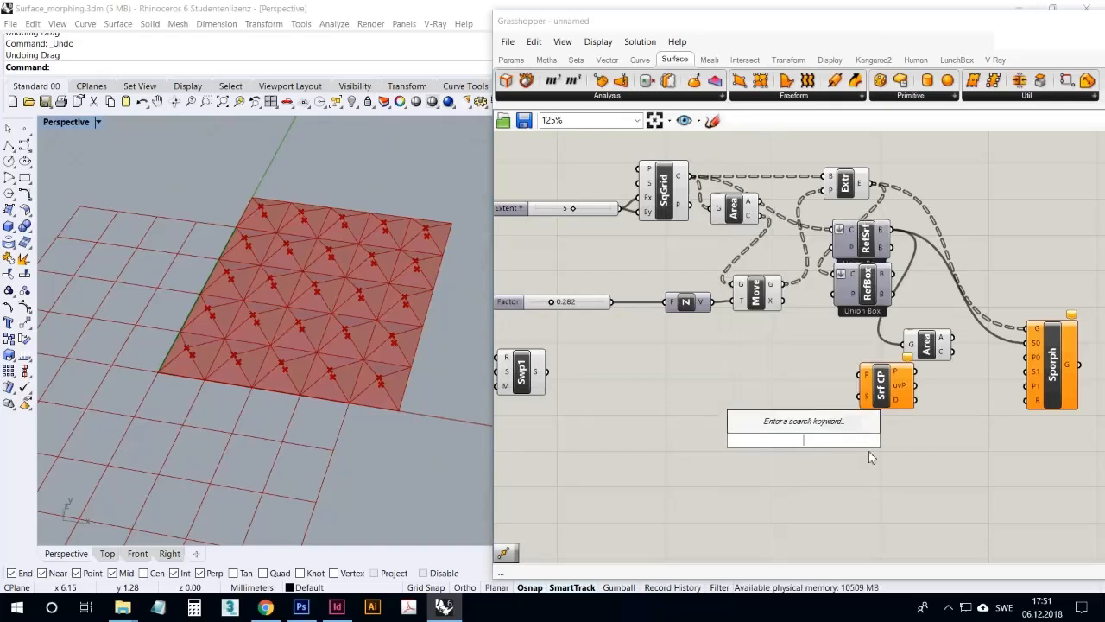
text(para)
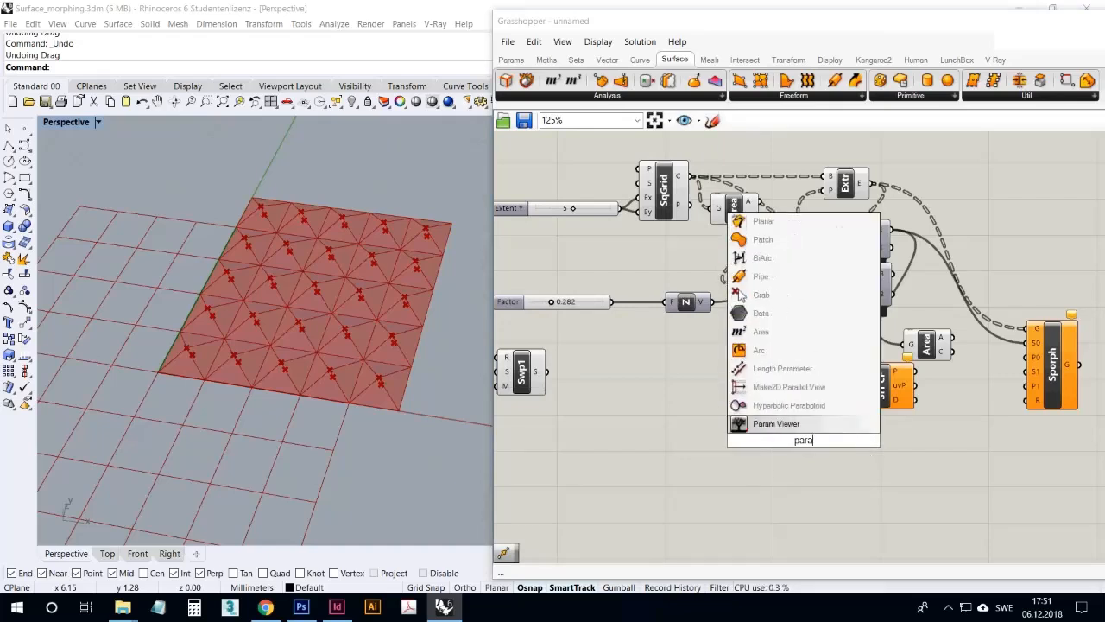
key(BackSpace)
key(BackSpace)
key(BackSpace)
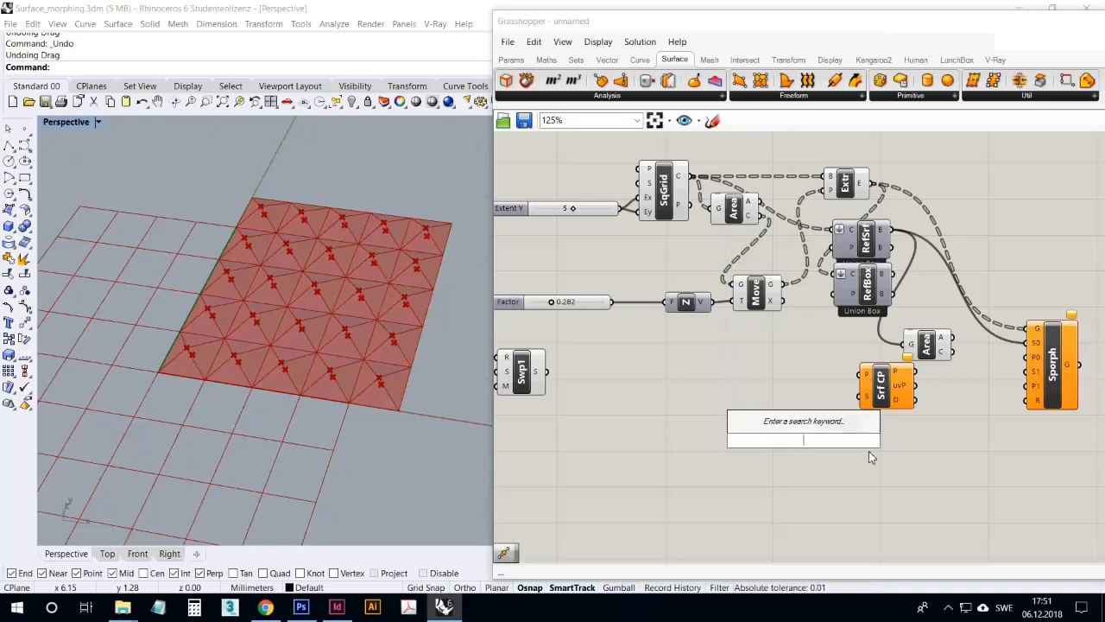
text(clo)
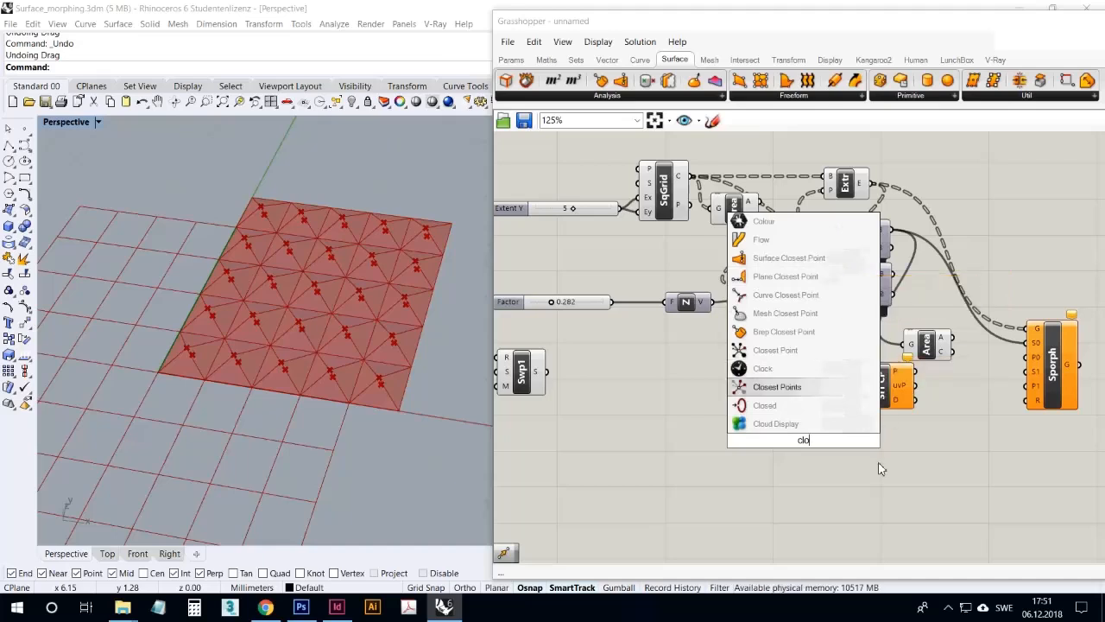
key(BackSpace)
key(BackSpace)
key(BackSpace)
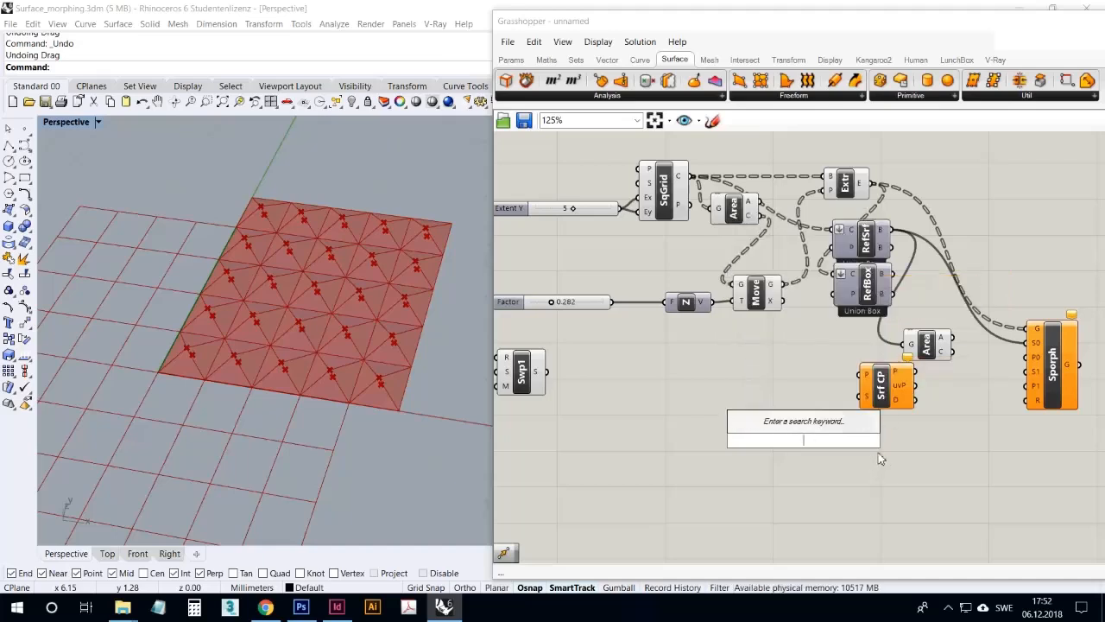
key(Escape)
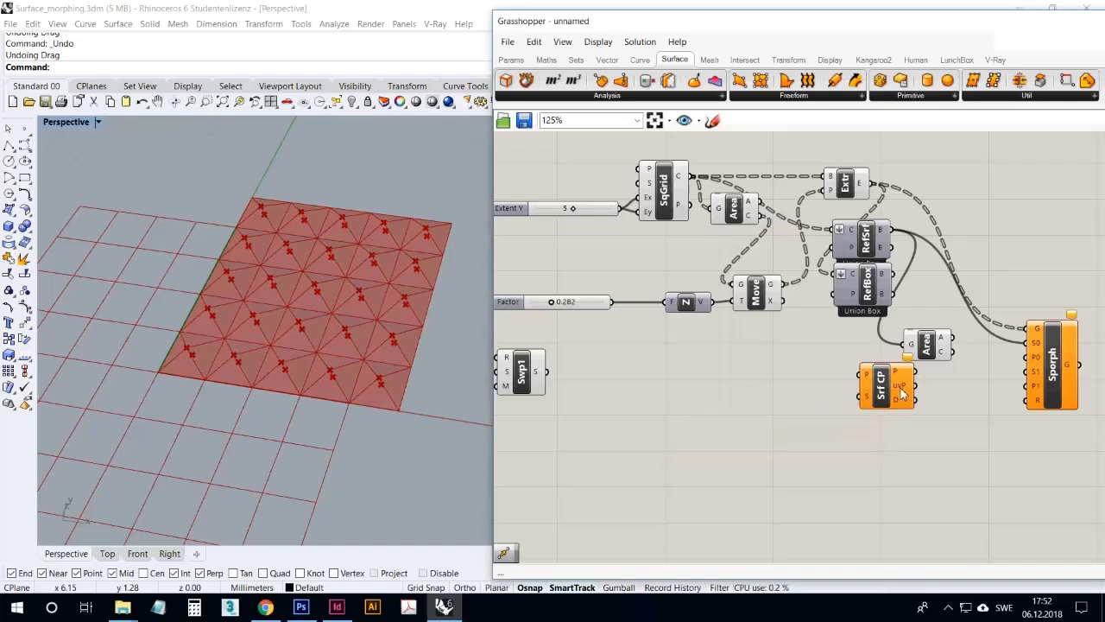
Space out the Area, Surface Closest Point and Sporph components to leave room for their wires
drag(922, 354, 928, 344)
drag(893, 379, 940, 379)
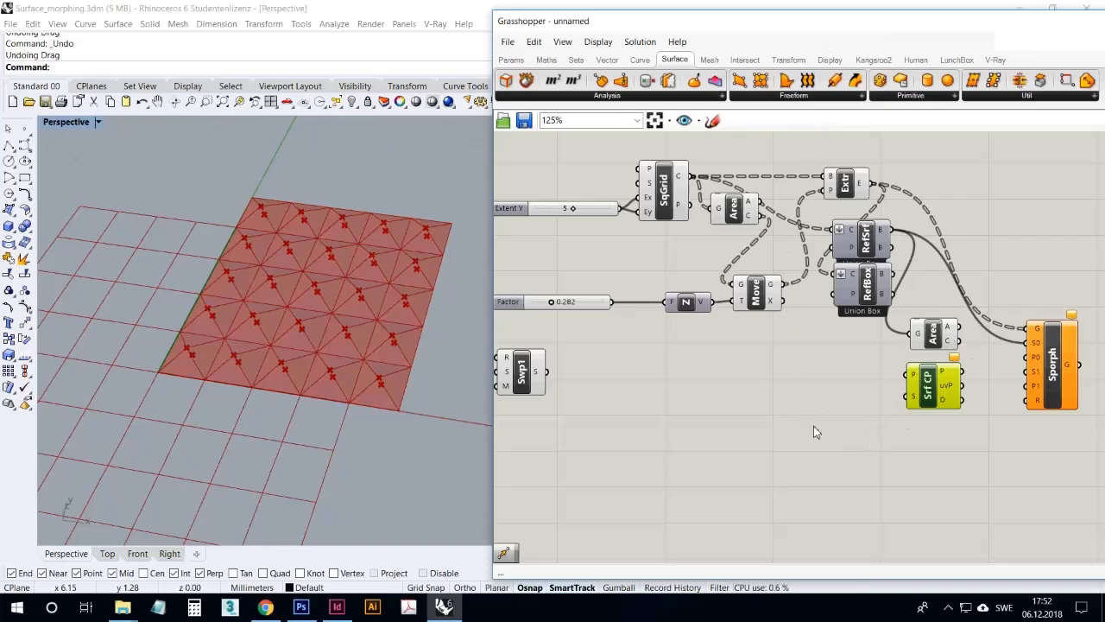
right_drag(879, 438, 786, 425)
drag(956, 363, 995, 350)
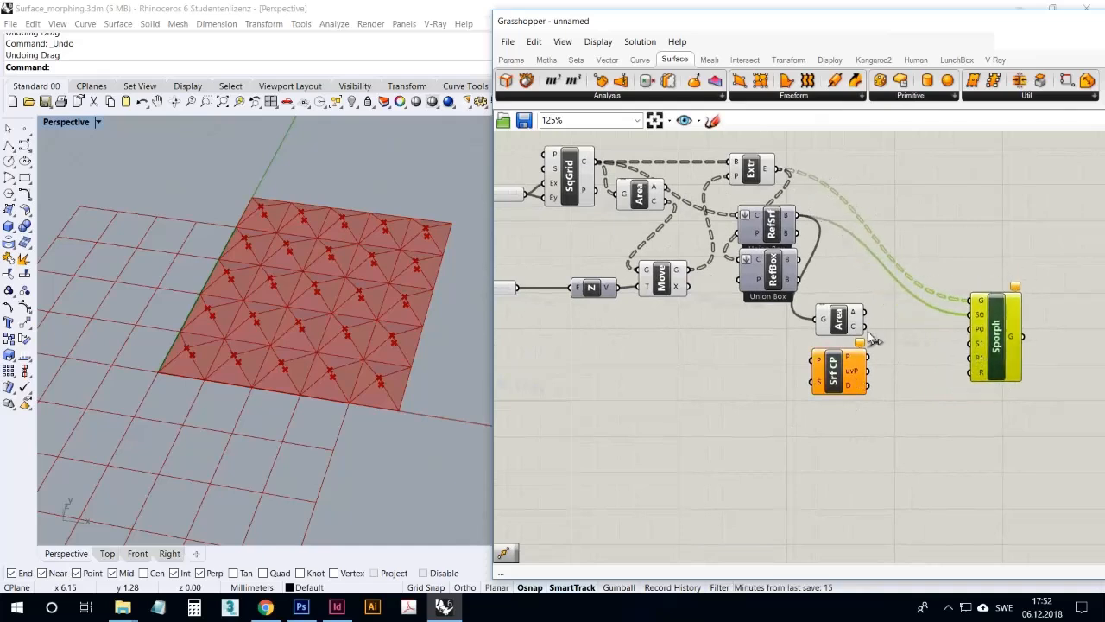
drag(827, 364, 874, 364)
click(873, 457)
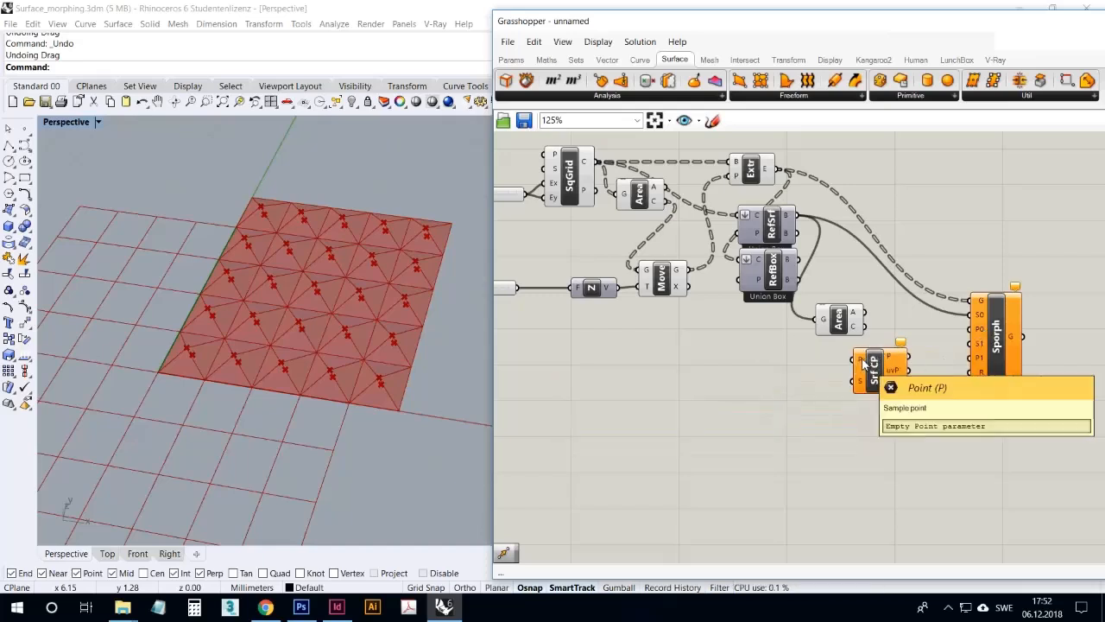
Connect Area's centroid to the point input of Surface Closest Point and RefSrf's box output to its surface input
click(833, 320)
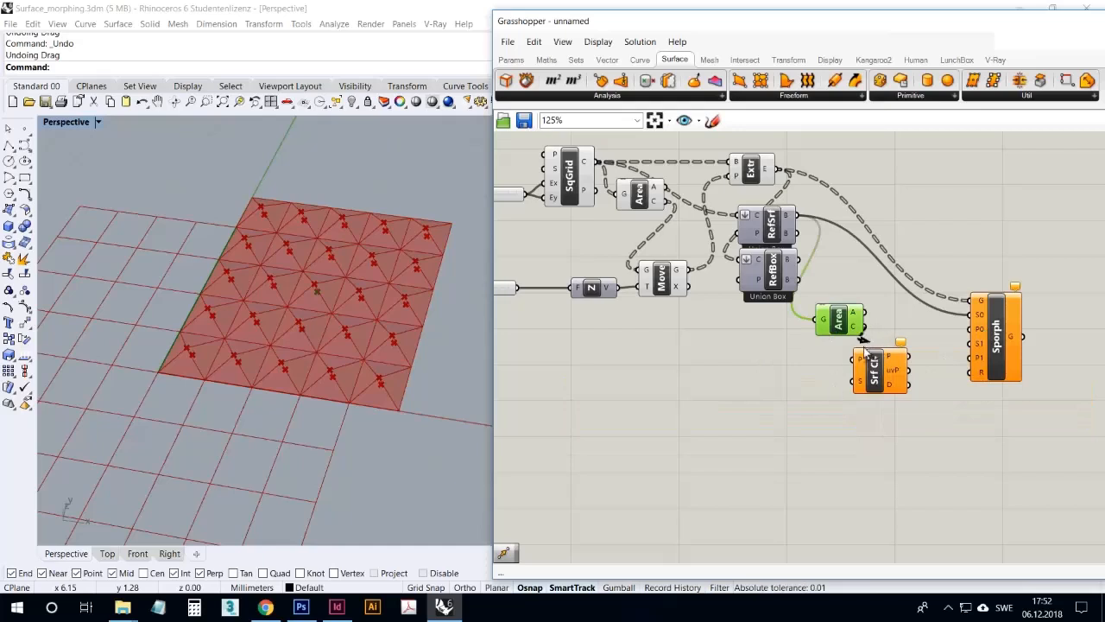
drag(879, 374, 905, 354)
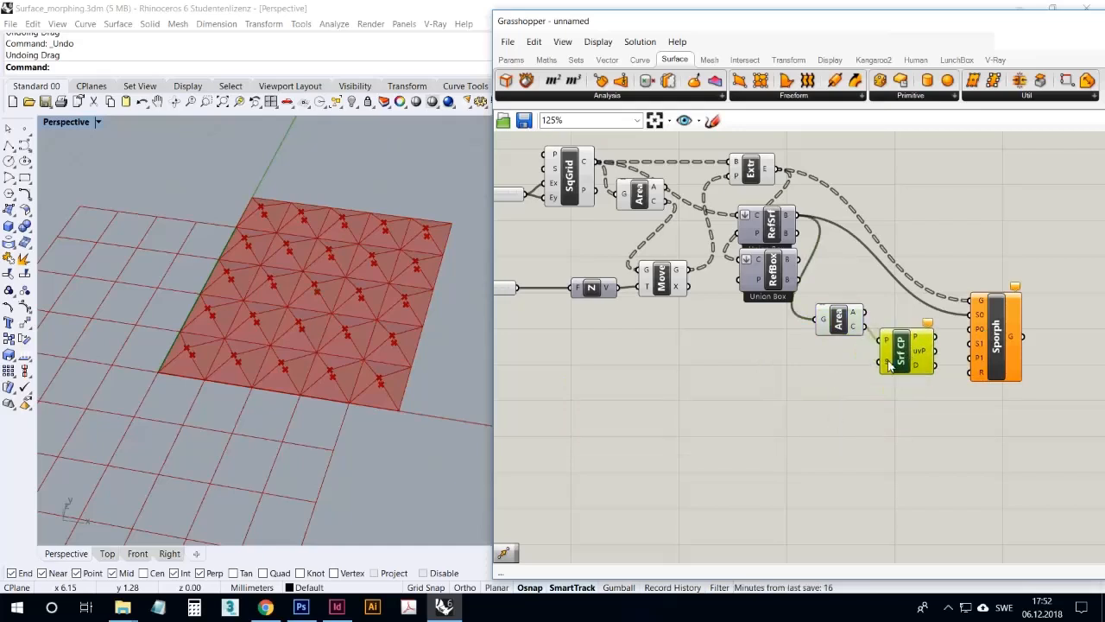
drag(887, 362, 904, 341)
right_drag(904, 341, 846, 388)
drag(894, 356, 935, 315)
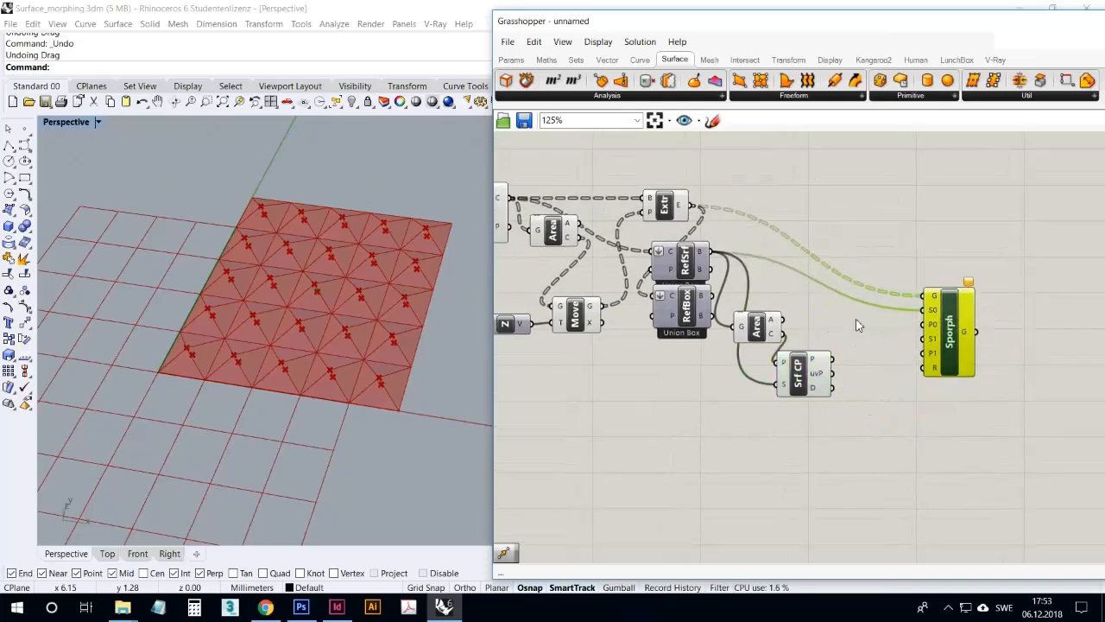
Move the Area and Surface Closest Point components closer to Sporph, keeping Area just above Surface Closest Point
drag(771, 324, 797, 314)
drag(806, 373, 832, 367)
drag(801, 322, 805, 317)
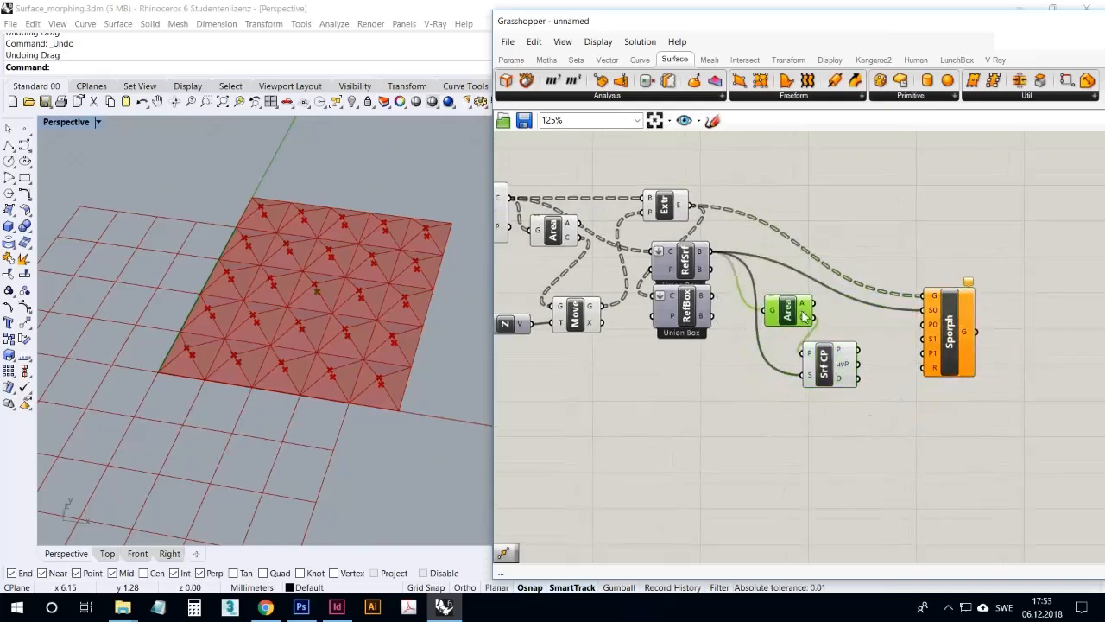
click(844, 440)
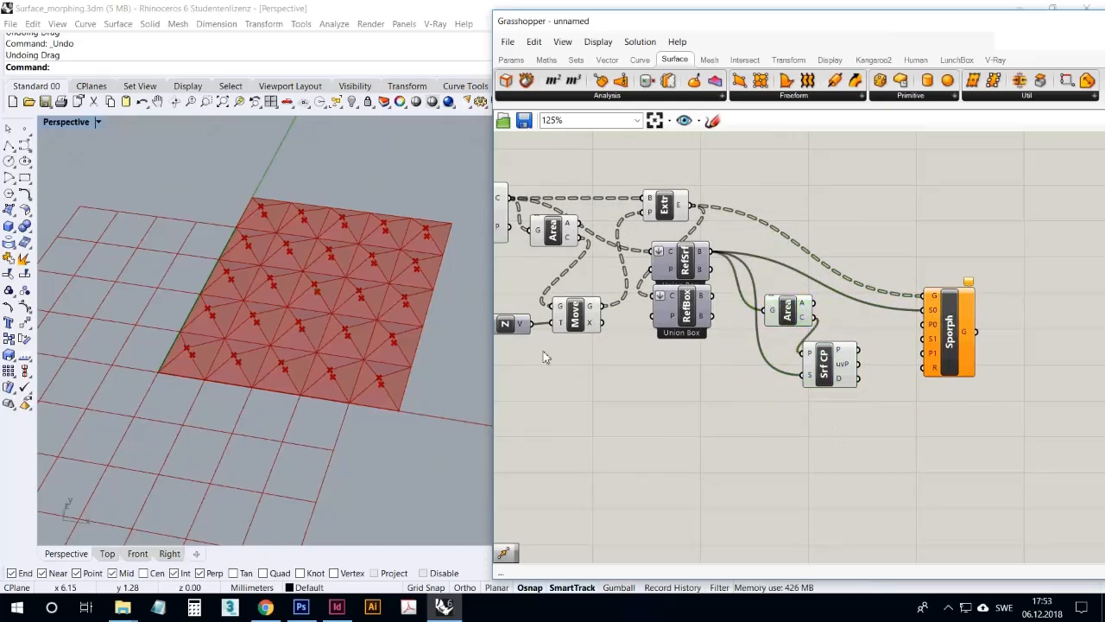
Move Sporph farther from Surface Closest Point and select Surface Closest Point to check its point in the viewport
mouse_move(417, 347)
right_down()
mouse_move(444, 337)
mouse_move(433, 336)
right_up()
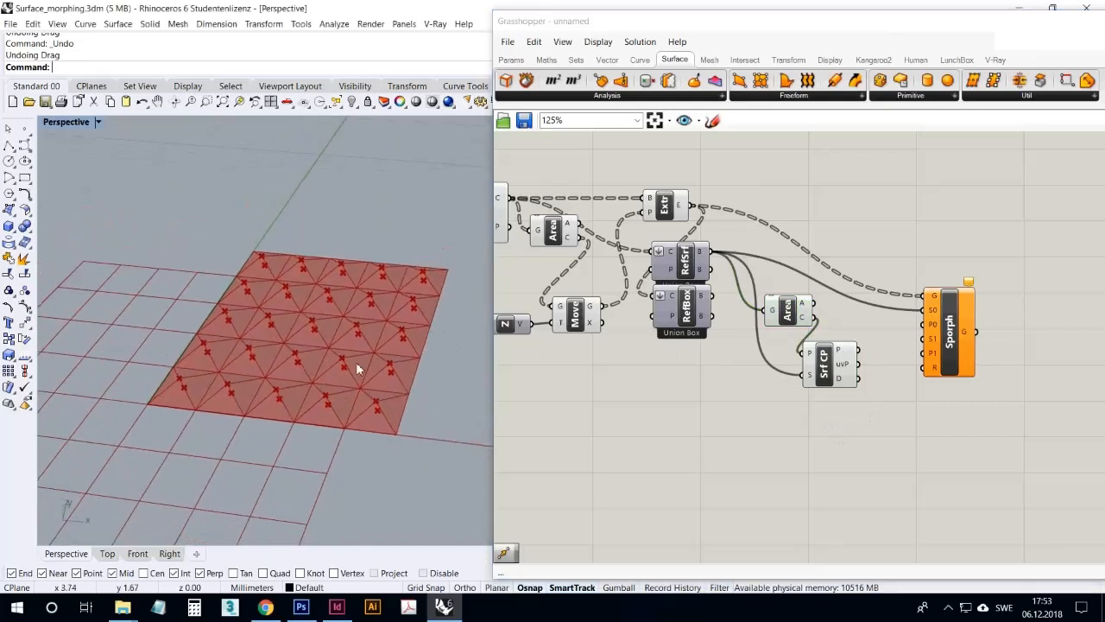
scroll(357, 361, down, 3)
scroll(359, 361, up, 2)
drag(956, 338, 1007, 344)
click(835, 356)
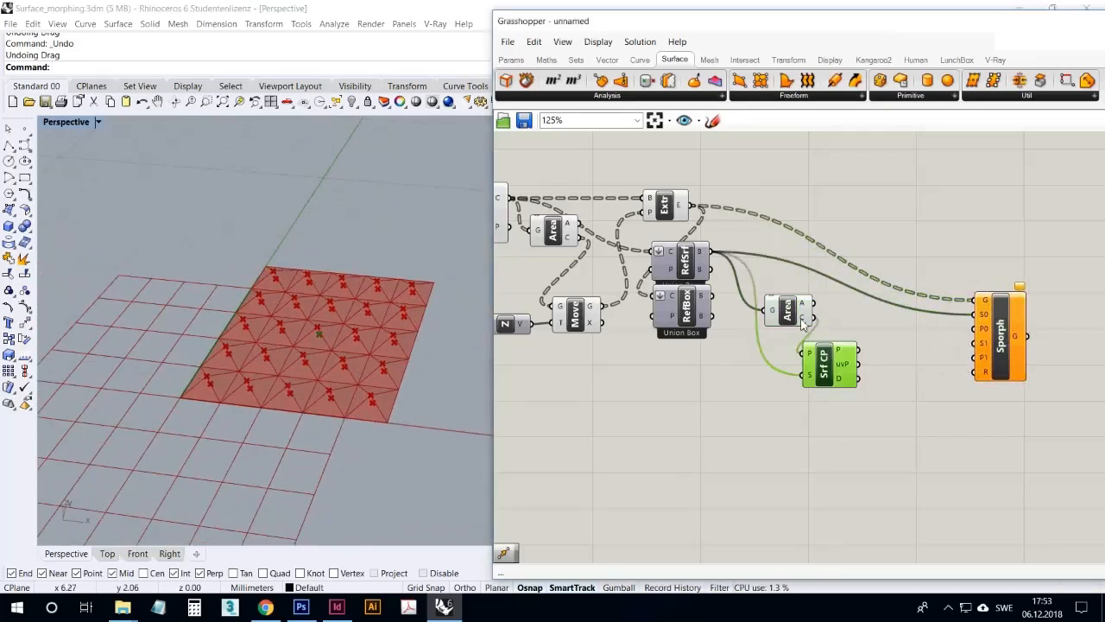
Connect Surface Closest Point's UV point output to Sporph's P0 input and line up Area and Surface Closest Point in a row
click(789, 313)
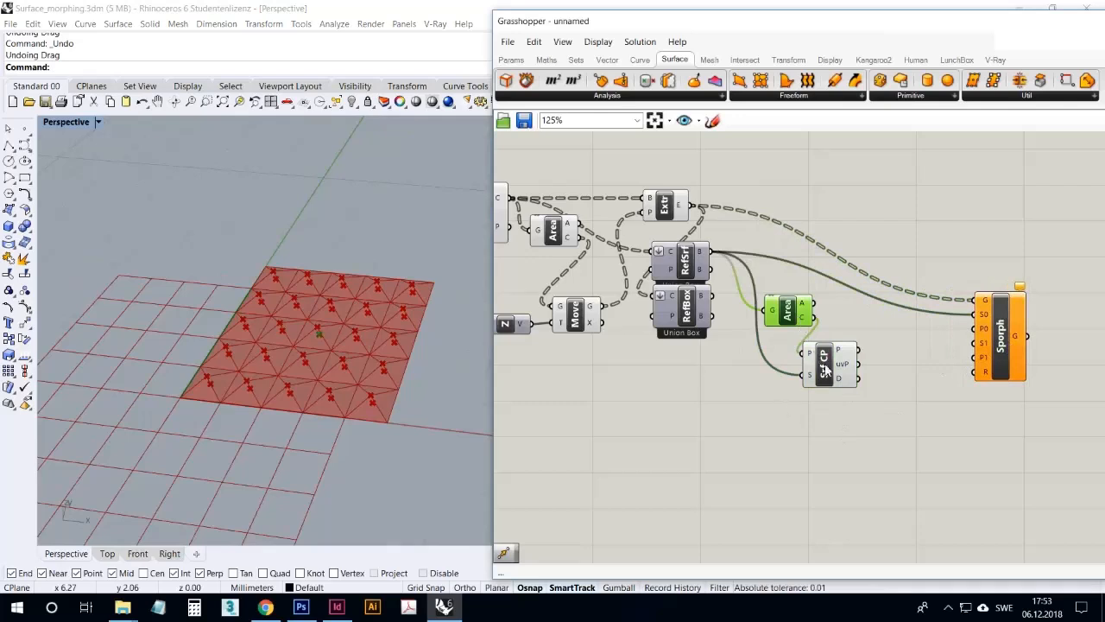
click(833, 466)
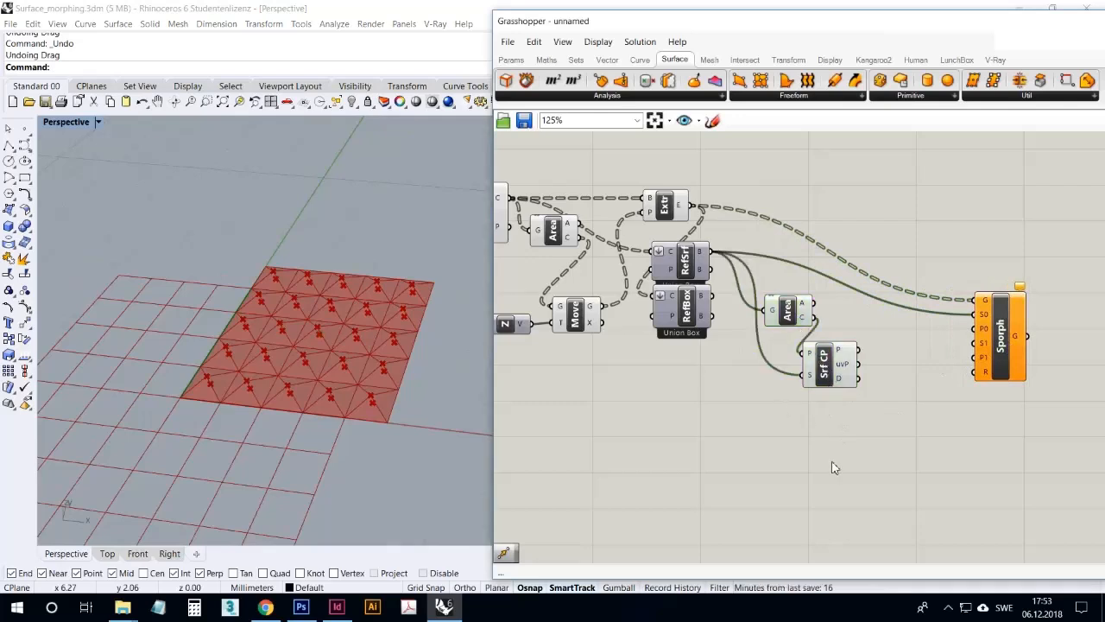
drag(858, 363, 975, 329)
drag(825, 364, 860, 340)
drag(795, 317, 794, 326)
right_drag(830, 396, 810, 393)
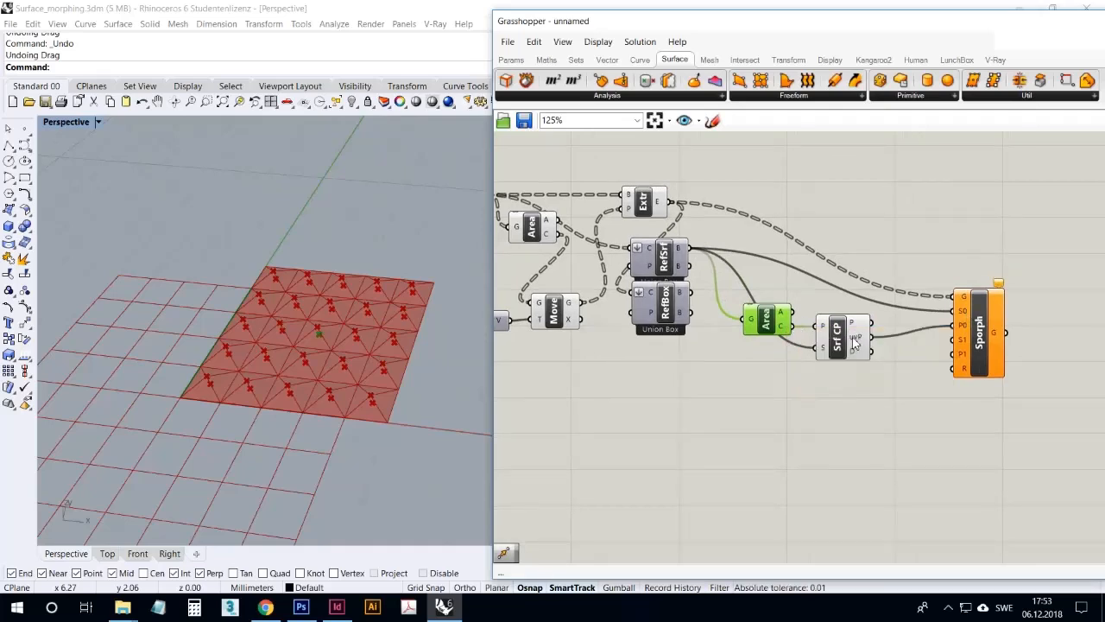
Inspect the UV point output of Surface Closest Point to read the base parameter's coordinates
mouse_move(855, 342)
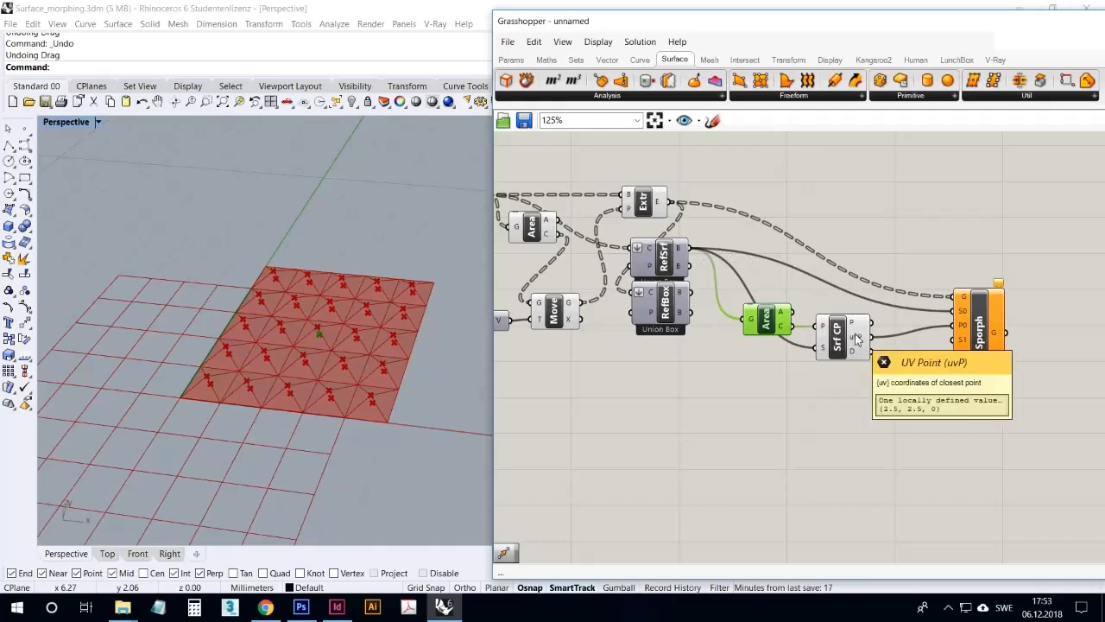
right_click(858, 455)
click(841, 447)
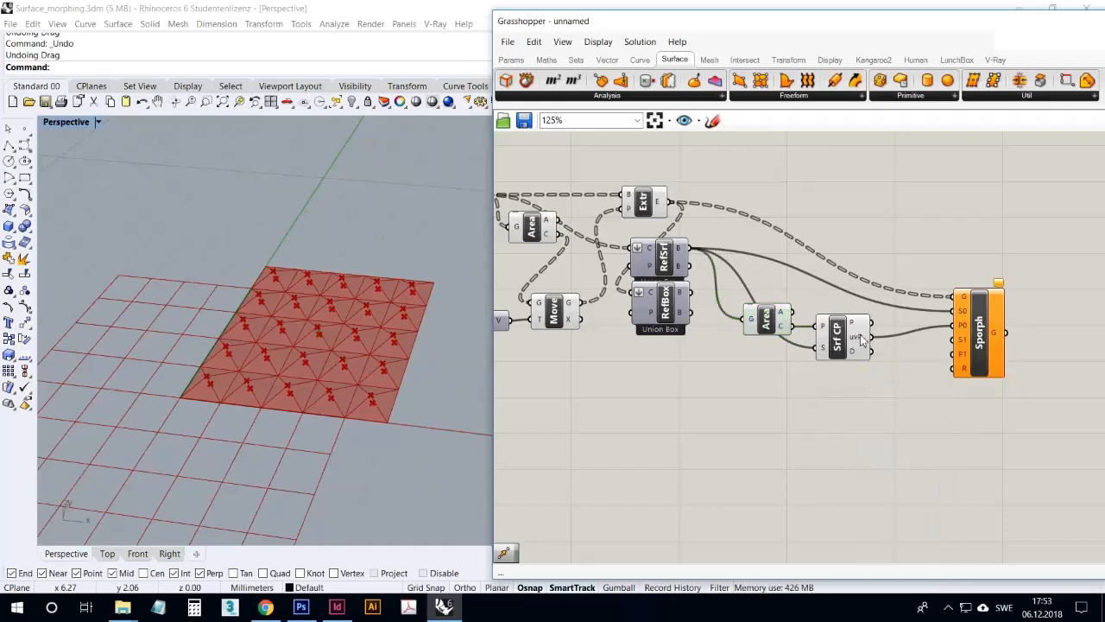
mouse_move(861, 340)
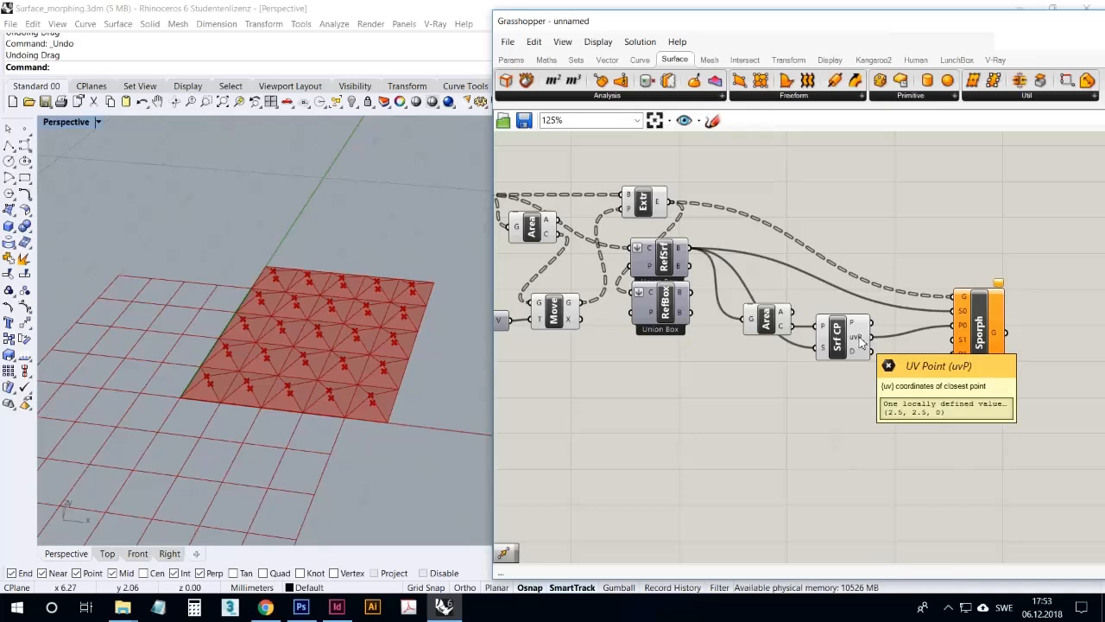
Move Sporph slightly away from Surface Closest Point and check what its P1 target parameter input expects
right_drag(254, 326, 230, 308)
scroll(230, 349, down, 8)
scroll(313, 320, up, 5)
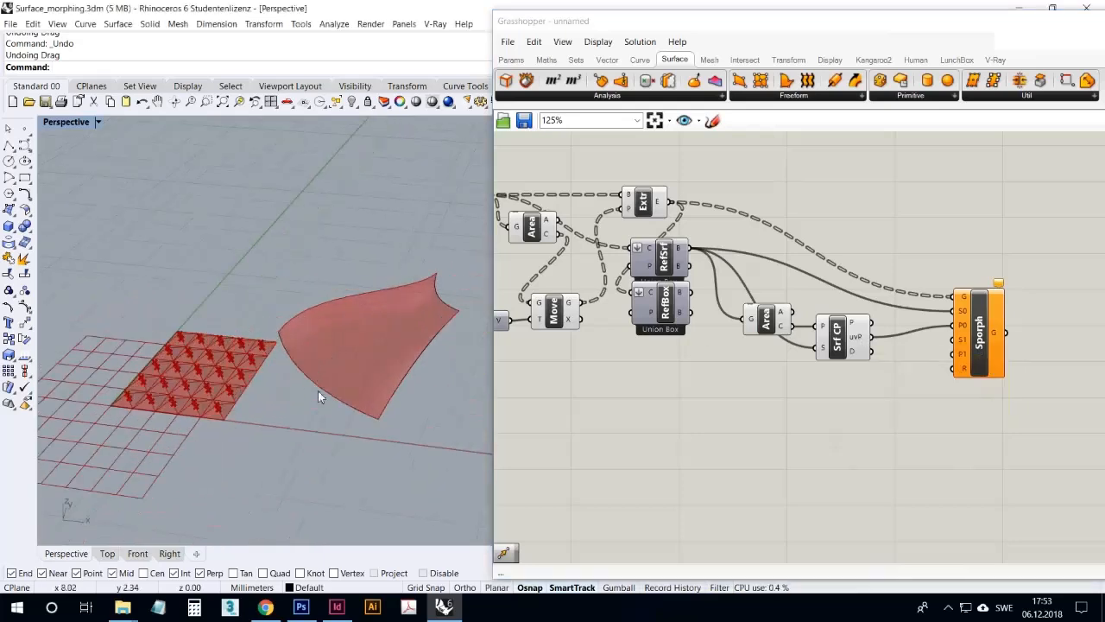
scroll(266, 420, up, 1)
drag(985, 346, 1002, 354)
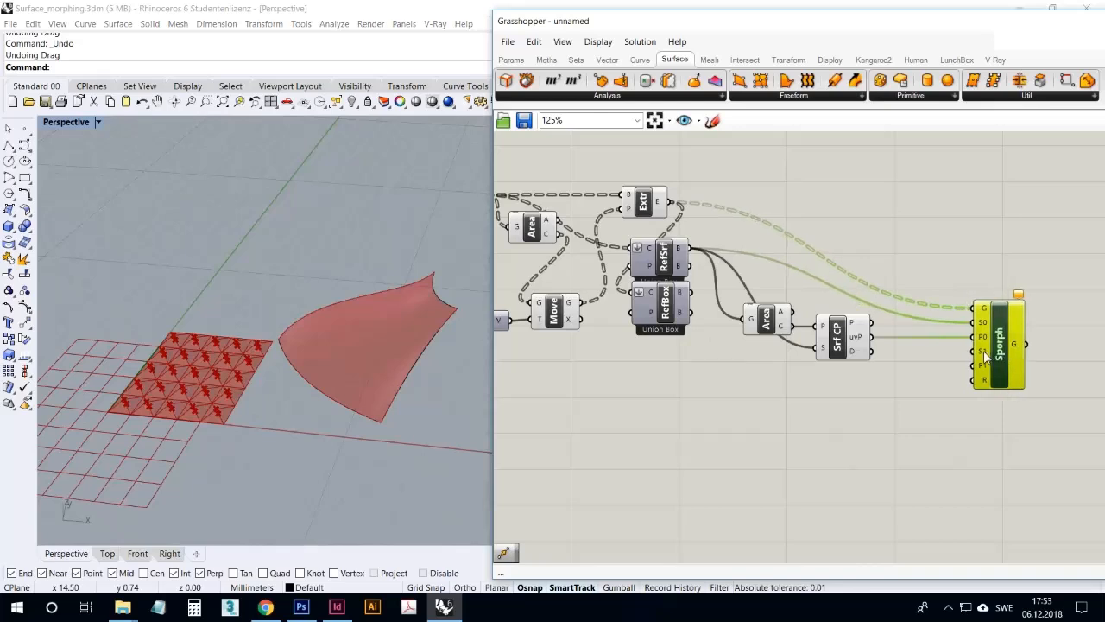
mouse_move(985, 355)
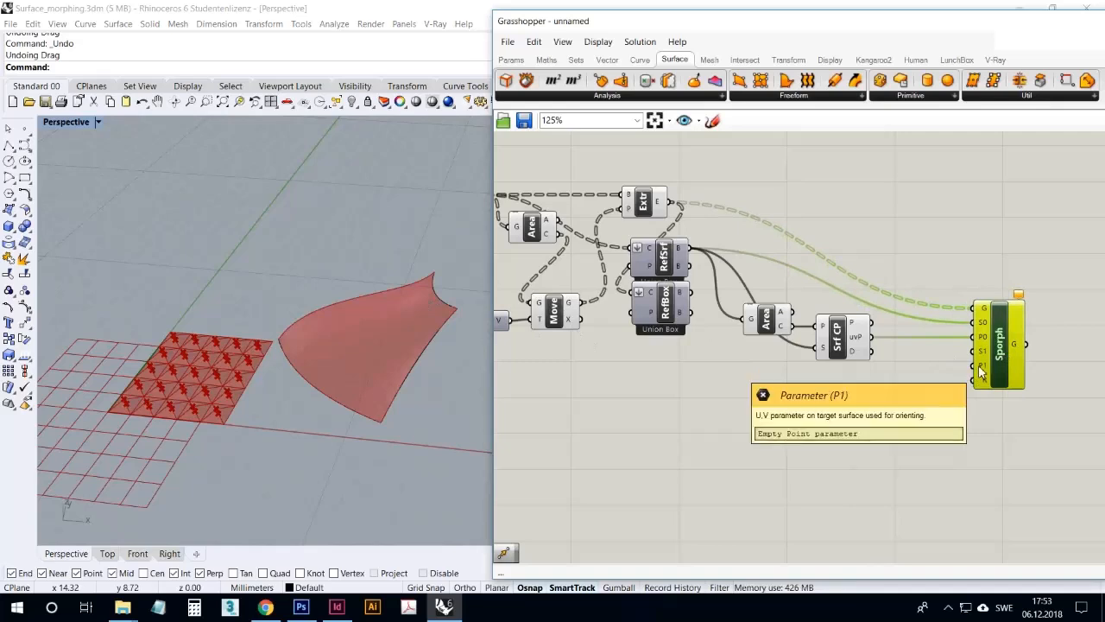
click(892, 440)
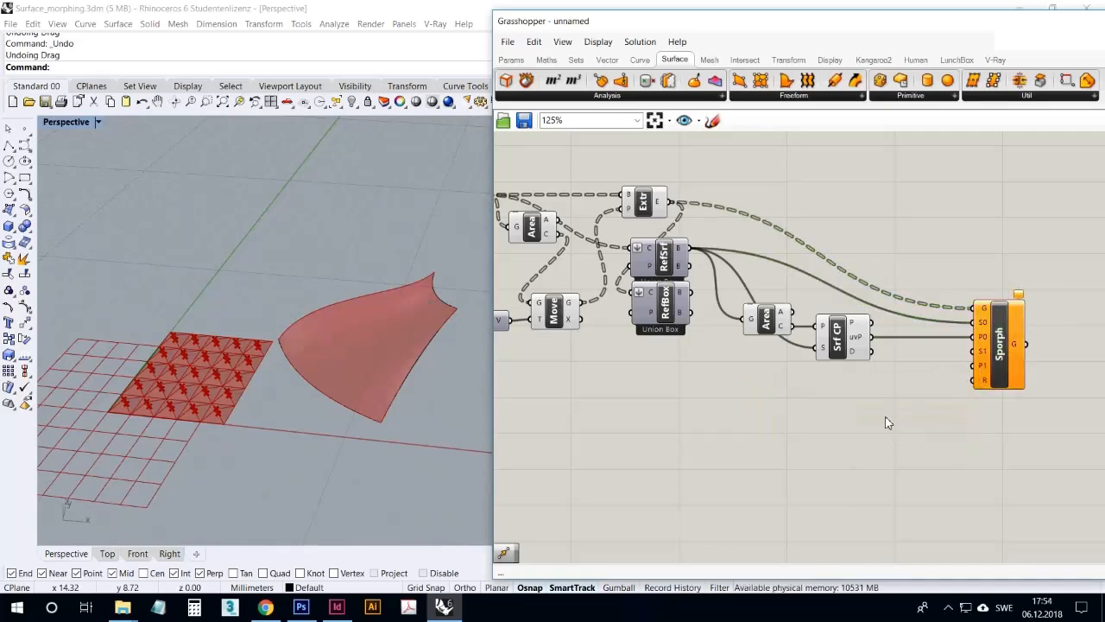
Move the Sweep1 component closer to the main graph and duplicate Area and Surface Closest Point just below the originals
right_drag(887, 423, 979, 420)
scroll(985, 389, down, 2)
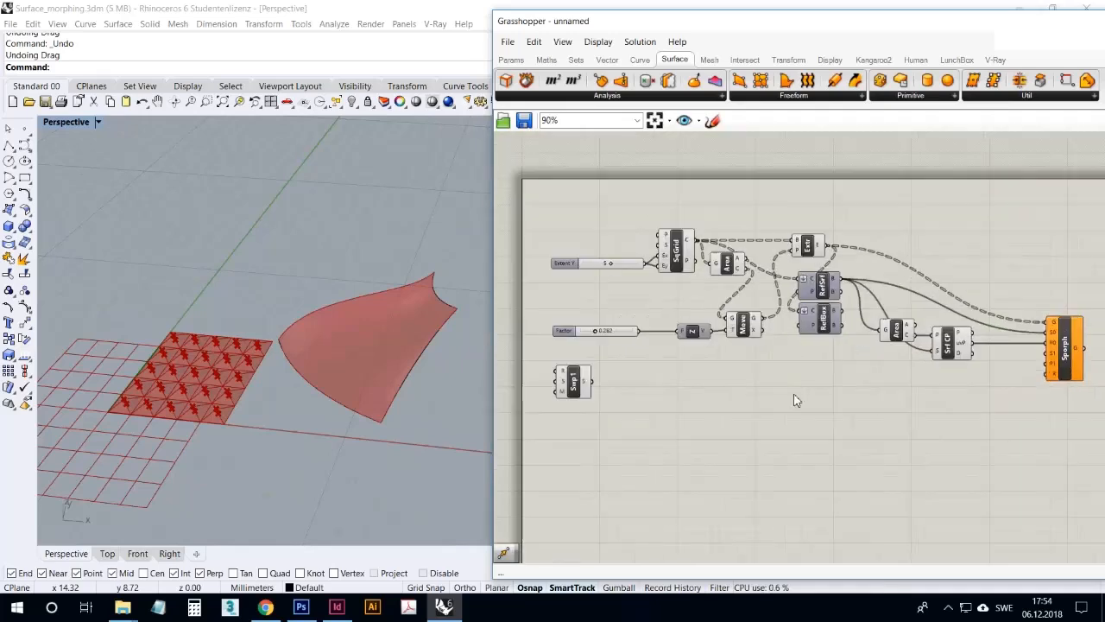
drag(570, 390, 698, 400)
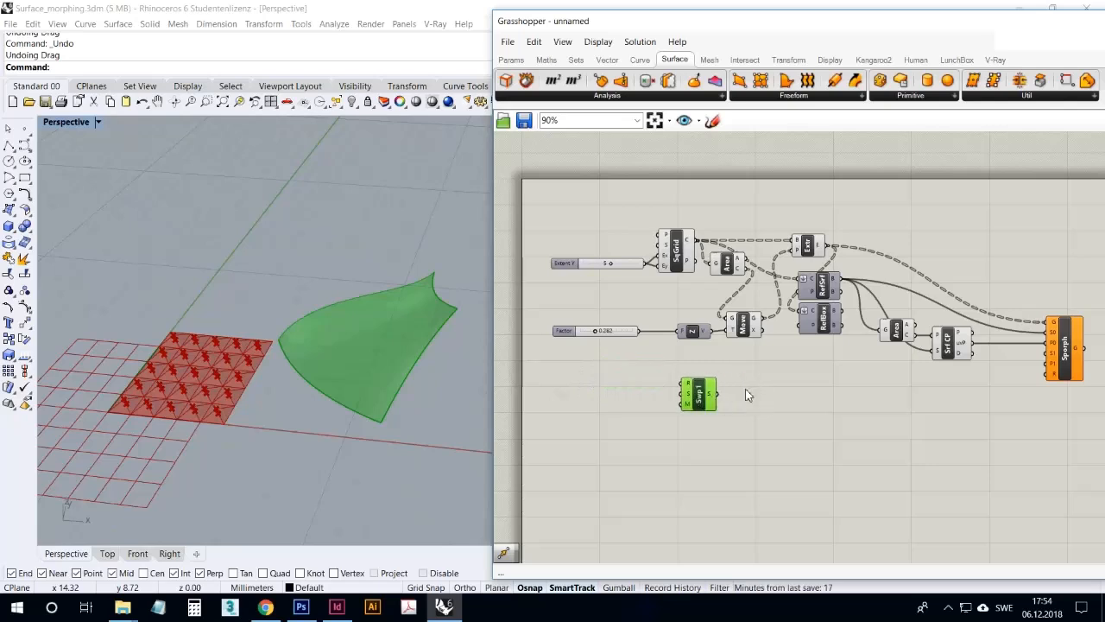
click(876, 406)
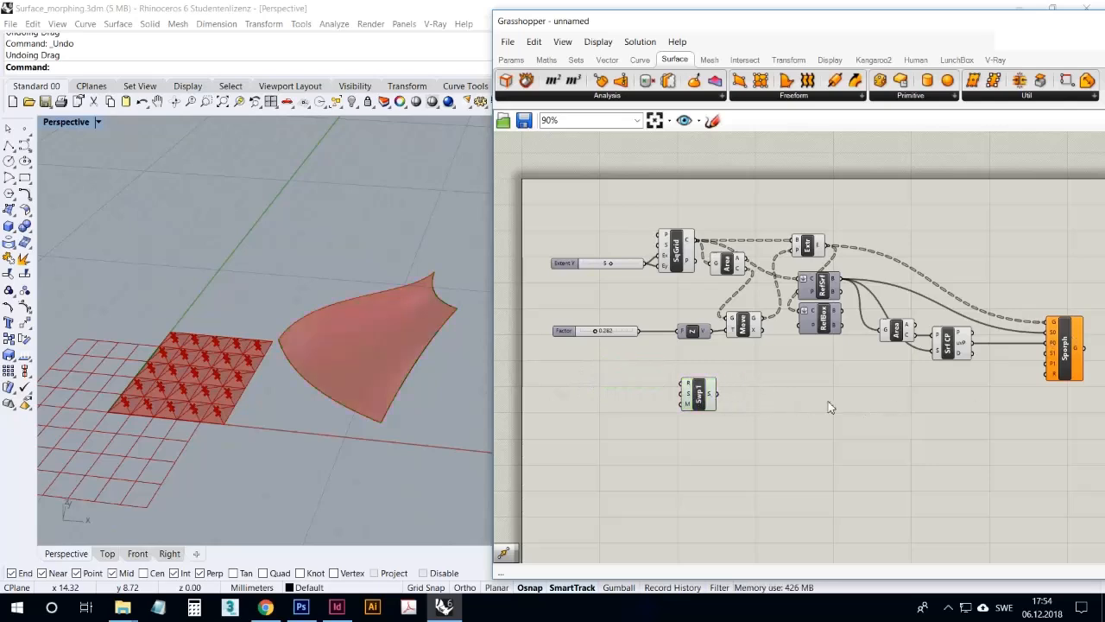
drag(987, 382, 946, 407)
click(928, 477)
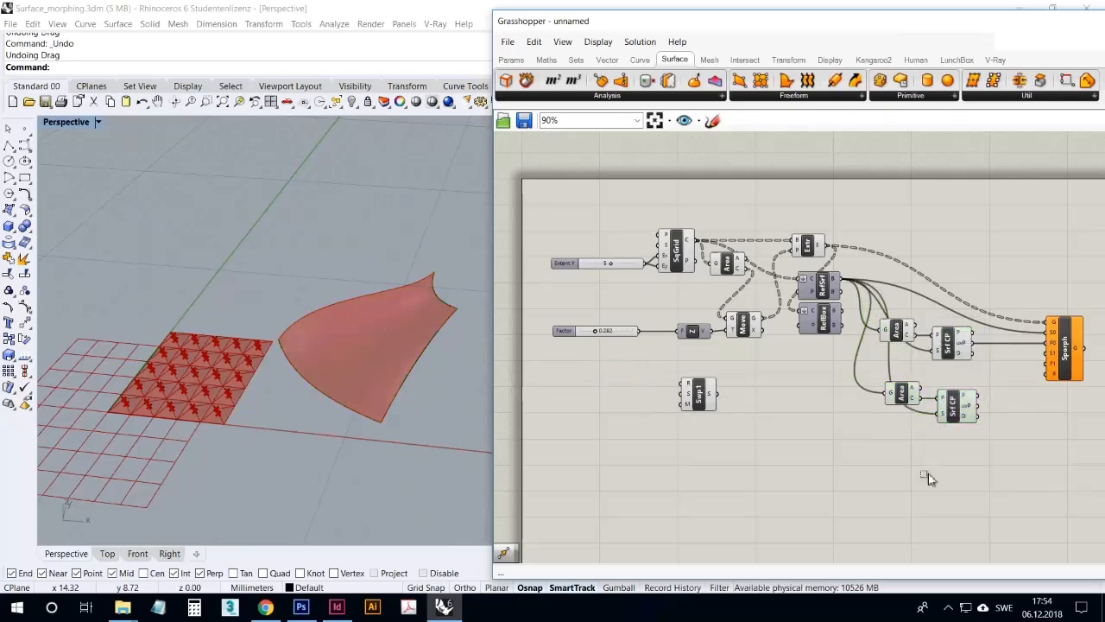
Disconnect RefSrf from the duplicated Area and Surface Closest Point, and connect Sweep1's surface output to the duplicated Area
click(949, 417)
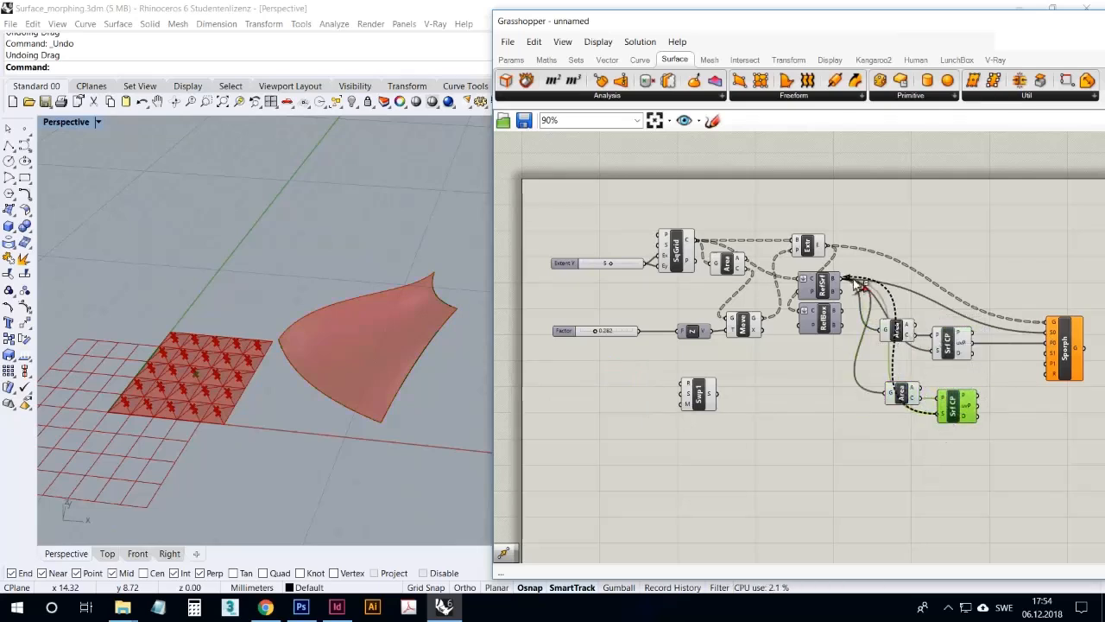
click(916, 438)
drag(722, 398, 890, 393)
Select the duplicated Area component and examine its centroid relative to the swept surface from several angles
right_drag(357, 394, 524, 347)
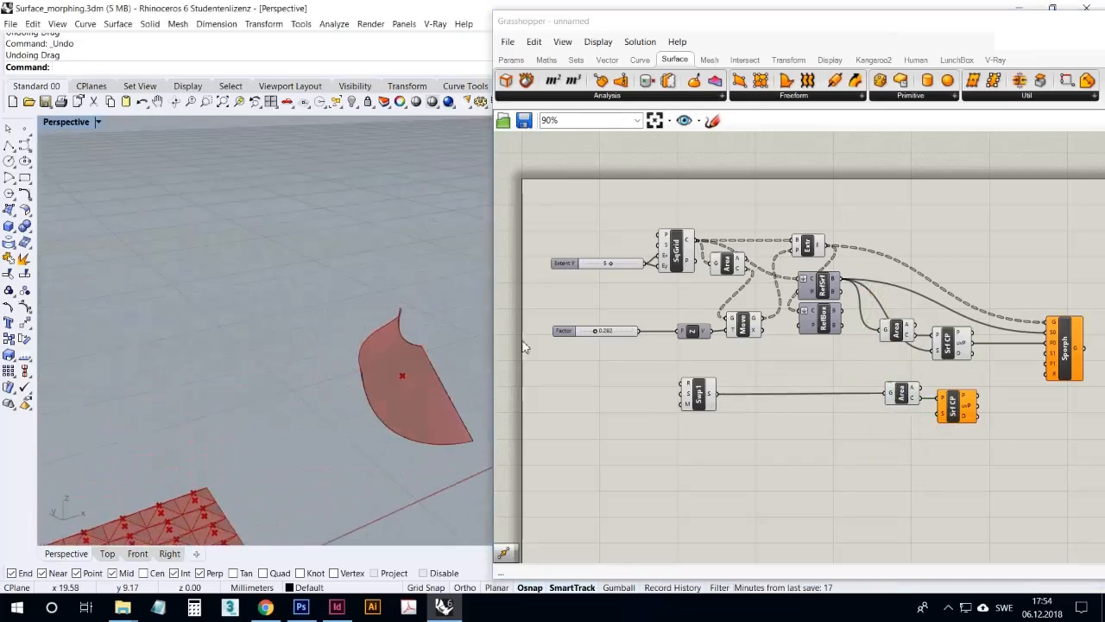
click(902, 394)
right_drag(457, 367, 287, 428)
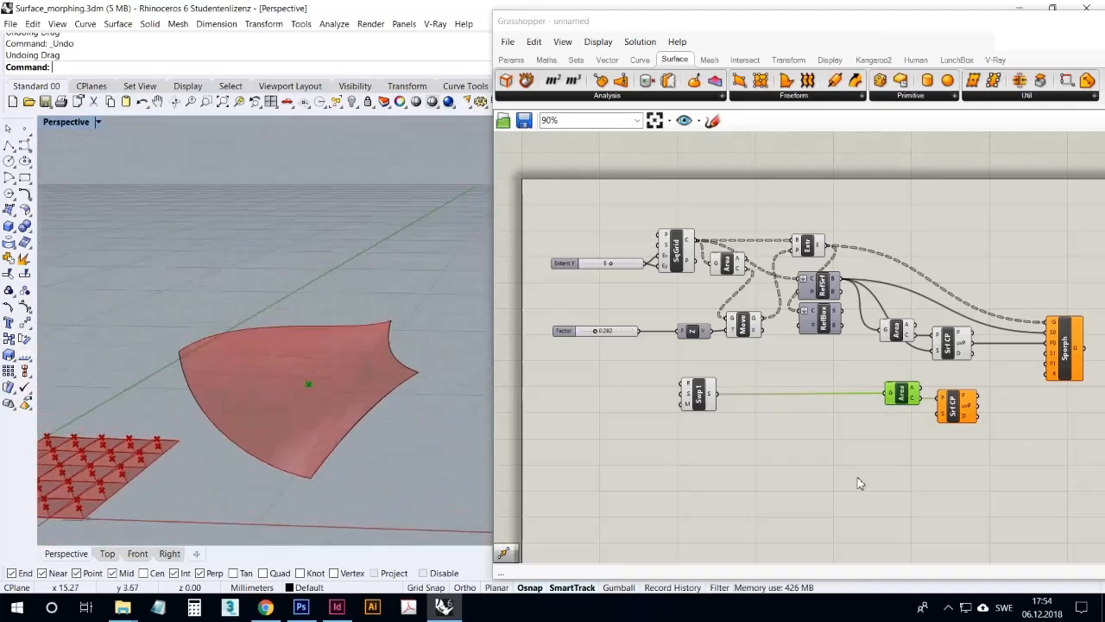
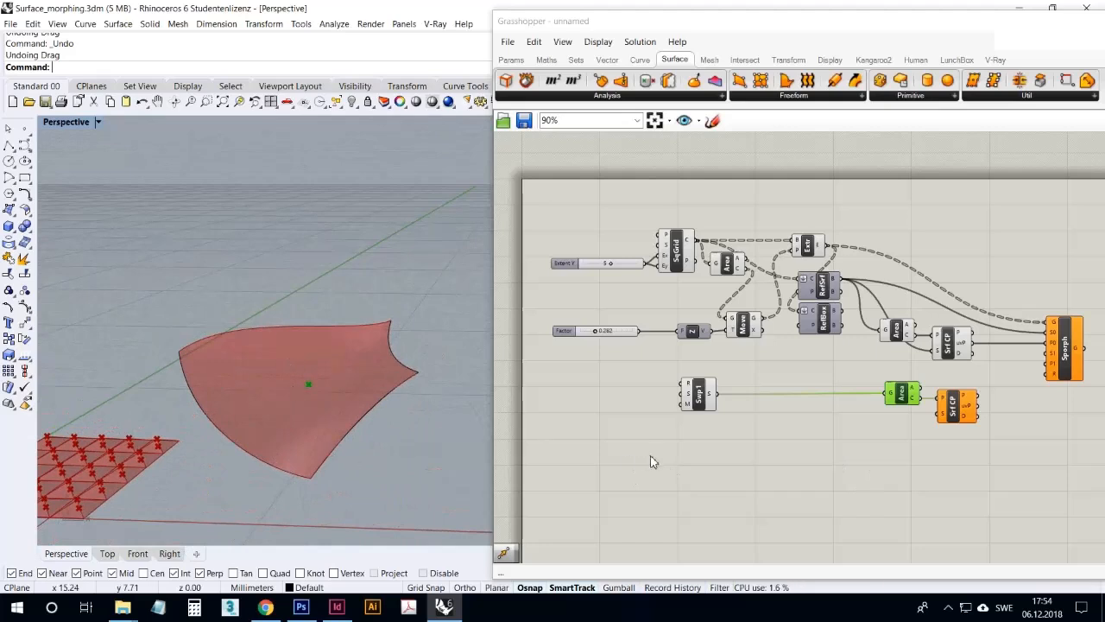
Add a Brep Wireframe component below Sweep1 and connect Sweep1's surface output to its brep input
double_click(796, 473)
text(bre)
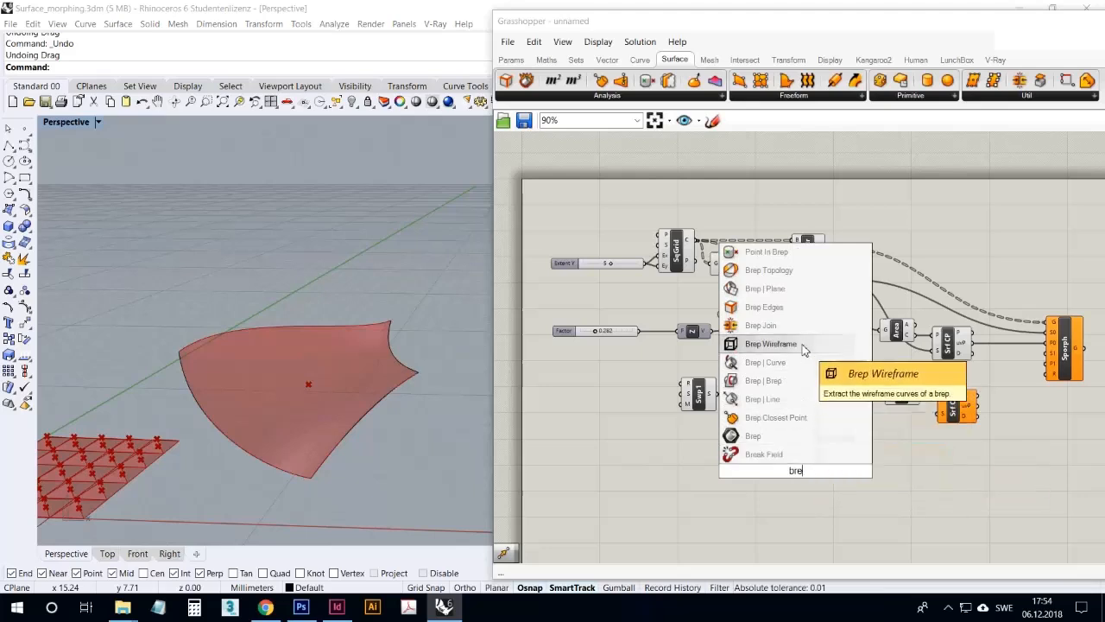
click(782, 344)
drag(728, 401, 783, 444)
Set the Brep Wireframe's density to include the surface's interior isocurves, and move the component closer to Sweep1
right_click(768, 441)
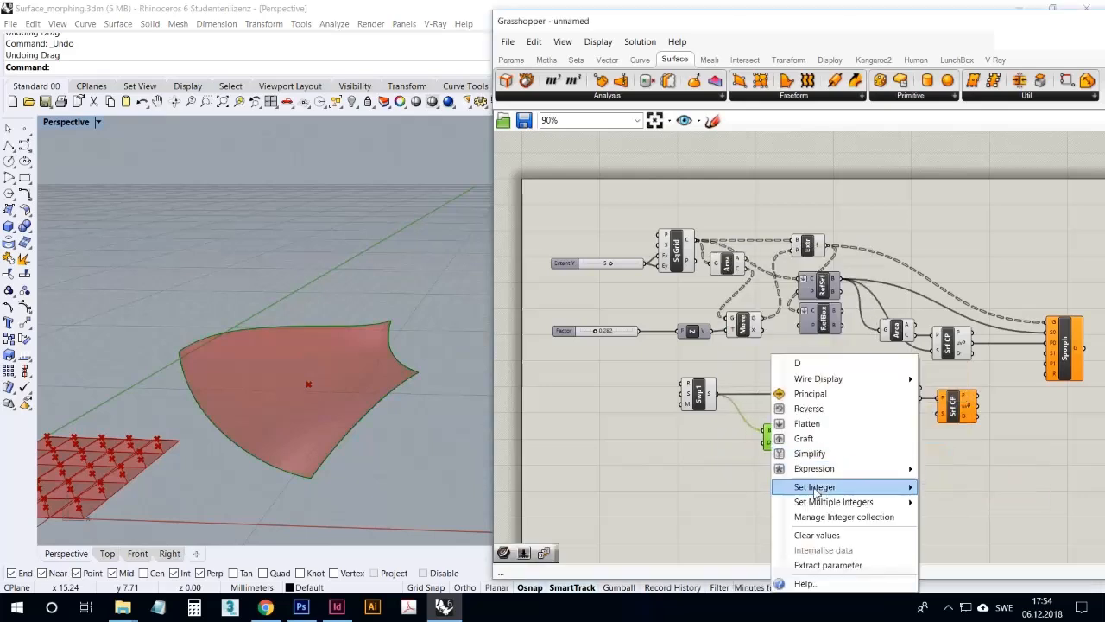
mouse_move(822, 490)
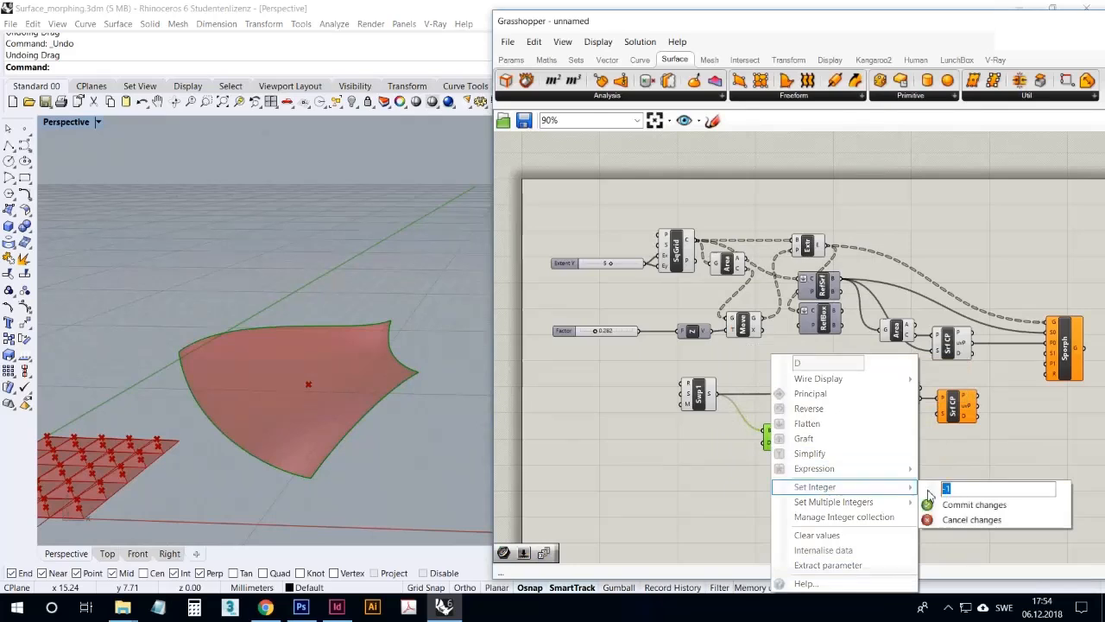
click(929, 503)
click(885, 501)
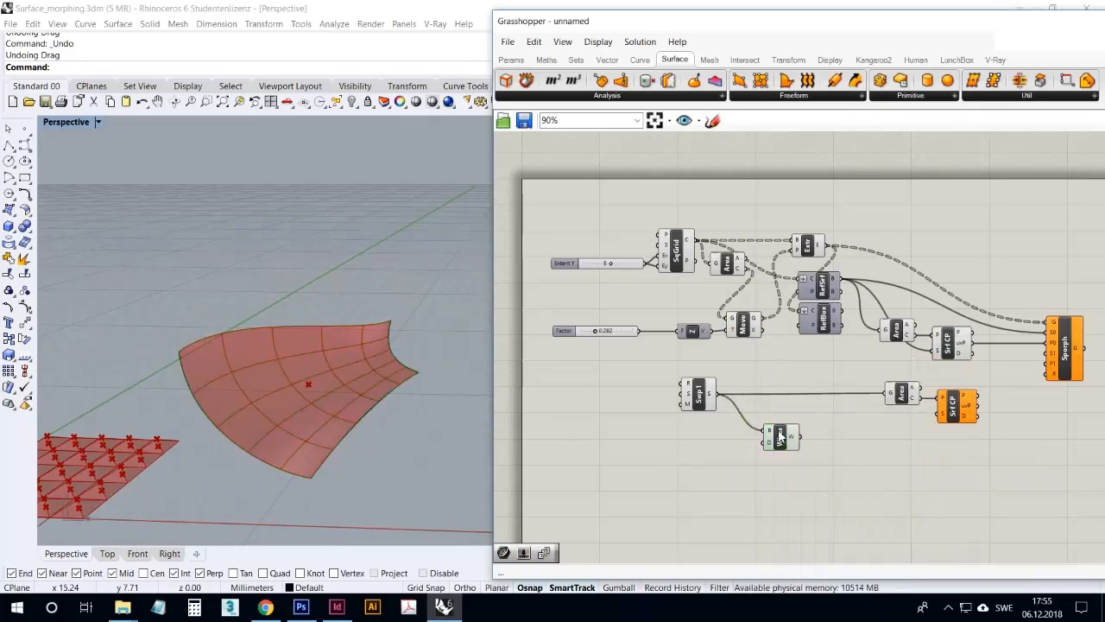
drag(779, 438, 758, 421)
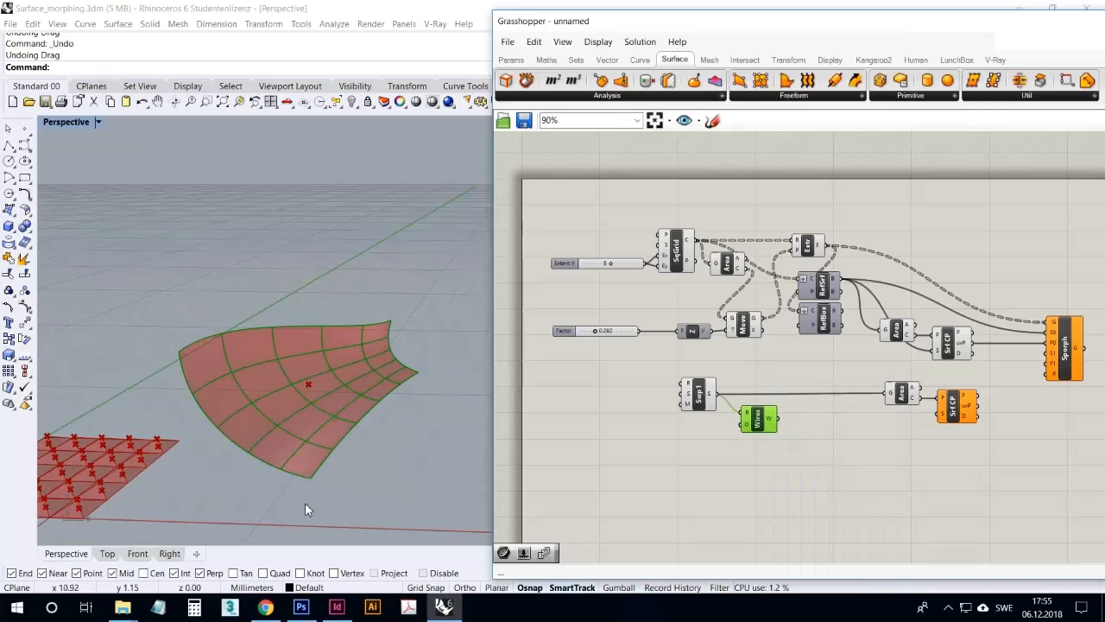
Examine the wireframe curves on the swept surface and its area centroid from several angles, comparing them with the flat base grid
right_drag(284, 461, 320, 521)
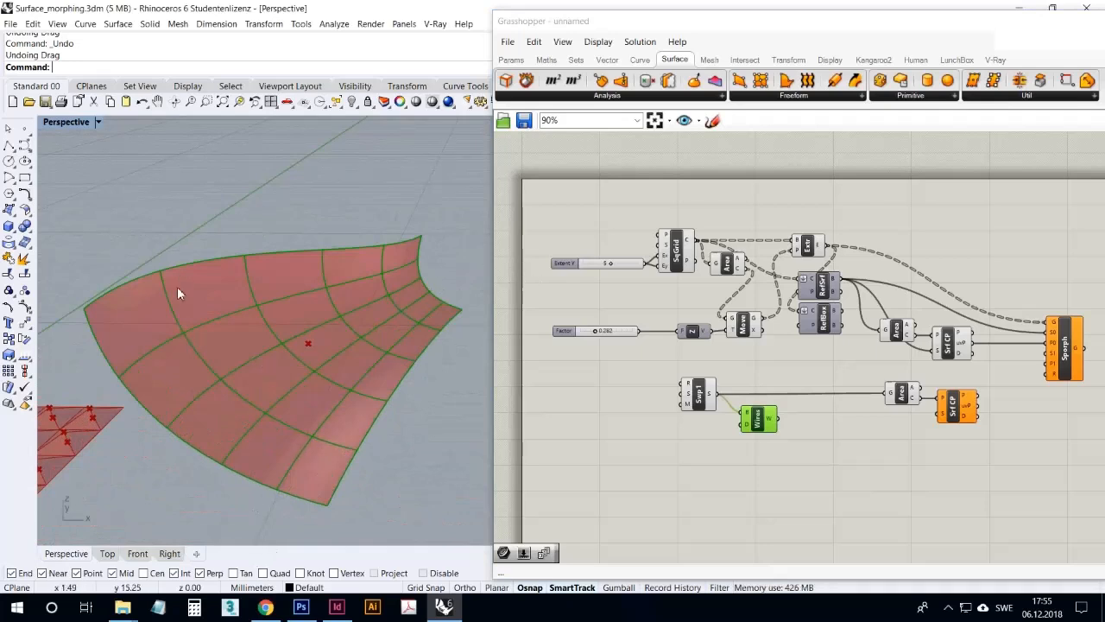
mouse_move(410, 359)
right_down()
mouse_move(365, 372)
mouse_move(444, 340)
mouse_move(389, 364)
right_up()
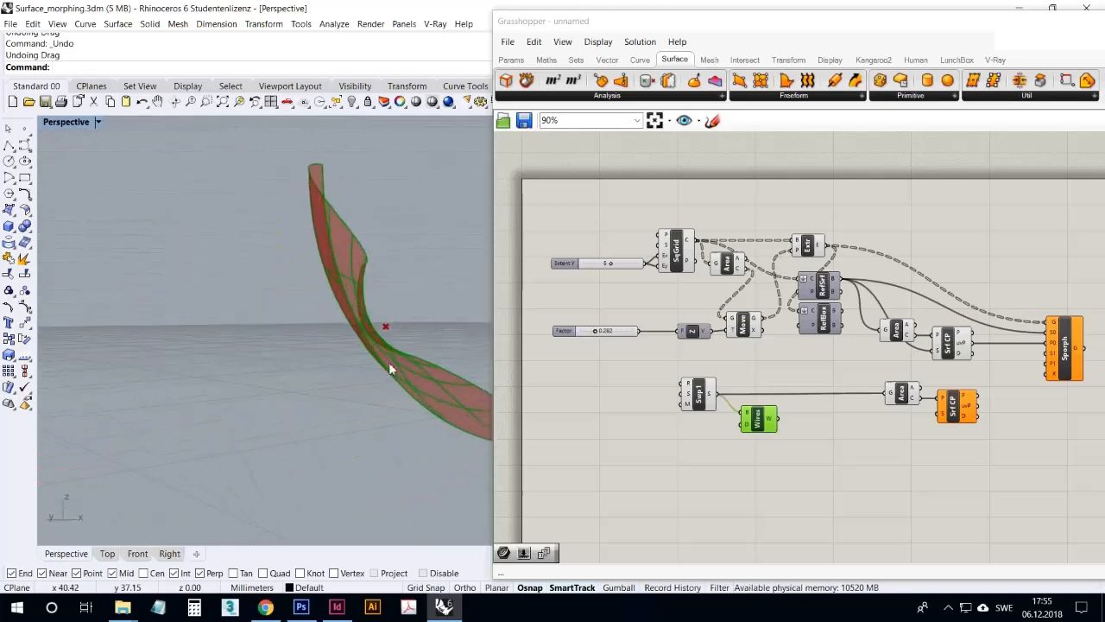
scroll(362, 354, up, 3)
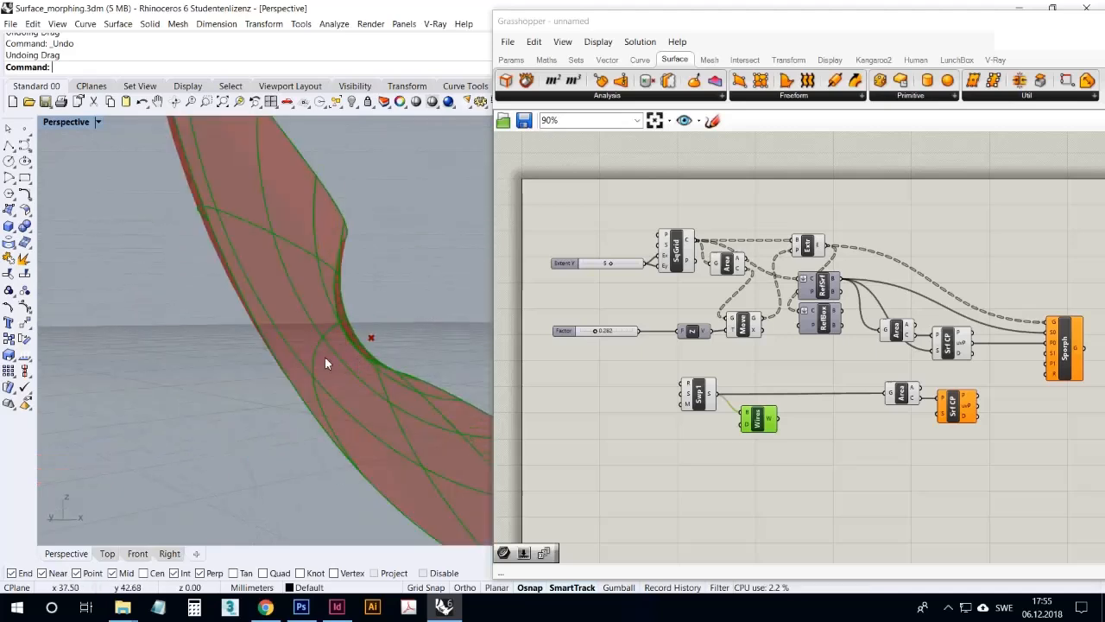
right_drag(374, 318, 256, 368)
right_drag(224, 403, 127, 412)
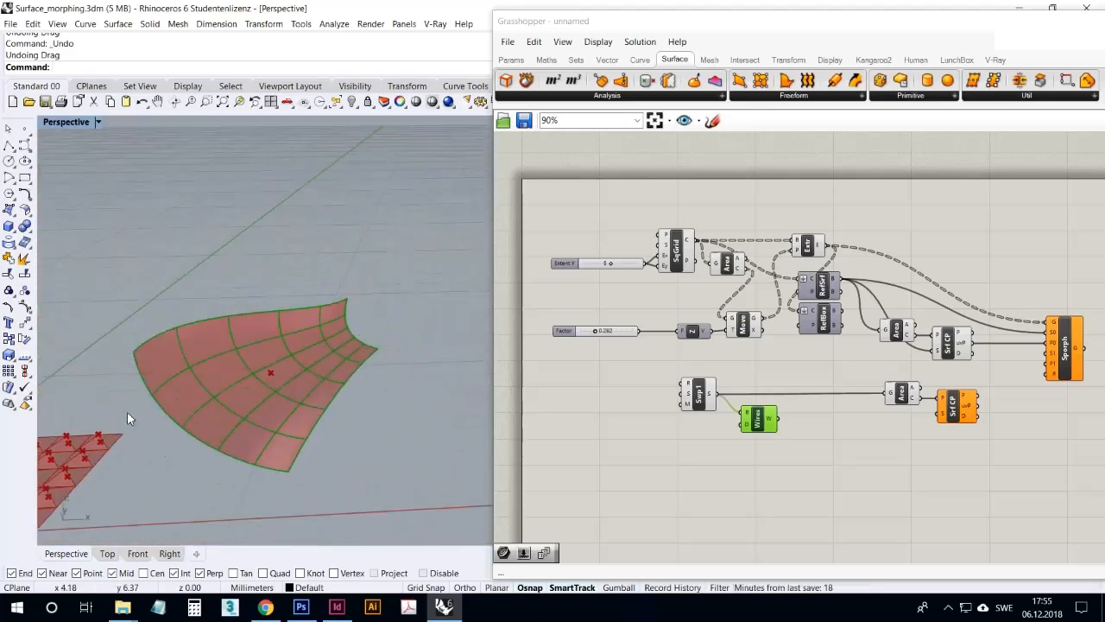
right_drag(299, 387, 114, 373)
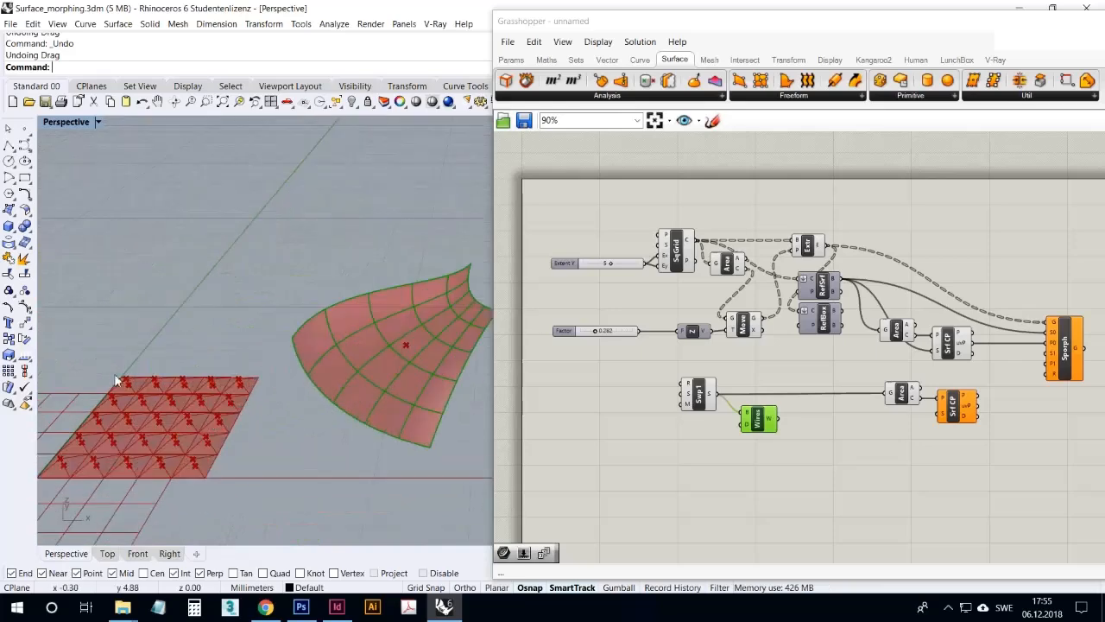
right_drag(349, 424, 429, 389)
scroll(430, 342, up, 5)
right_drag(429, 341, 483, 432)
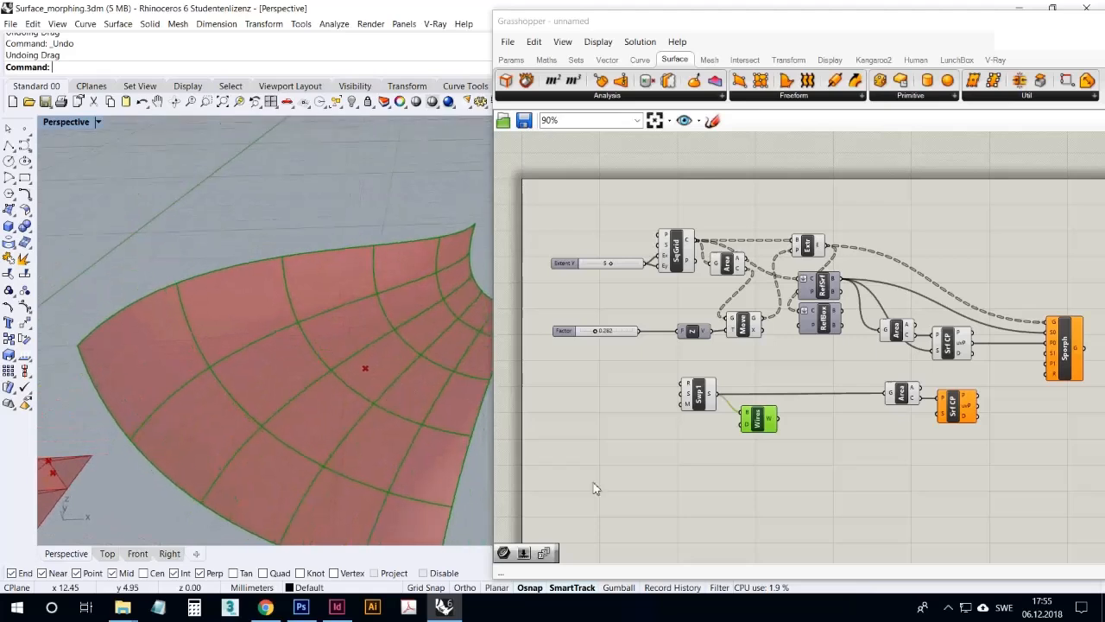
Nudge the Wireframe and duplicated Area components into place and connect Sweep1's surface output to the duplicated Surface Closest Point's surface input
drag(767, 423, 754, 419)
click(820, 424)
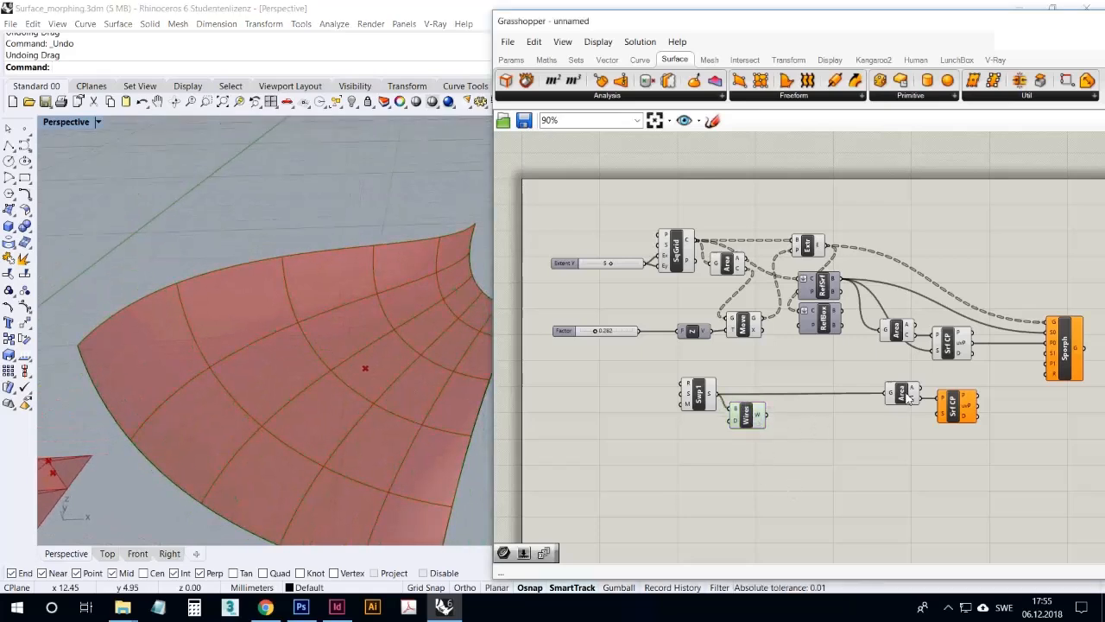
drag(908, 397, 895, 396)
click(842, 421)
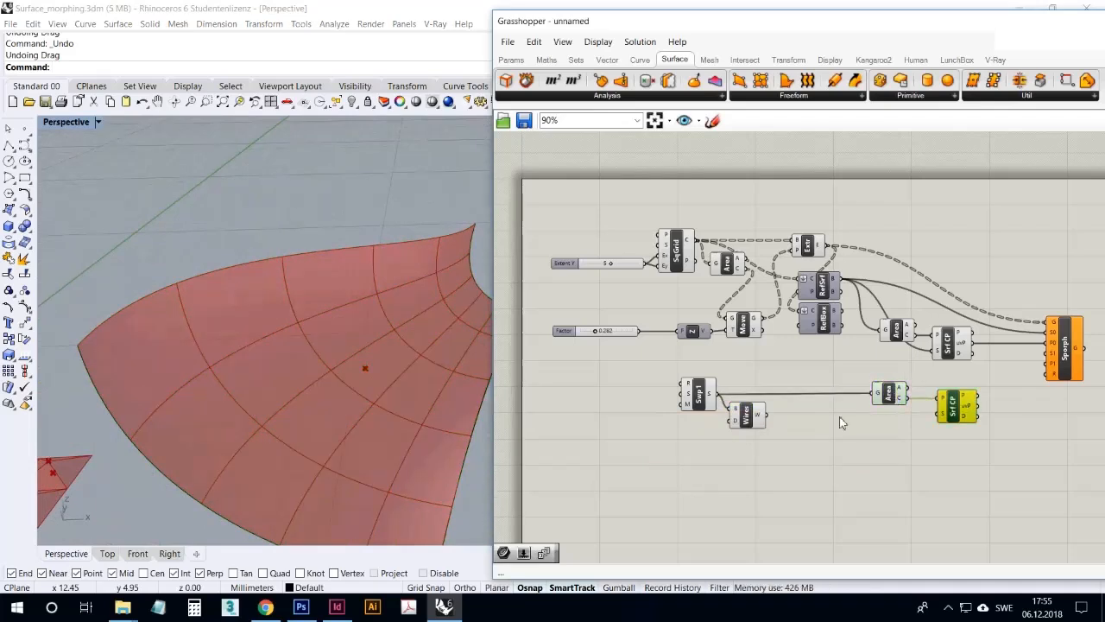
drag(712, 393, 941, 420)
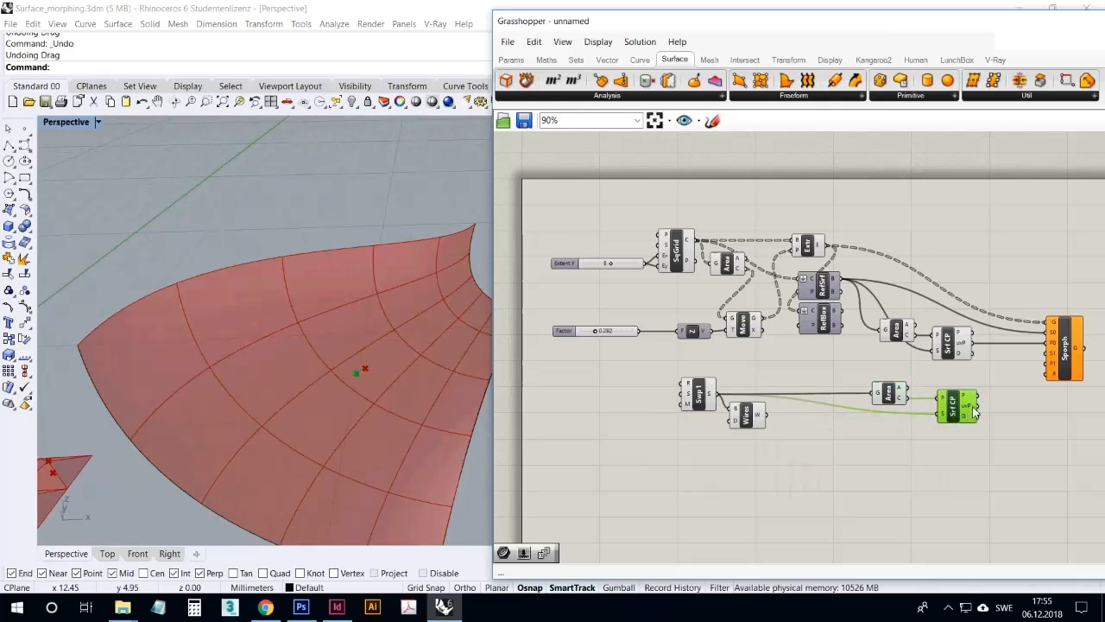
Check the duplicated Surface Closest Point's UV output and inspect its closest point on the swept surface relative to the area centroid
mouse_move(973, 413)
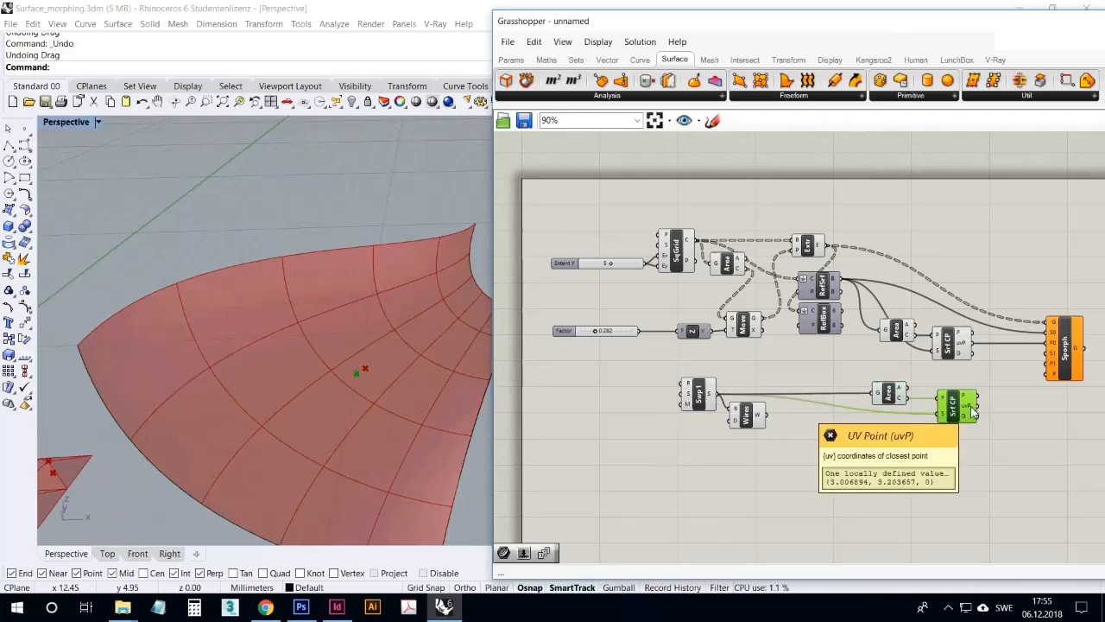
right_drag(402, 419, 439, 370)
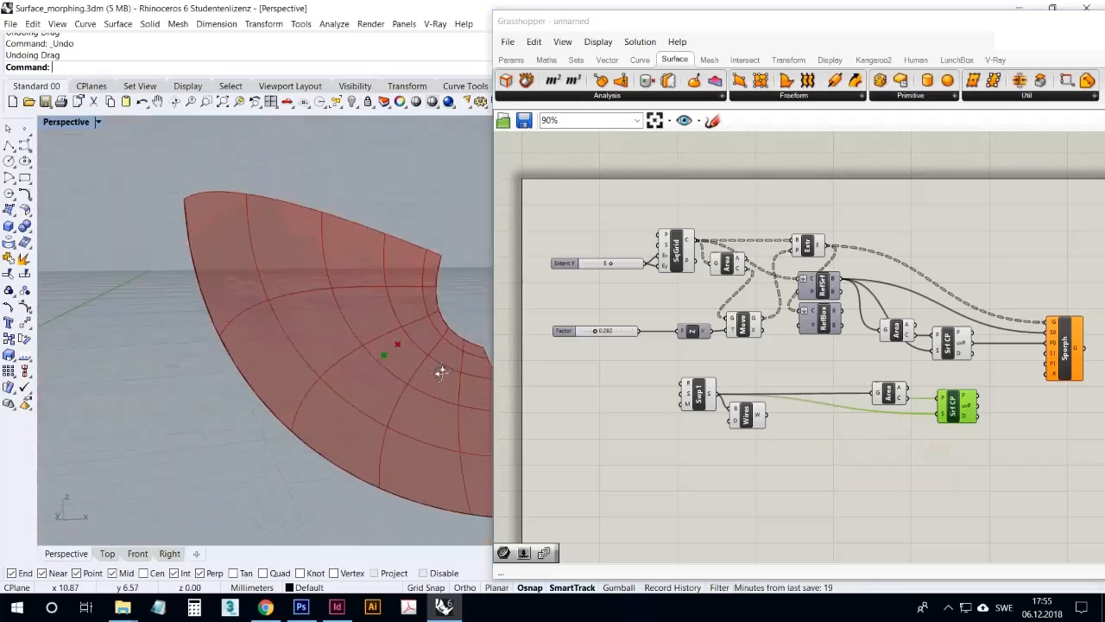
scroll(409, 353, up, 5)
right_drag(352, 382, 385, 412)
scroll(387, 412, down, 12)
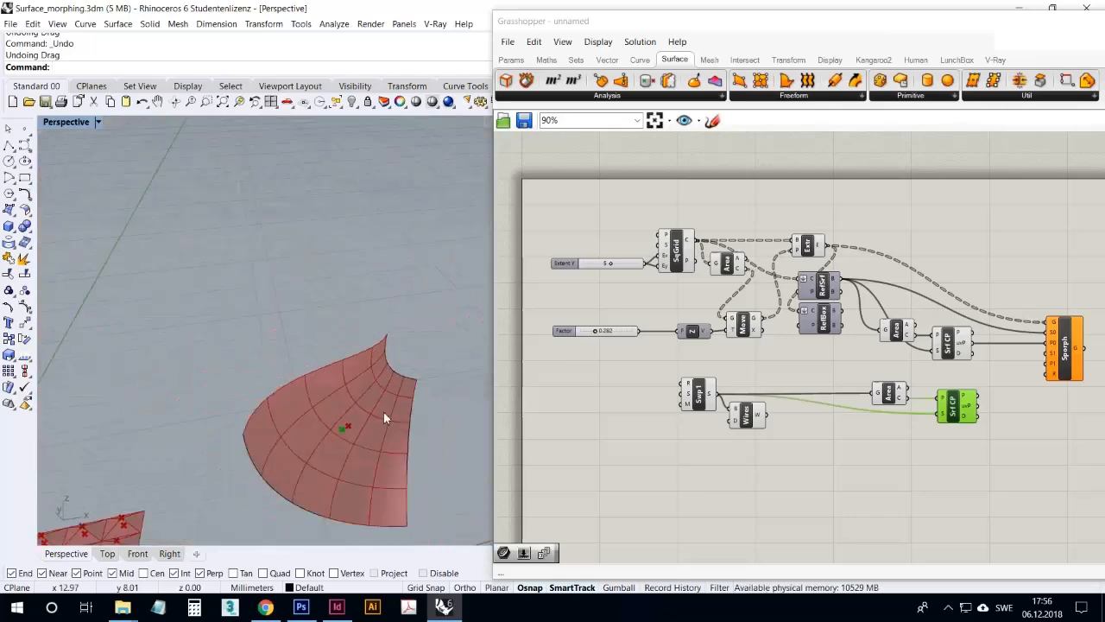
scroll(250, 472, up, 6)
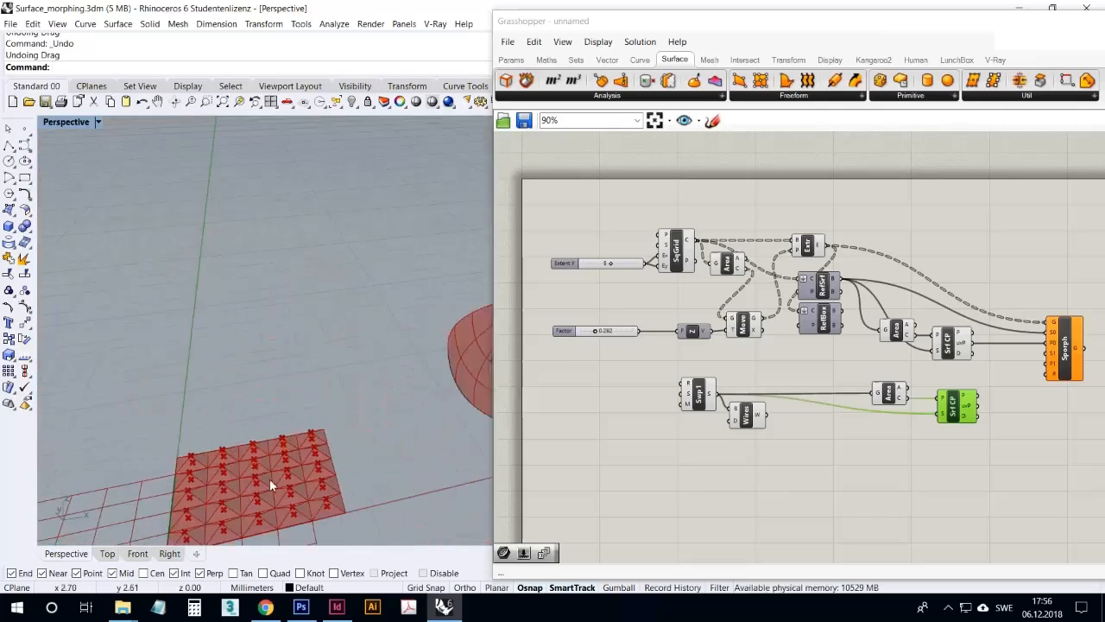
Select both Surface Closest Point components and compare their center points on the flat base surface and the swept surface
shift+click(960, 341)
right_drag(350, 403, 292, 466)
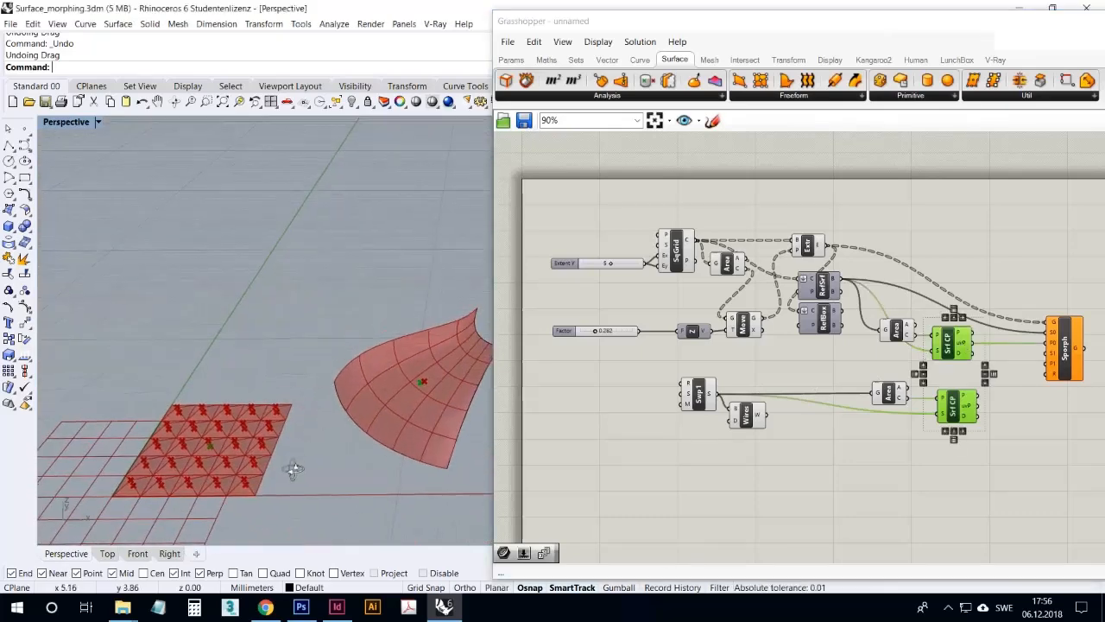
mouse_move(293, 469)
right_down()
mouse_move(303, 449)
mouse_move(291, 457)
right_up()
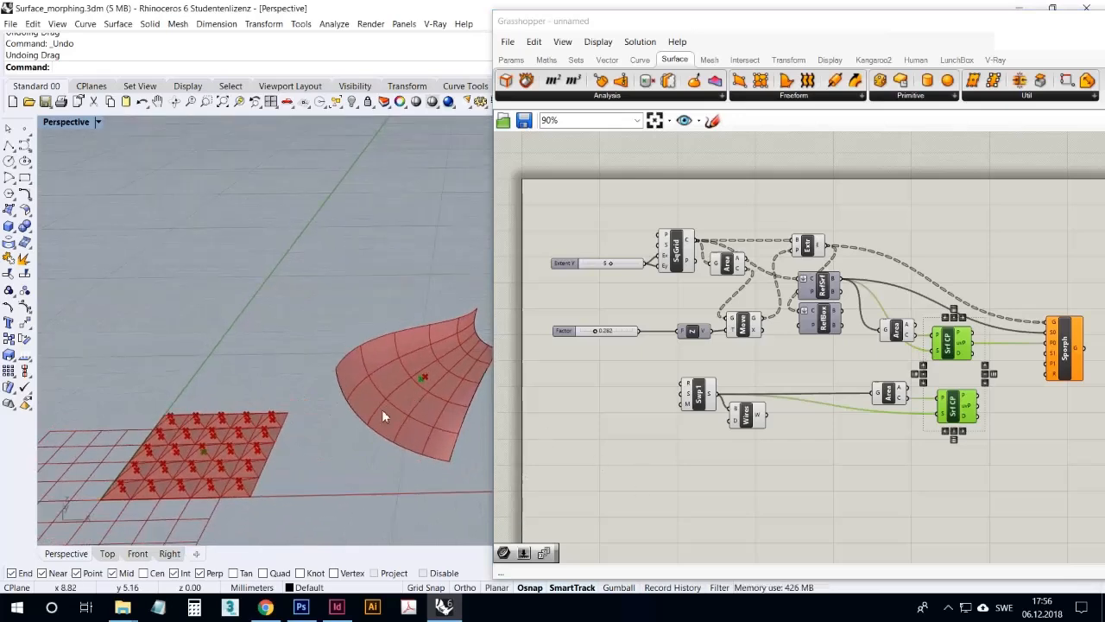
right_drag(378, 467, 435, 418)
right_drag(476, 352, 366, 369)
scroll(426, 387, up, 5)
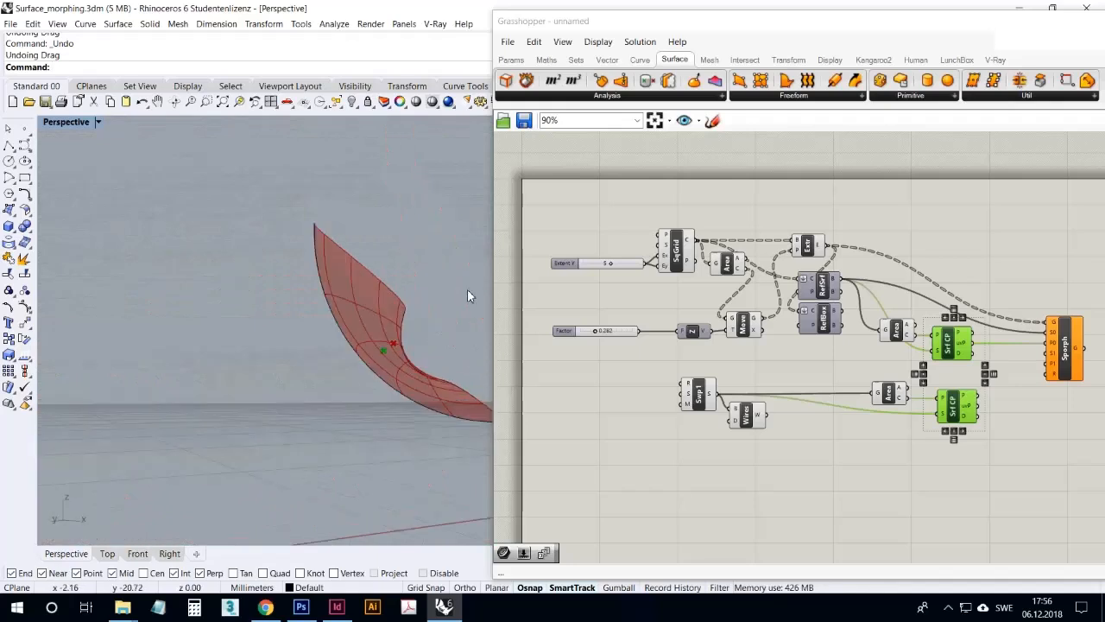
scroll(405, 345, up, 5)
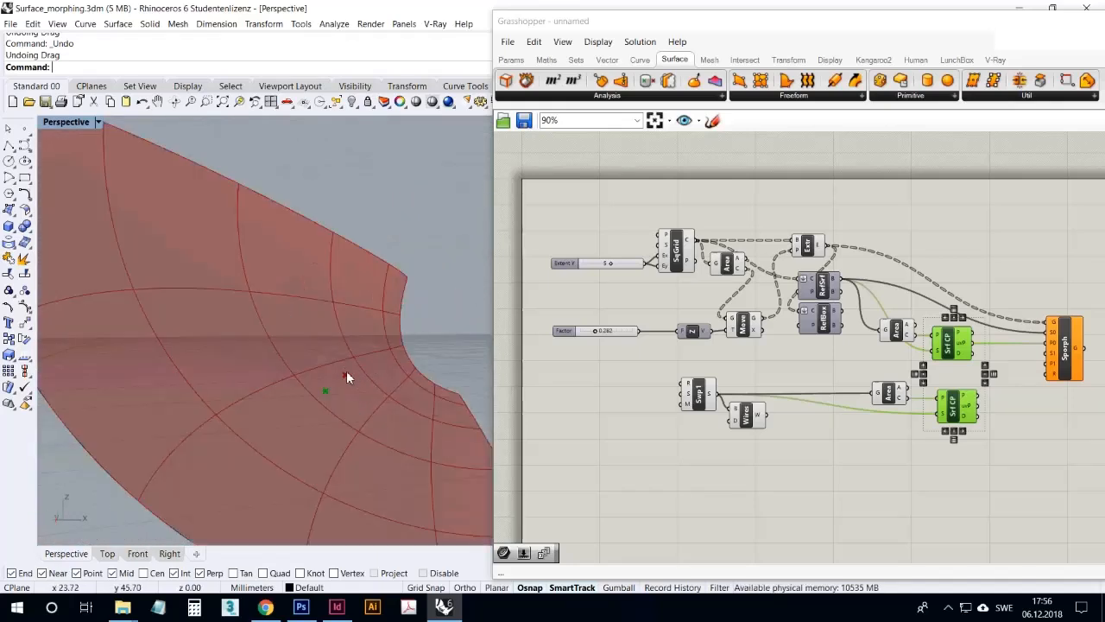
scroll(358, 370, down, 2)
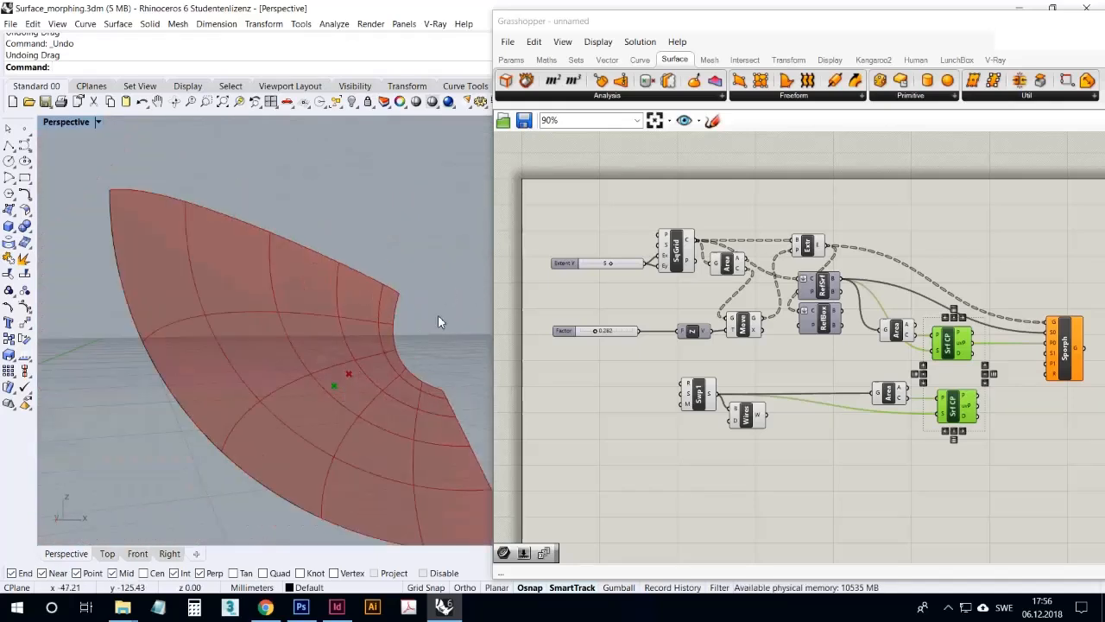
right_drag(376, 364, 304, 428)
right_drag(361, 384, 329, 367)
scroll(330, 365, down, 3)
click(836, 490)
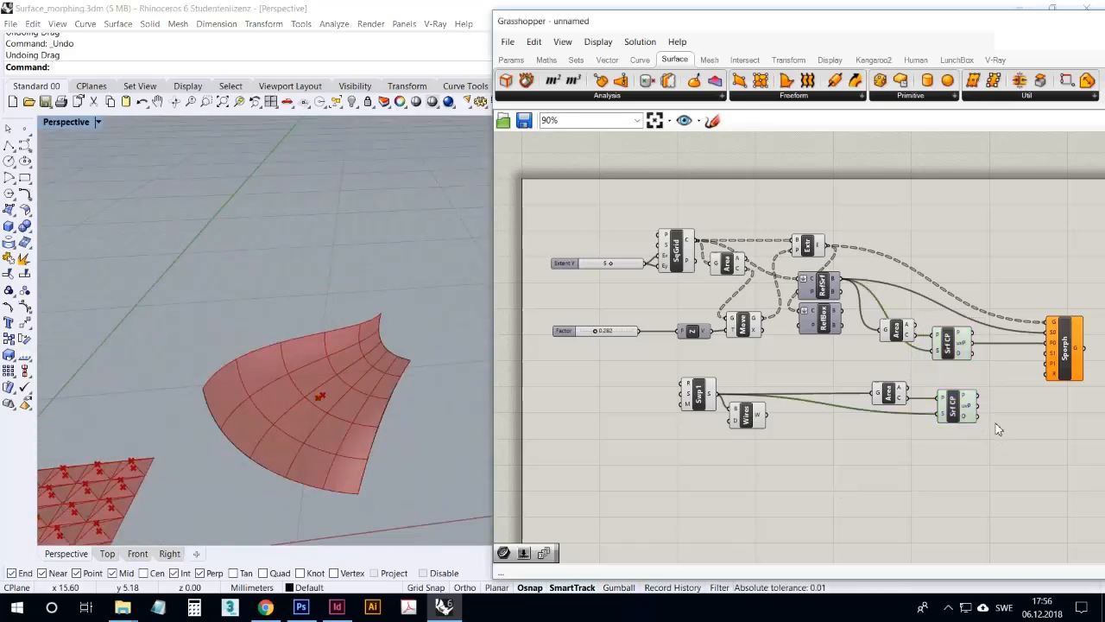
Connect the duplicated Surface Closest Point's UV output to Sporph's P1 input and Sweep1's surface output to Sporph's S1 input
drag(978, 404, 1029, 388)
drag(706, 398, 1058, 365)
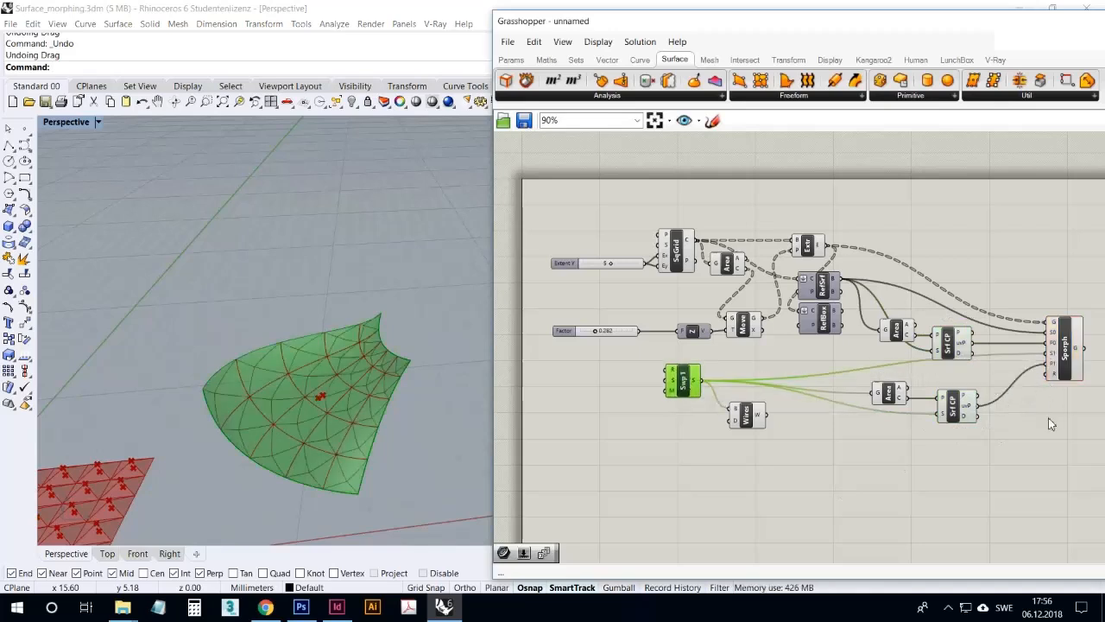
click(1053, 393)
Select Sporph and examine the pyramid grid morphed onto the swept surface against the original flat grid
click(1069, 332)
right_drag(483, 441, 432, 432)
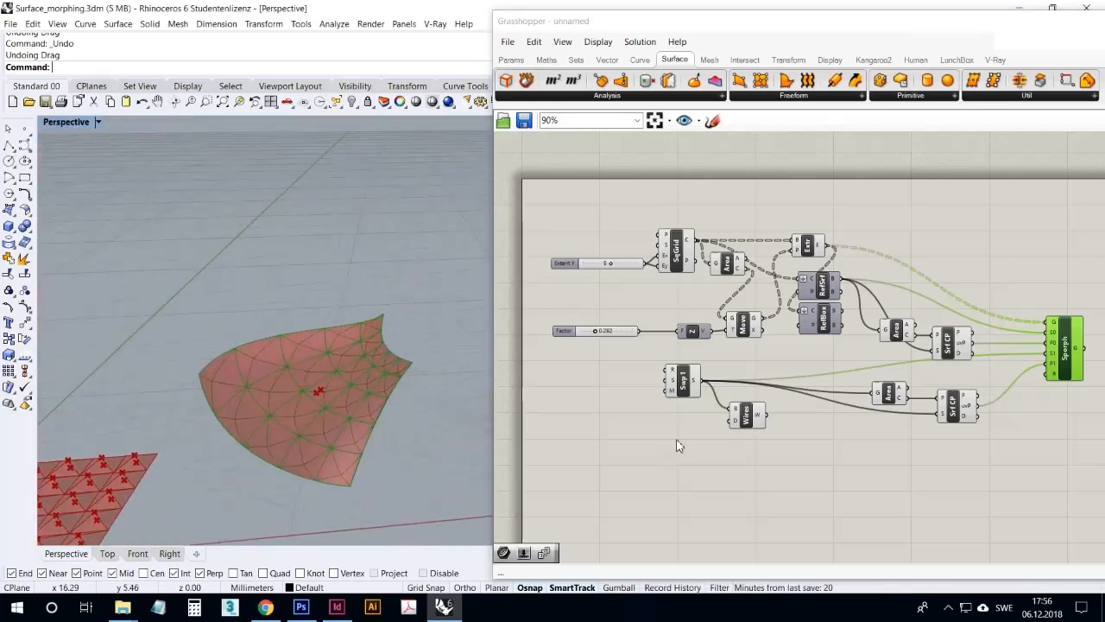
click(722, 450)
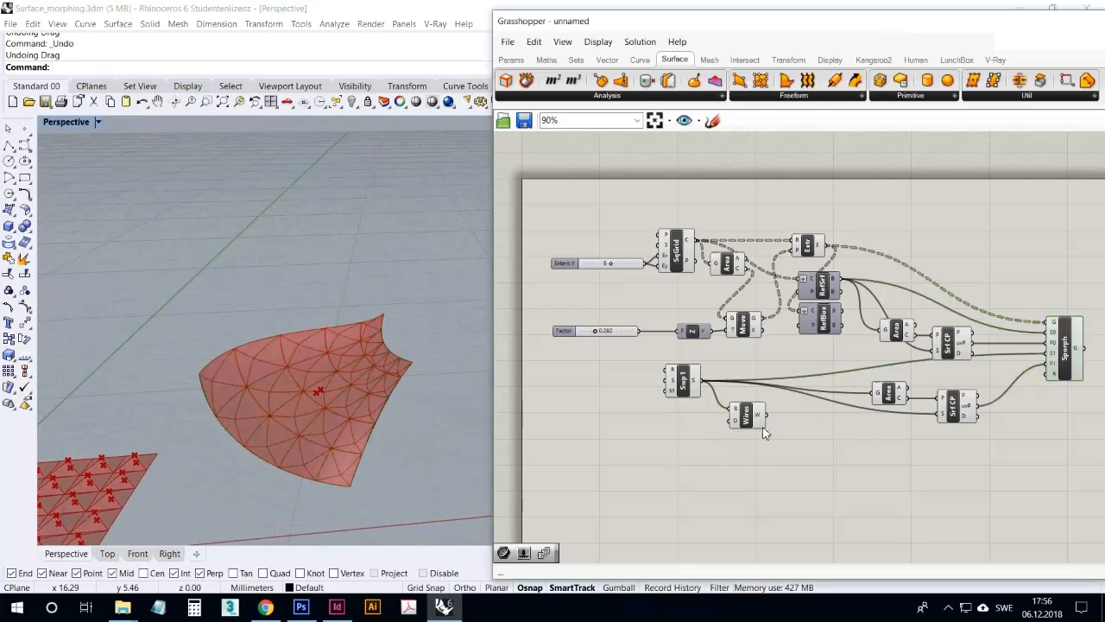
right_drag(300, 347, 295, 493)
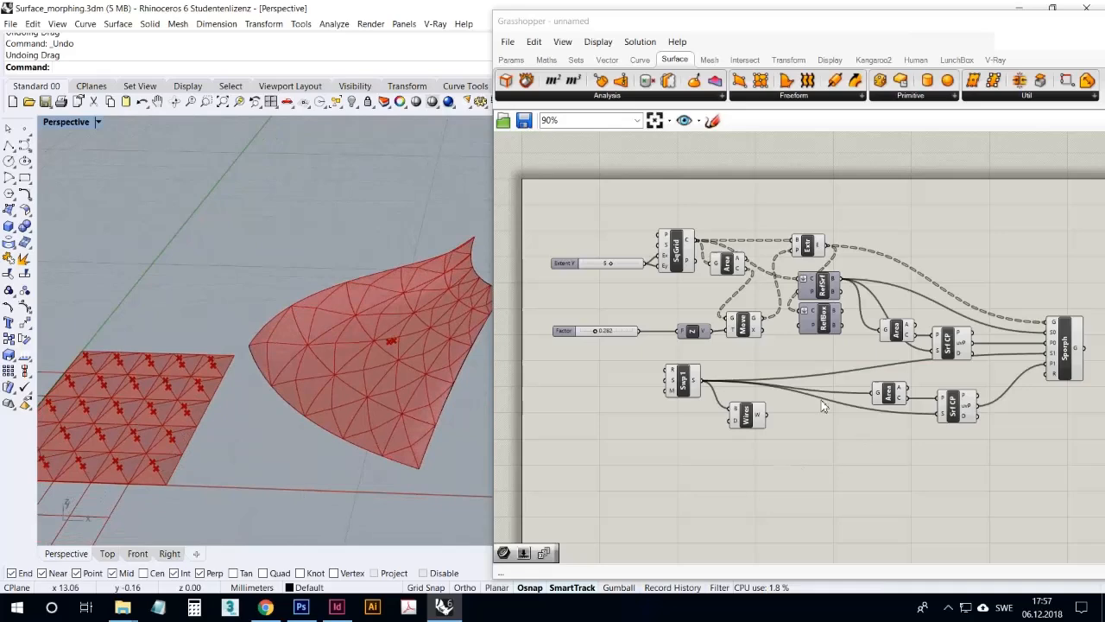
right_drag(109, 431, 159, 435)
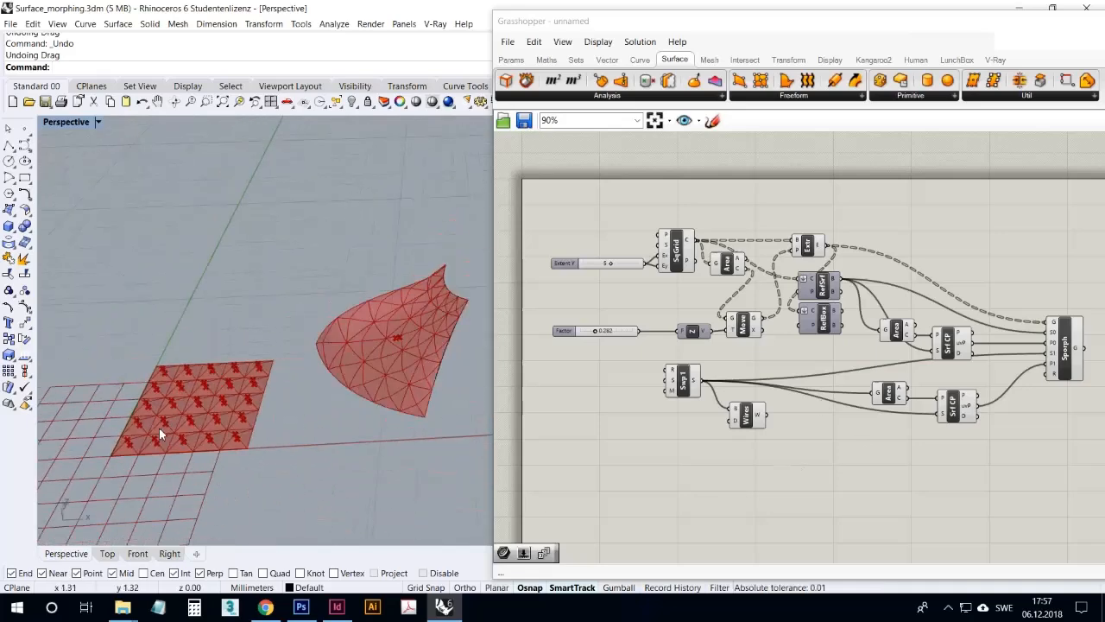
scroll(430, 417, up, 2)
right_drag(416, 423, 421, 447)
Nudge Sporph slightly outward and add a Construct Point component below the duplicated Area component
drag(1066, 328, 1074, 322)
right_drag(959, 437, 928, 444)
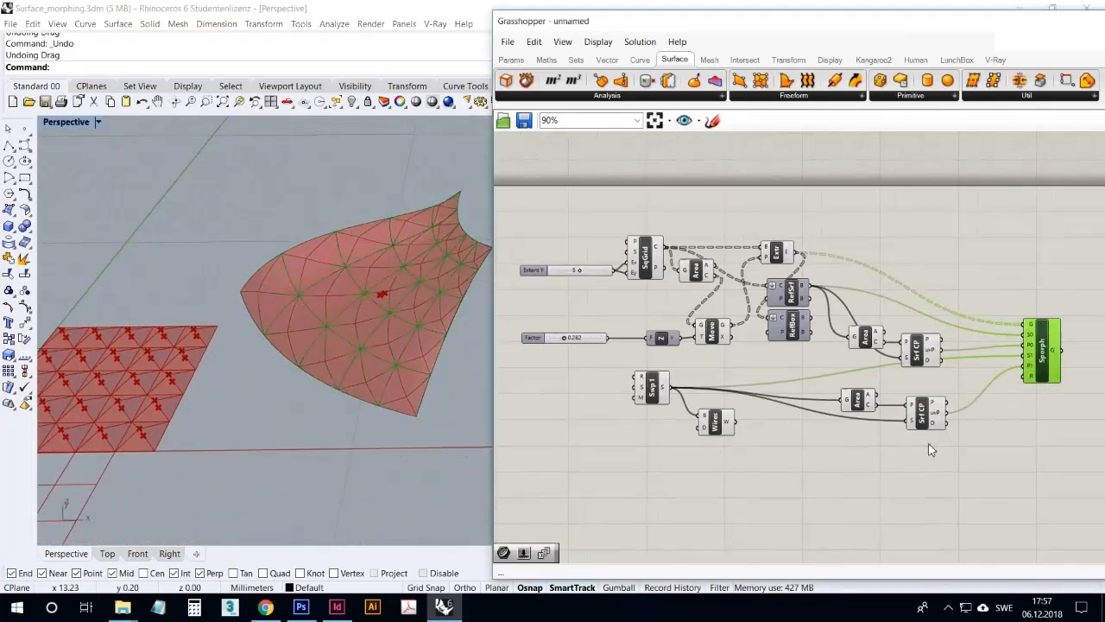
double_click(817, 454)
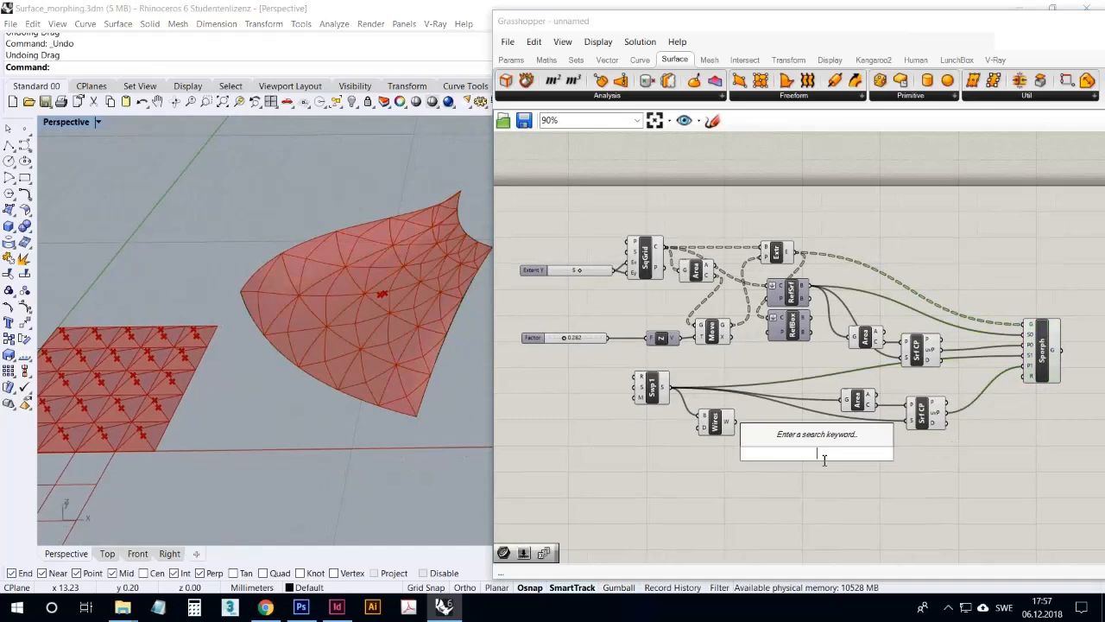
text(xz)
key(BackSpace)
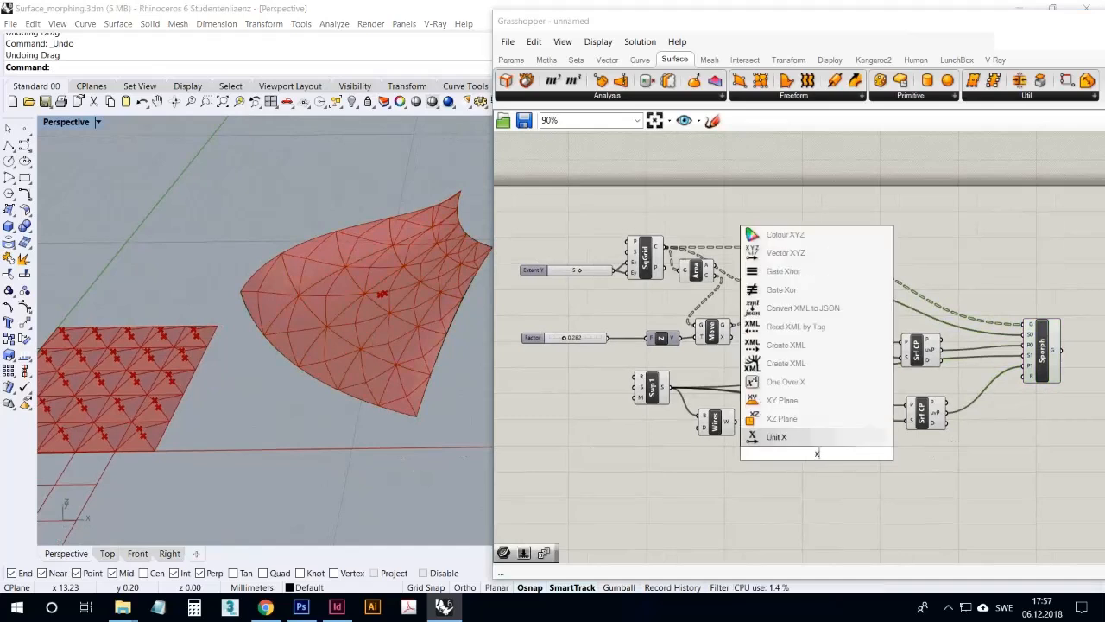
text(y)
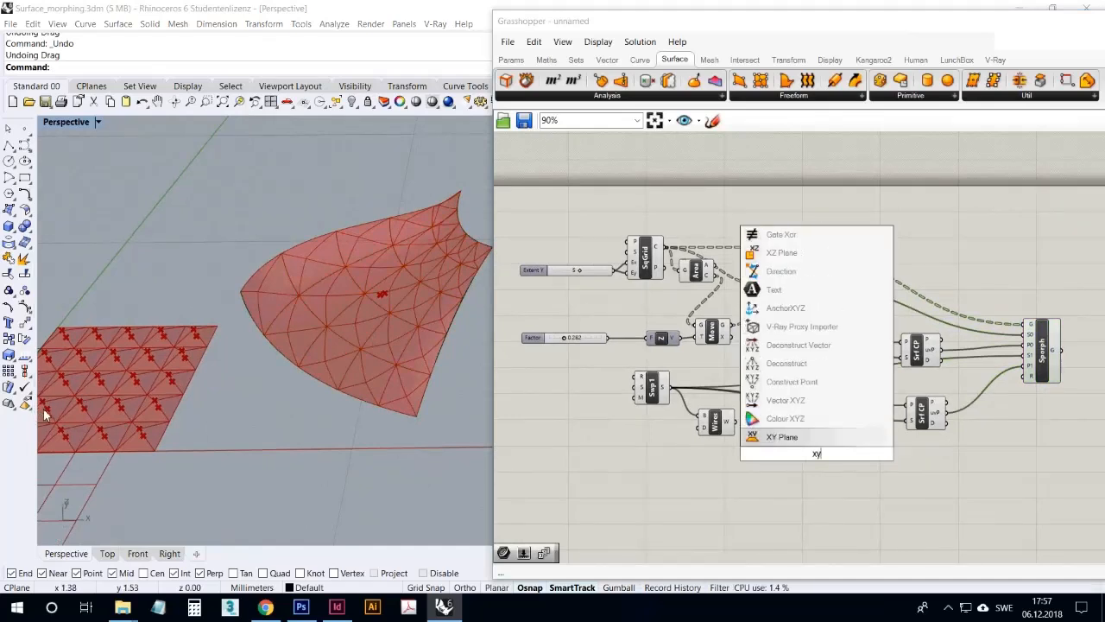
click(773, 381)
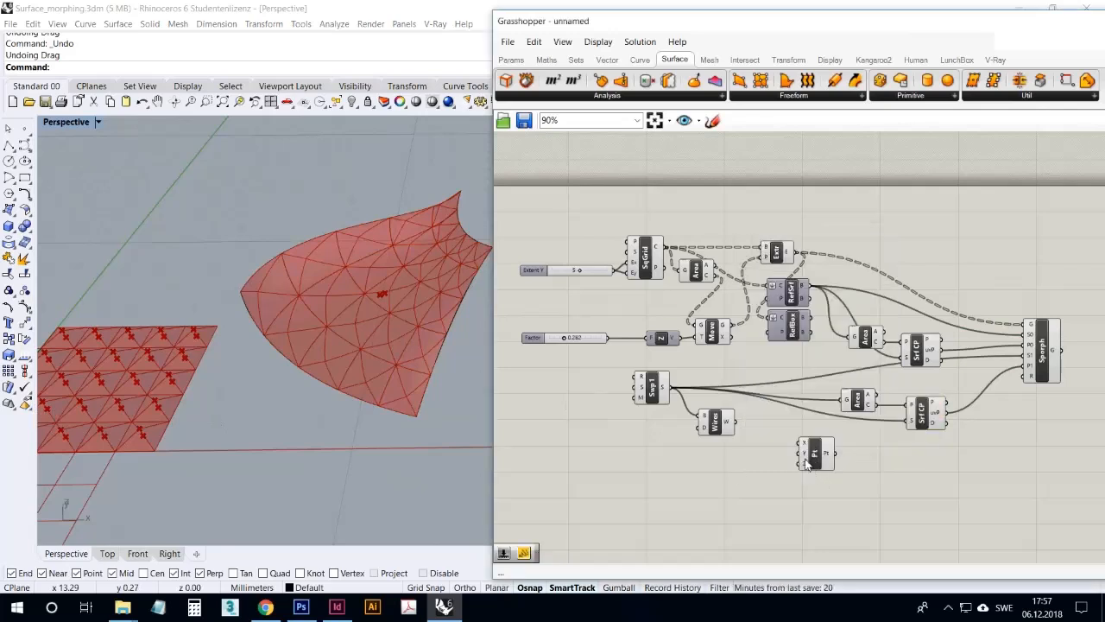
right_drag(231, 415, 264, 409)
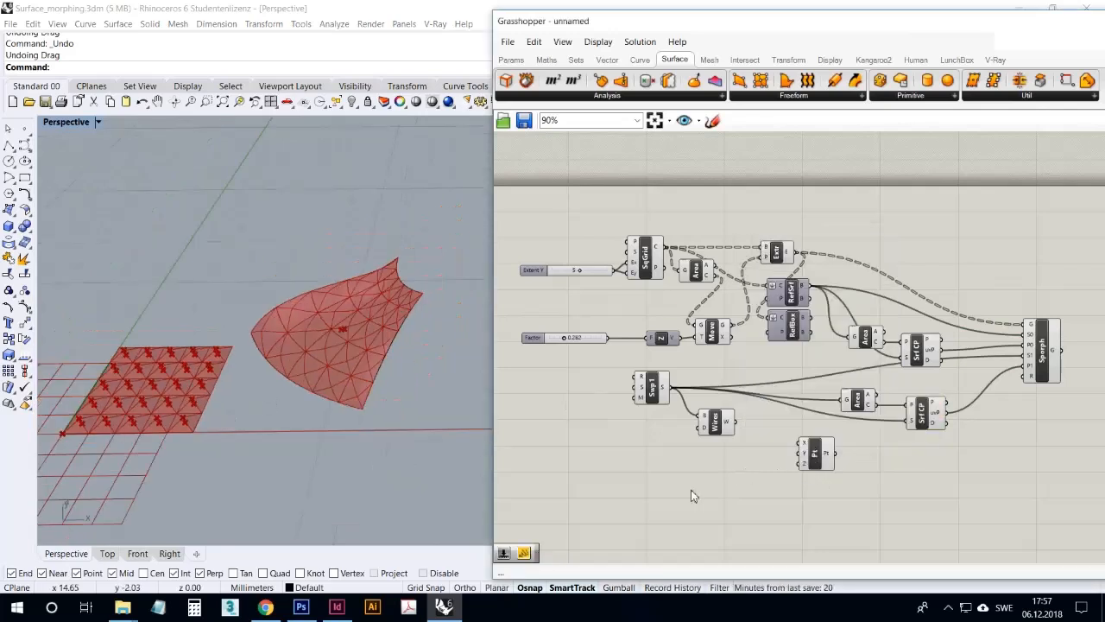
Place Construct Point above the first Area component and connect its point output to the first Surface Closest Point's P input
click(816, 467)
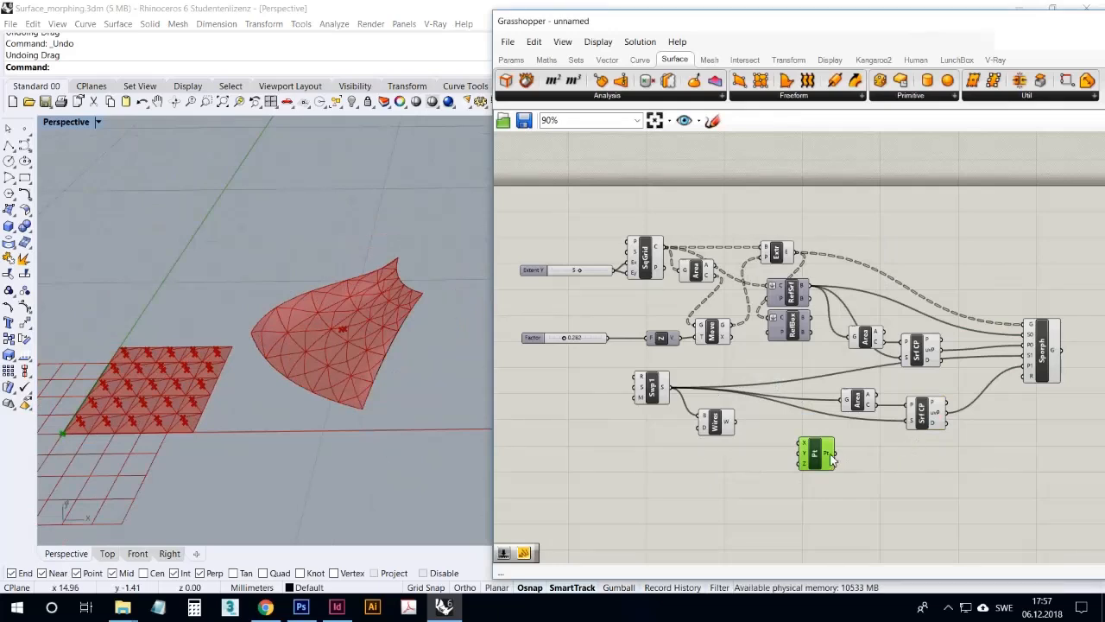
drag(827, 459, 903, 362)
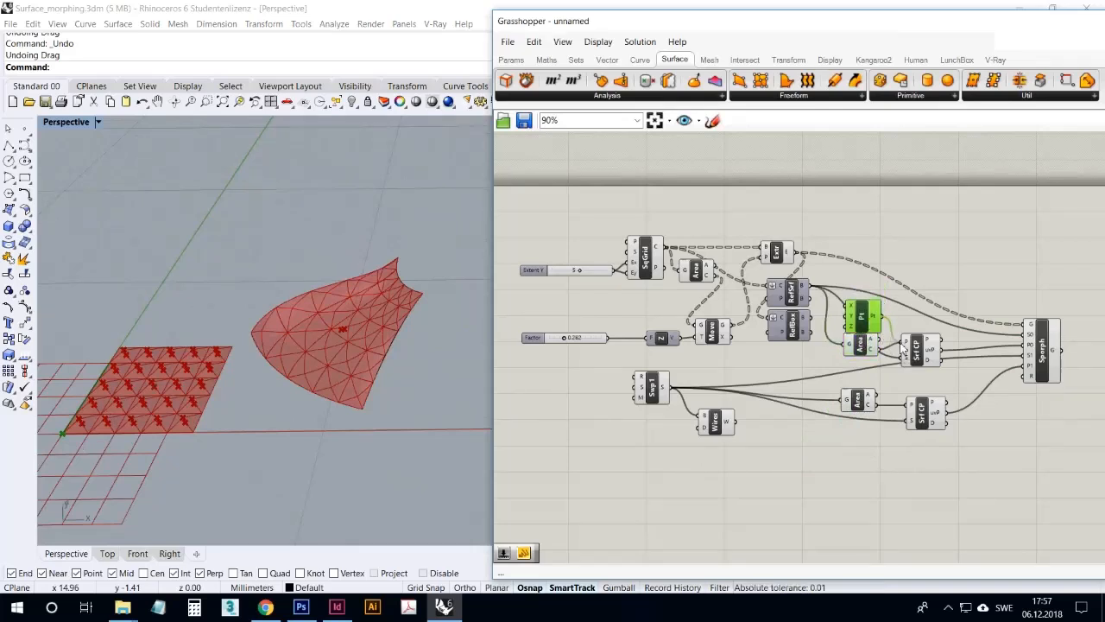
click(919, 348)
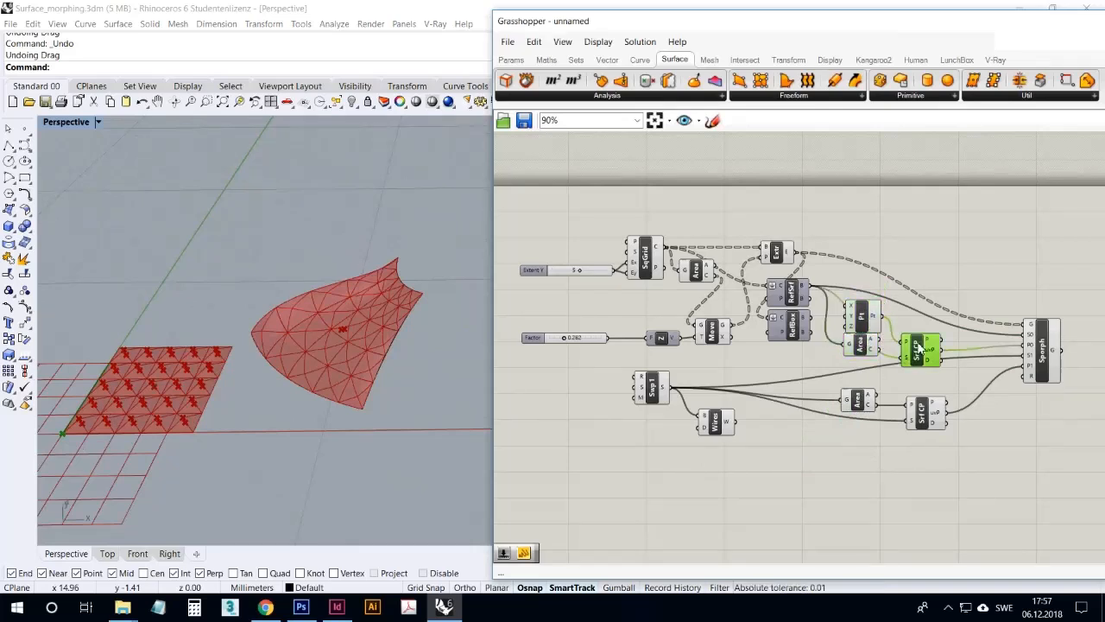
click(869, 320)
Add a Control Points component below Sweep1 and connect Sweep1's surface output to its input
scroll(362, 399, up, 3)
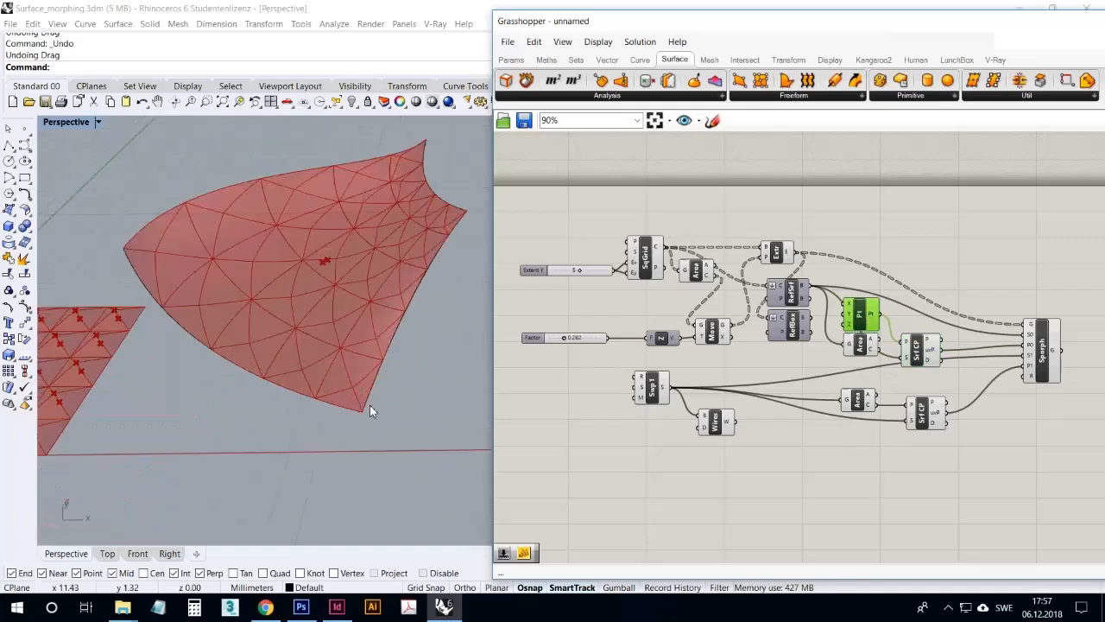
double_click(647, 461)
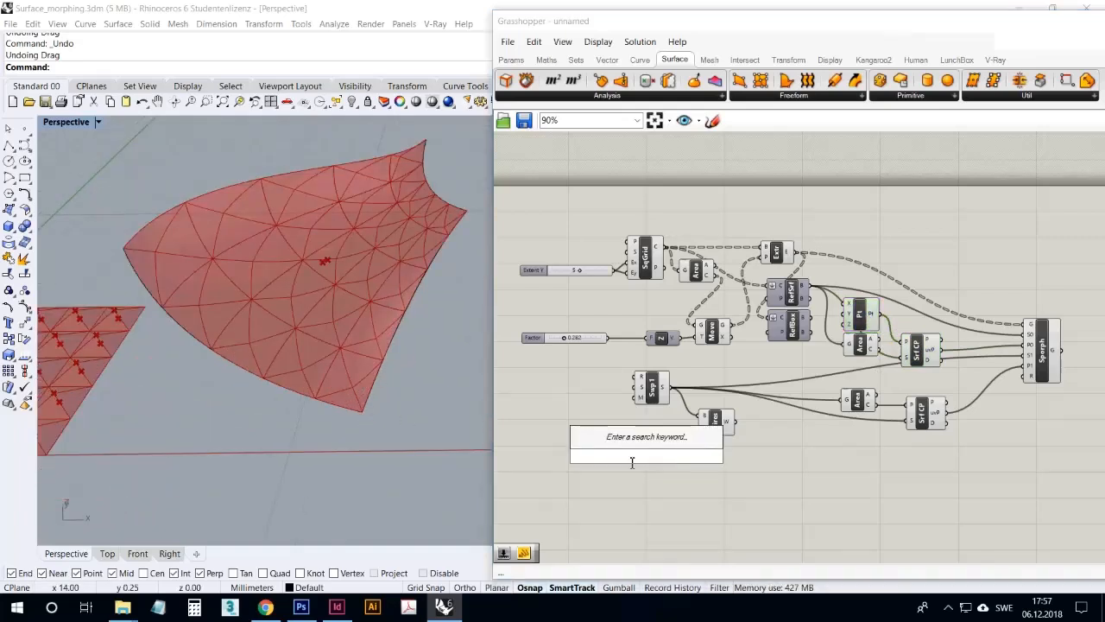
text(control)
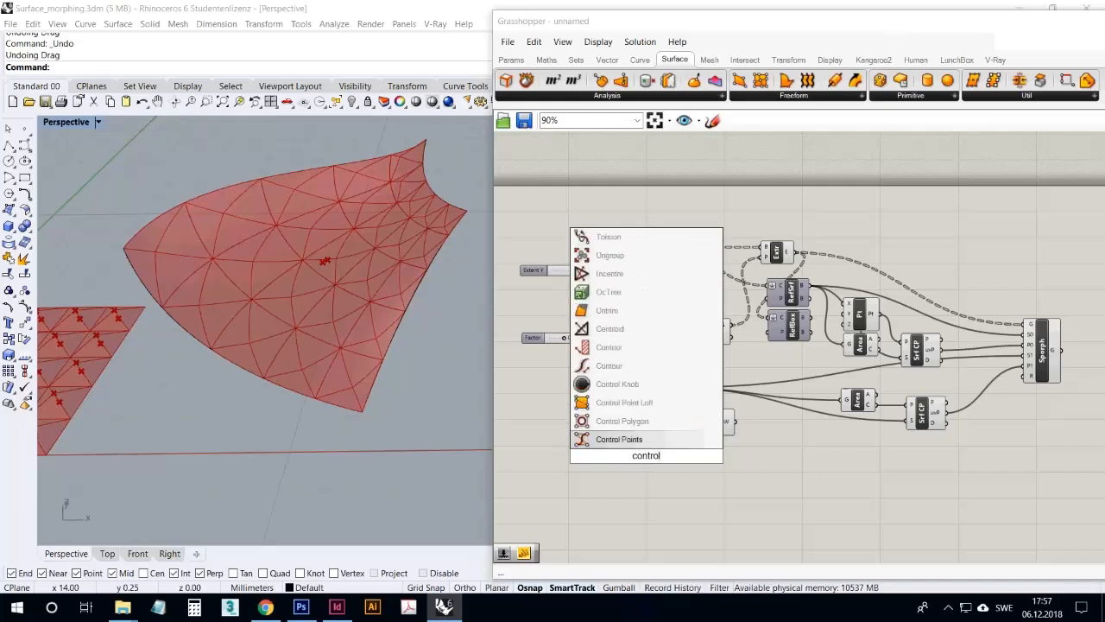
click(643, 439)
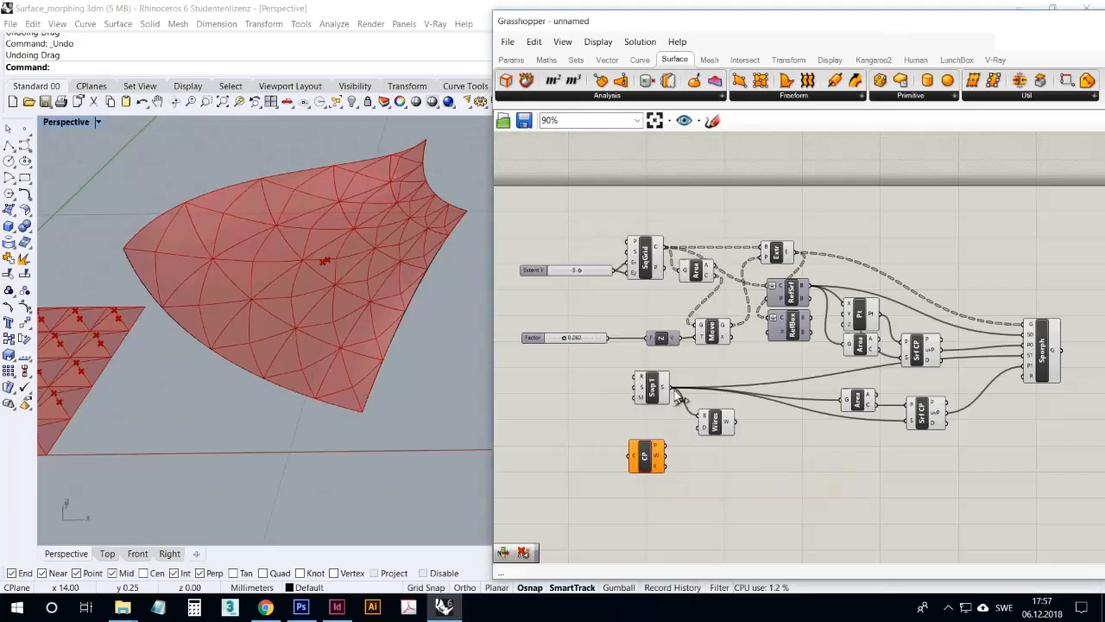
drag(679, 397, 730, 413)
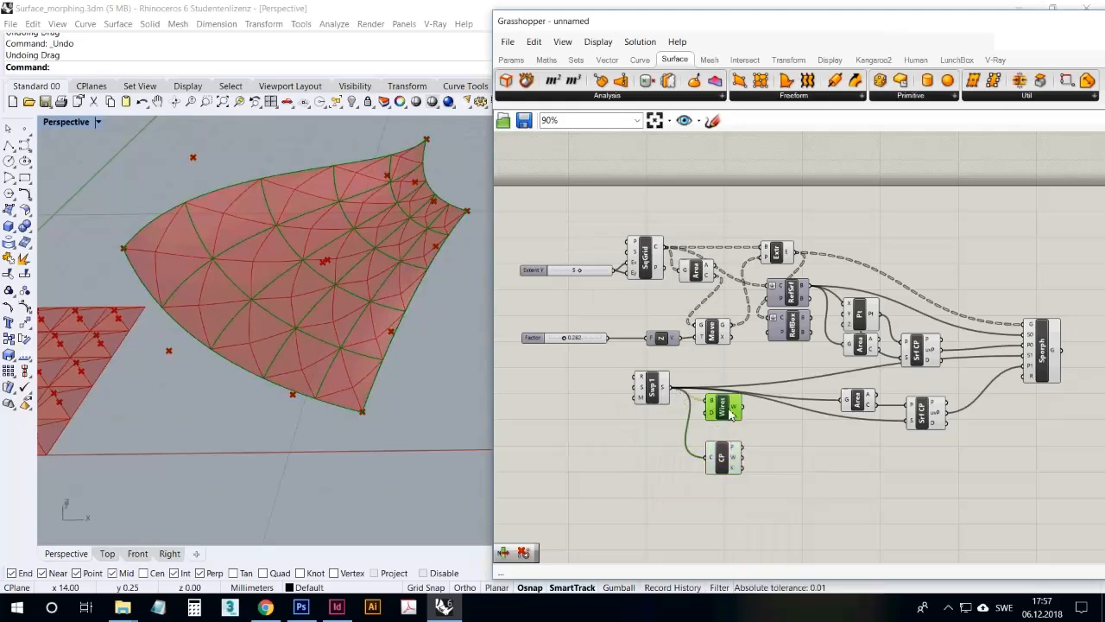
Delete the Wires component and move Control Points up close to Sweep1
key(Delete)
drag(723, 465, 700, 428)
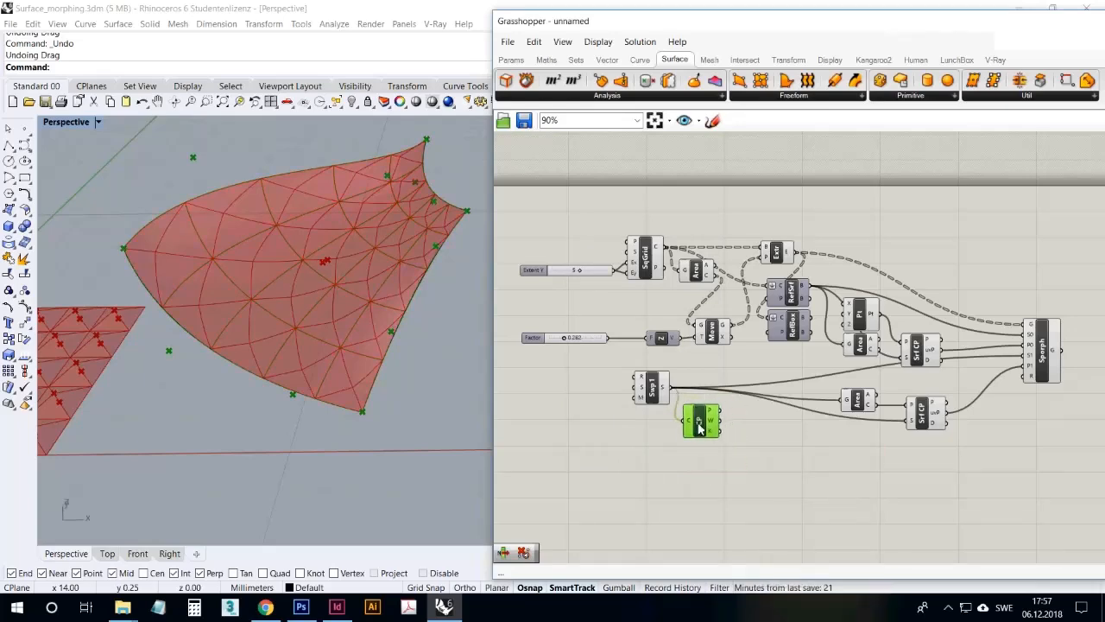
right_drag(374, 370, 552, 419)
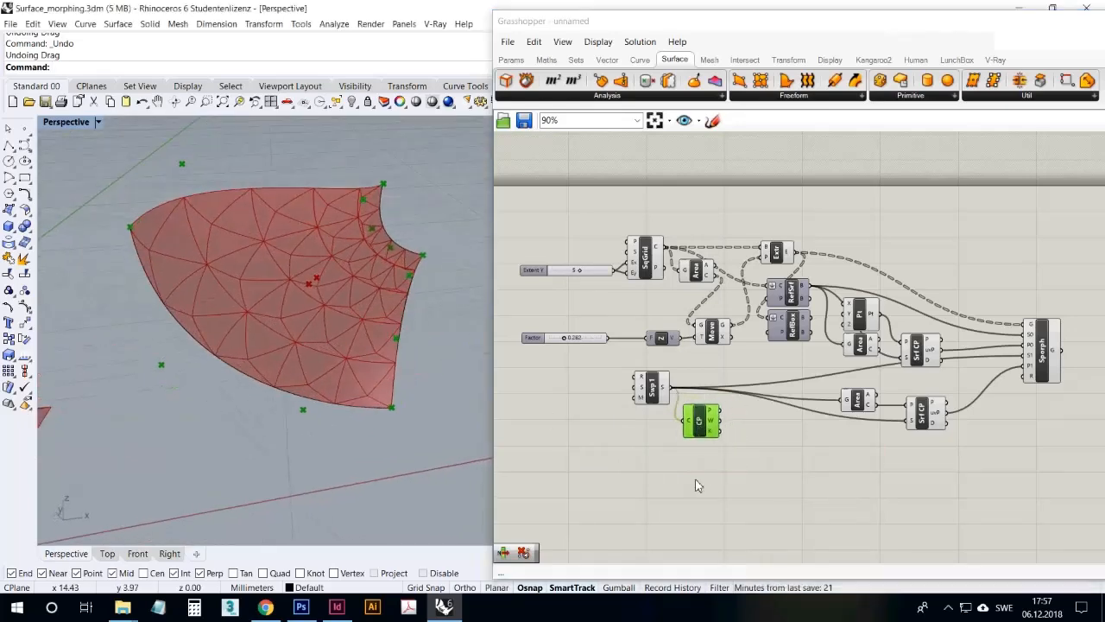
click(707, 463)
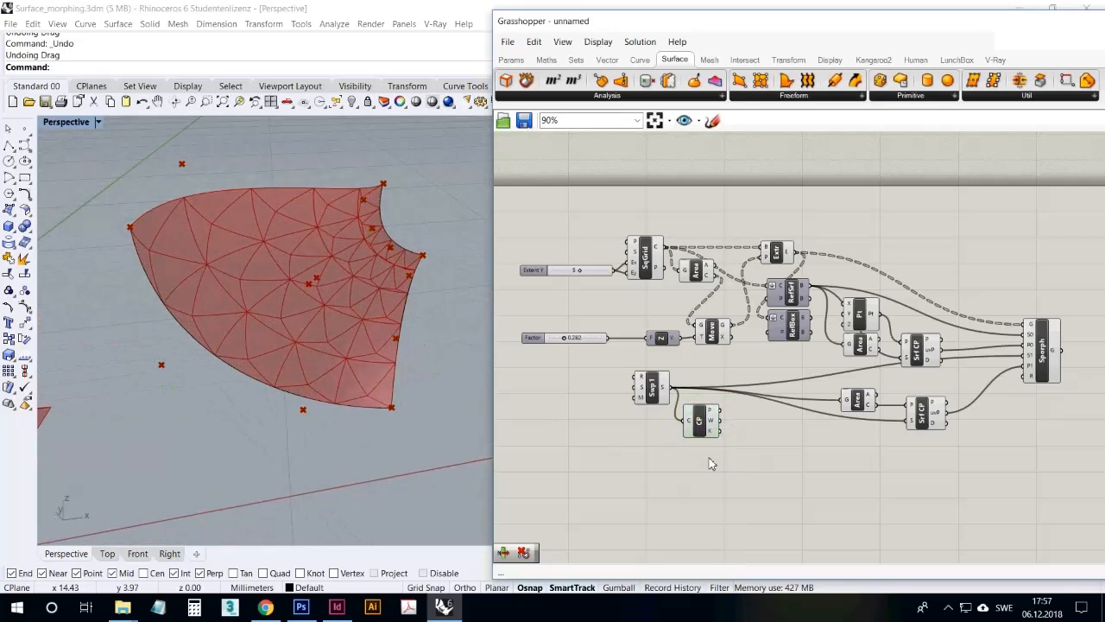
double_click(608, 446)
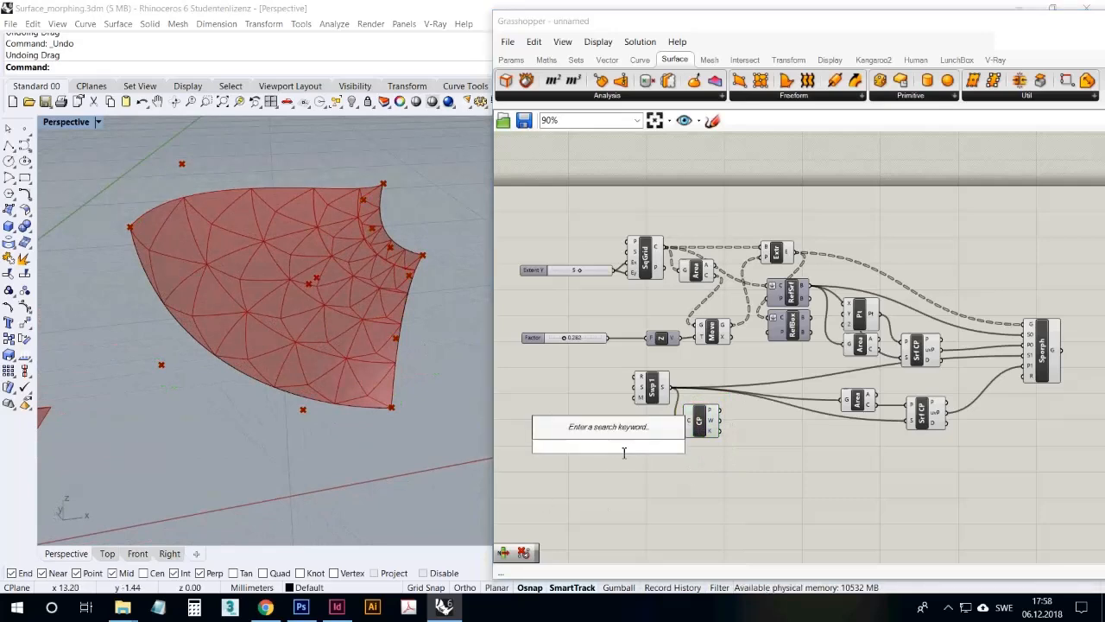
text(list)
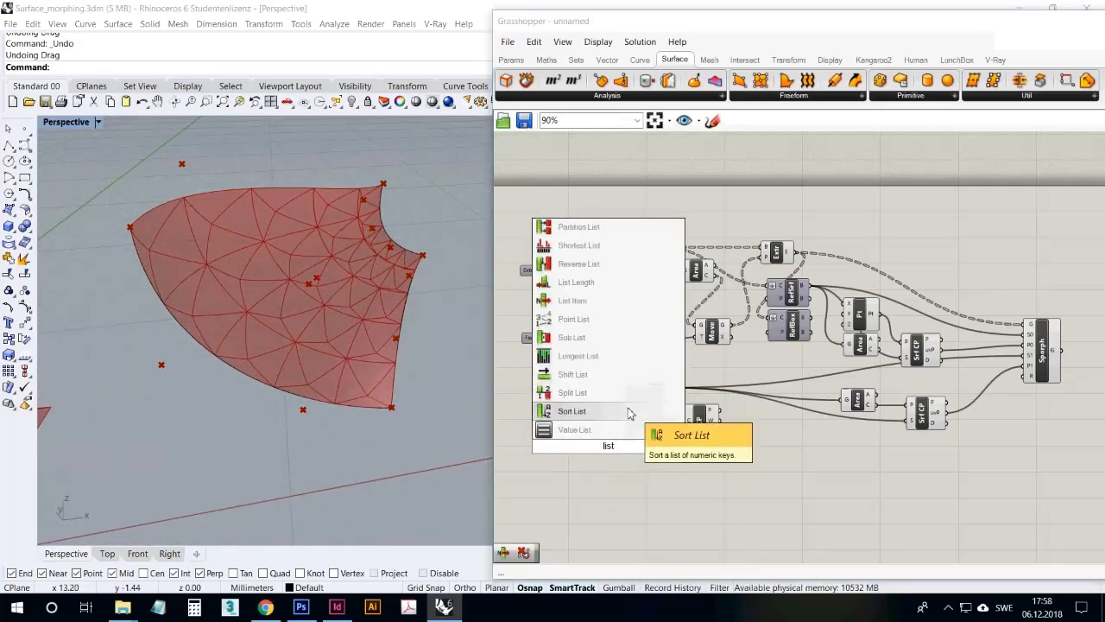
click(604, 283)
key(Delete)
Add a List Item component beside Control Points and connect the Control Points P output to its L input
double_click(611, 461)
text(list item)
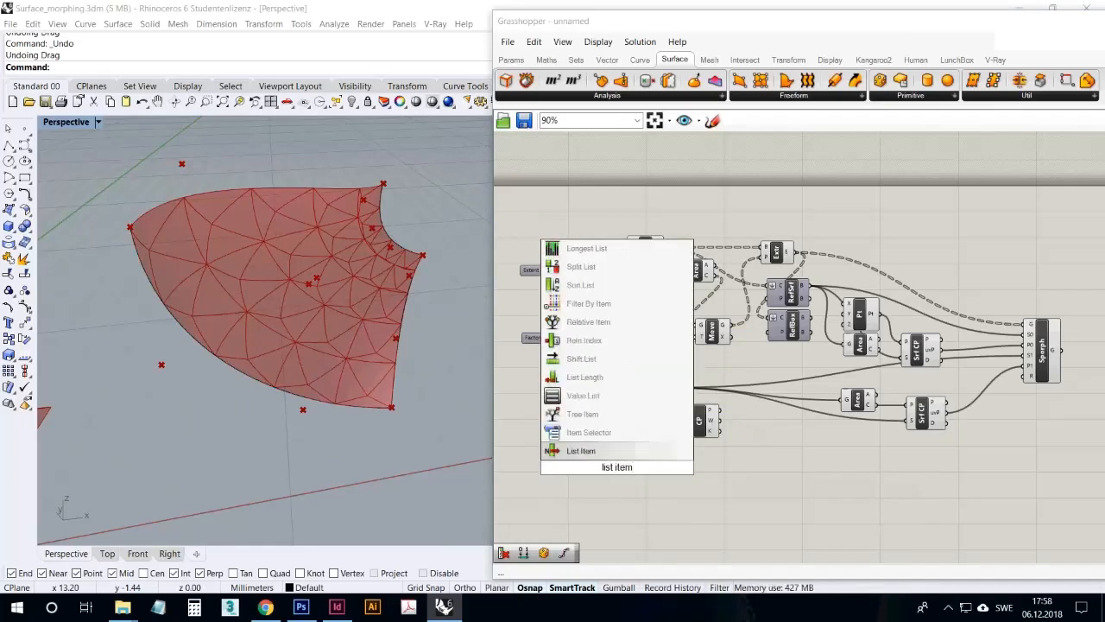
click(633, 450)
drag(719, 410, 758, 428)
click(617, 472)
right_click(749, 420)
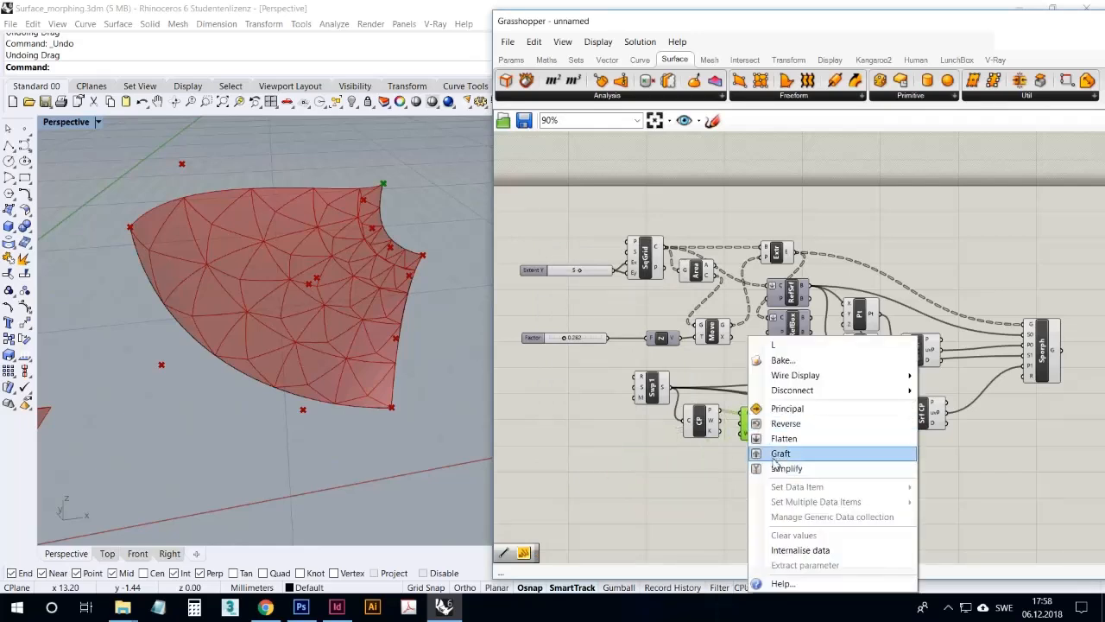
click(730, 486)
click(760, 435)
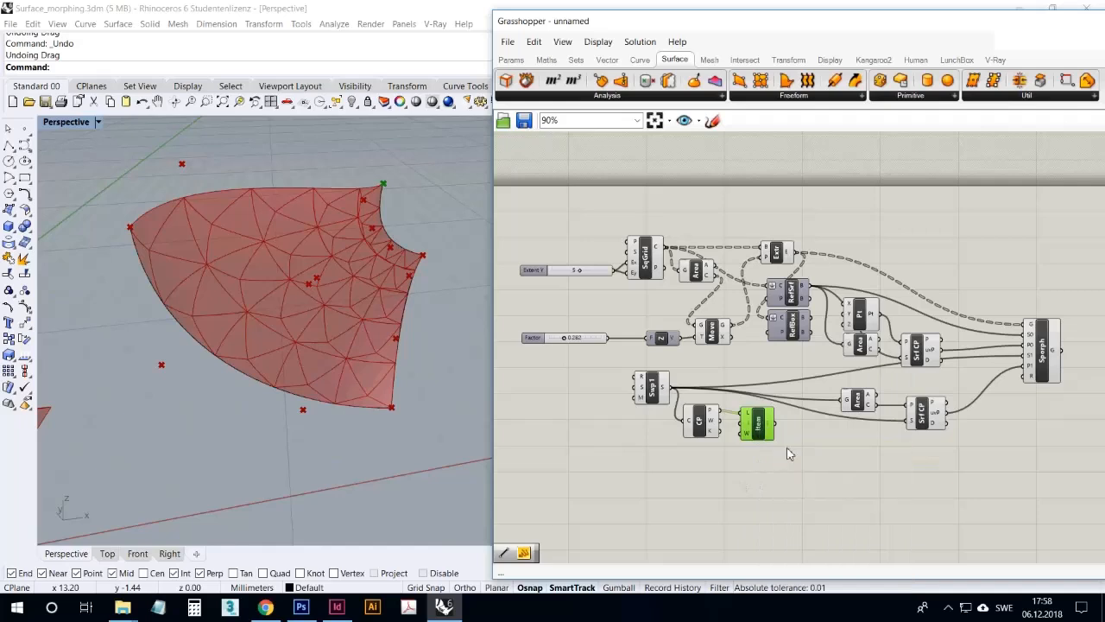
Connect List Item's output to the P input of the duplicated Surface Closest Point, replacing the Area center
right_drag(787, 453, 731, 479)
drag(731, 458, 855, 435)
click(808, 513)
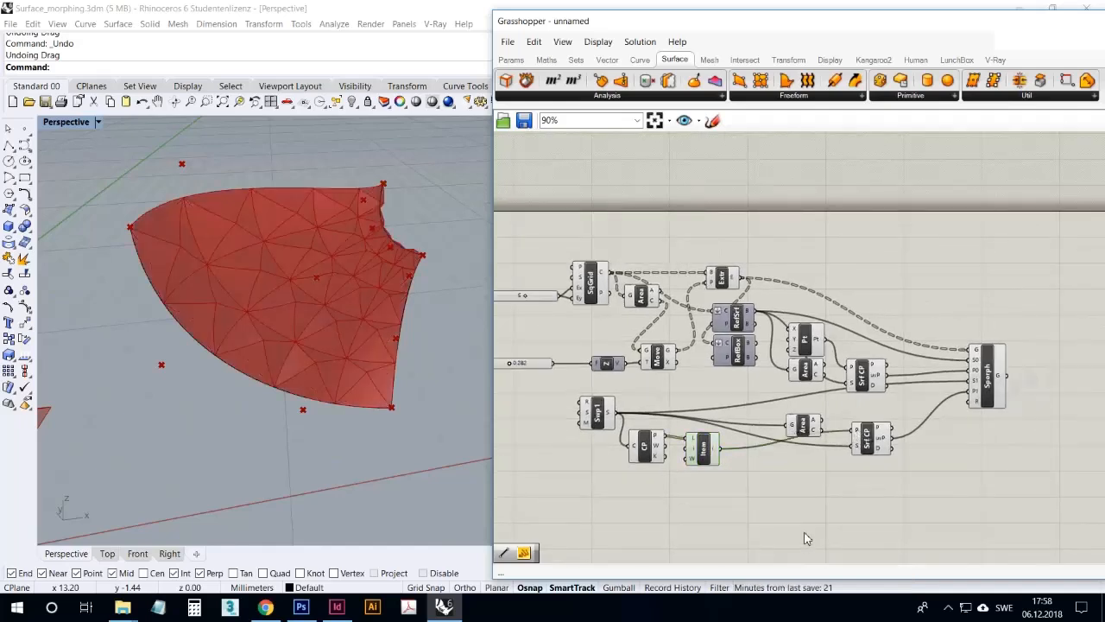
Examine the flat pyramid grid's origin corner and the pyramids morphed onto the swept surface from several angles
right_drag(402, 436, 365, 346)
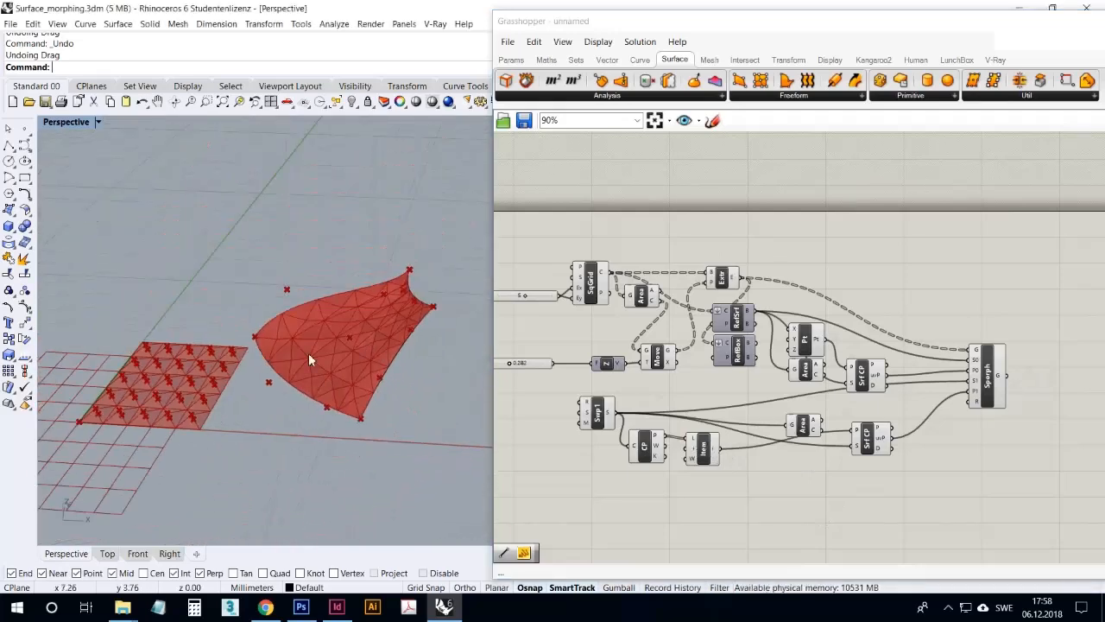
right_drag(394, 289, 372, 335)
scroll(184, 436, up, 4)
right_drag(185, 436, 224, 430)
scroll(247, 393, down, 4)
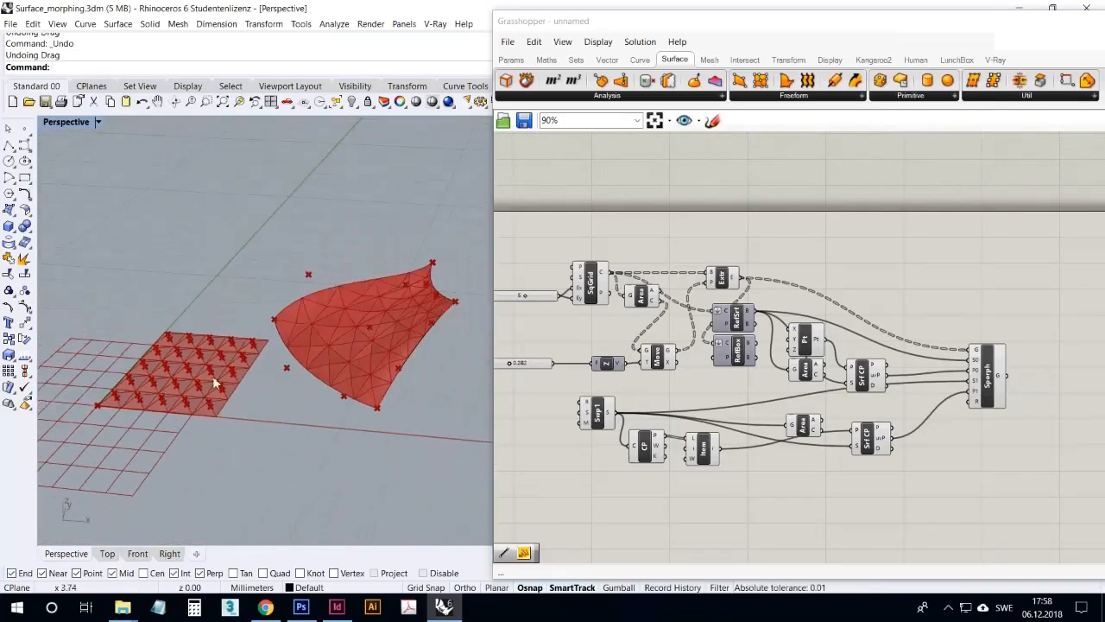
scroll(209, 377, up, 5)
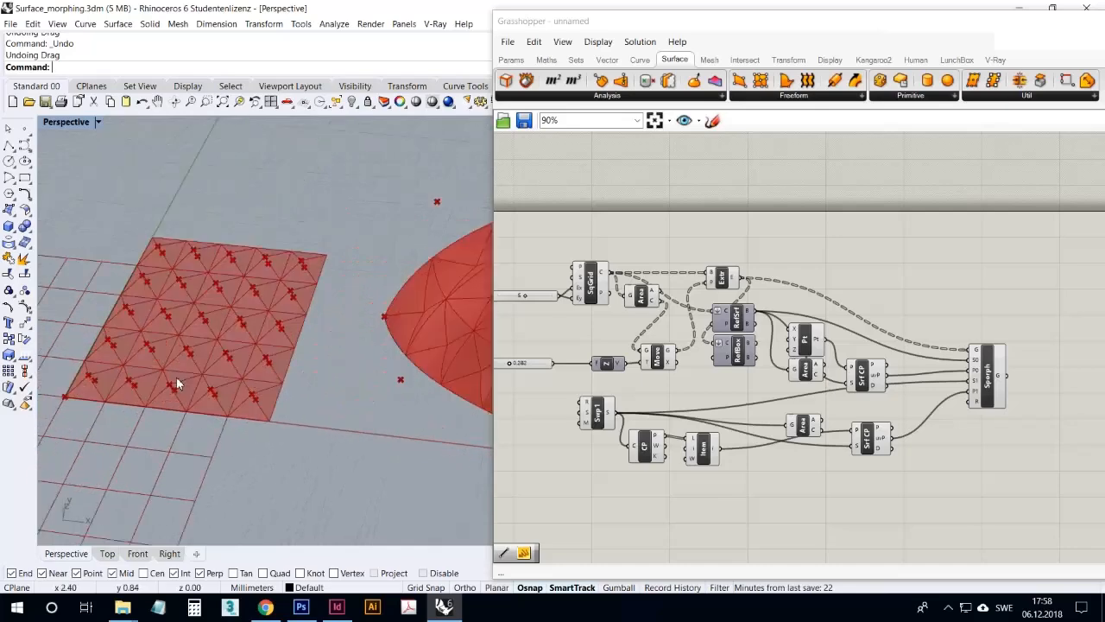
scroll(212, 356, down, 6)
right_drag(398, 396, 394, 347)
scroll(395, 343, down, 3)
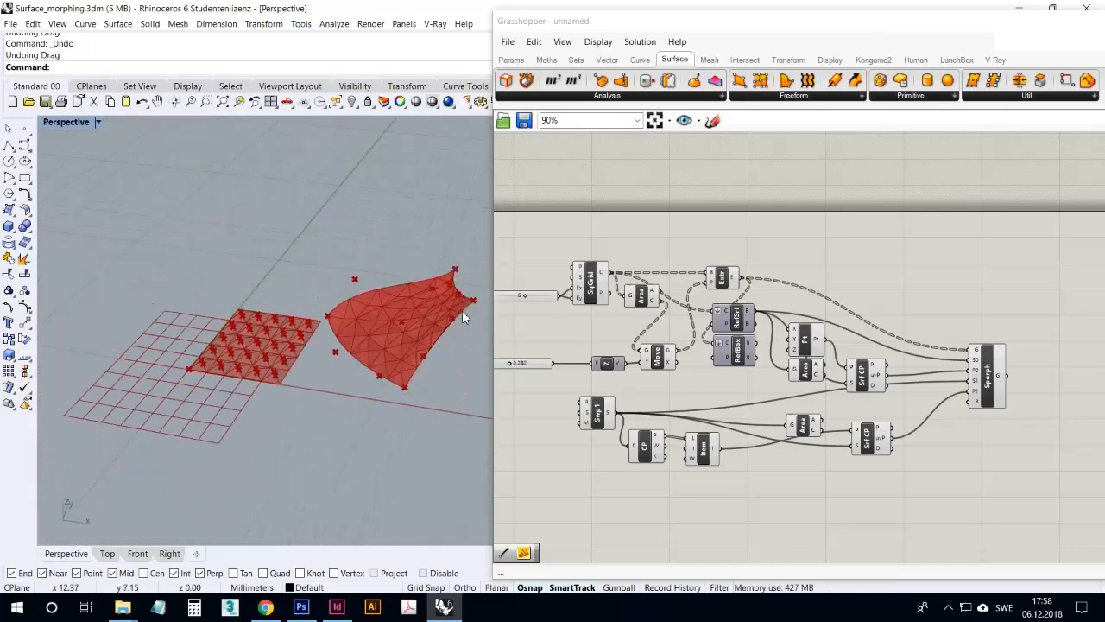
scroll(466, 299, up, 6)
right_drag(290, 377, 337, 327)
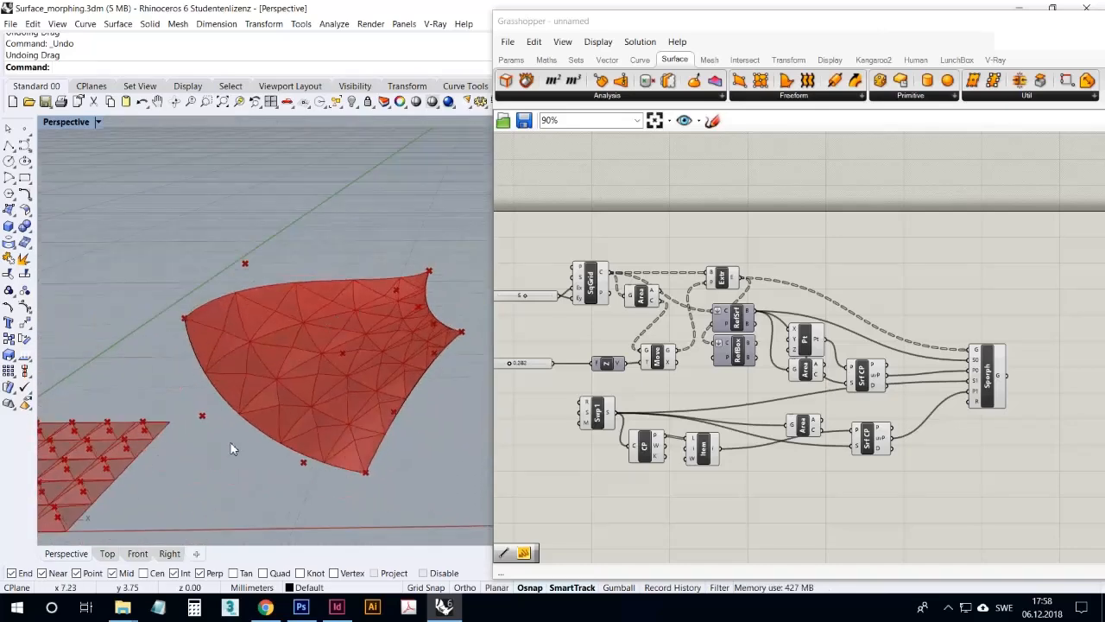
right_drag(340, 407, 343, 424)
Delete both Area components feeding the Surface Closest Points and move the lower Surface Closest Point slightly up
click(815, 423)
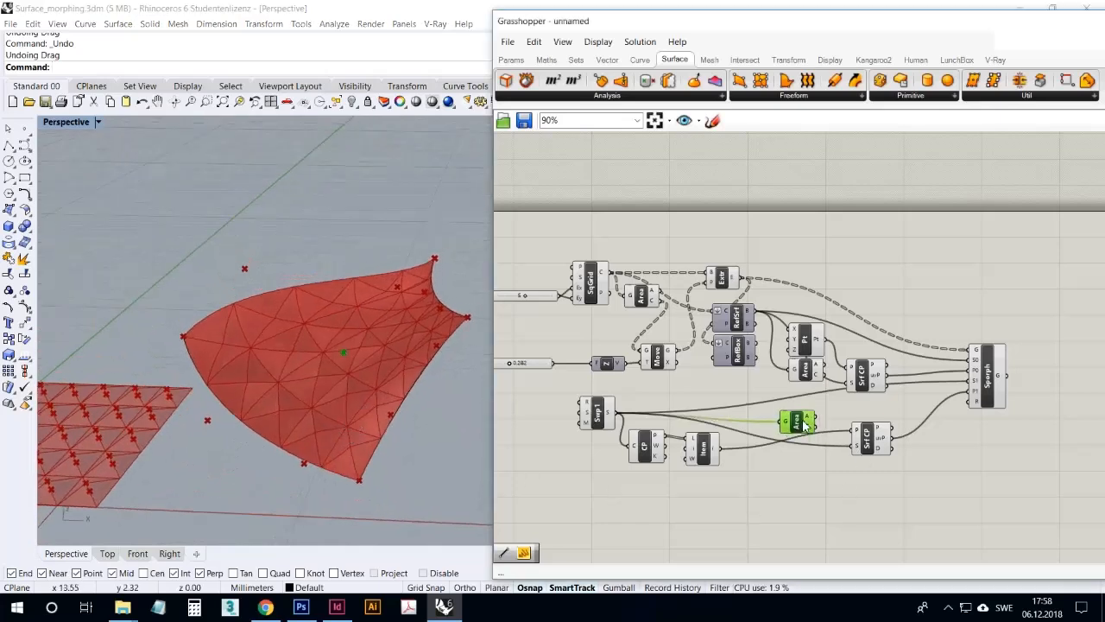
key(Delete)
click(812, 373)
key(Delete)
right_drag(377, 386, 432, 374)
drag(868, 438, 859, 426)
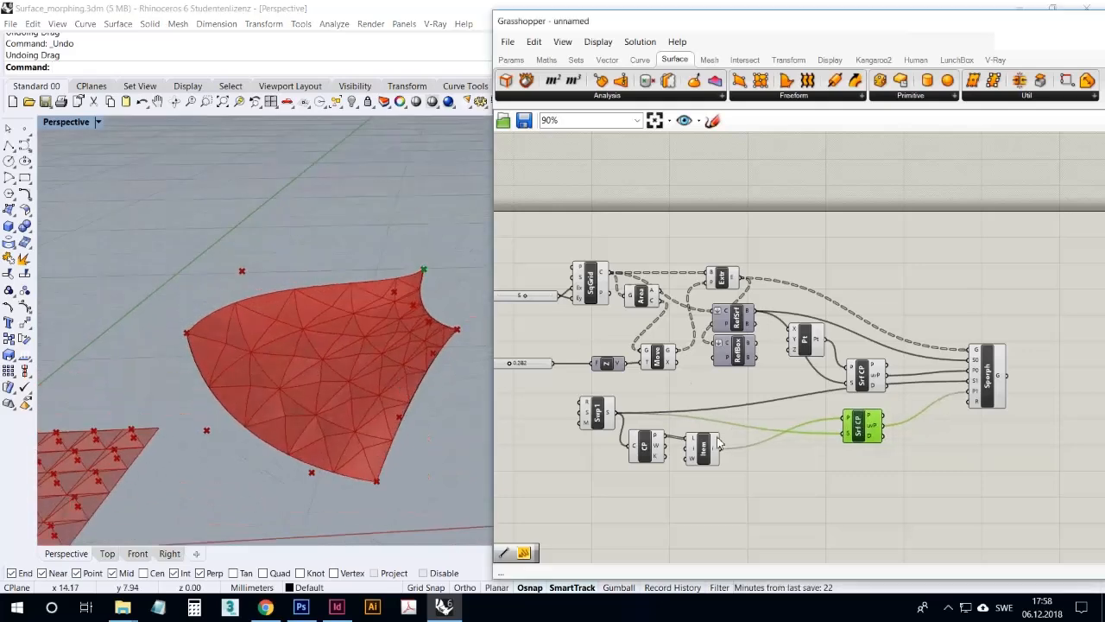
Set List Item's index input to the integer 1
click(518, 61)
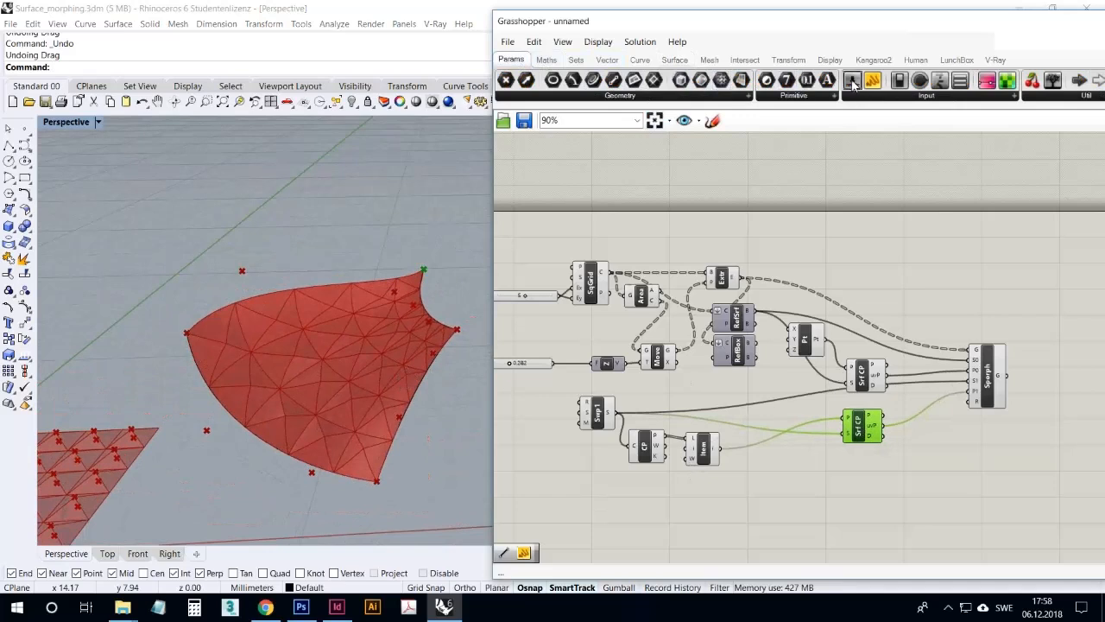
right_click(693, 448)
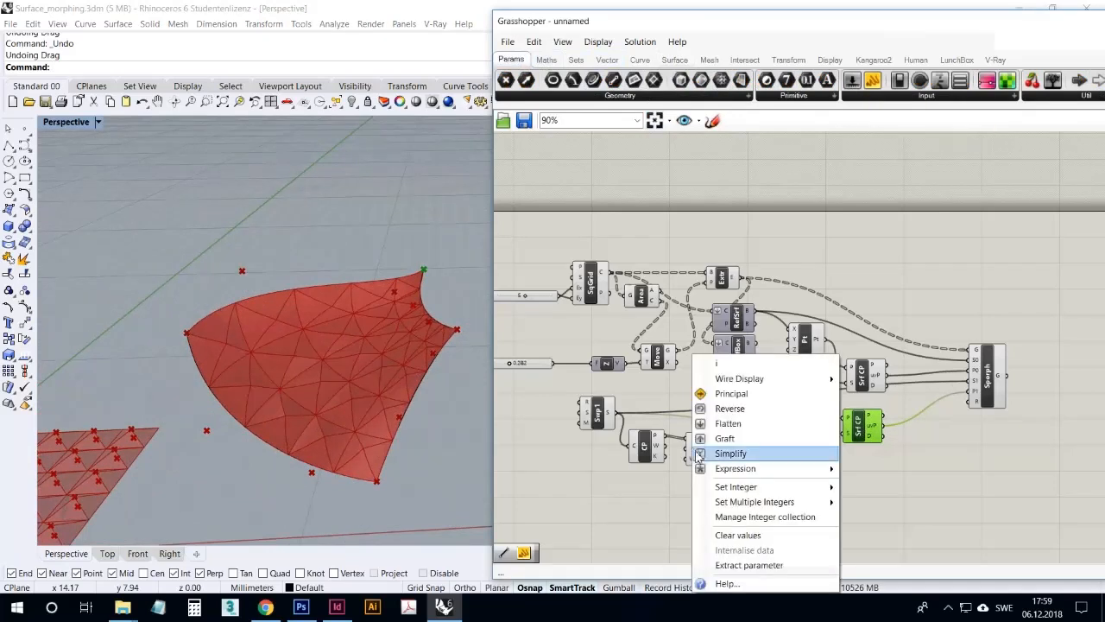
key(Escape)
right_click(697, 455)
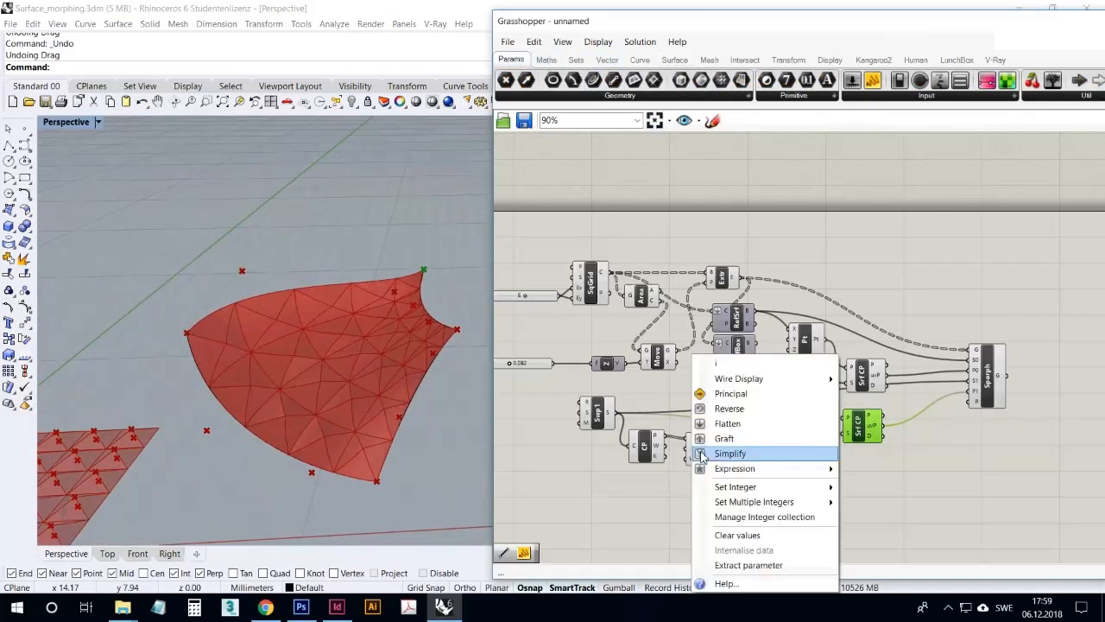
mouse_move(732, 490)
click(861, 491)
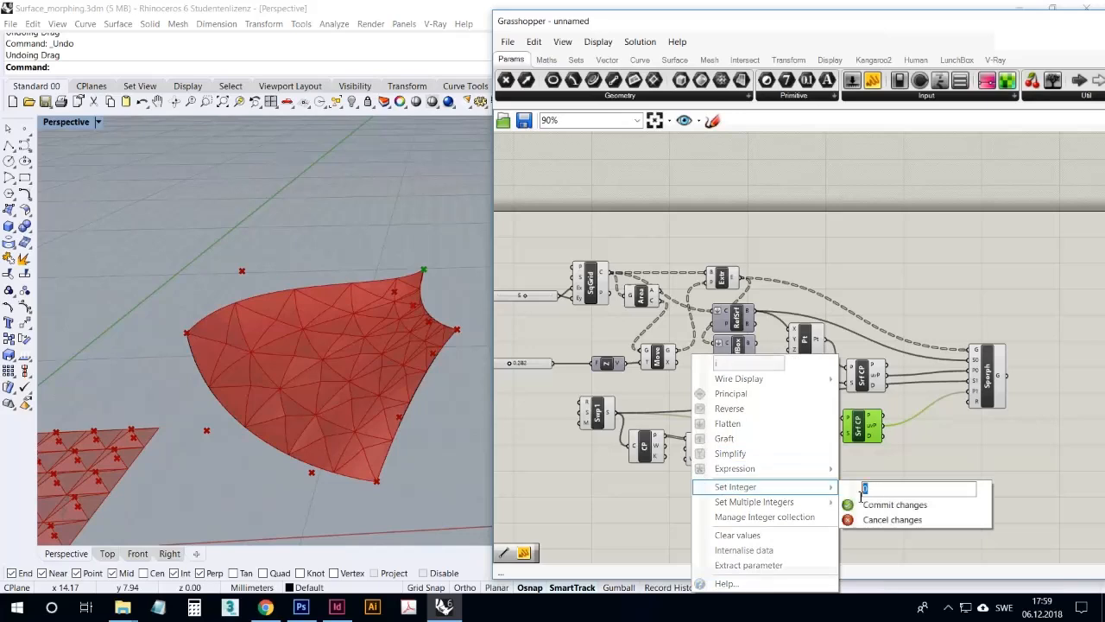
click(855, 504)
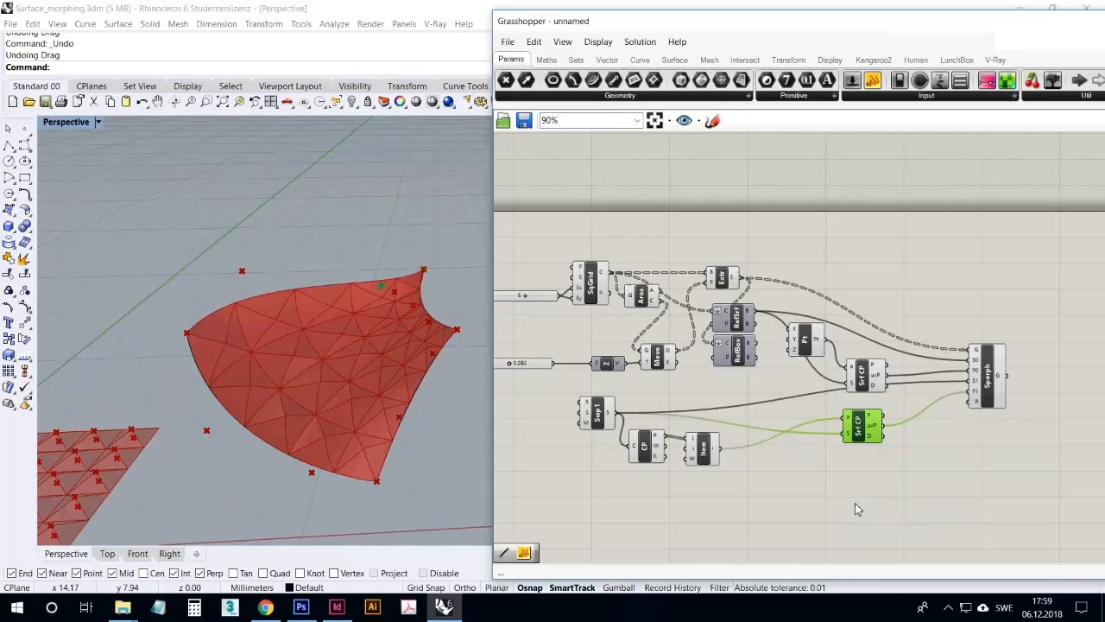
Set List Item's index to 3 and look at the morph on the swept surface
right_click(693, 448)
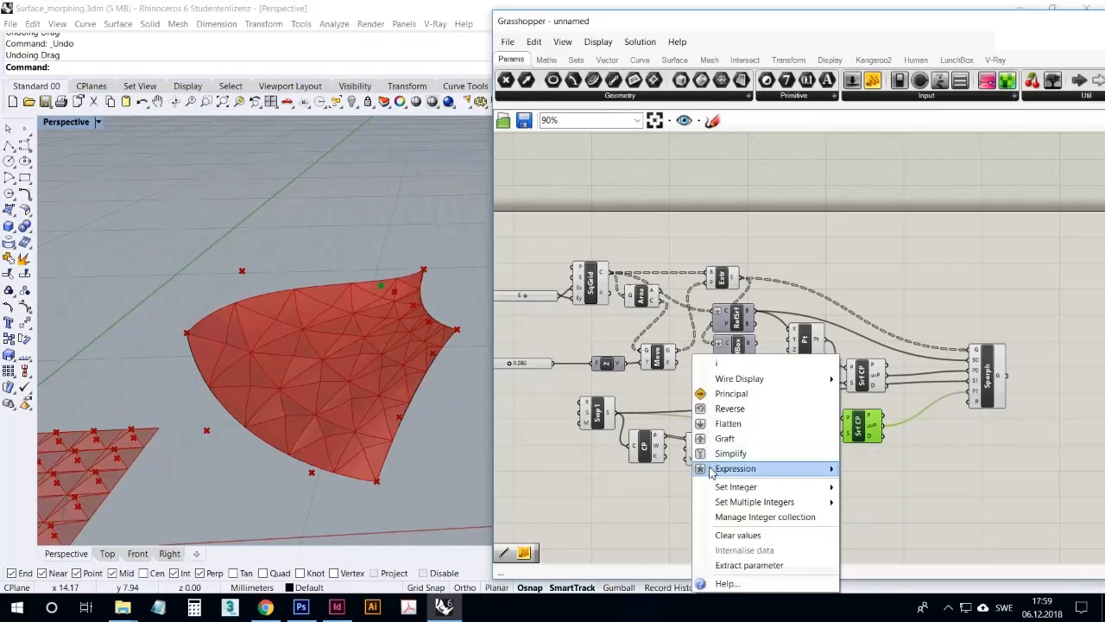
mouse_move(739, 494)
click(891, 495)
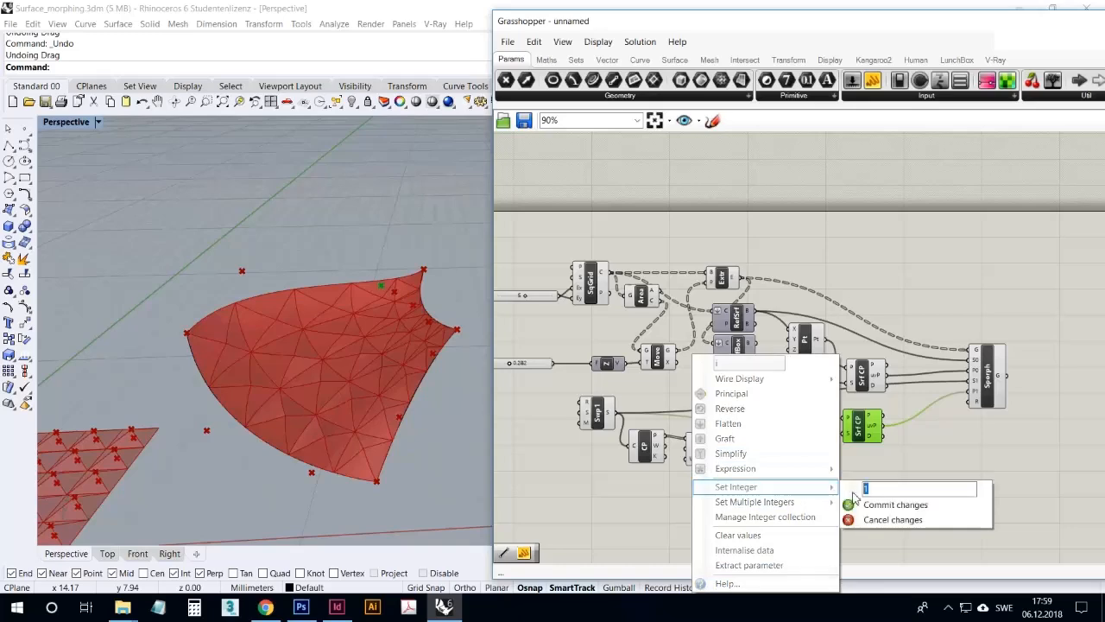
click(876, 506)
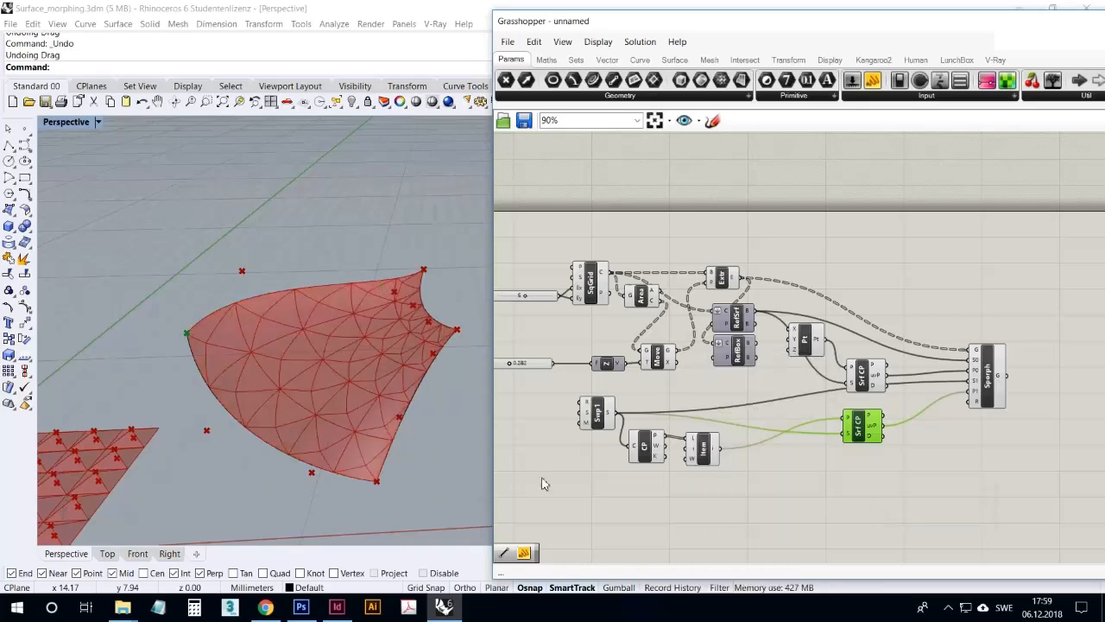
mouse_move(430, 442)
right_down()
mouse_move(525, 412)
mouse_move(431, 444)
mouse_move(440, 425)
right_up()
Change List Item's index to another control point and view the morphed surface together with the flat grid
right_click(693, 455)
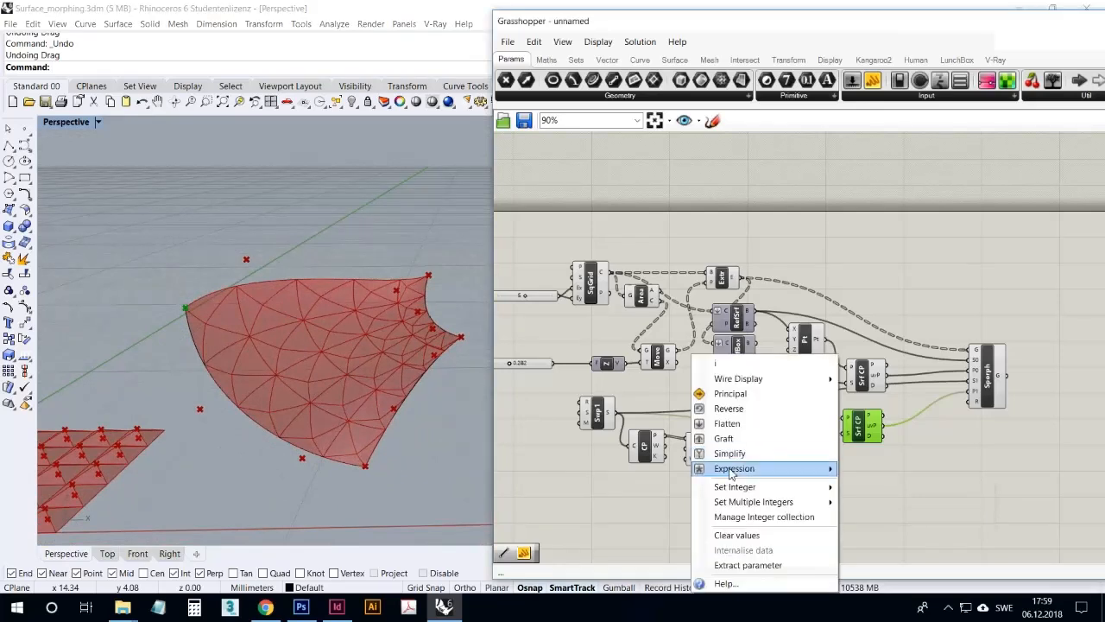
mouse_move(745, 488)
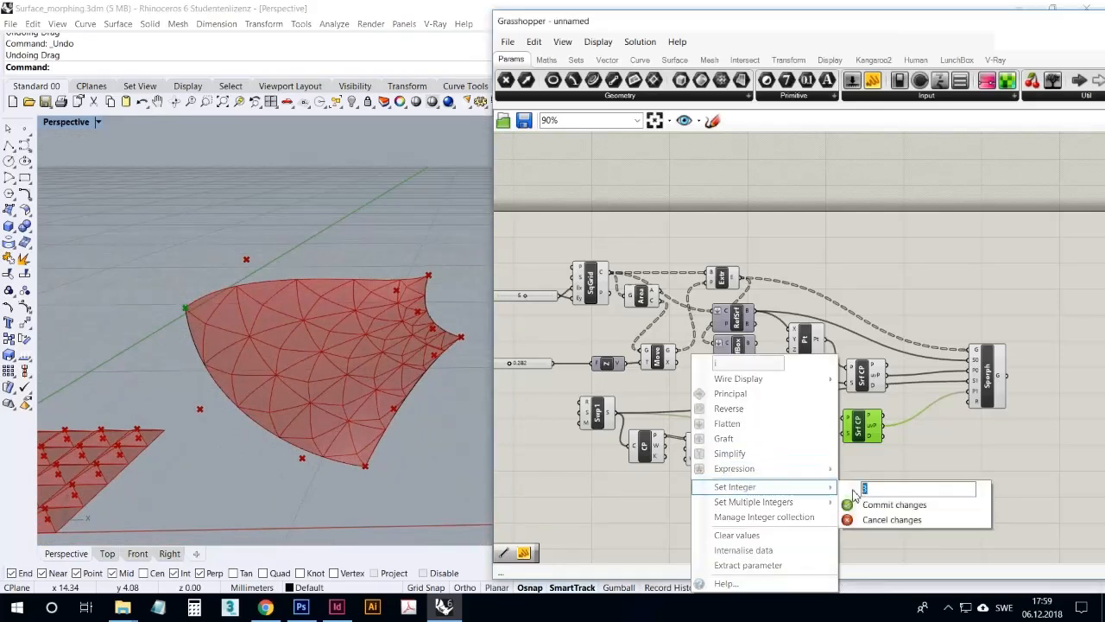
click(874, 504)
right_drag(520, 457, 269, 447)
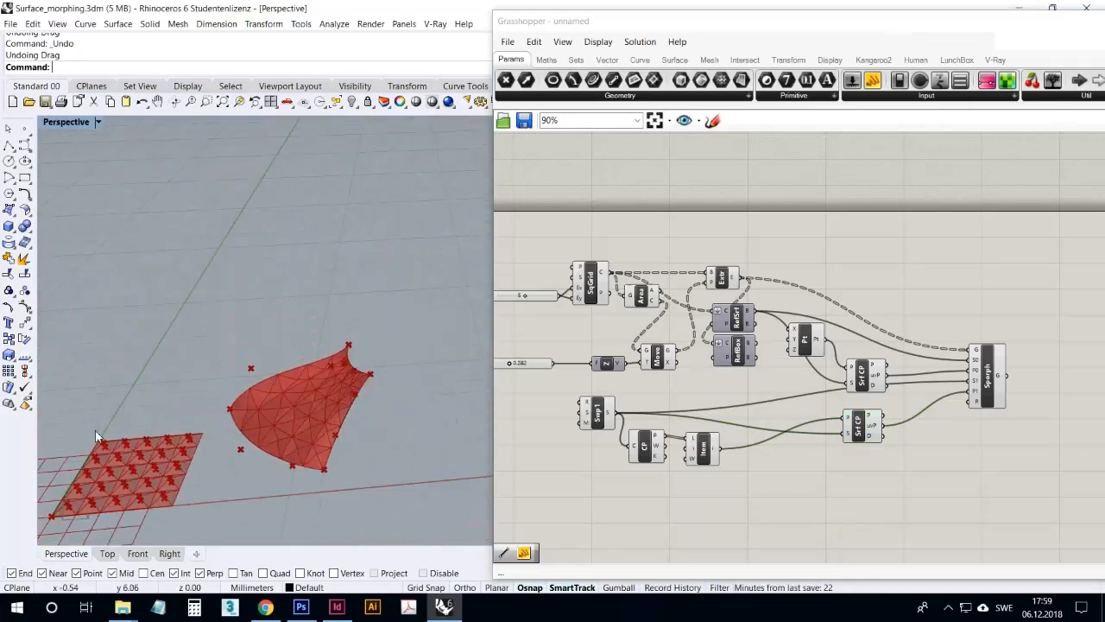
Look closely at the morphed swept surface and shift the Sporph component slightly down and towards its inputs
scroll(268, 406, up, 5)
right_drag(369, 343, 294, 395)
click(553, 461)
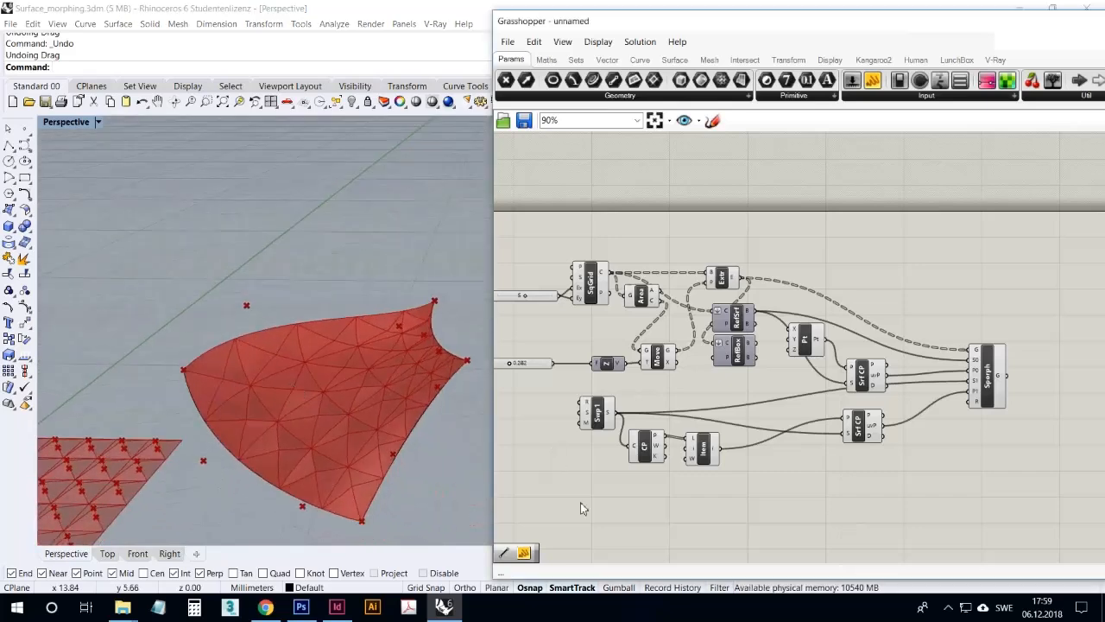
click(992, 392)
drag(992, 376, 981, 393)
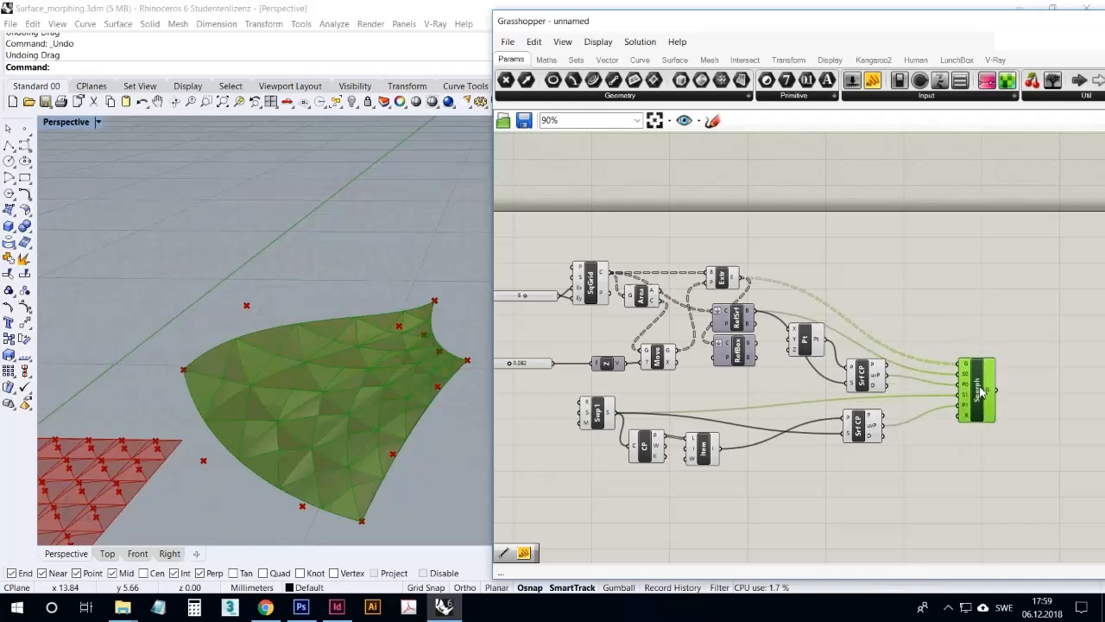
click(964, 454)
Add a Surface Morph component to the canvas below the Sporph component
right_drag(881, 480, 896, 350)
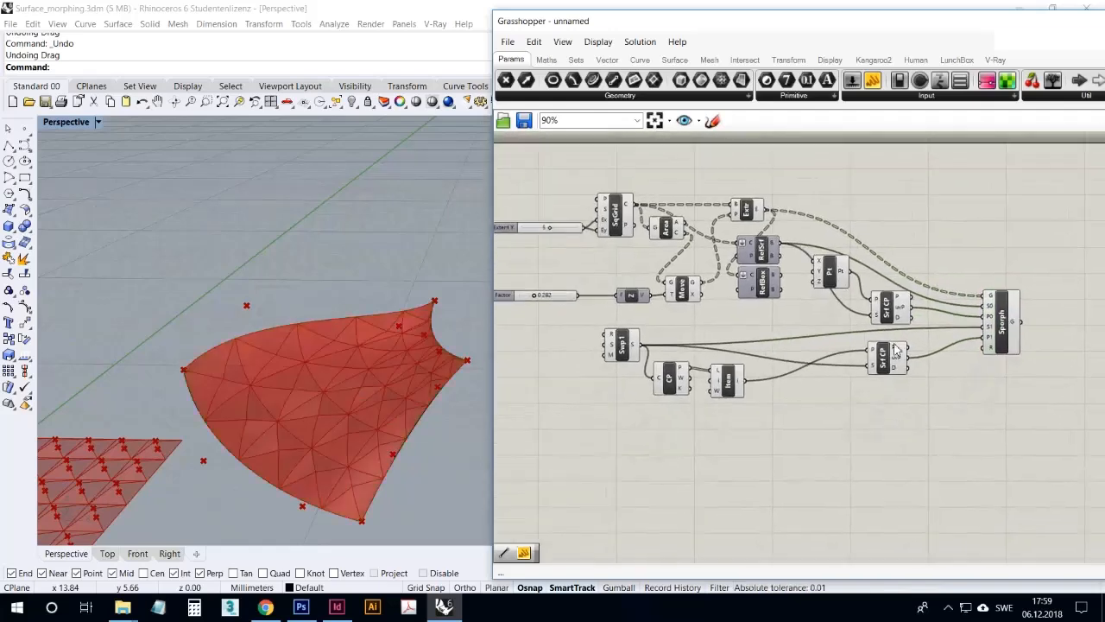
click(788, 59)
click(892, 96)
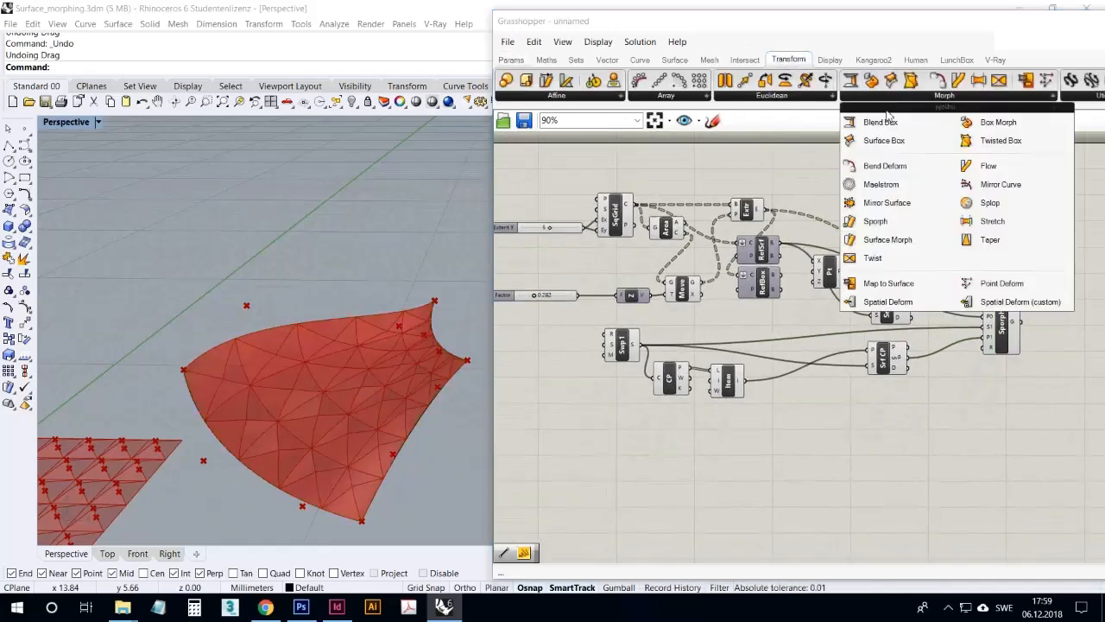
click(903, 239)
click(999, 443)
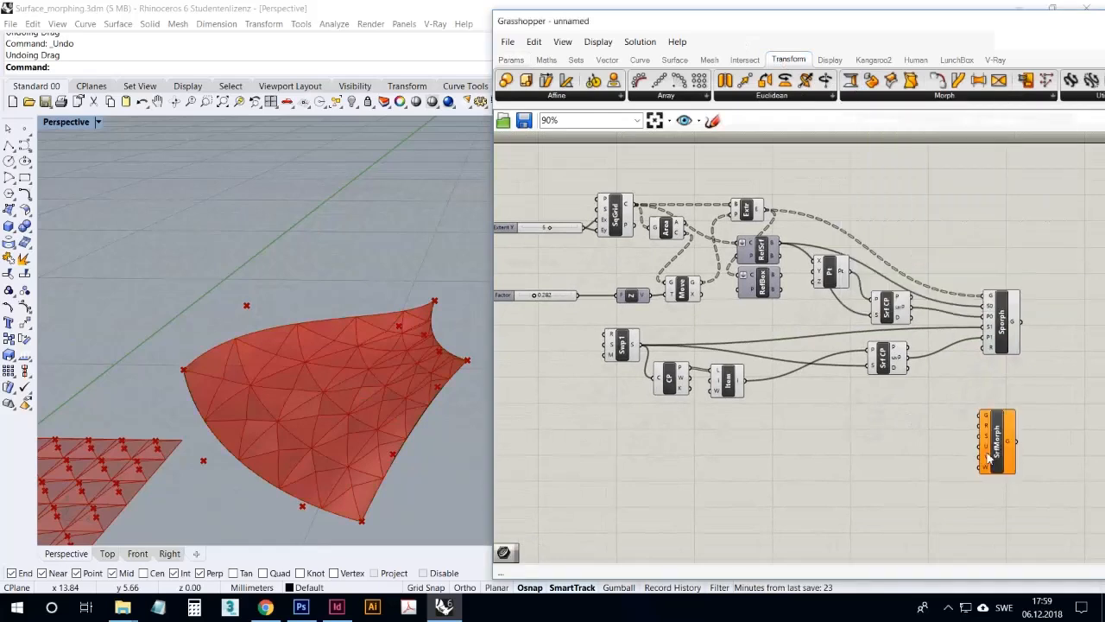
right_drag(921, 466, 883, 446)
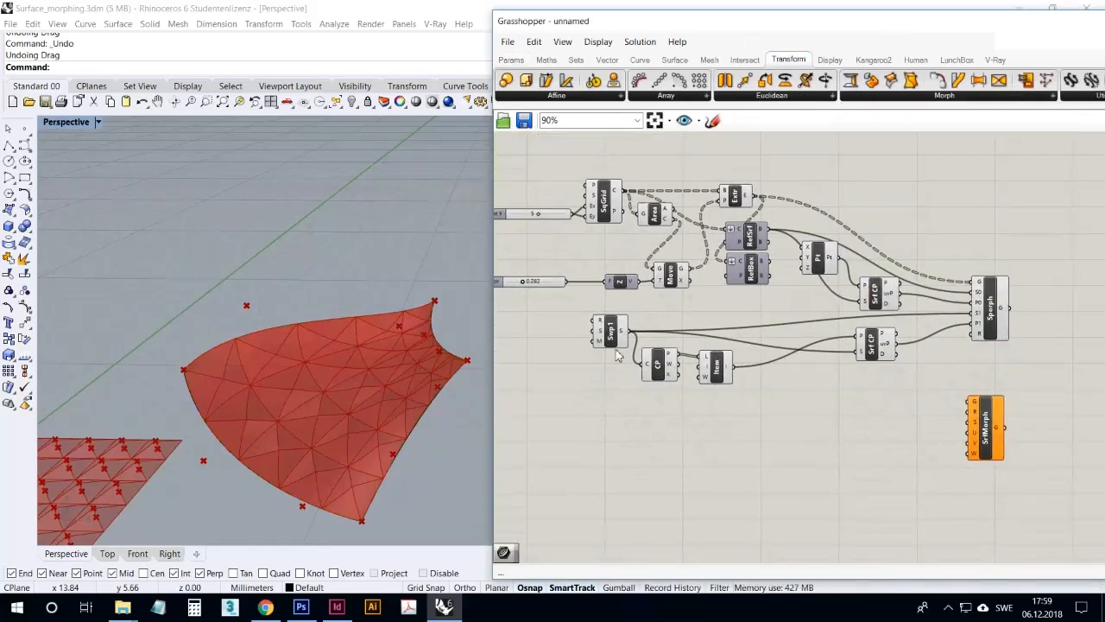
Shift the Sweep1 component slightly away from Control Points, add a Move component and feed Sweep1's surface into its geometry input
drag(609, 328, 598, 329)
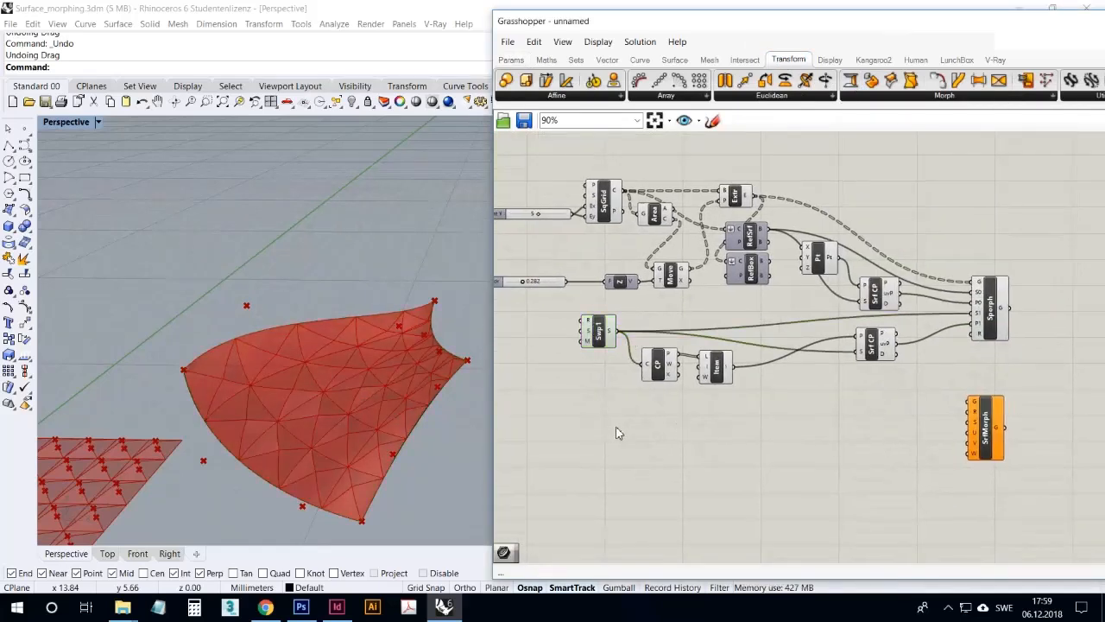
click(604, 339)
double_click(607, 423)
text(move)
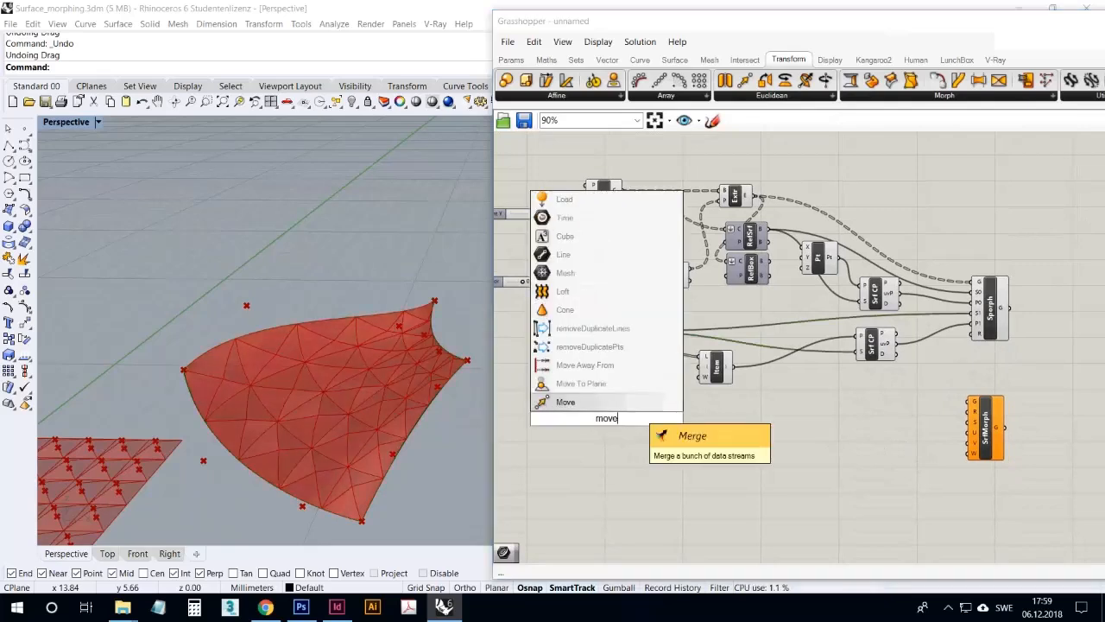
click(604, 401)
drag(615, 331, 648, 436)
right_drag(592, 392, 640, 382)
Add a Unit X vector and connect it to the new Move component's motion input
click(526, 555)
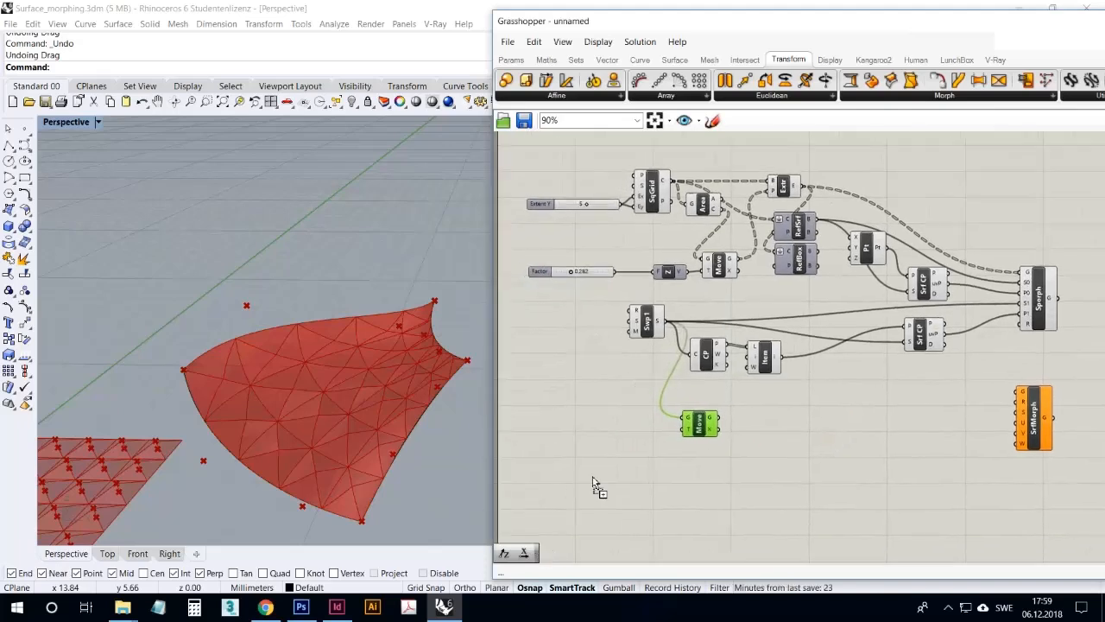
click(632, 438)
drag(648, 433, 683, 429)
Measure a distance along the X direction near the swept surface in the Perspective viewport with the Distance command
scroll(300, 369, down, 5)
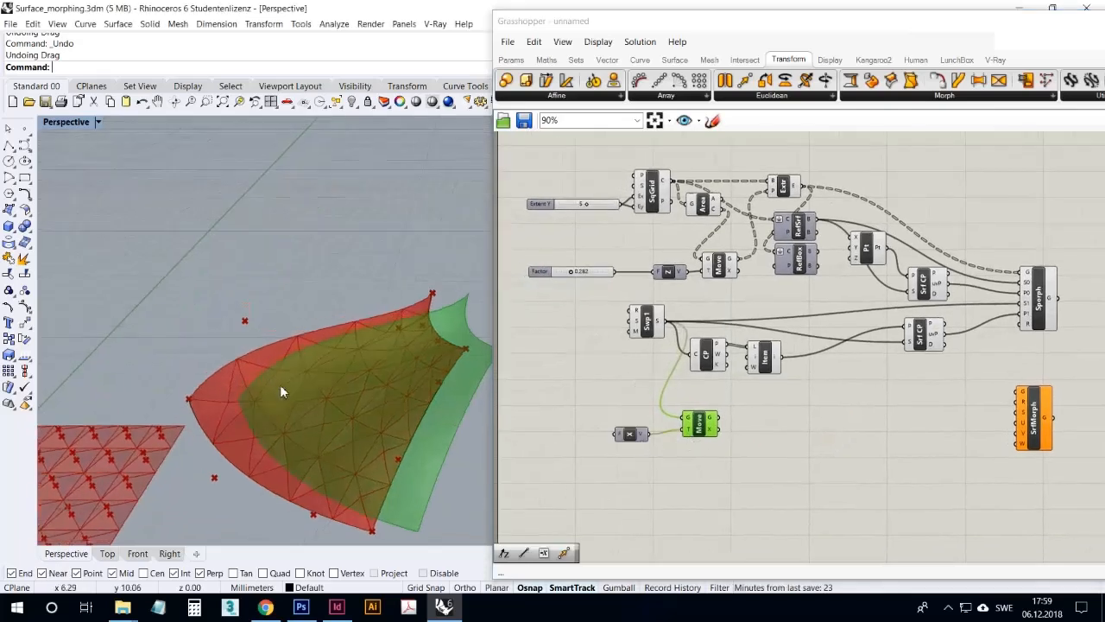
right_drag(126, 296, 294, 497)
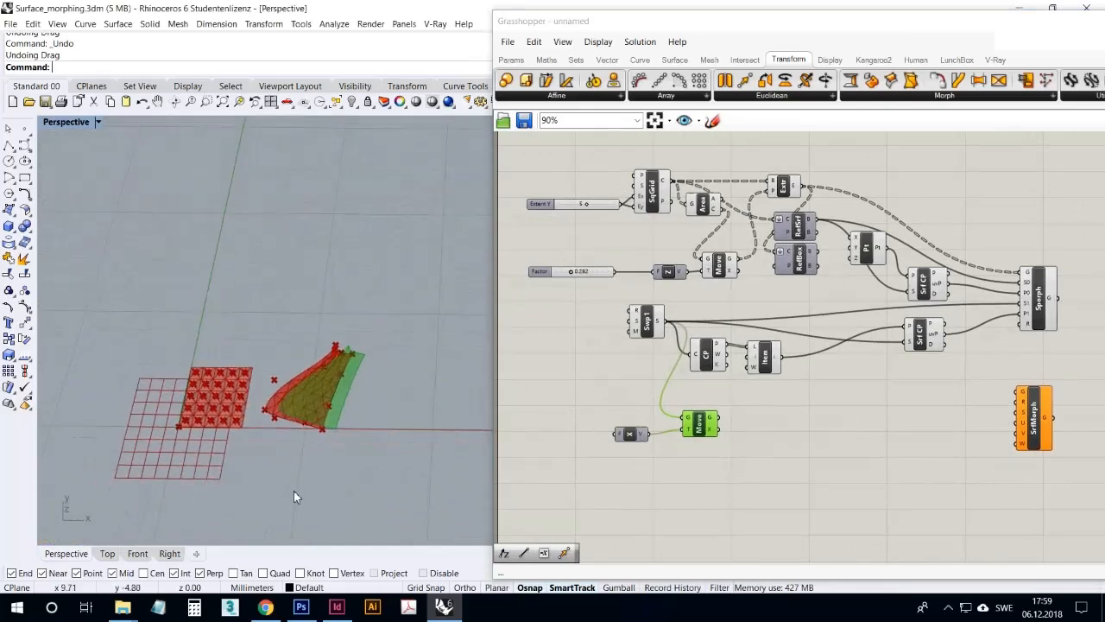
text(Distance)
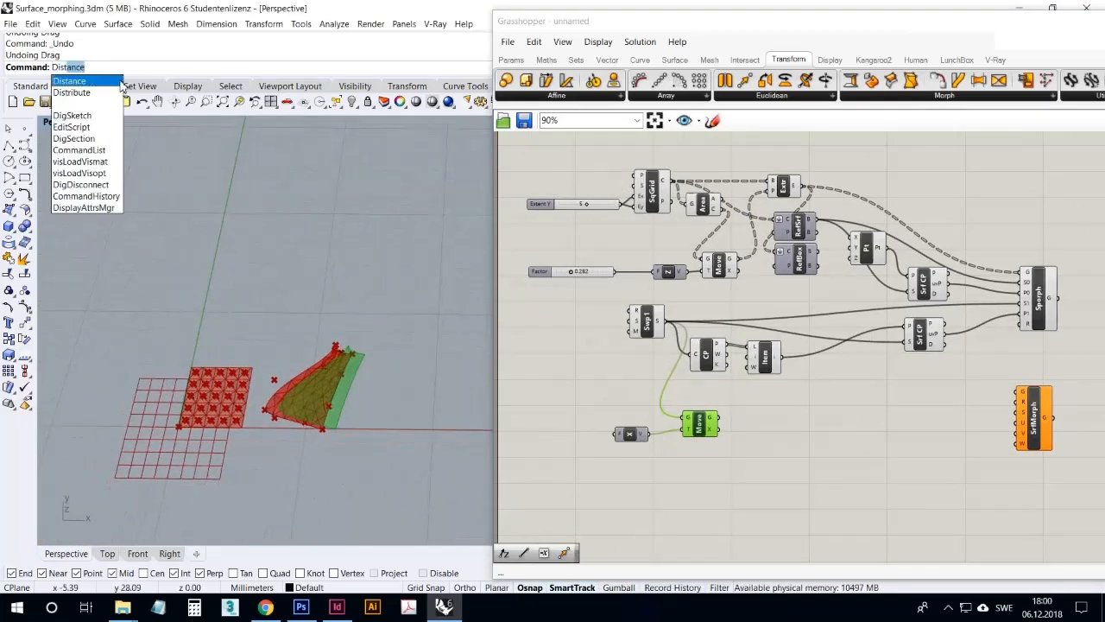
key(Return)
click(284, 462)
click(437, 487)
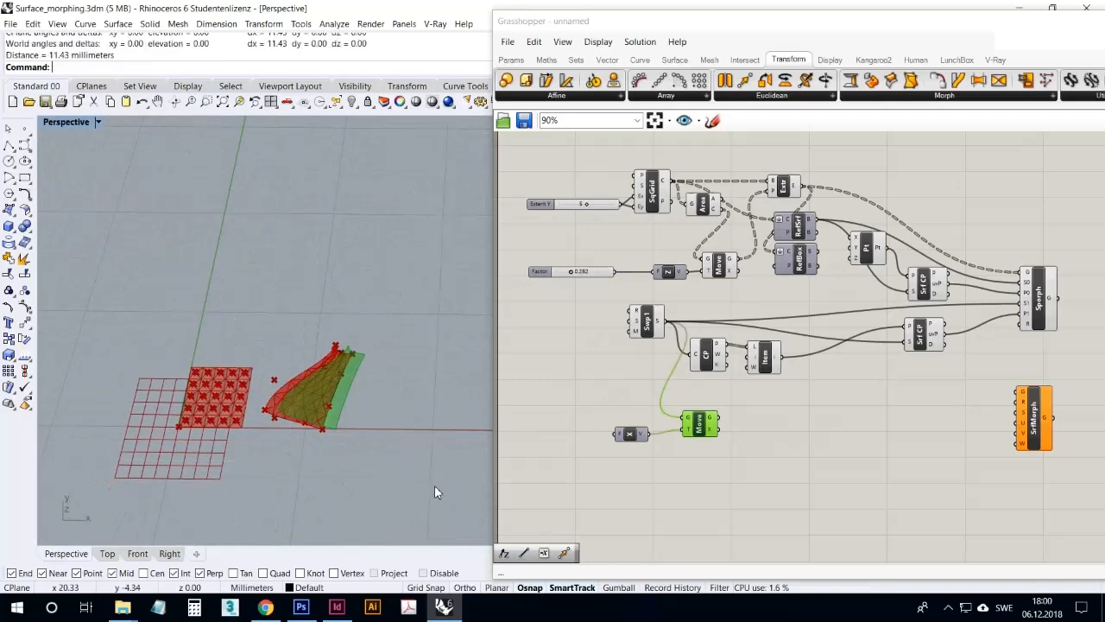
click(649, 482)
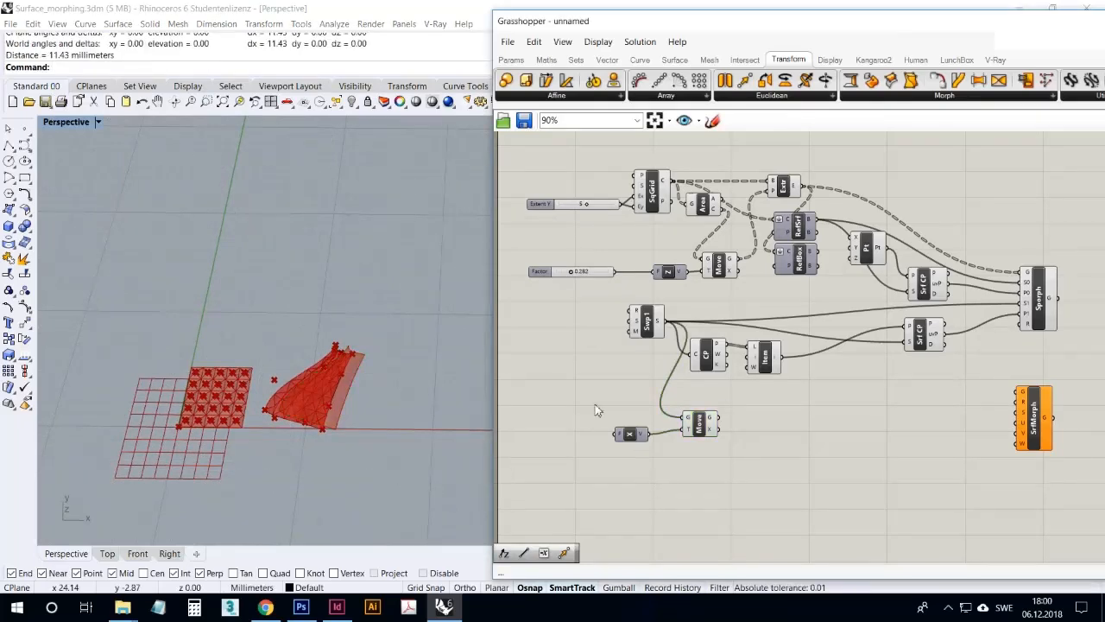
Copy an existing number slider, connect it to Unit X's factor and set it to 7 to offset the swept surface copy
drag(628, 433, 633, 427)
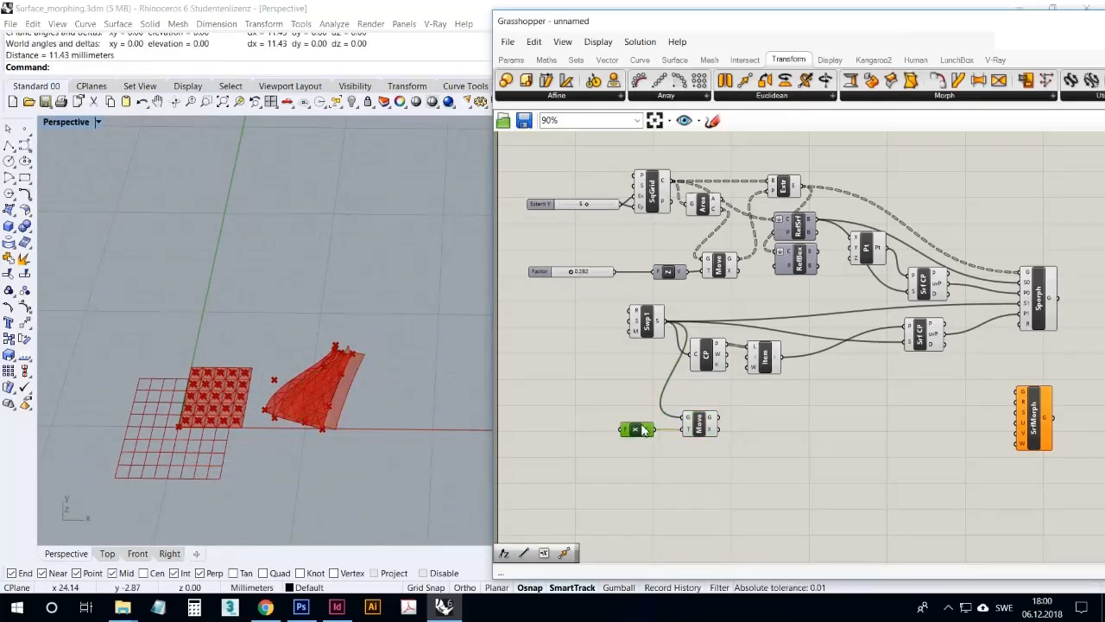
click(598, 211)
key(ctrl+c)
key(ctrl+v)
drag(605, 214, 622, 292)
drag(603, 215, 587, 426)
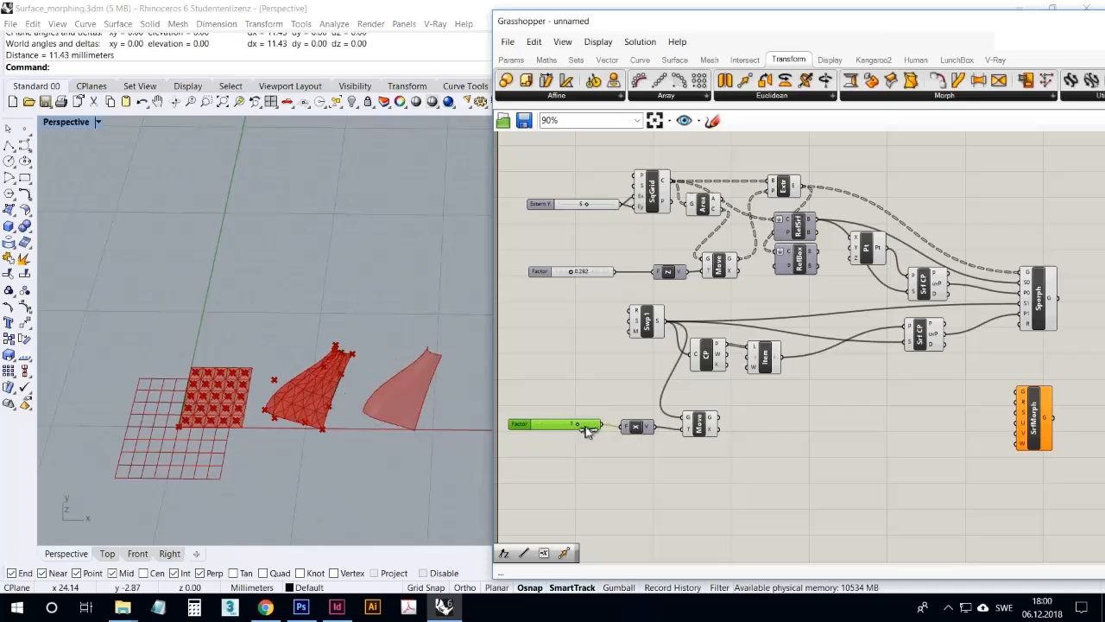
click(570, 456)
Move the factor slider, Unit X and Move components together further down the canvas
drag(713, 464, 556, 405)
drag(701, 426, 729, 462)
click(825, 402)
right_drag(847, 457, 806, 429)
click(948, 608)
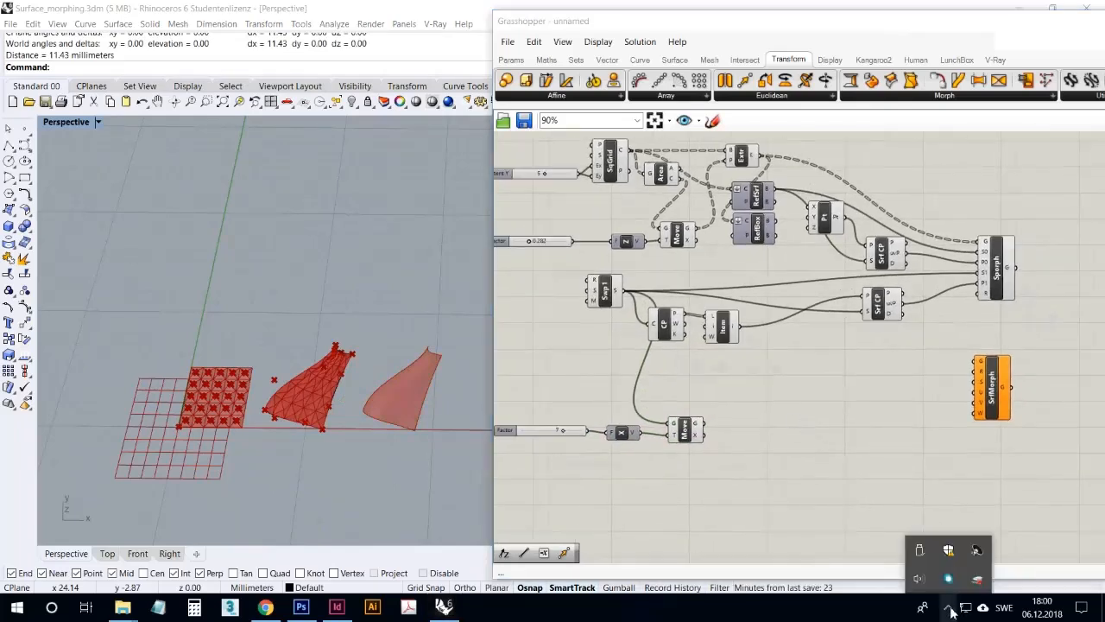
click(950, 608)
Connect the extruded pyramids from the Extrude output to Surface Morph's geometry input
scroll(999, 370, up, 3)
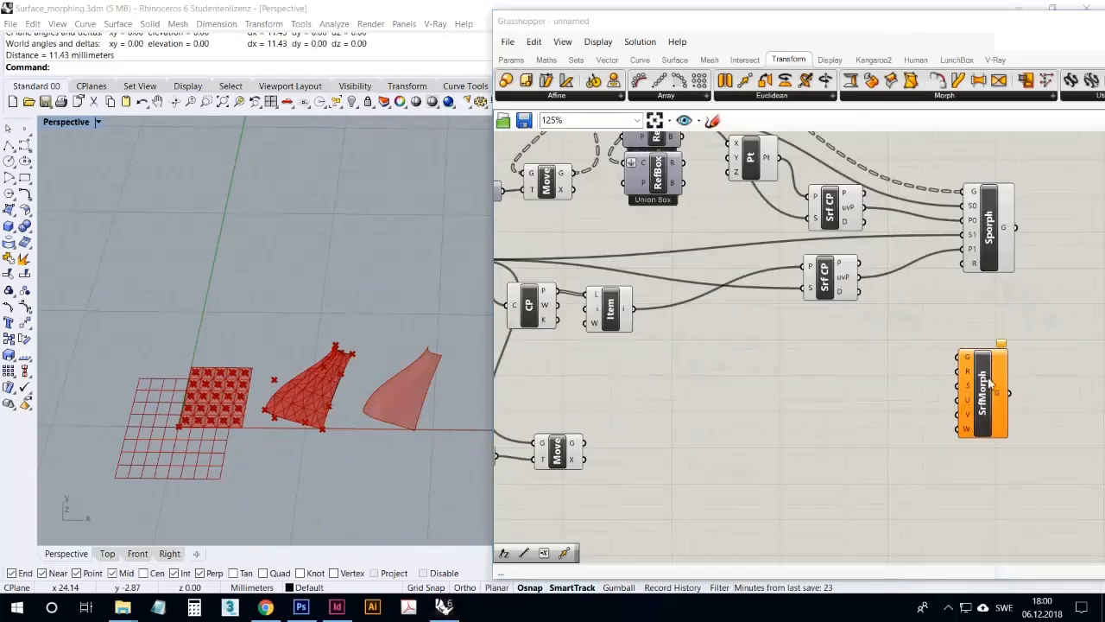
click(1009, 386)
right_drag(1025, 391, 979, 433)
scroll(939, 455, up, 5)
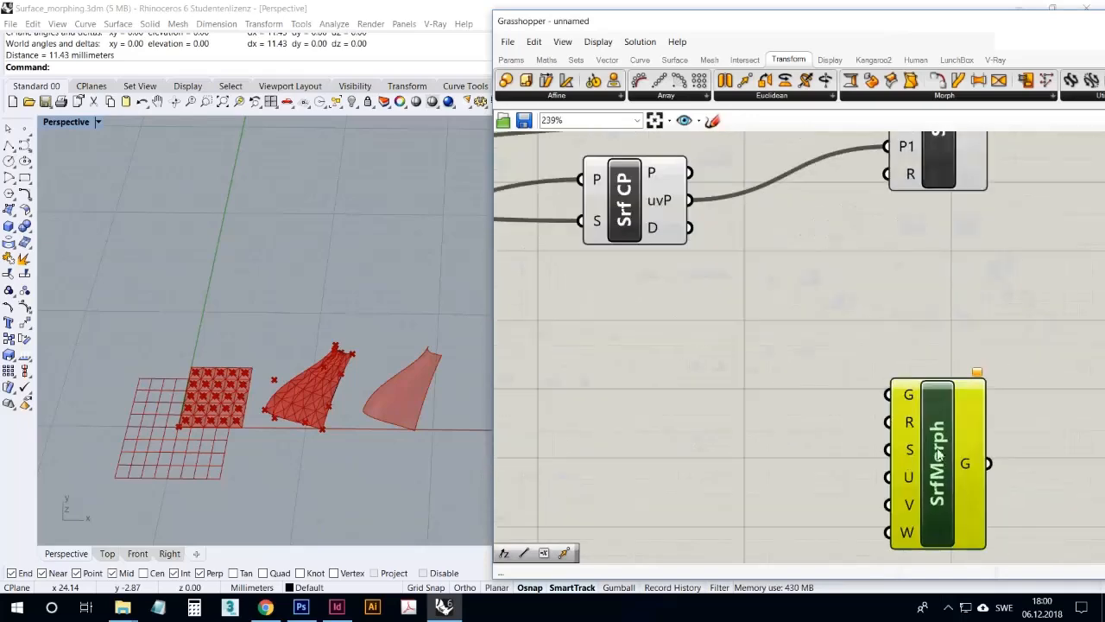
scroll(894, 449, down, 4)
scroll(836, 328, down, 2)
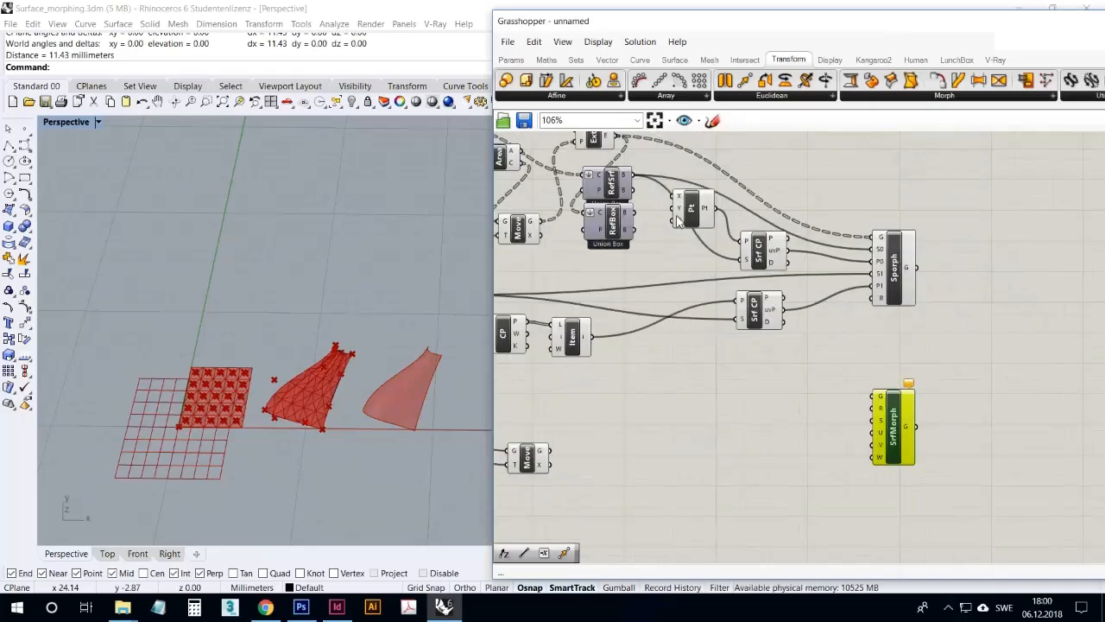
right_drag(641, 185, 648, 213)
click(611, 170)
drag(619, 168, 888, 423)
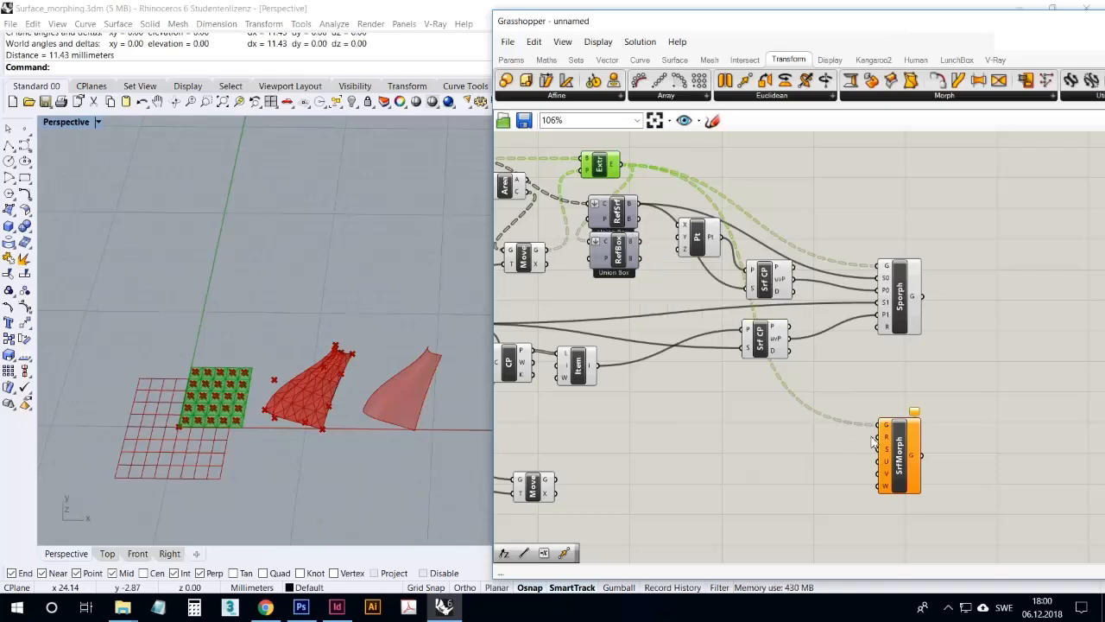
Turn on the preview of the union bounding box component RefBox and shift it slightly down below RefSrf
scroll(936, 487, up, 3)
scroll(928, 483, down, 3)
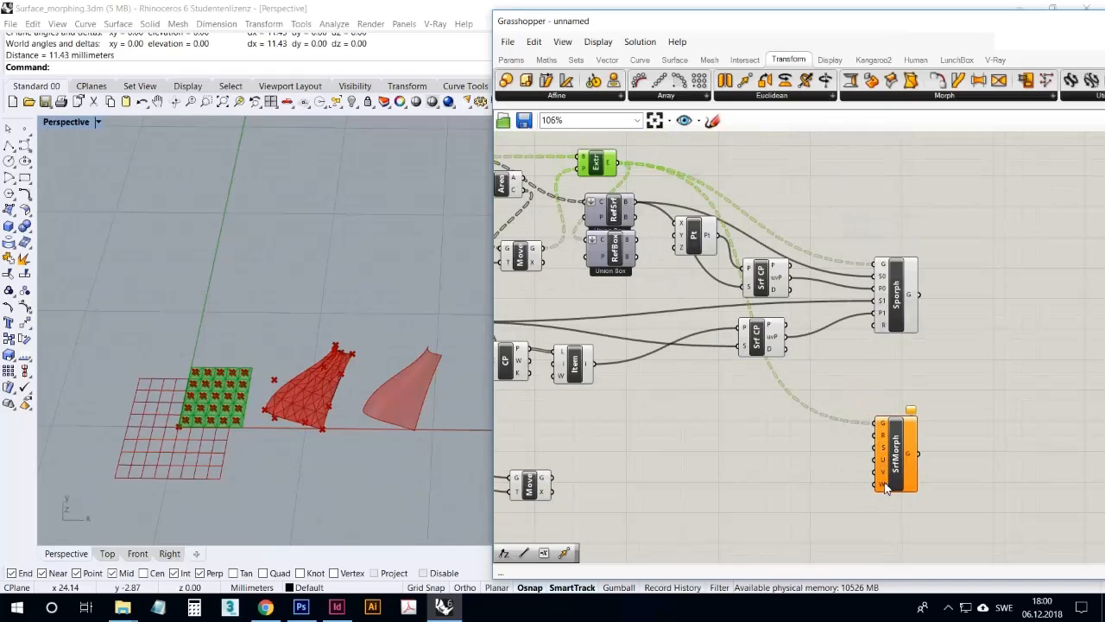
mouse_move(885, 488)
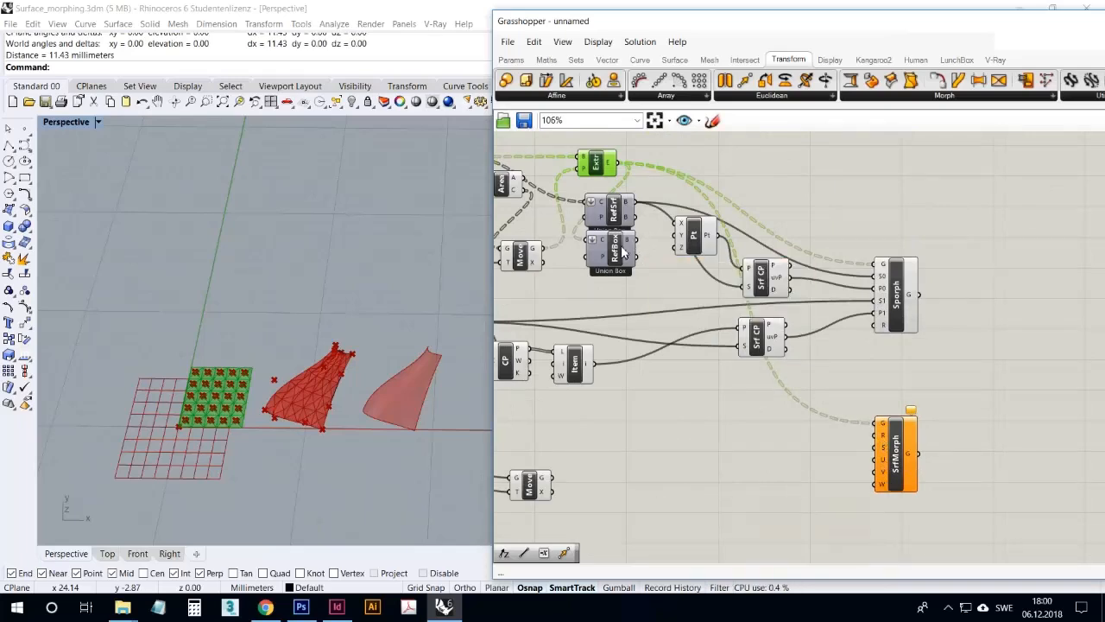
right_drag(381, 331, 342, 313)
scroll(184, 423, up, 6)
right_drag(202, 403, 231, 400)
click(646, 290)
click(614, 261)
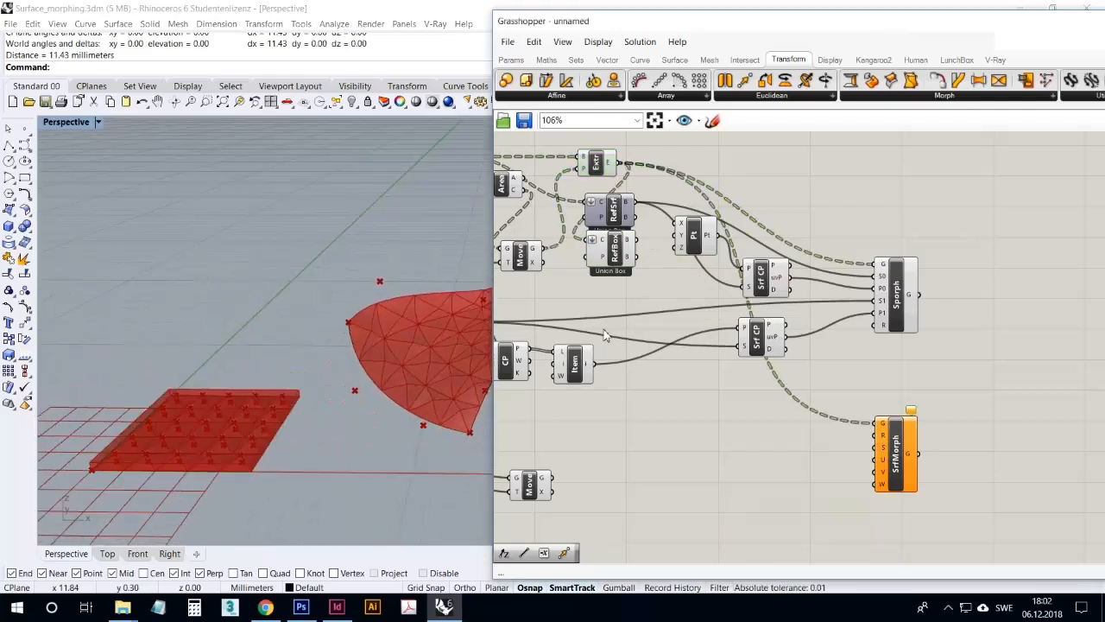
click(608, 263)
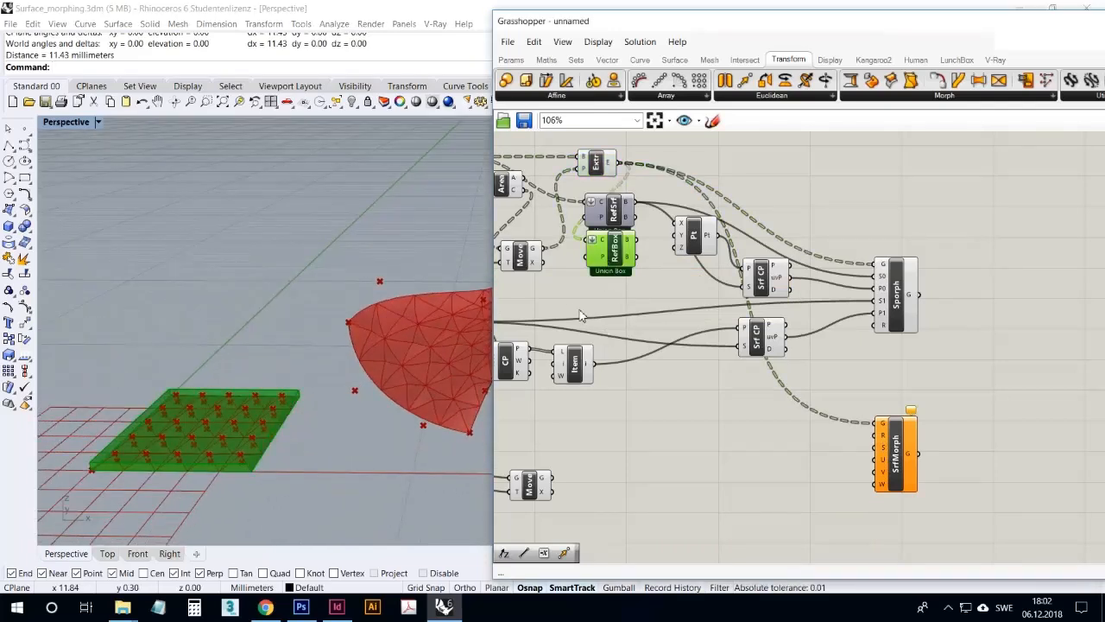
drag(615, 249, 614, 253)
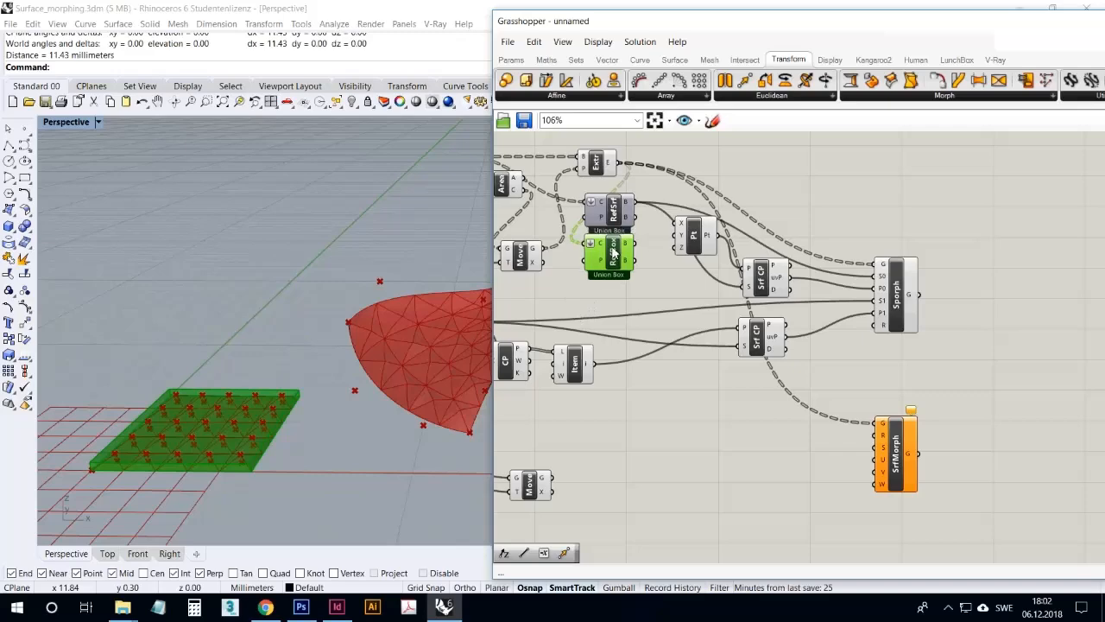
Examine the union bounding box around the pyramid grid in the Perspective viewport
right_drag(361, 345, 295, 375)
scroll(235, 421, up, 7)
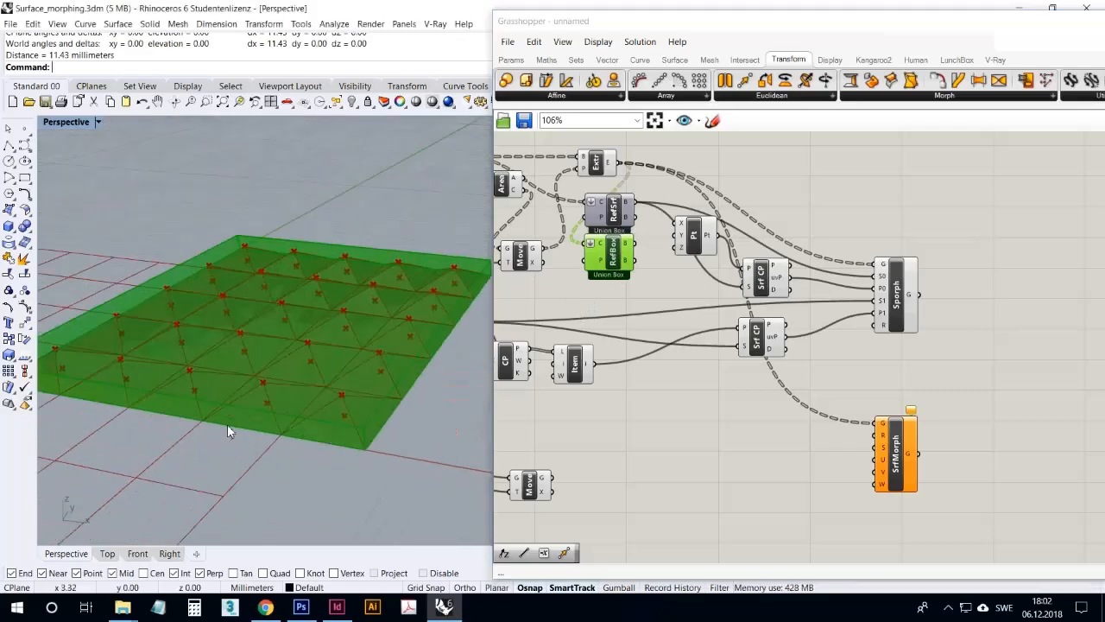
scroll(263, 412, down, 3)
scroll(265, 410, down, 3)
scroll(207, 450, up, 2)
scroll(218, 448, down, 2)
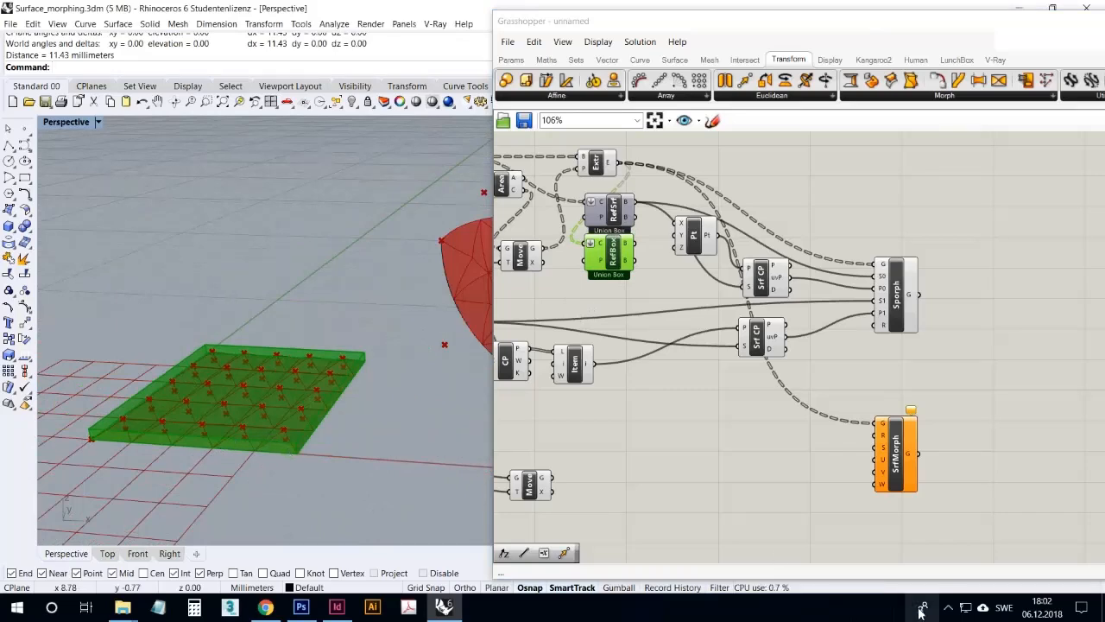
click(947, 607)
click(947, 610)
click(715, 481)
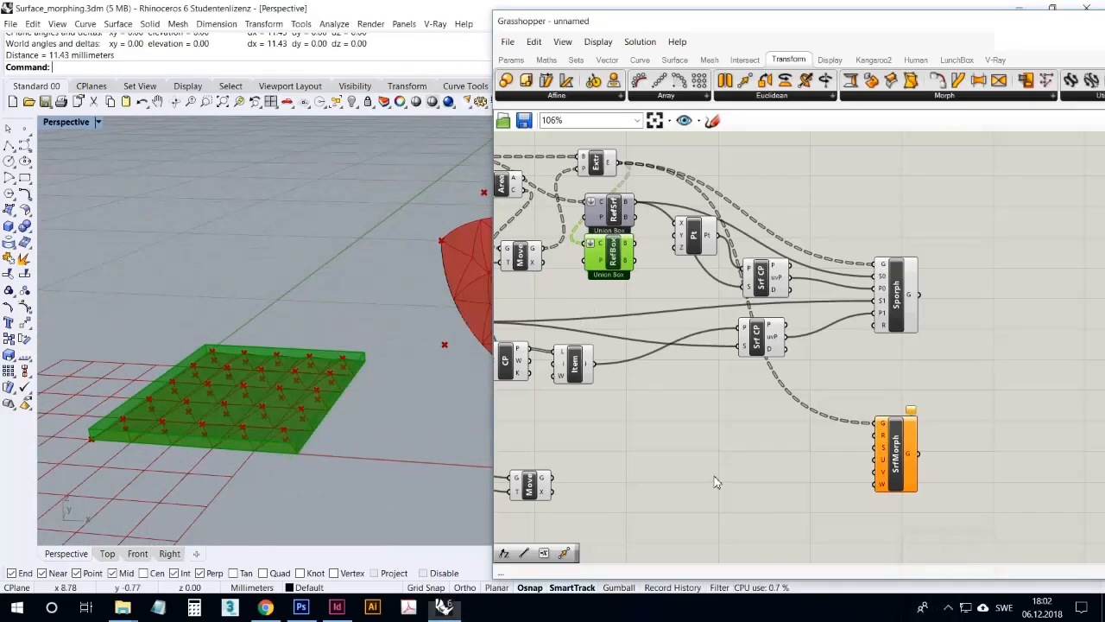
right_drag(375, 456, 365, 469)
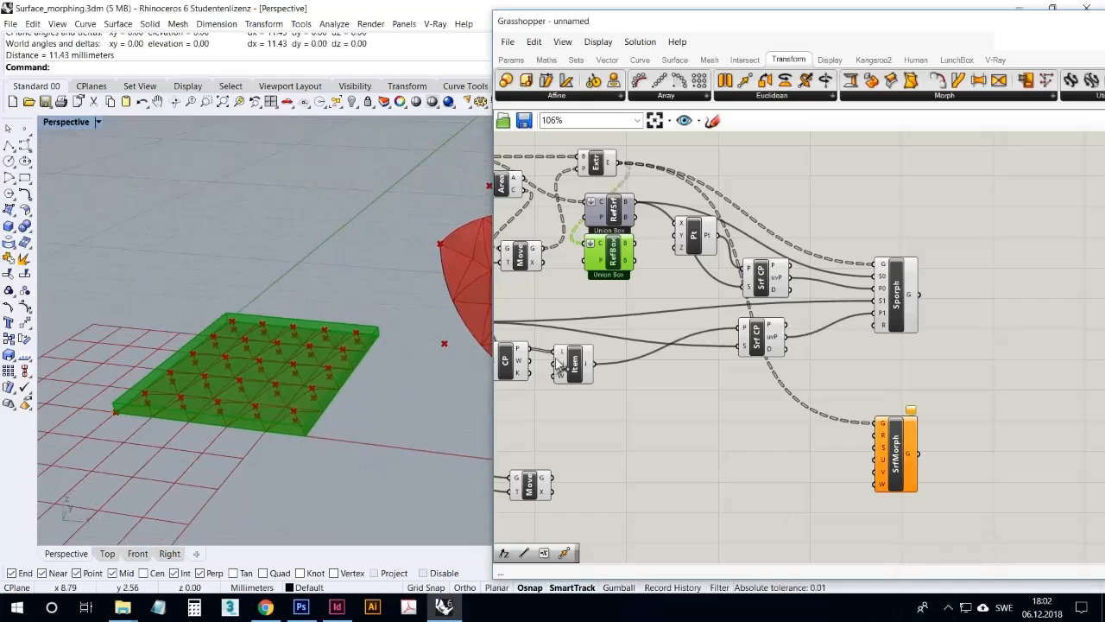
Turn off RefBox's preview and connect its box output to Surface Morph's reference input R
right_drag(620, 307, 645, 320)
right_click(631, 271)
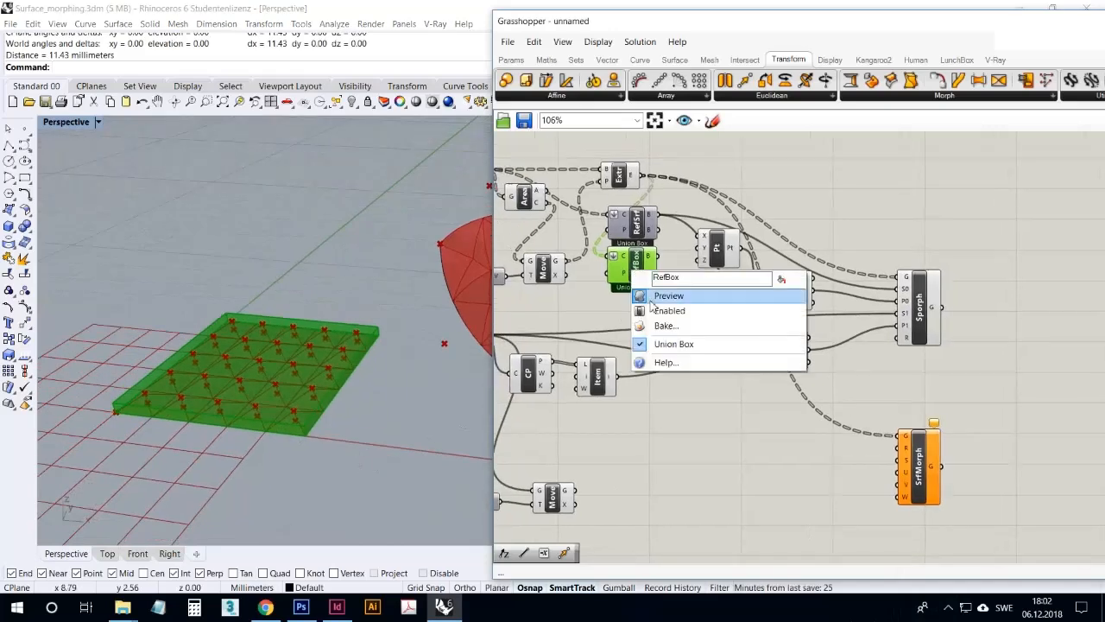
click(653, 296)
drag(656, 258, 904, 464)
mouse_move(908, 450)
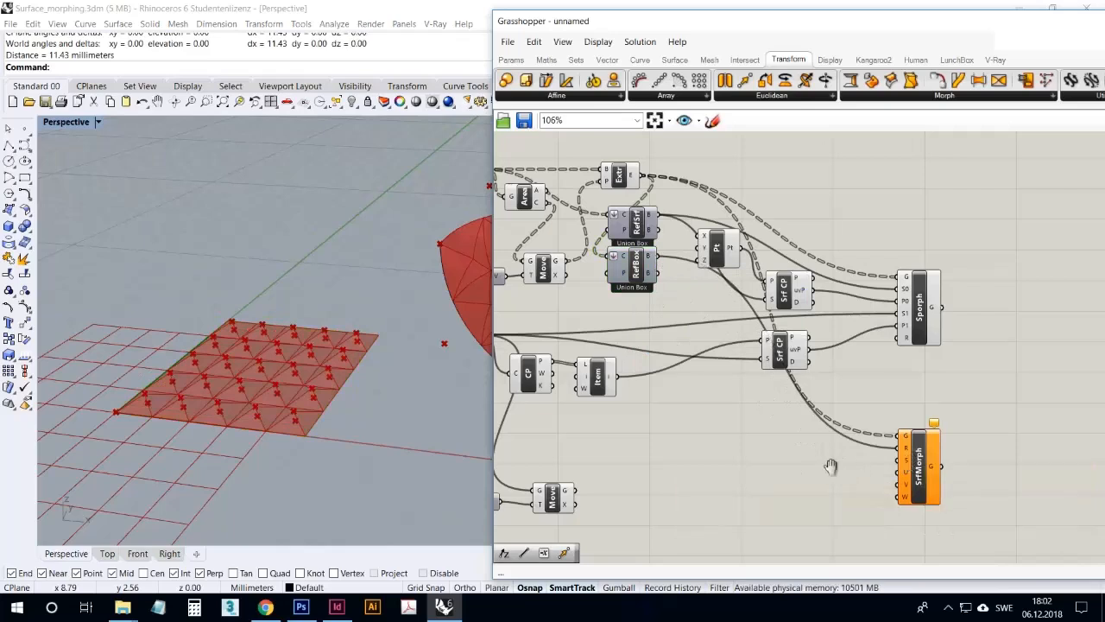
Connect the moved swept surface from the lower Move component to Surface Morph's surface input S
right_drag(786, 466, 884, 453)
click(563, 323)
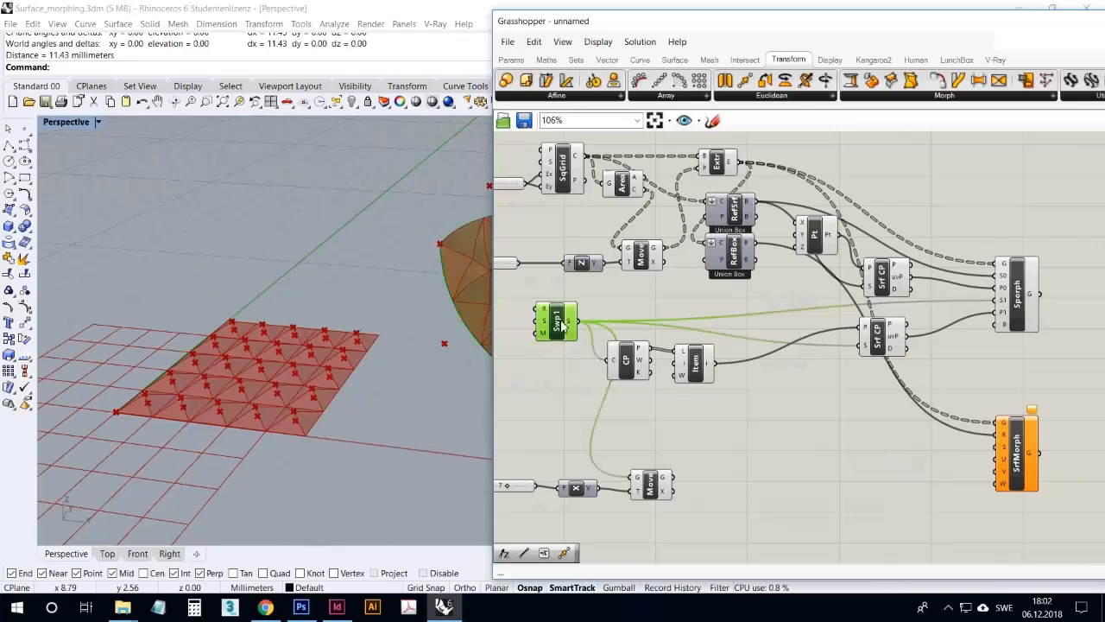
scroll(412, 322, down, 5)
scroll(336, 339, up, 5)
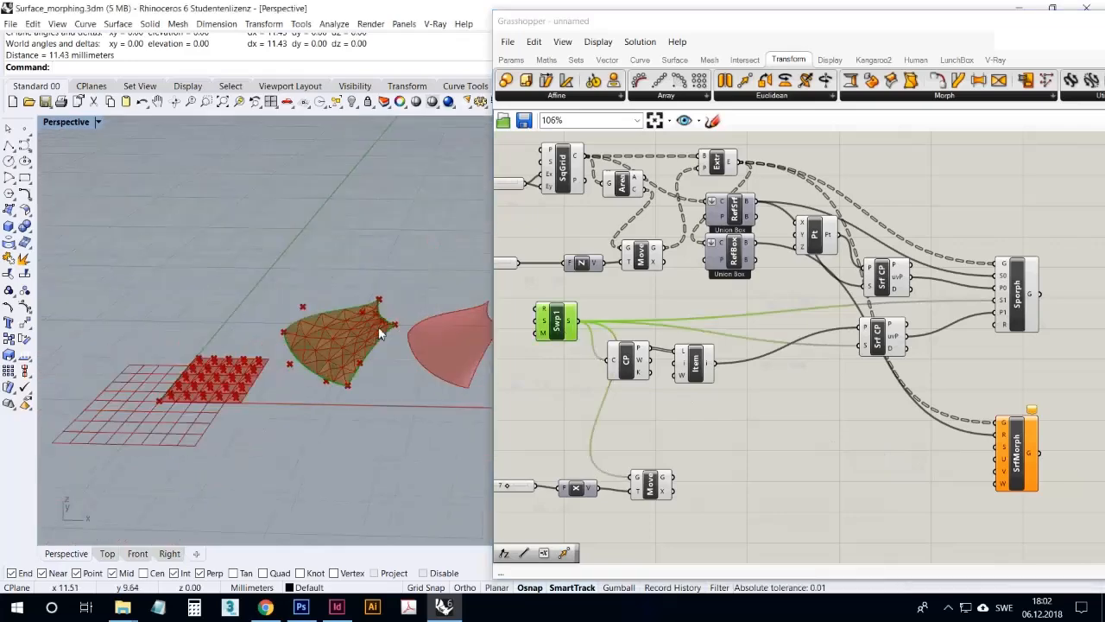
click(657, 484)
drag(675, 478, 1001, 448)
right_drag(919, 509, 819, 458)
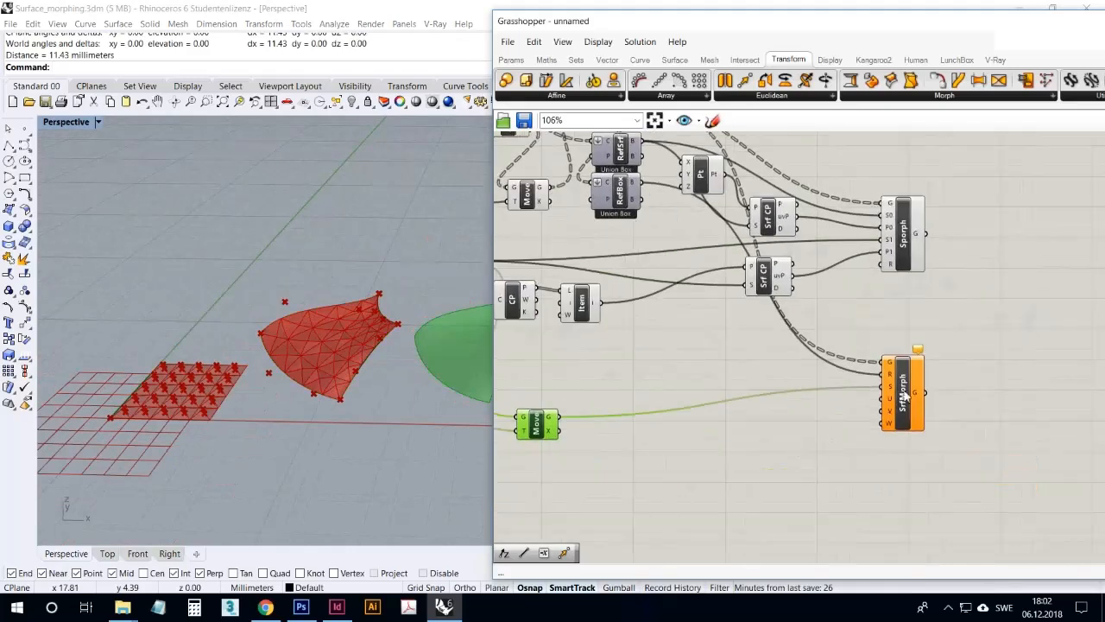
Shift the Surface Morph component slightly down and examine its U, V and W domain inputs
drag(903, 395, 907, 414)
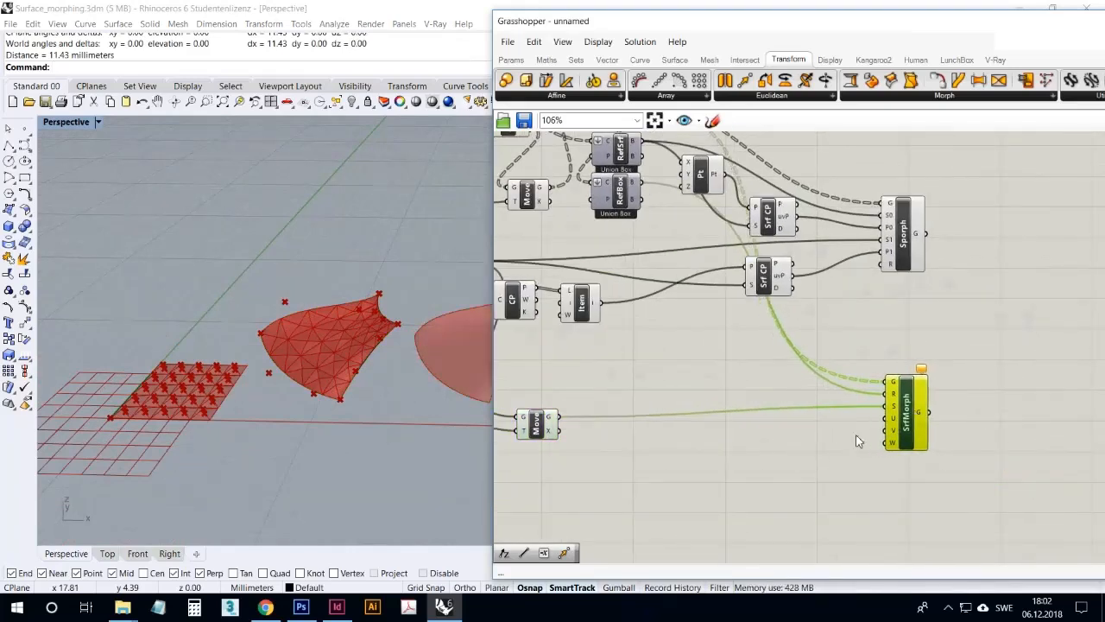
drag(540, 427, 536, 423)
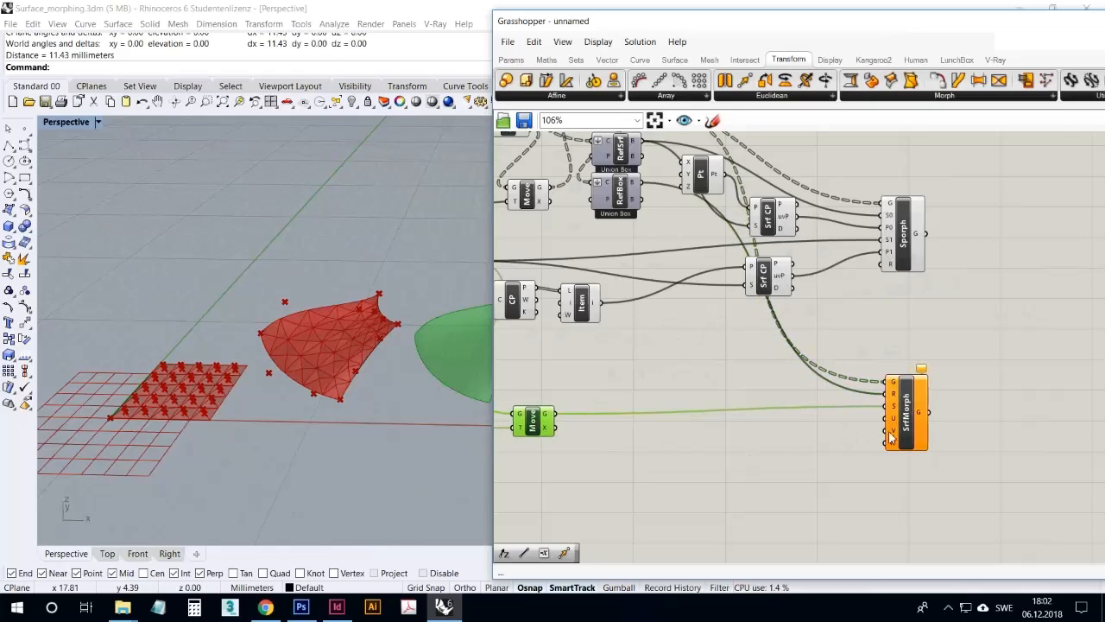
scroll(890, 438, up, 2)
scroll(900, 432, down, 1)
scroll(898, 431, up, 4)
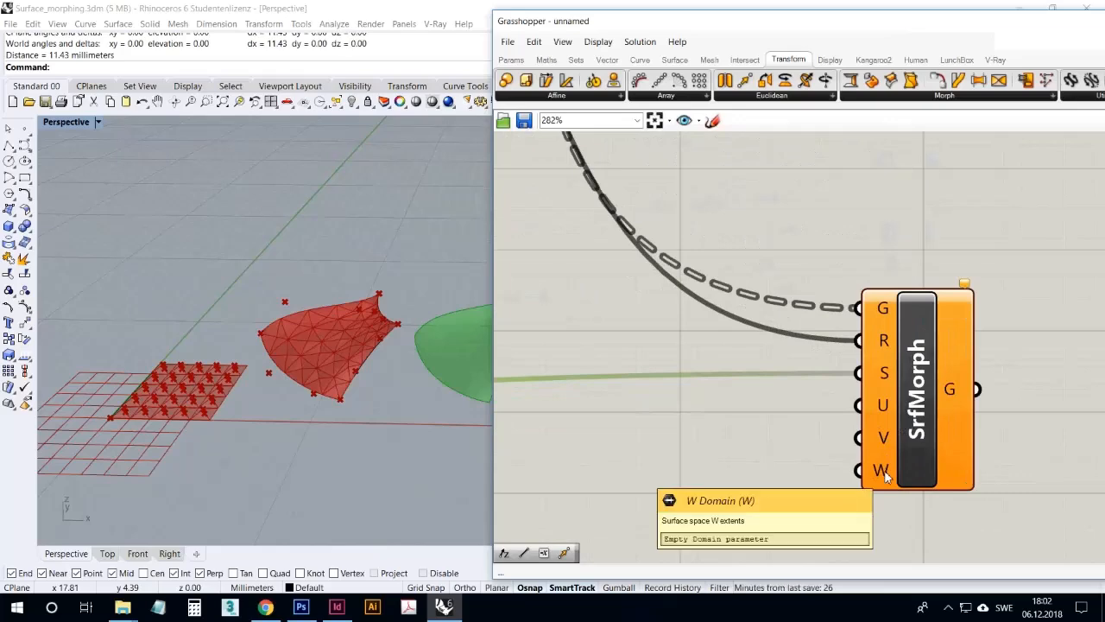
scroll(828, 406, down, 5)
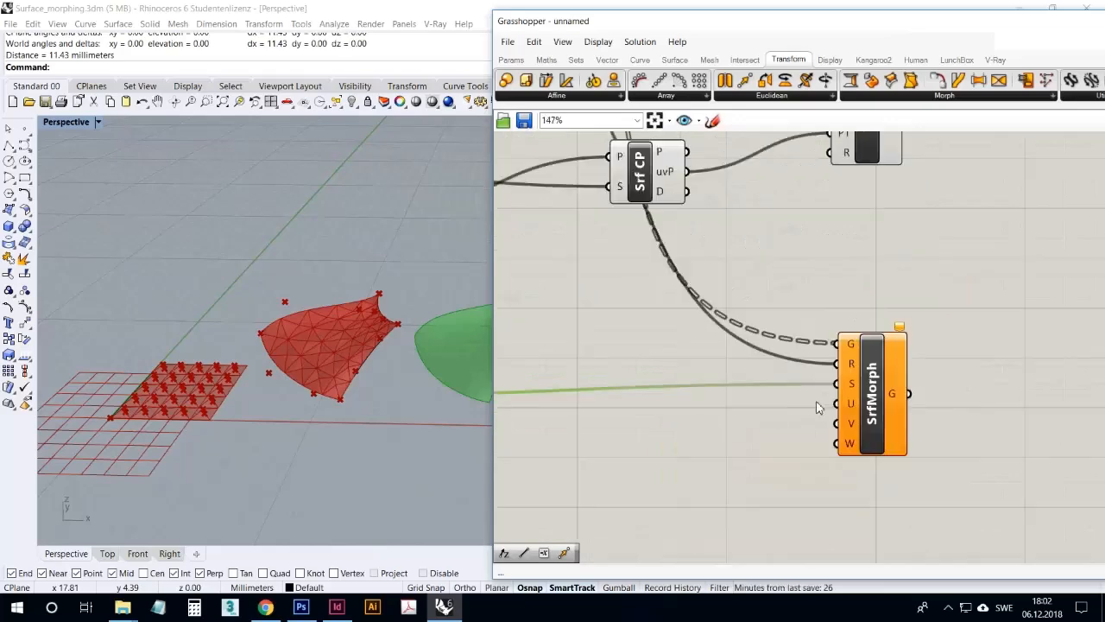
scroll(639, 379, up, 2)
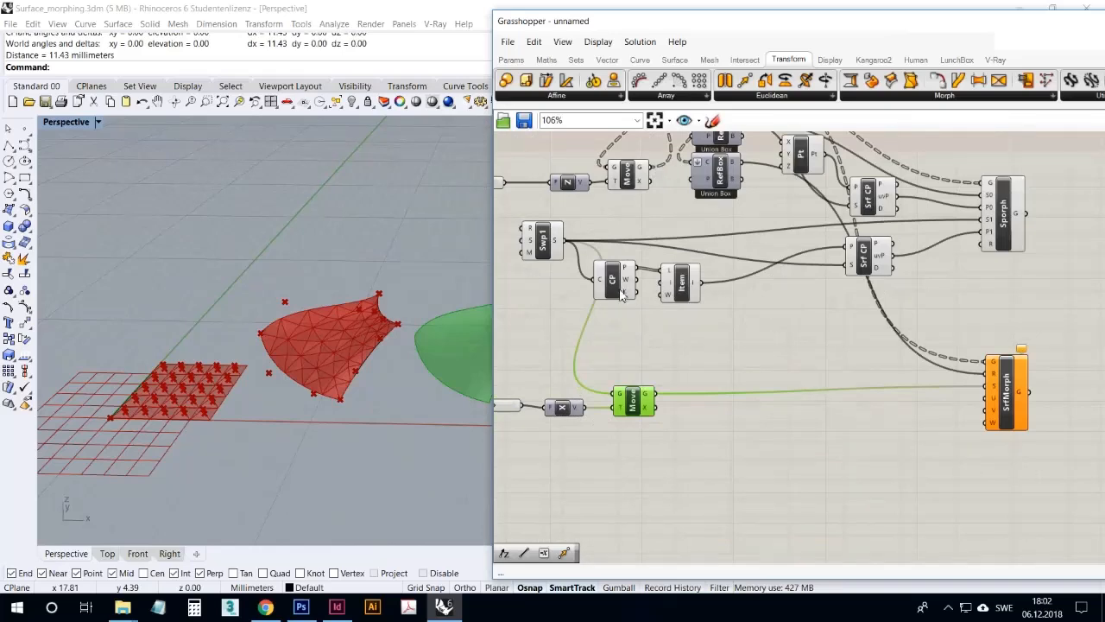
Add a Brep Wireframe component, connect the moved swept surface to it and set its density to 5
double_click(729, 438)
text(bre)
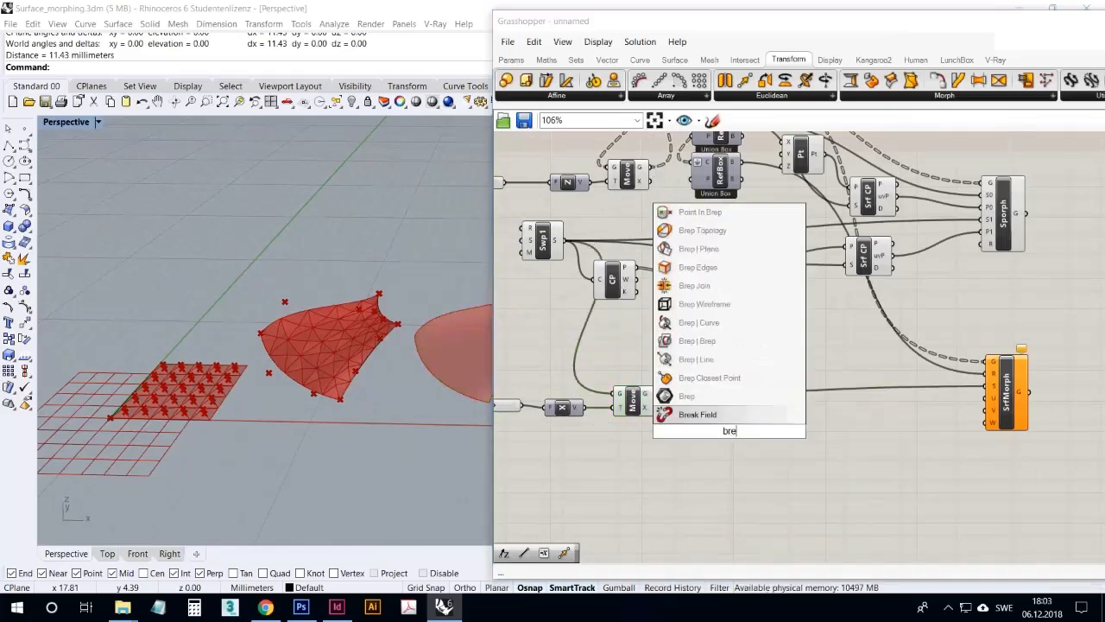
click(703, 304)
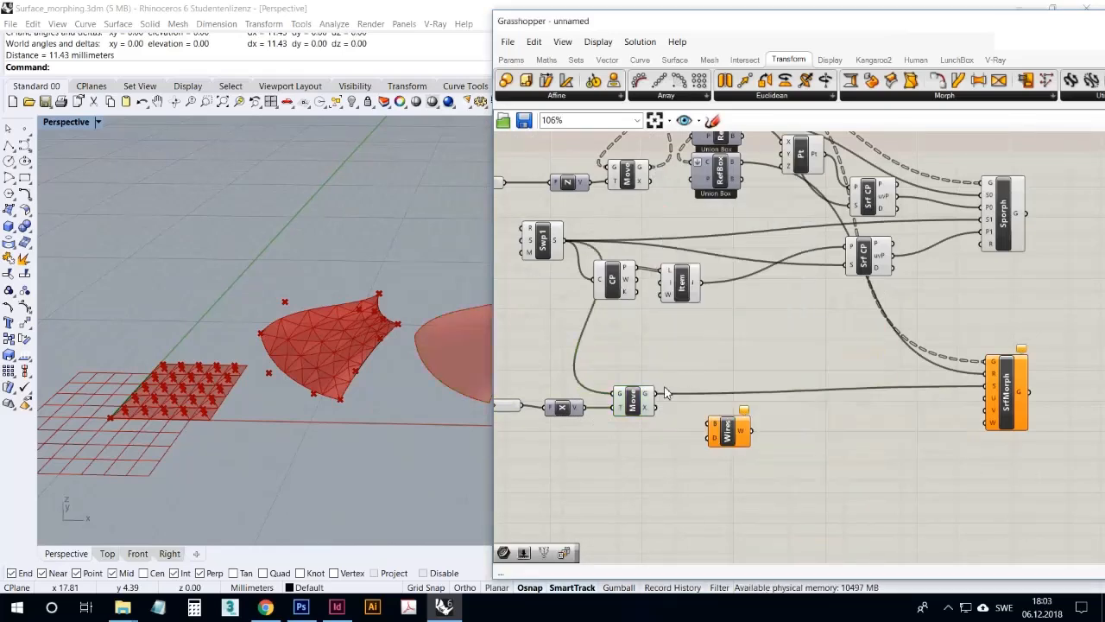
right_click(715, 441)
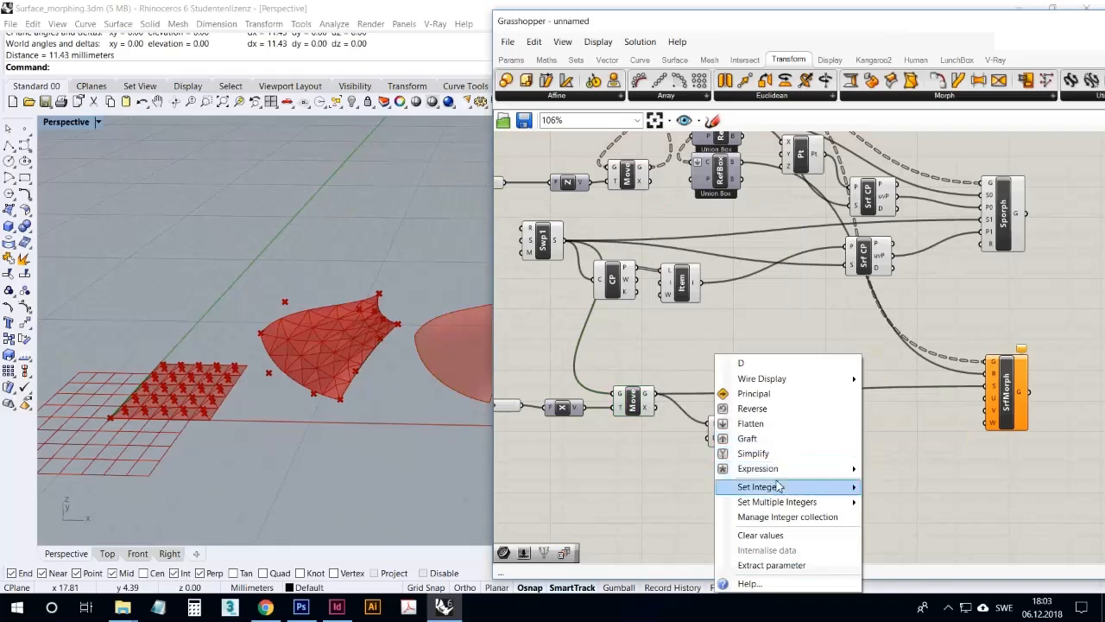
mouse_move(758, 486)
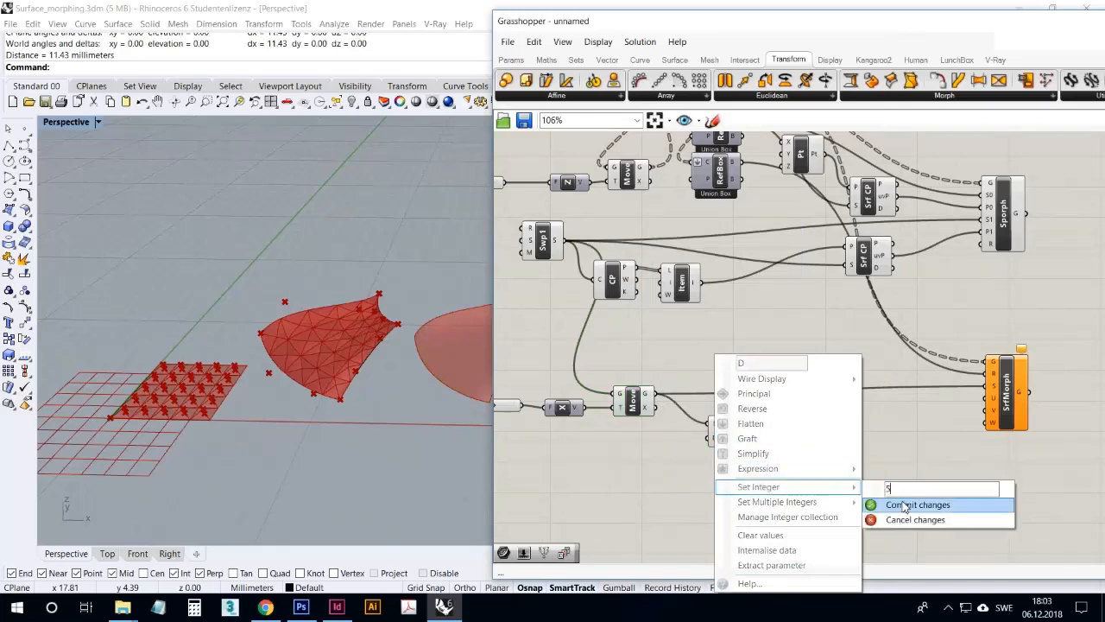
click(915, 504)
Examine the isocurve grid on the moved surface in the Perspective viewport and check the wireframe's density setting
right_drag(360, 405, 377, 393)
scroll(380, 392, down, 8)
scroll(390, 386, up, 12)
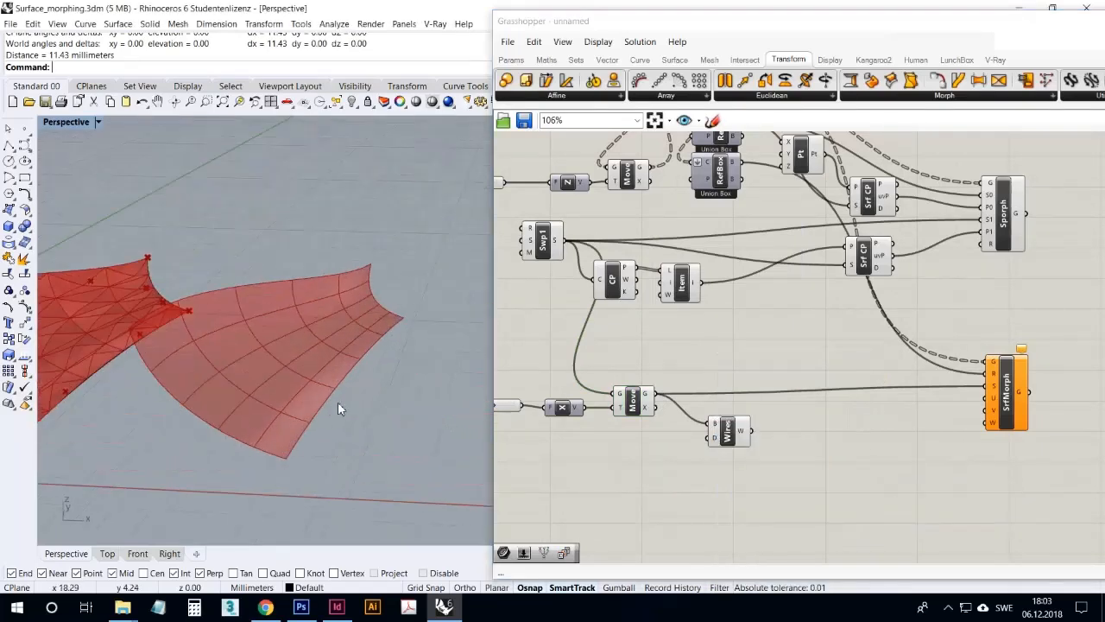
right_drag(309, 402, 222, 366)
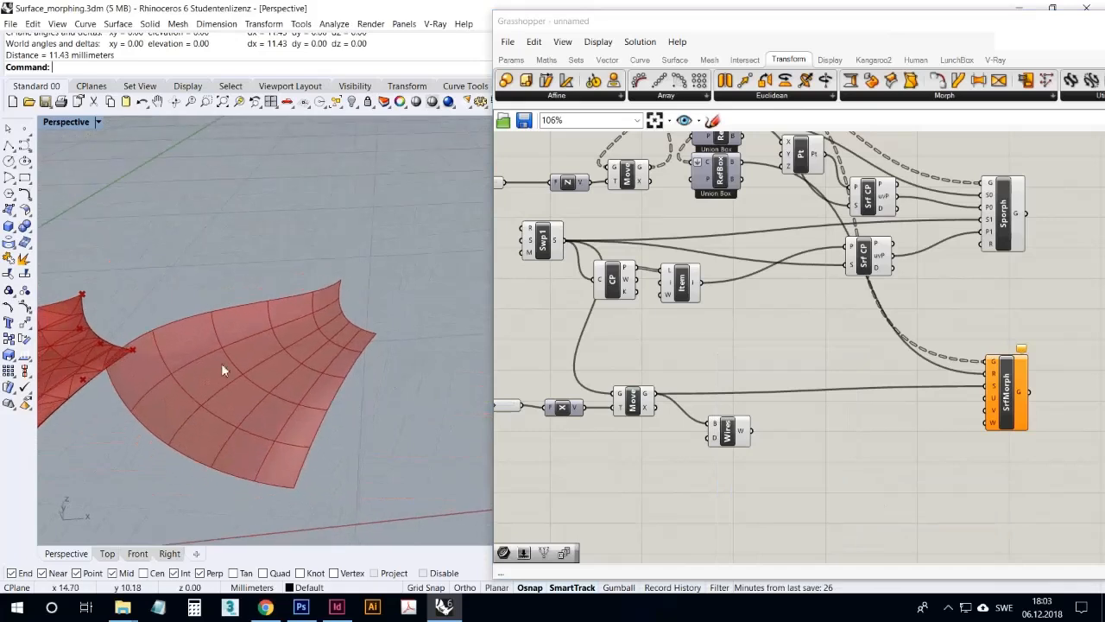
right_drag(343, 380, 339, 413)
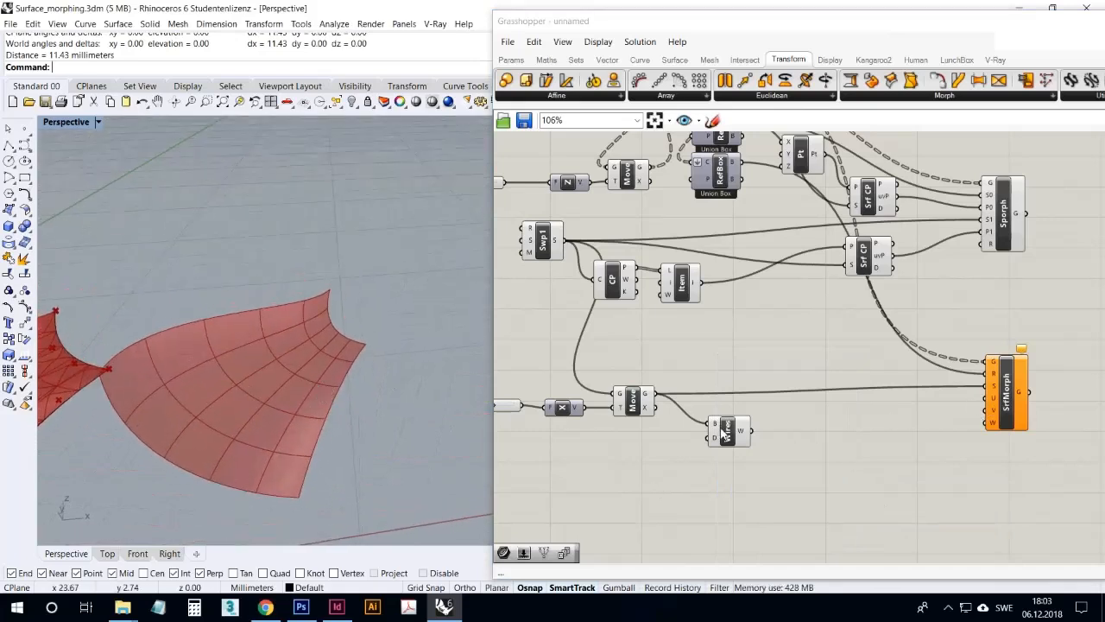
click(725, 436)
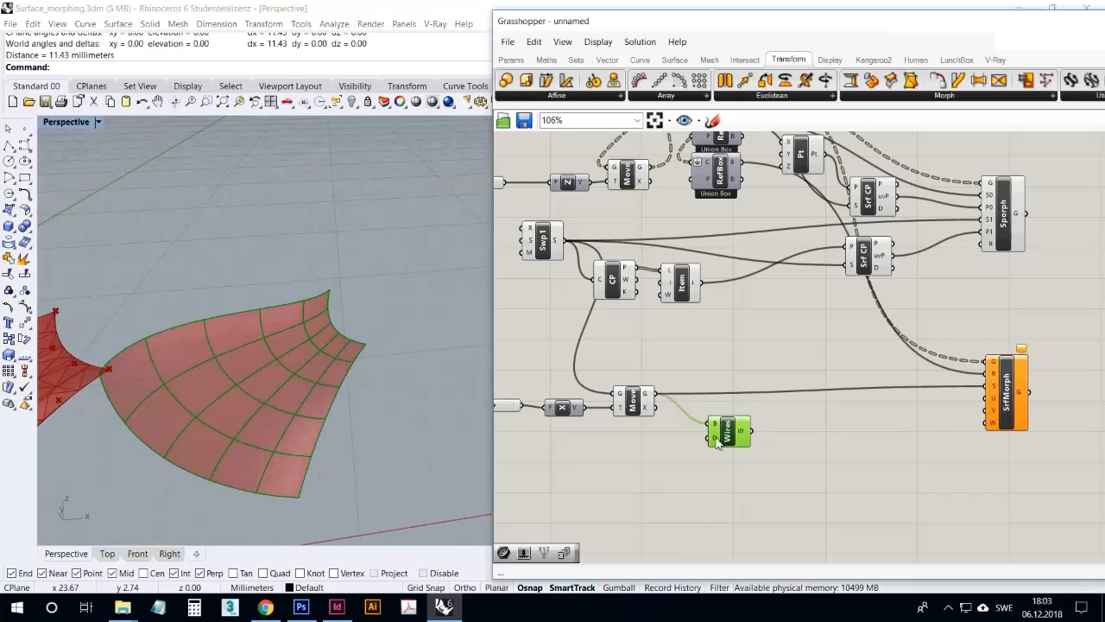
right_click(717, 441)
mouse_move(795, 488)
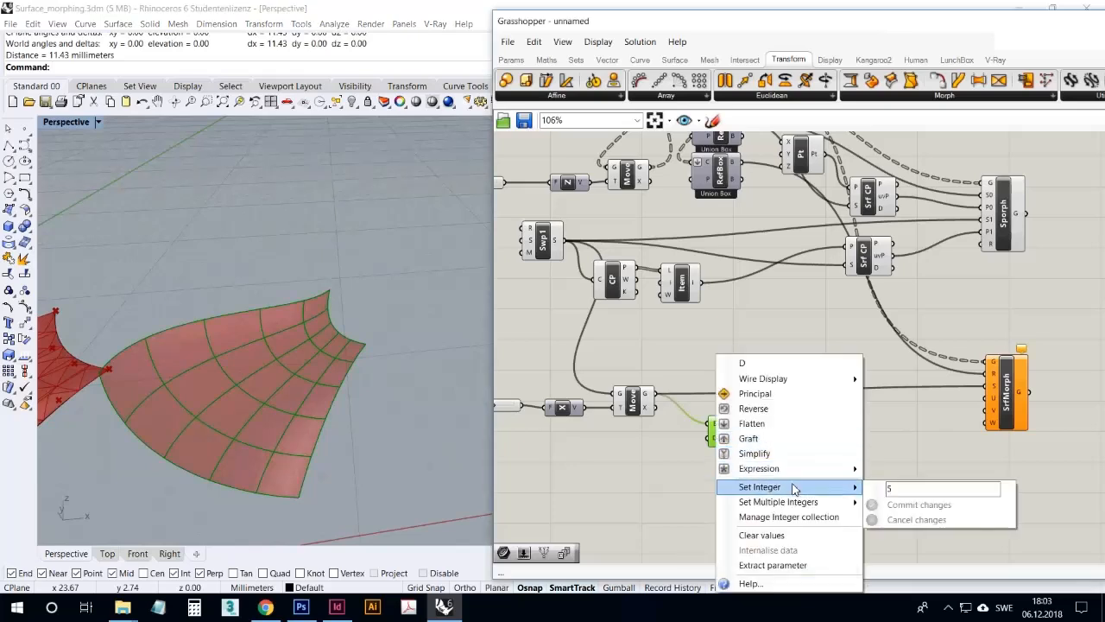
click(673, 476)
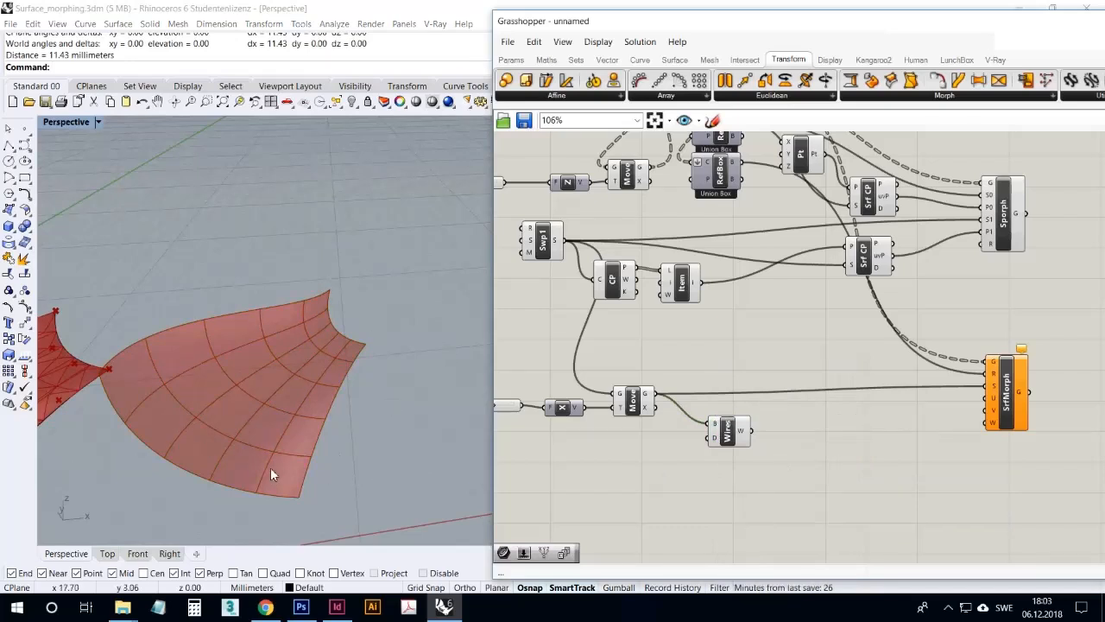
right_drag(186, 365, 252, 390)
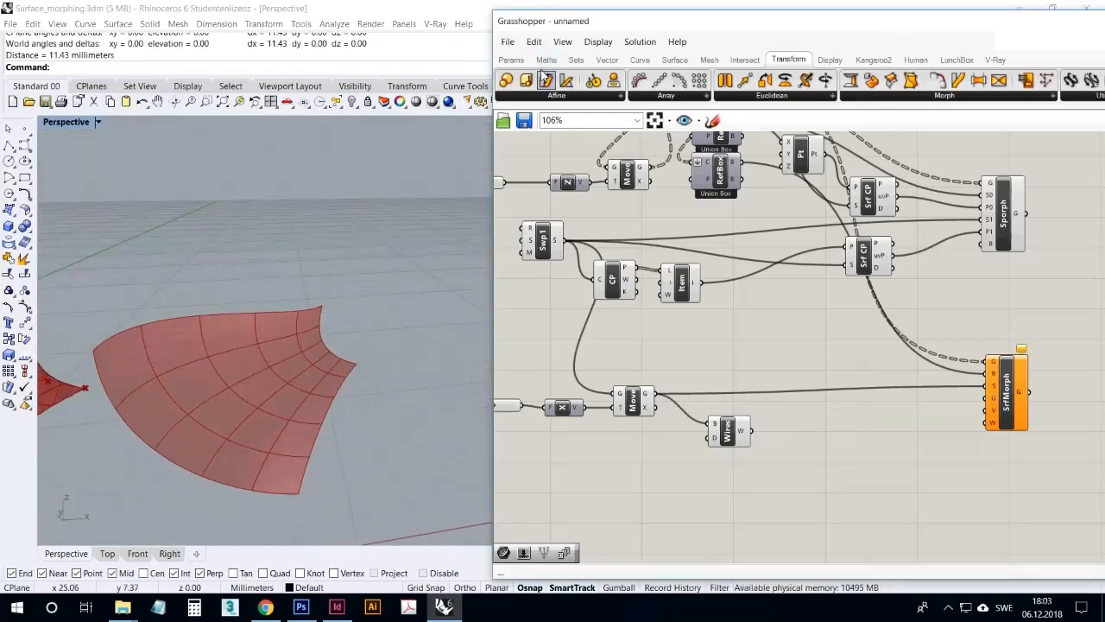
Add a number slider beside Surface Morph's domain inputs and set its maximum to 5
drag(525, 553, 890, 412)
right_click(900, 409)
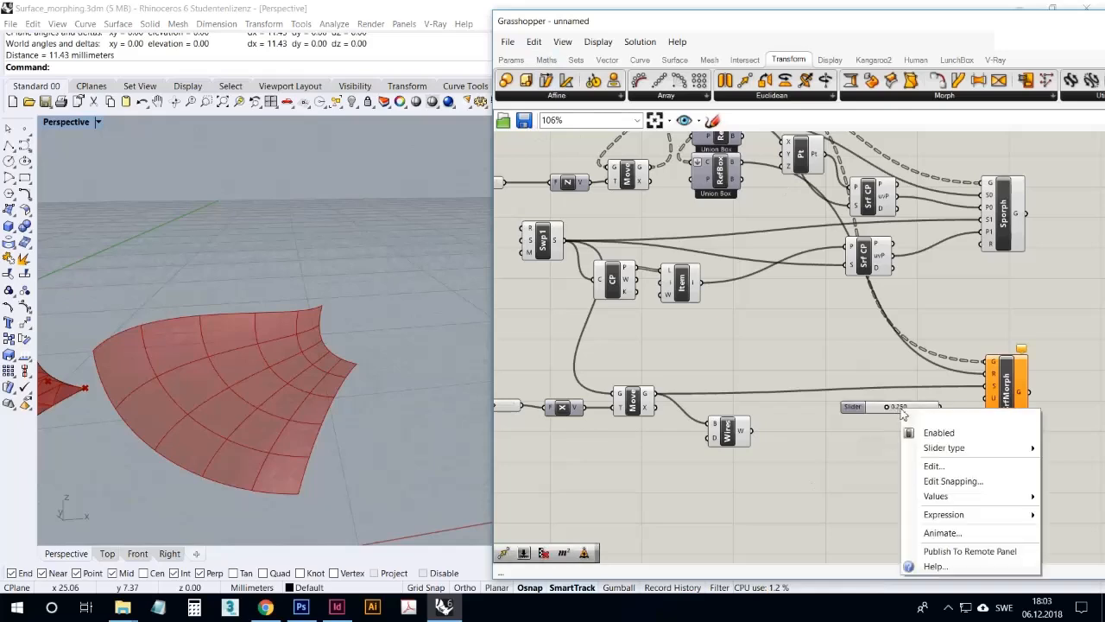
click(878, 424)
right_click(903, 404)
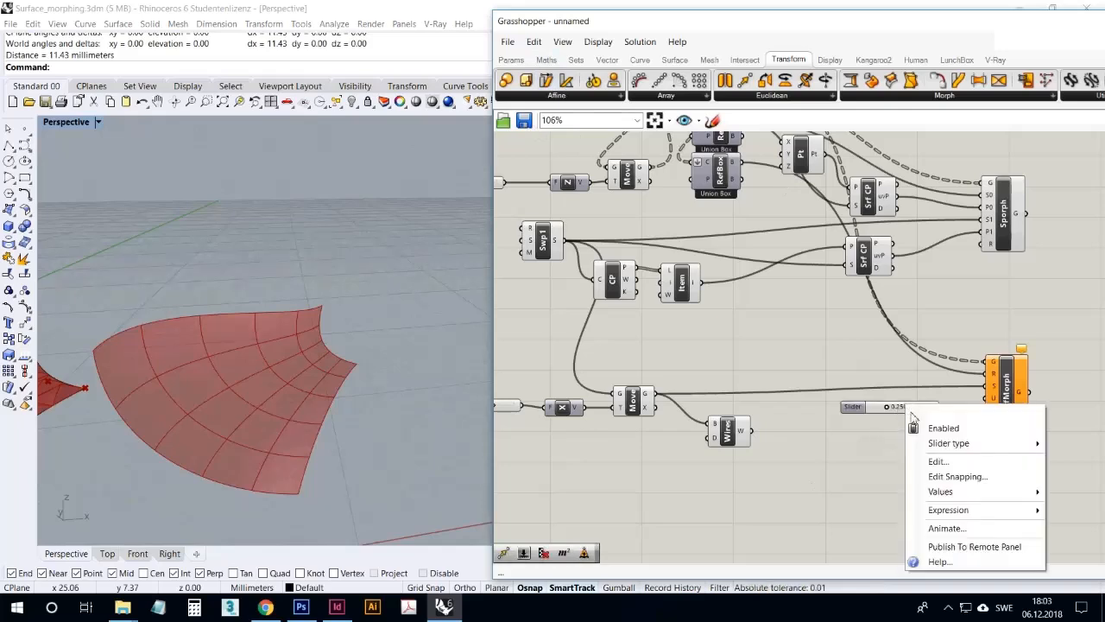
click(935, 461)
double_click(959, 475)
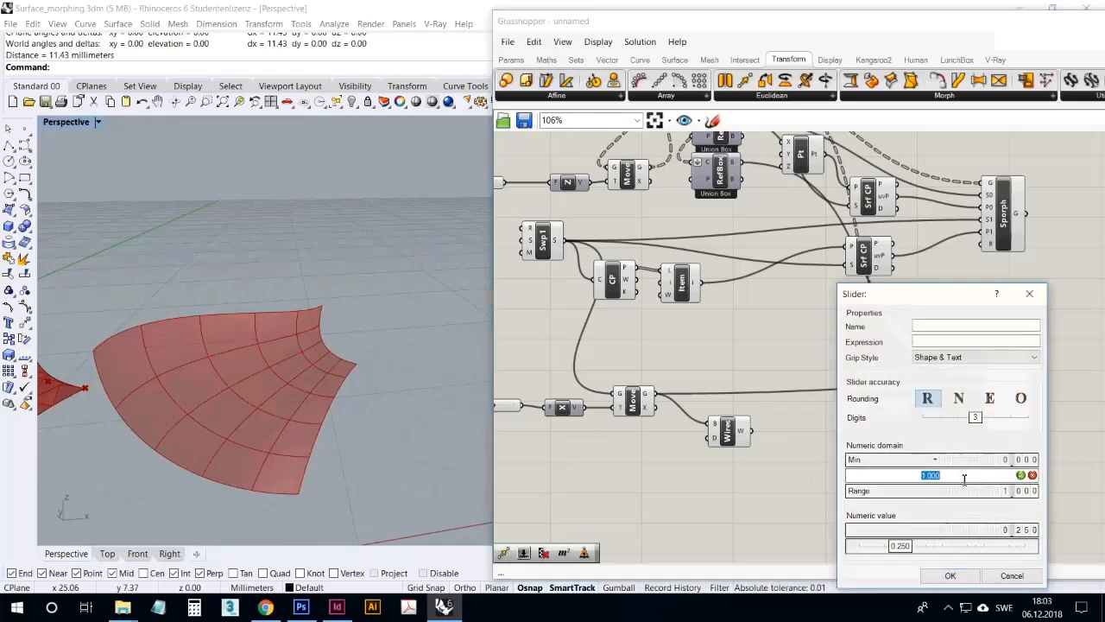
text(5)
click(1021, 476)
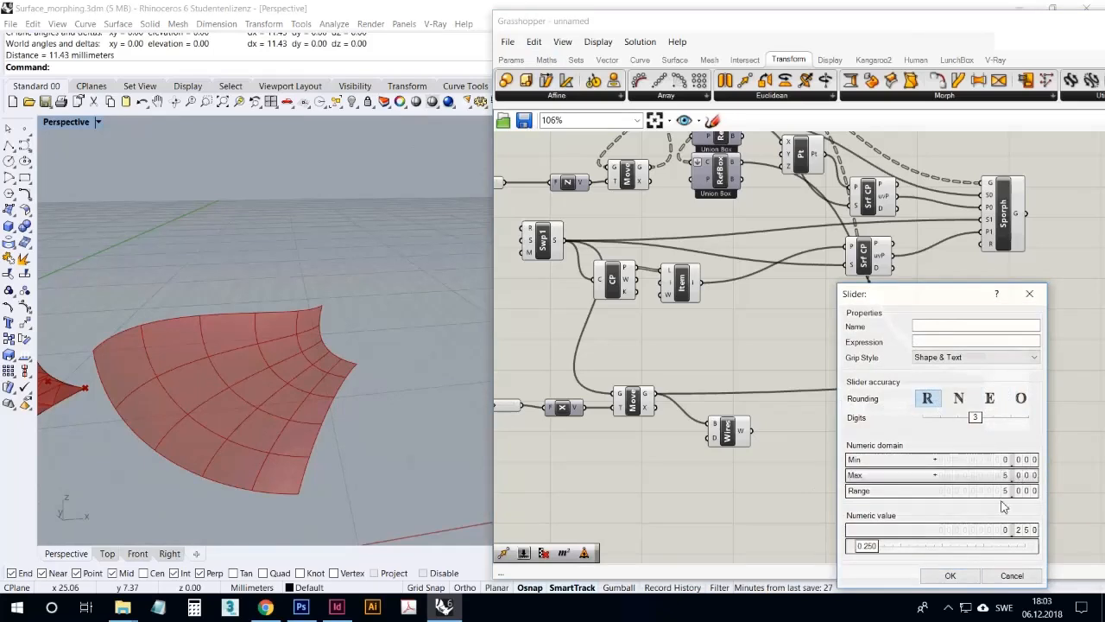
click(949, 575)
Connect the slider to Surface Morph's U input and a copy to V, setting U to 1.451 and V to 1.426
click(915, 407)
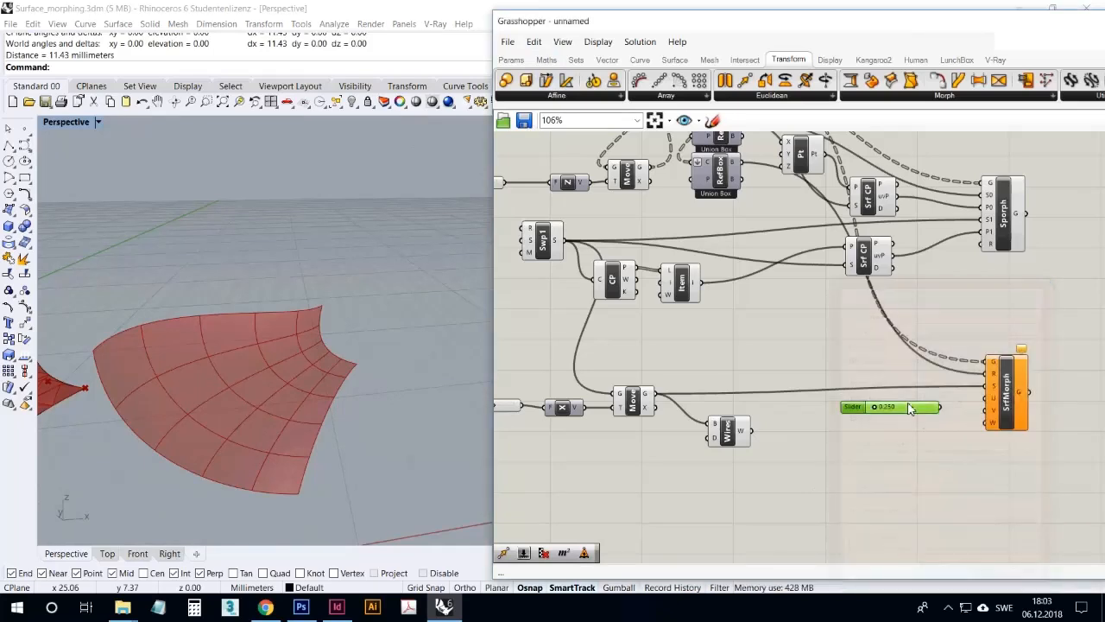
alt+drag(914, 406, 989, 409)
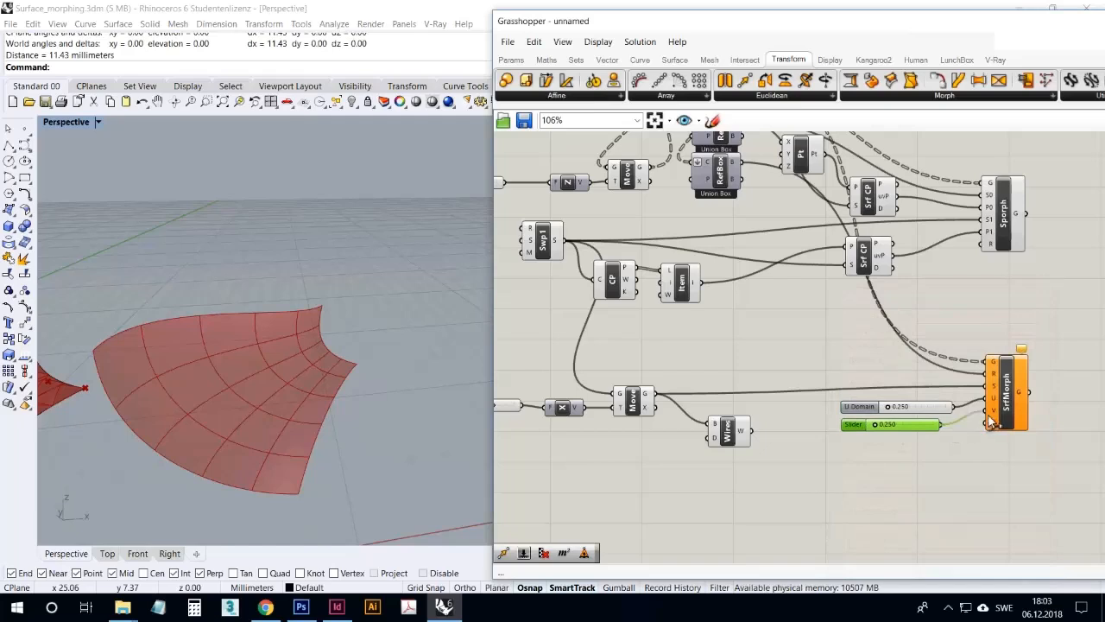
drag(887, 424, 900, 392)
scroll(915, 424, up, 3)
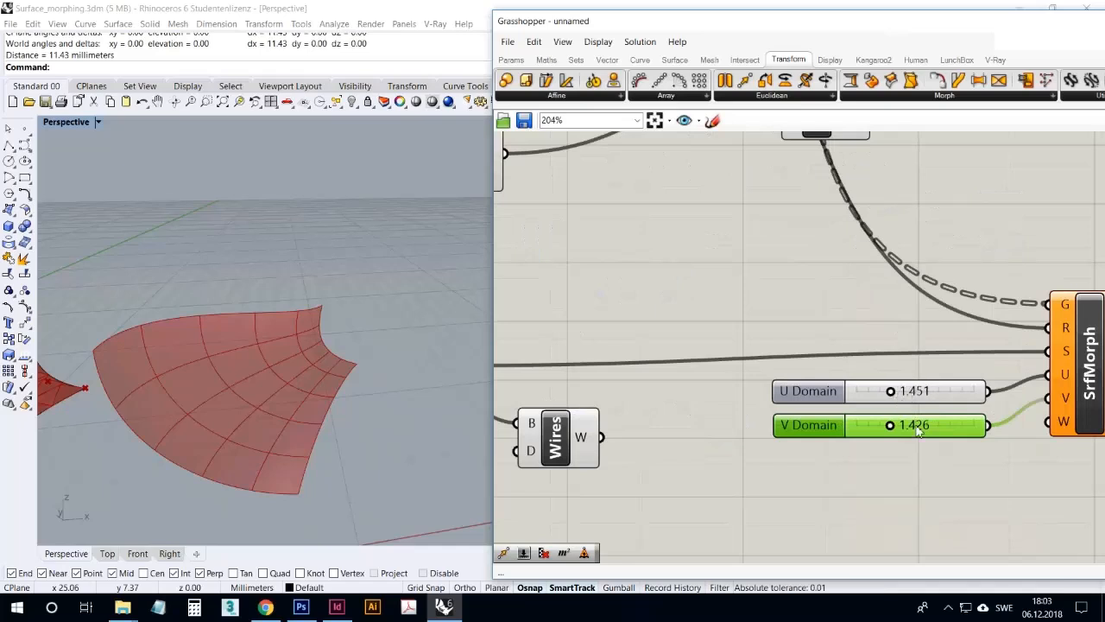
drag(943, 442, 950, 396)
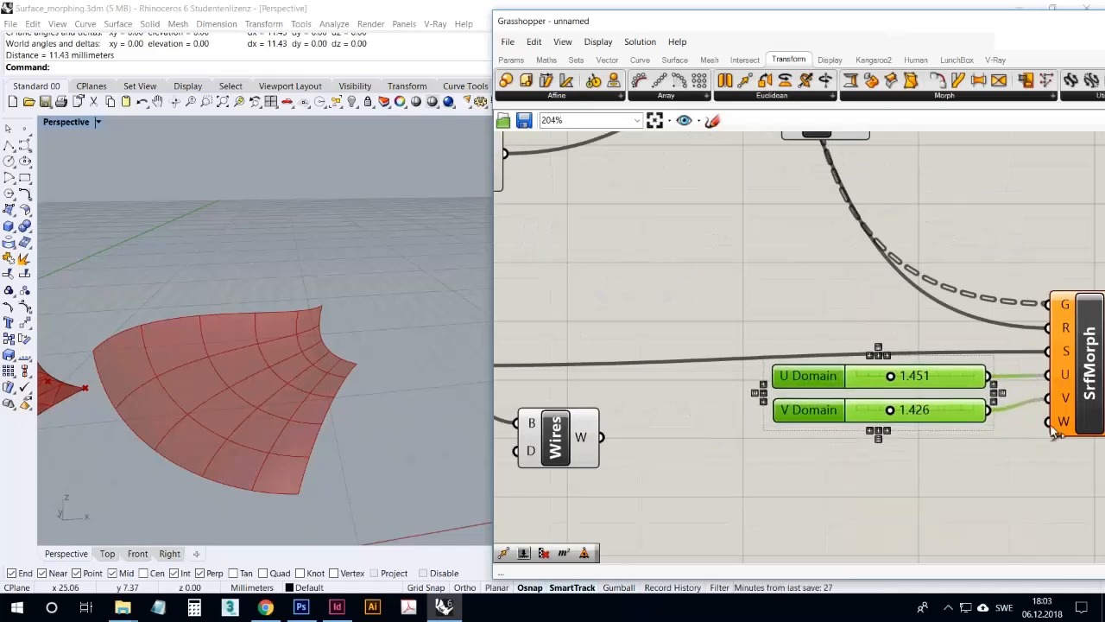
Turn on the preview of the union bounding box component RefBox
mouse_move(1061, 426)
right_drag(463, 410, 278, 346)
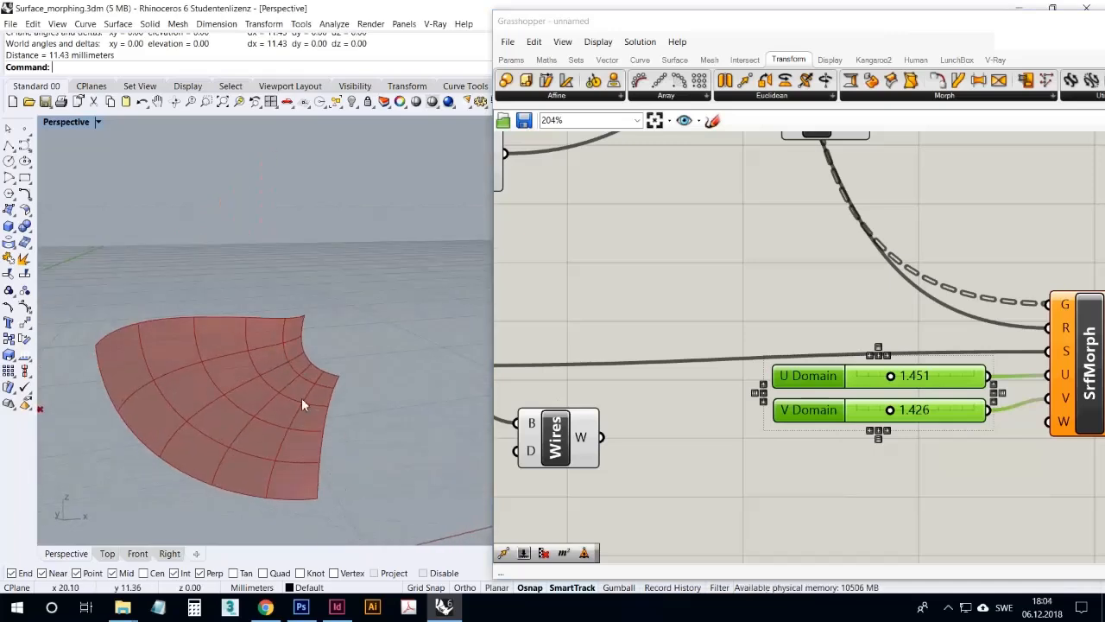
scroll(704, 307, down, 5)
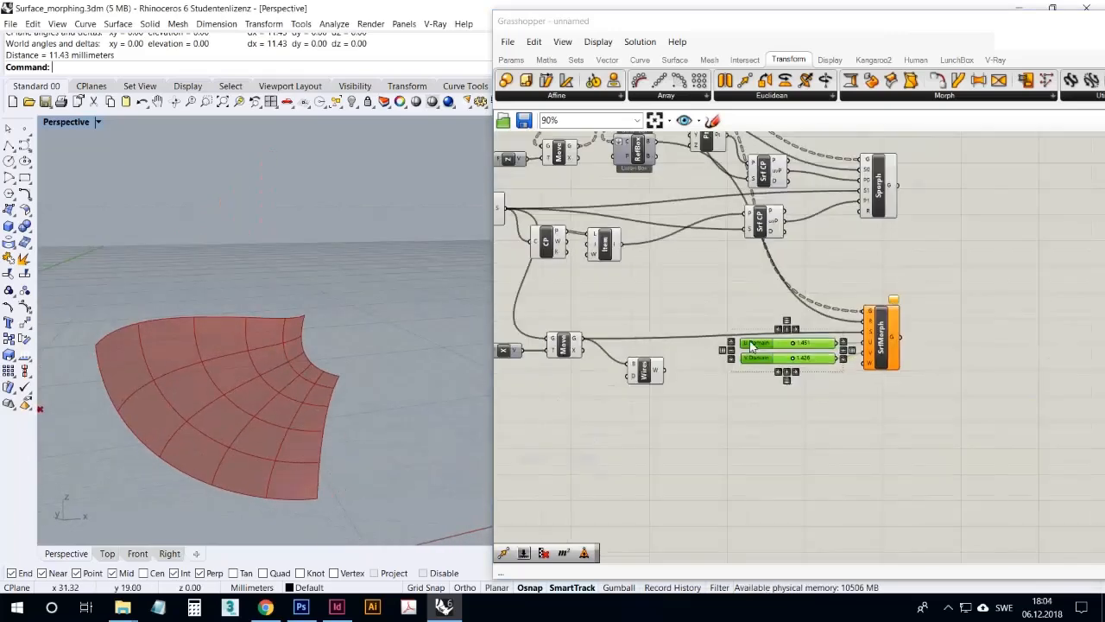
click(686, 223)
right_click(695, 228)
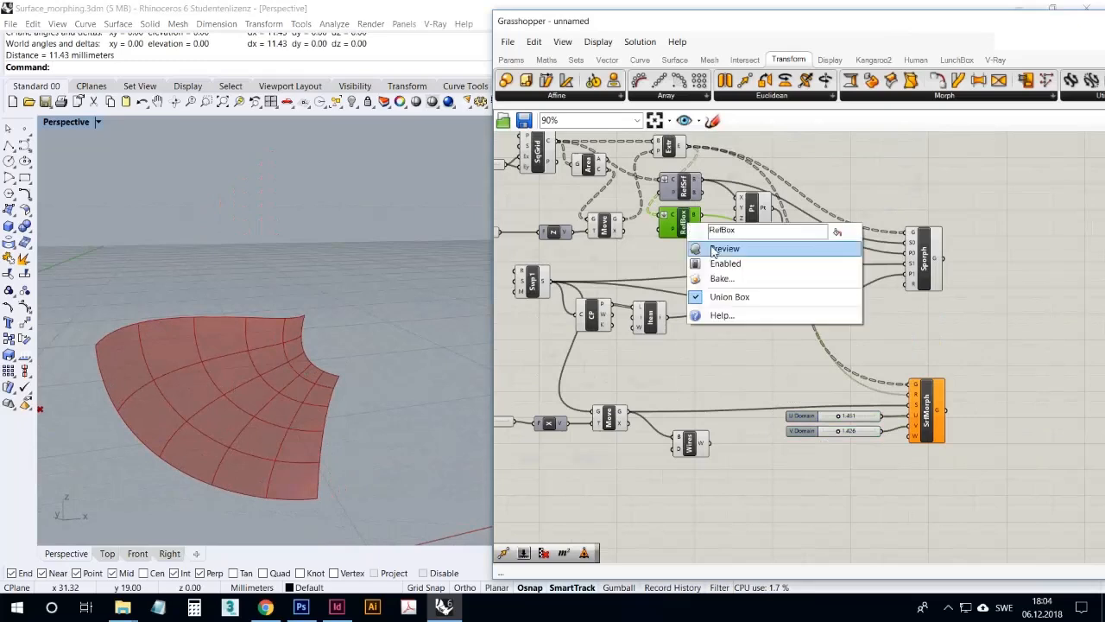
click(712, 250)
Examine the height of the bounding box around the pyramid grid and compare it with the moved surface in the Perspective viewport
right_drag(289, 298, 343, 327)
scroll(343, 326, down, 5)
scroll(121, 438, down, 3)
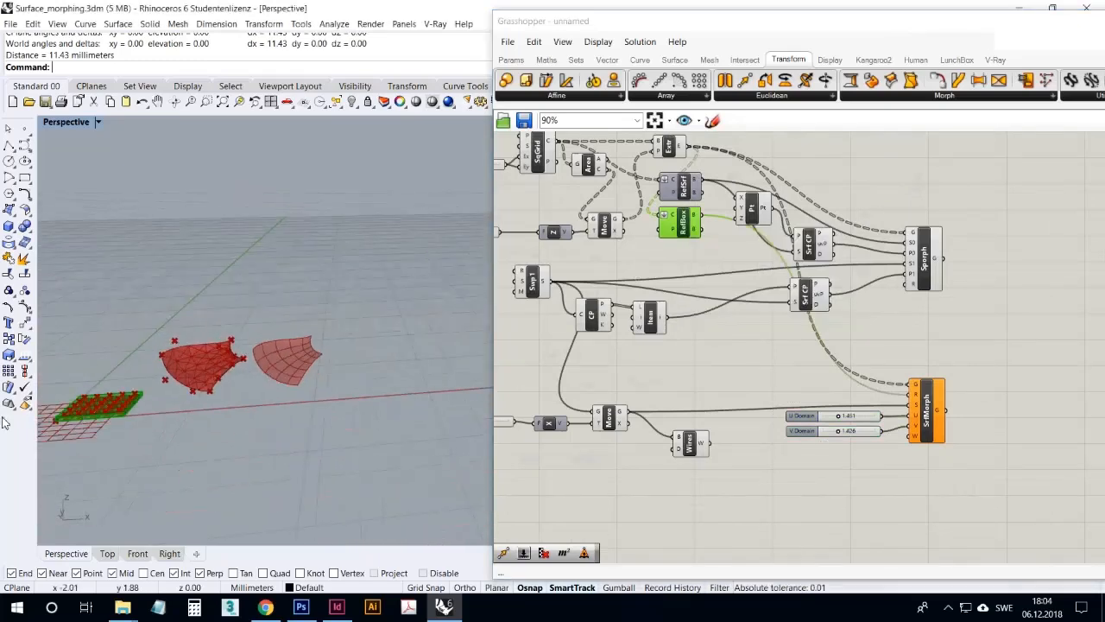
scroll(88, 414, up, 5)
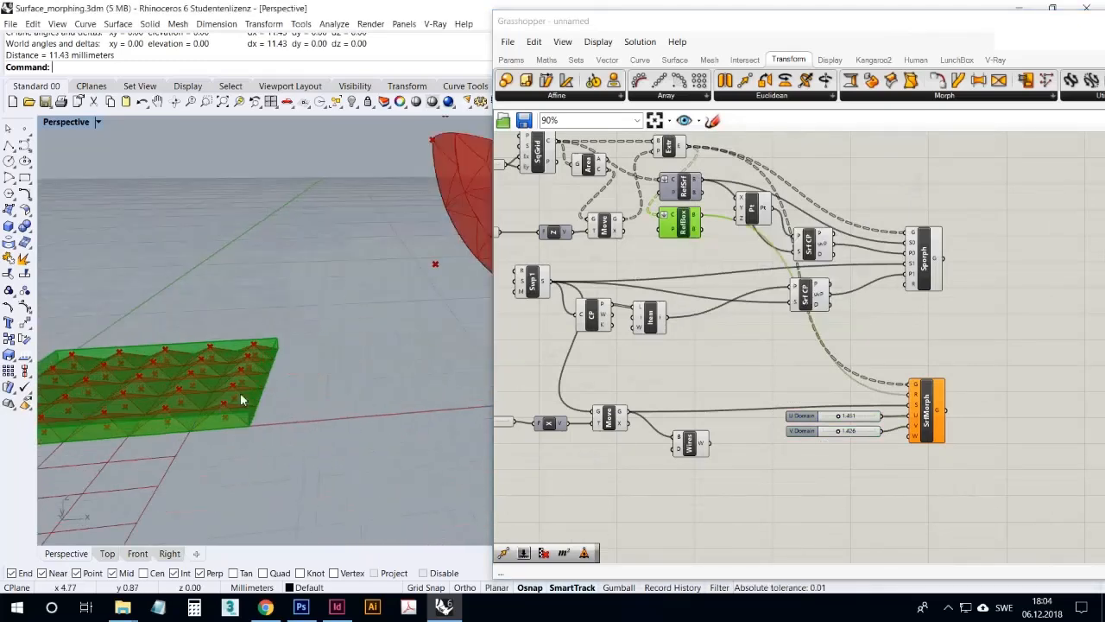
right_drag(243, 426, 228, 416)
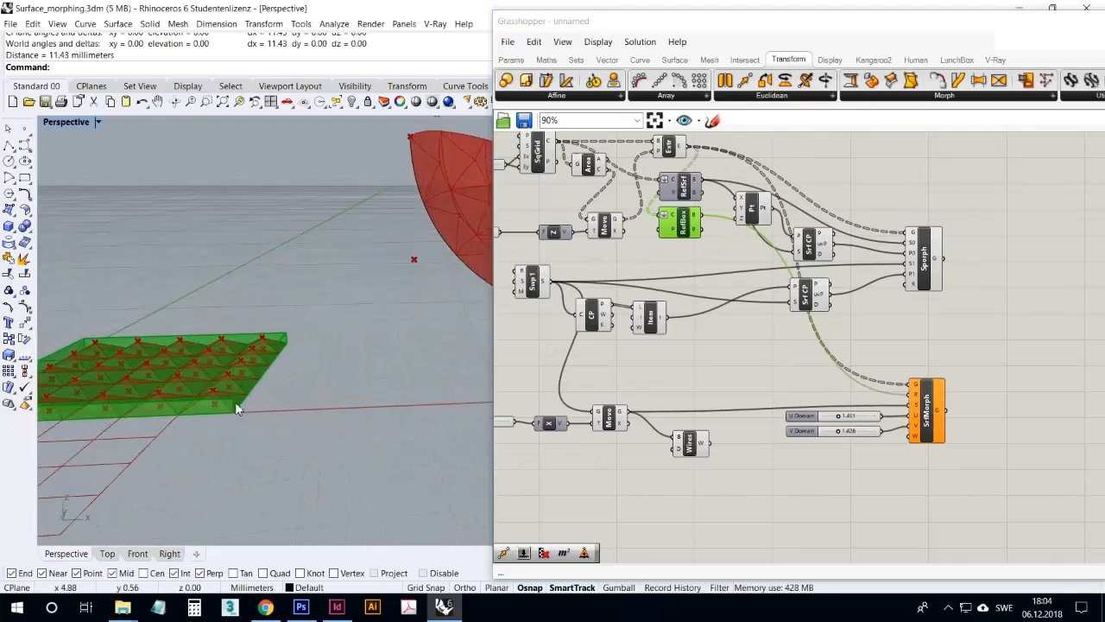
scroll(237, 407, down, 8)
scroll(240, 412, up, 6)
scroll(286, 378, down, 5)
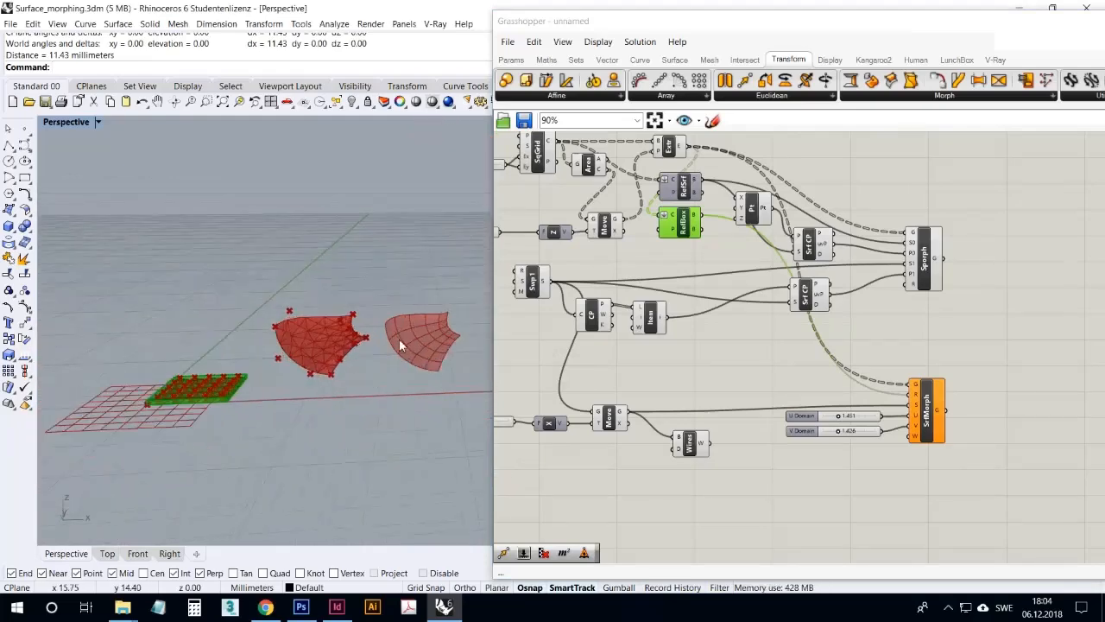
scroll(399, 339, up, 8)
scroll(425, 352, down, 2)
right_drag(470, 315, 418, 361)
Duplicate the V Domain slider, connect the copy to Surface Morph's W input and select Surface Morph
click(864, 434)
key(ctrl+c)
key(ctrl+v)
drag(874, 440, 916, 436)
click(927, 432)
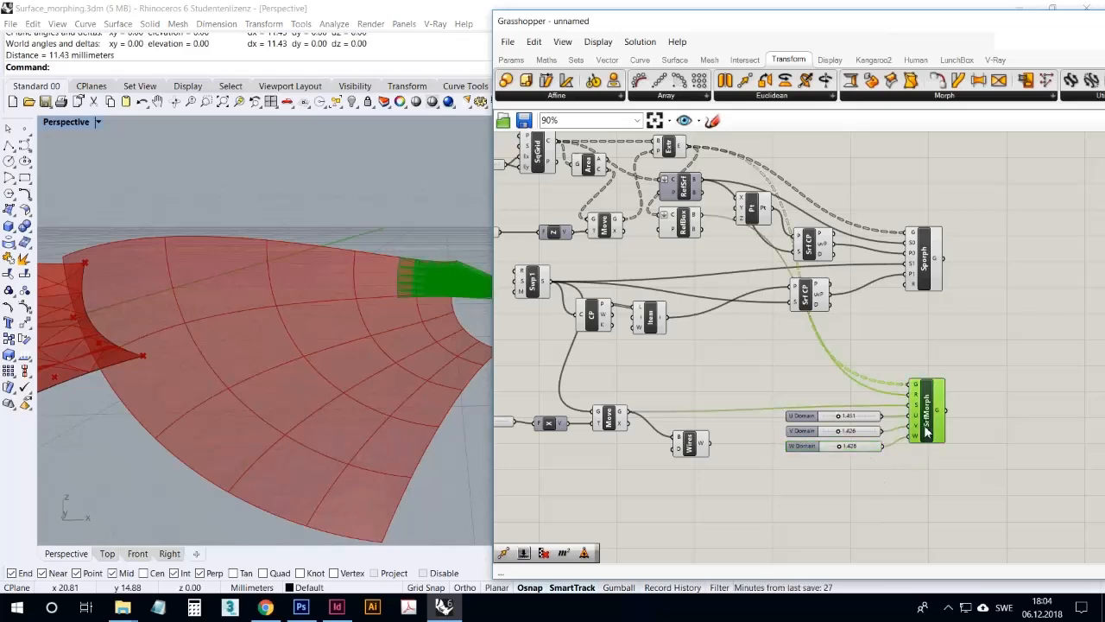
Set the W Domain slider to 0.131 to flatten the morphed pyramids on the moved surface
right_drag(306, 300, 423, 341)
scroll(858, 466, up, 3)
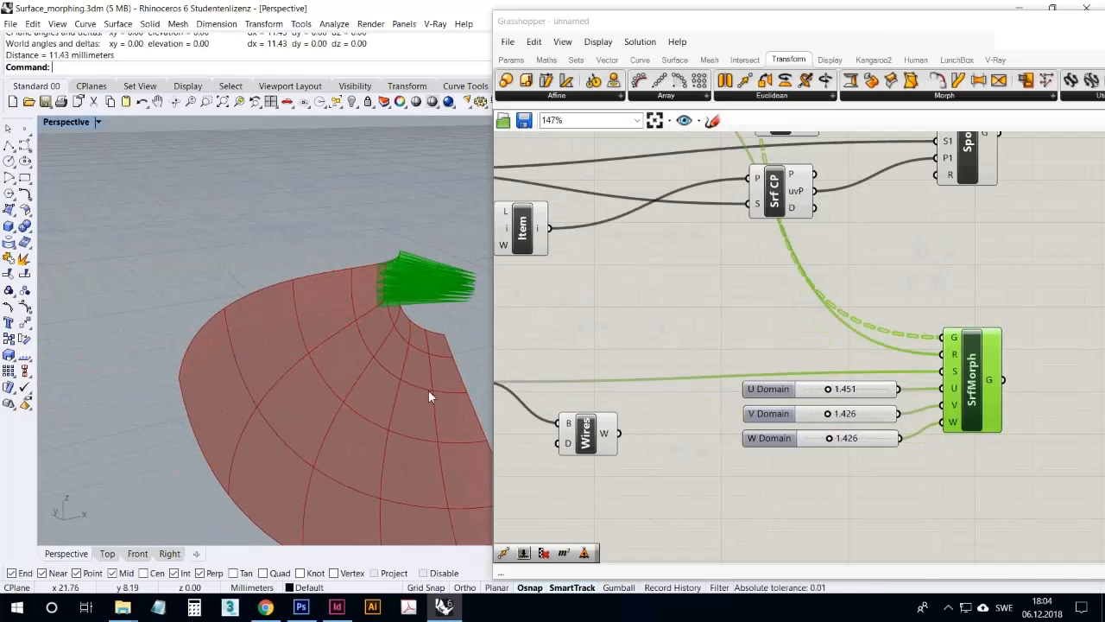
right_drag(432, 379, 363, 380)
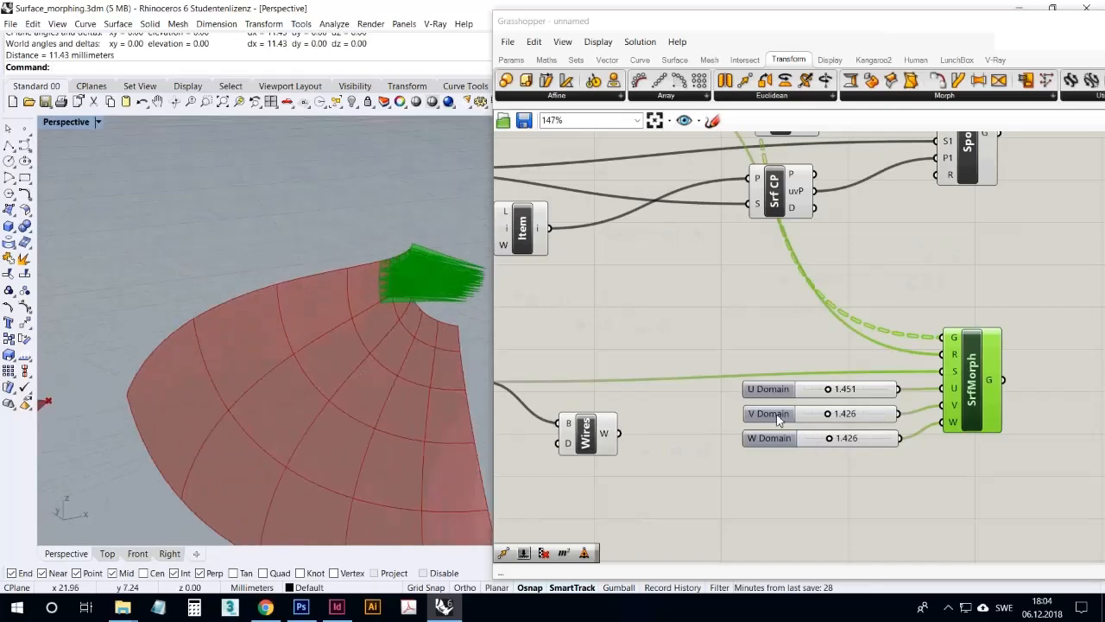
scroll(756, 417, up, 5)
drag(803, 434, 747, 447)
right_drag(431, 412, 368, 356)
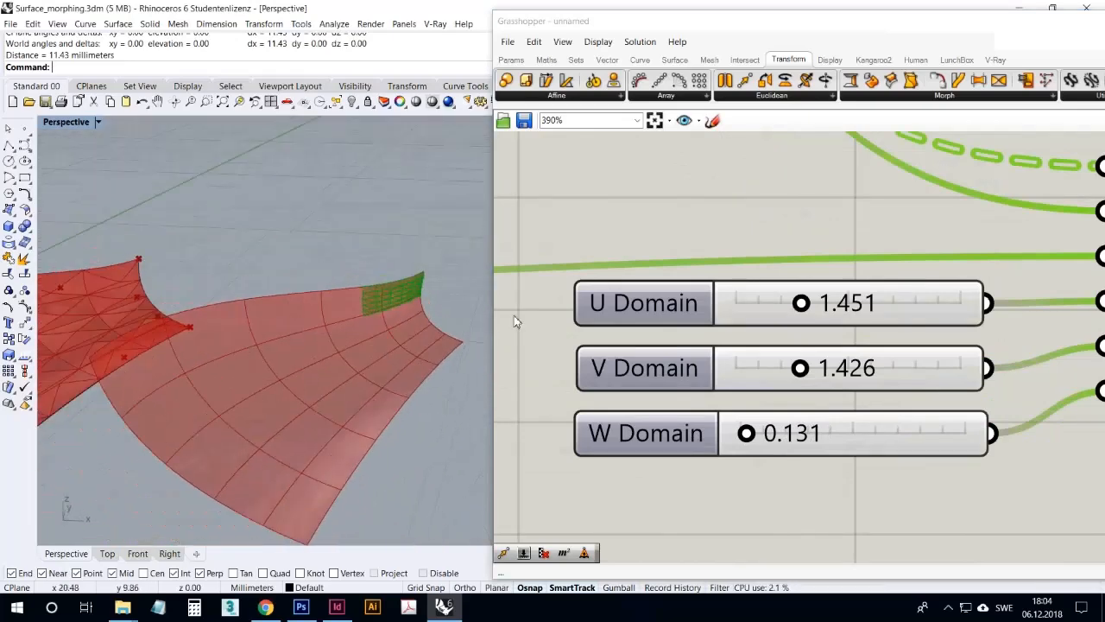
Delete the Wires component attached to the Move component's geometry output
right_drag(455, 314, 394, 313)
scroll(413, 311, up, 2)
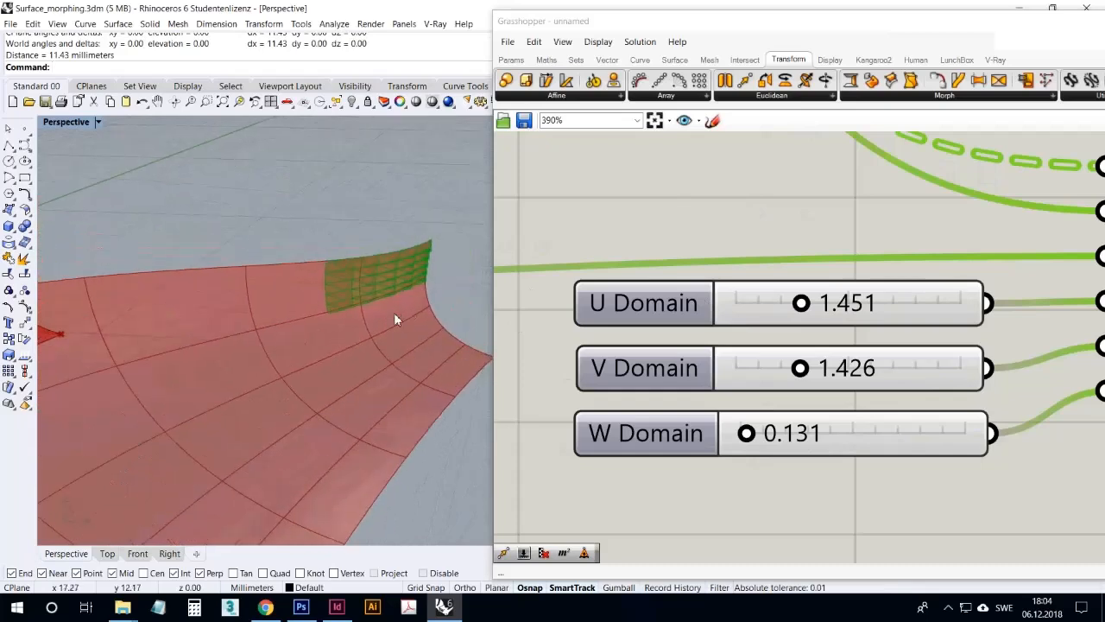
scroll(388, 333, down, 5)
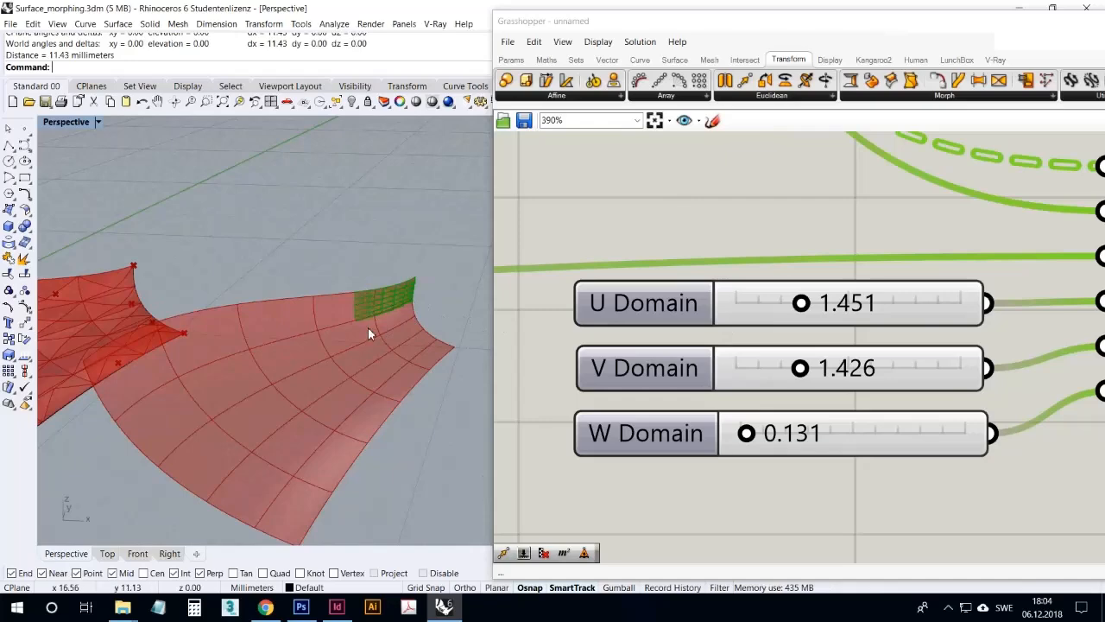
right_drag(433, 360, 393, 321)
scroll(390, 314, up, 5)
scroll(391, 332, down, 5)
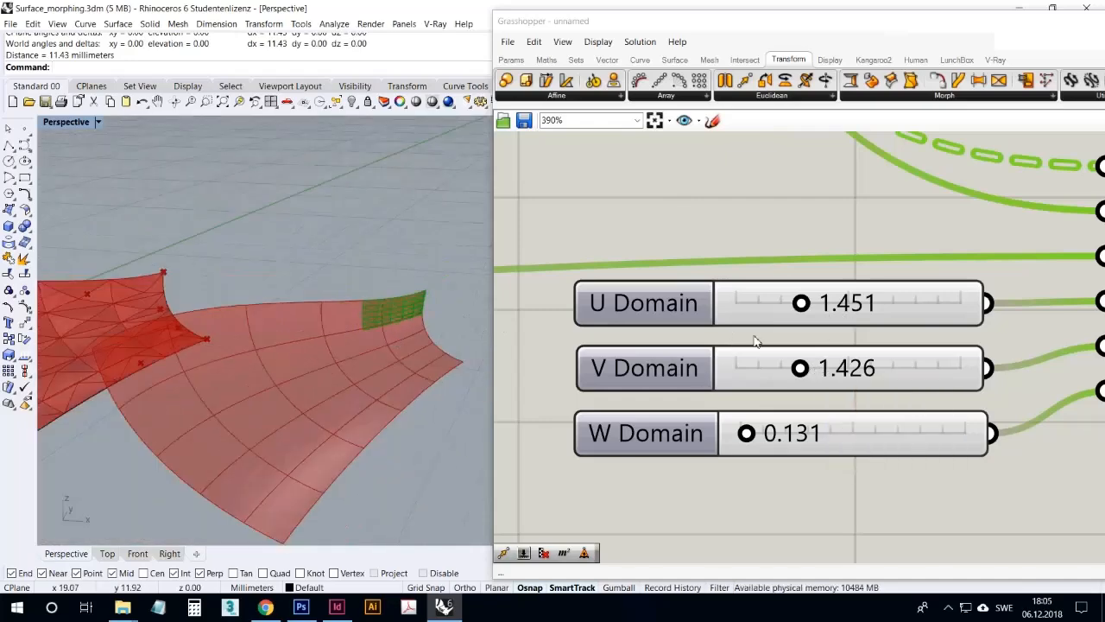
scroll(753, 341, down, 6)
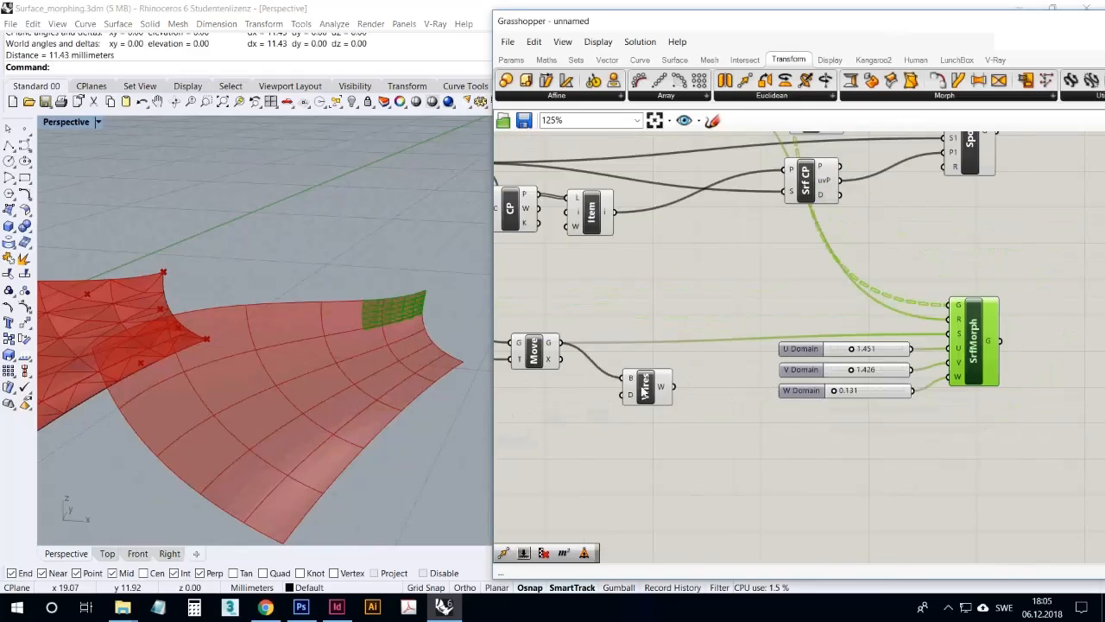
click(643, 388)
key(Delete)
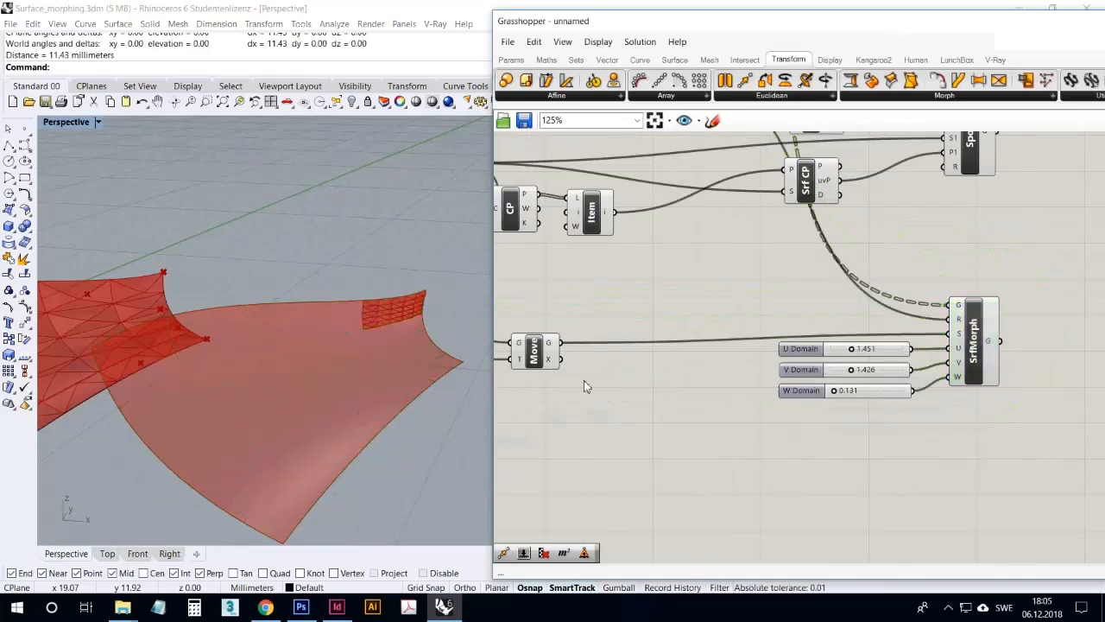
Raise both the U Domain and V Domain sliders to 5.000 to spread the morphed pyramids across the surface
scroll(863, 354, up, 4)
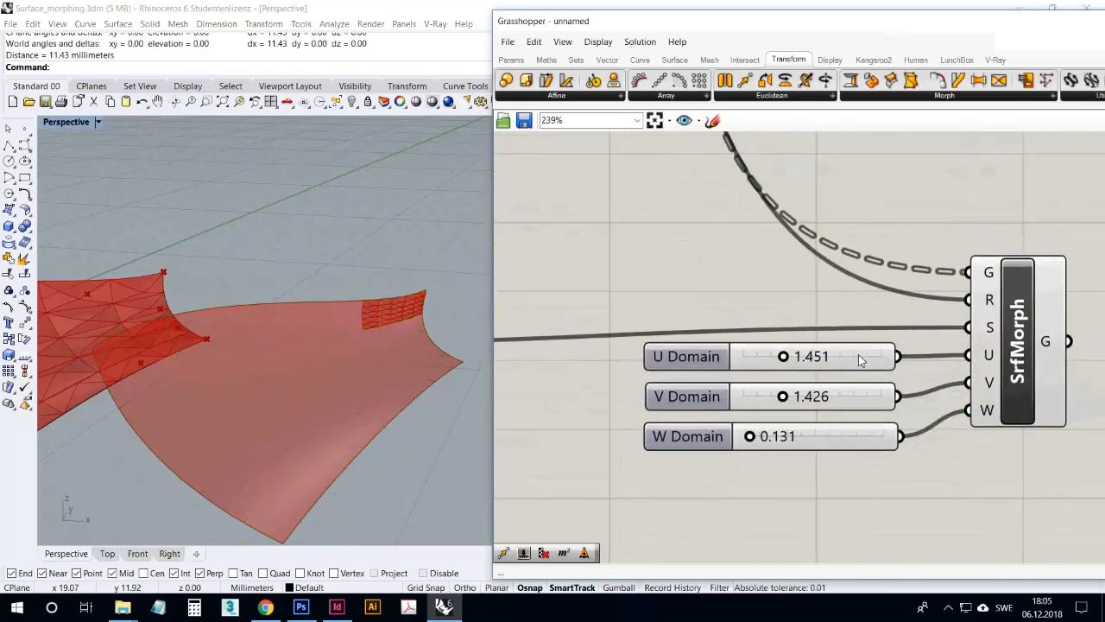
right_drag(448, 361, 408, 388)
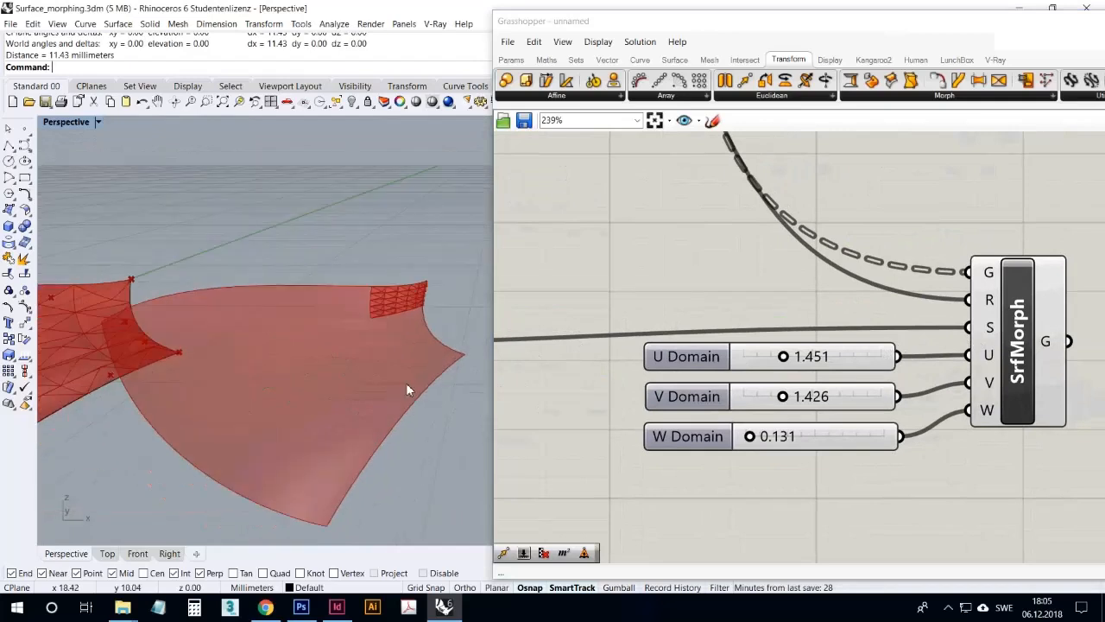
drag(794, 369, 907, 367)
drag(803, 407, 965, 399)
right_drag(404, 410, 431, 375)
drag(881, 396, 842, 397)
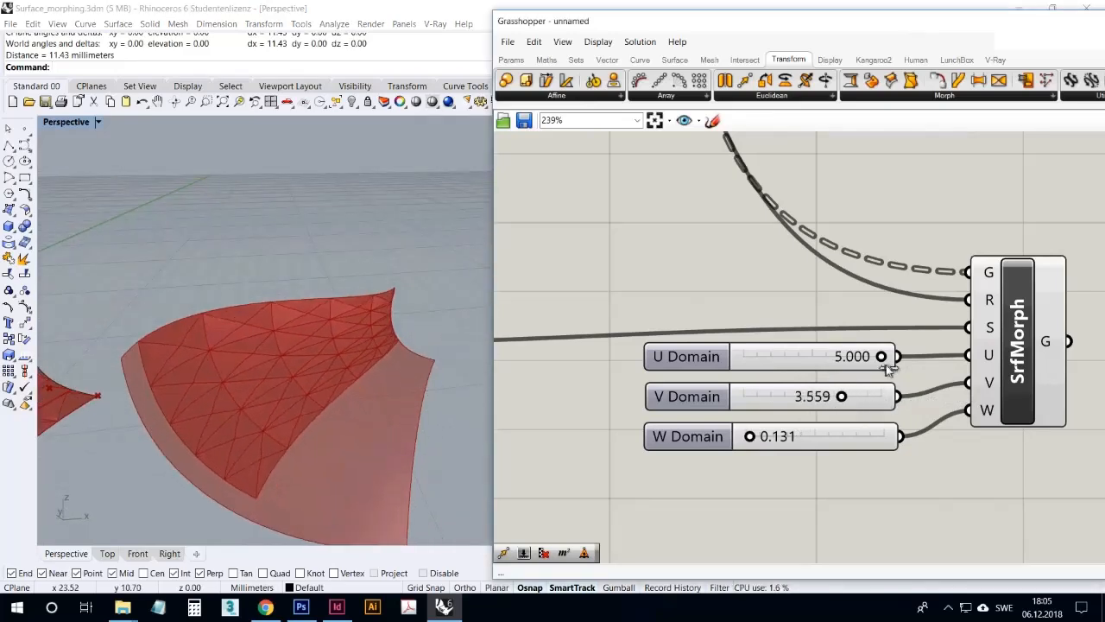
drag(879, 357, 850, 357)
drag(841, 397, 907, 401)
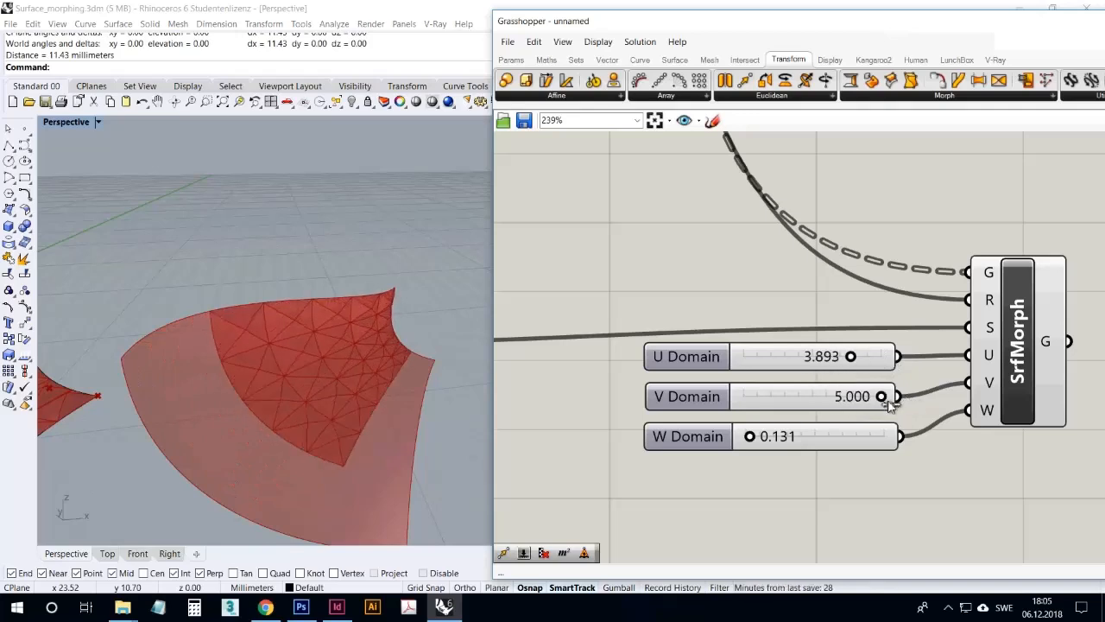
drag(854, 361, 906, 361)
mouse_move(346, 376)
right_down()
mouse_move(388, 343)
mouse_move(316, 434)
mouse_move(436, 366)
mouse_move(447, 372)
mouse_move(365, 405)
mouse_move(306, 398)
mouse_move(333, 365)
mouse_move(411, 354)
mouse_move(333, 410)
mouse_move(362, 380)
right_up()
Set the U Domain slider's maximum to 10
right_click(755, 362)
click(814, 423)
double_click(826, 458)
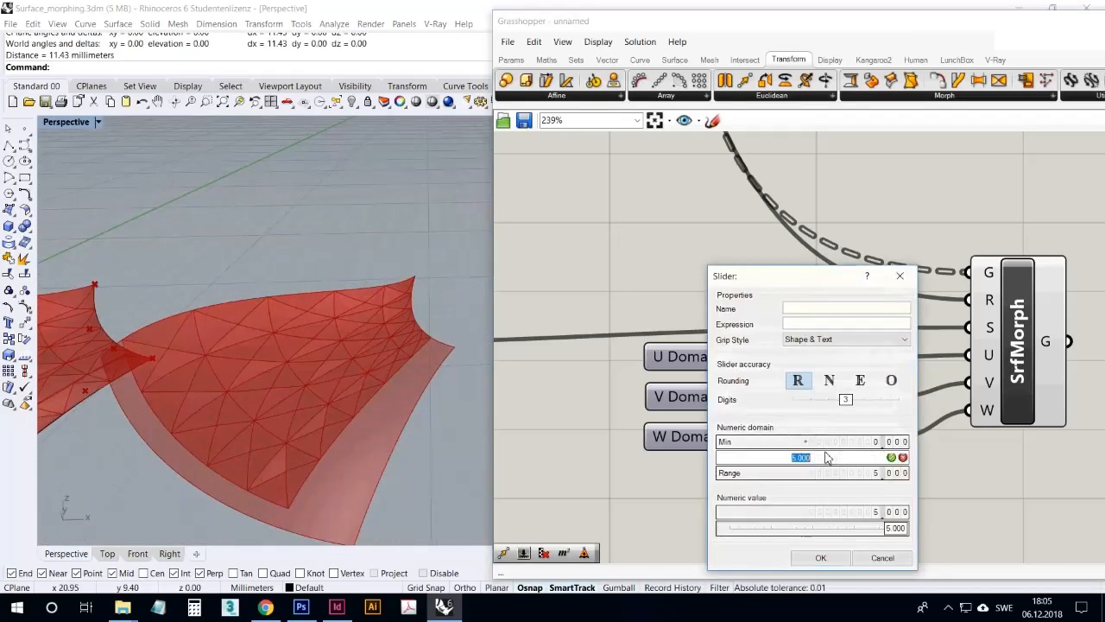
click(890, 458)
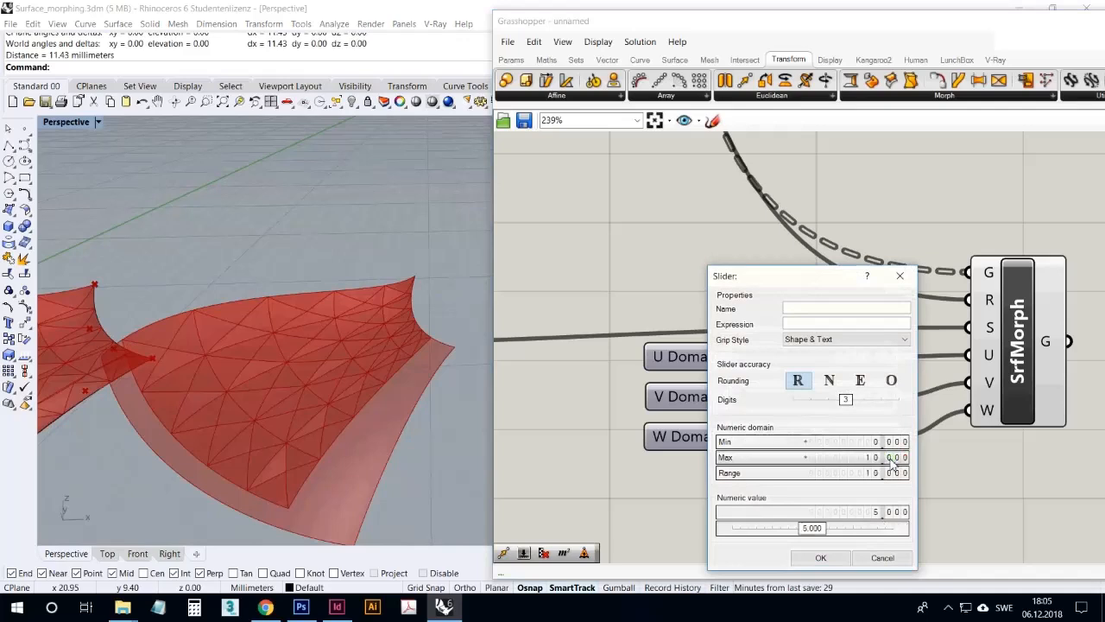
click(835, 556)
Set the V Domain slider's maximum to 10
right_click(846, 408)
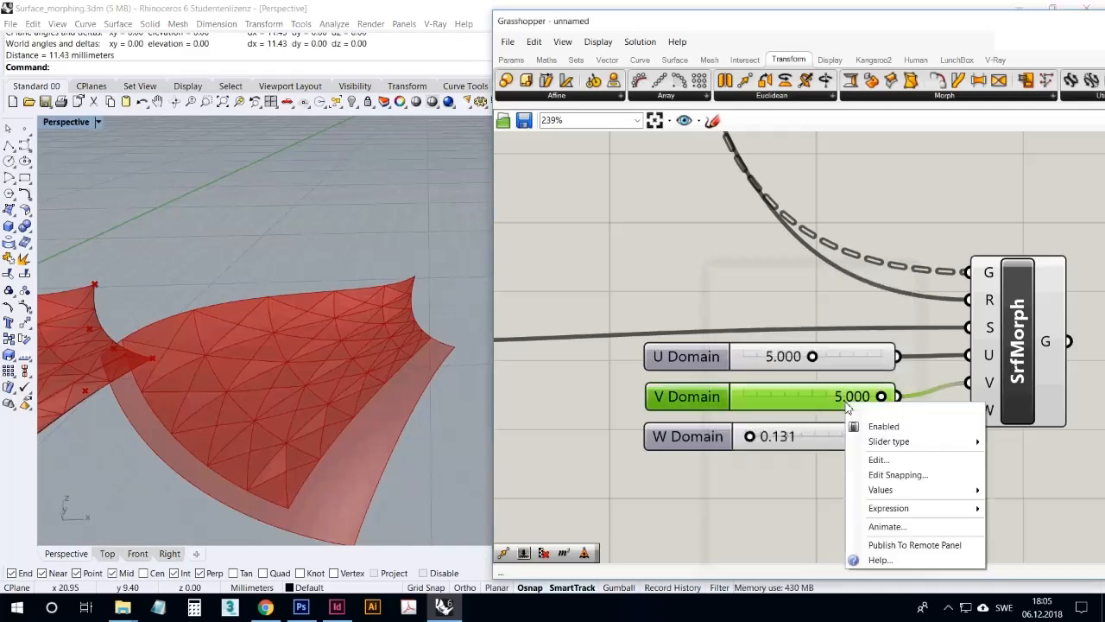
click(861, 462)
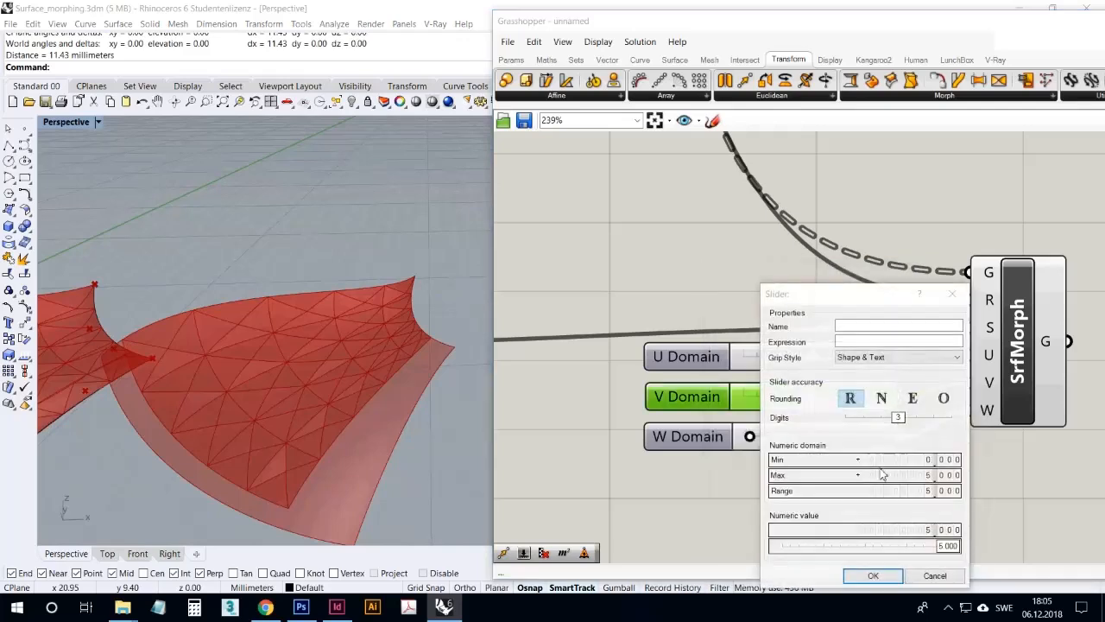
double_click(883, 474)
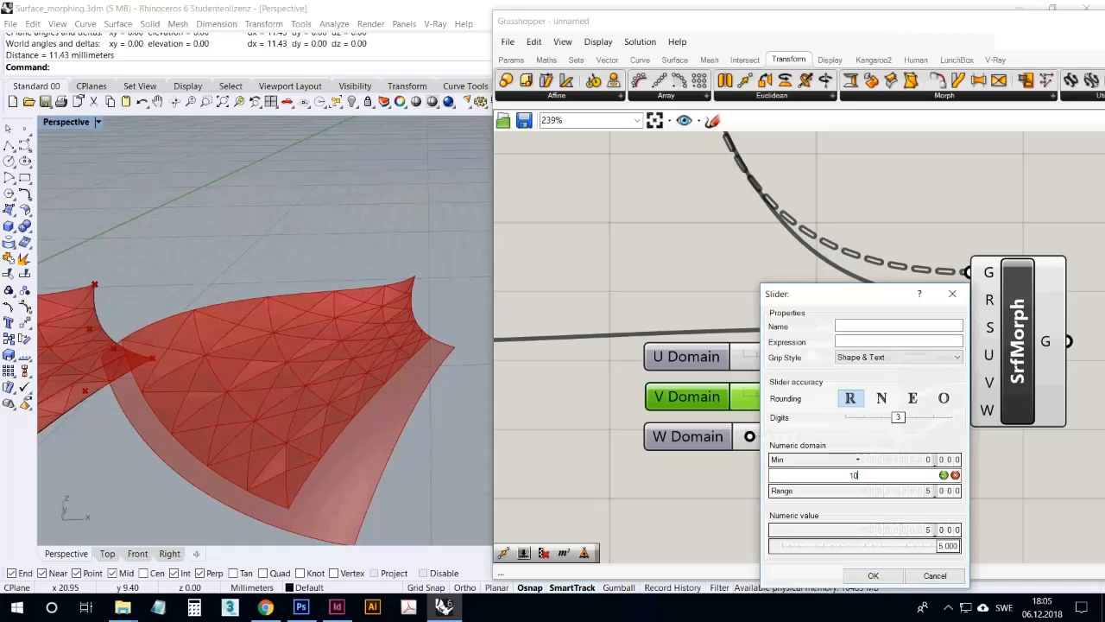
text(10)
click(944, 475)
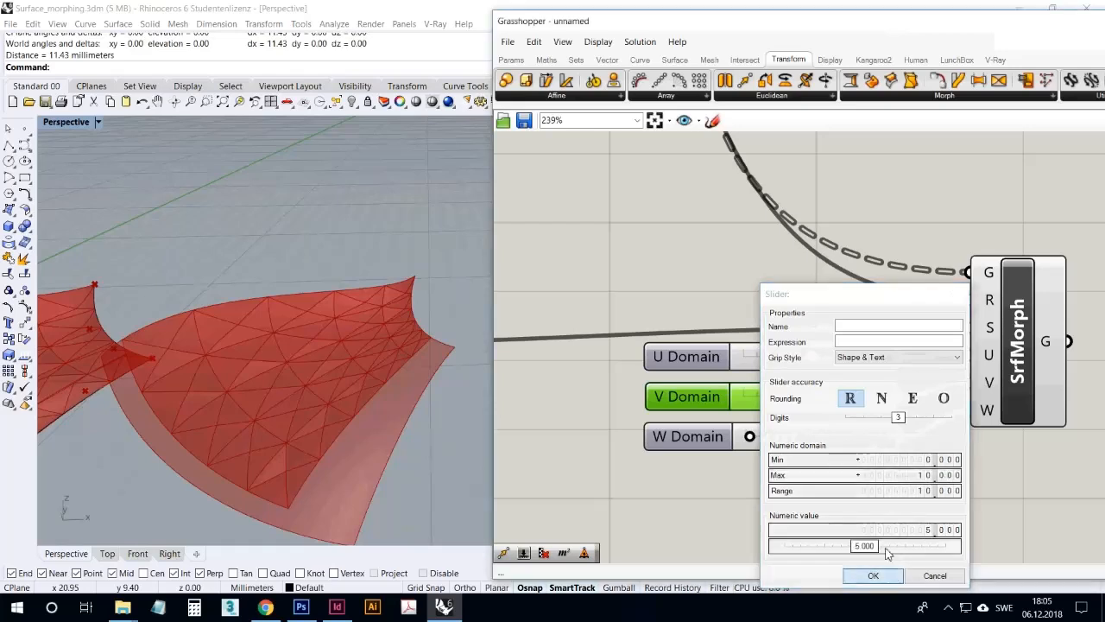
click(896, 572)
Try the morph with the V Domain slider at 10.000 and the U Domain slider at 7.505
drag(831, 409, 902, 407)
drag(812, 356, 847, 362)
right_drag(330, 314, 339, 404)
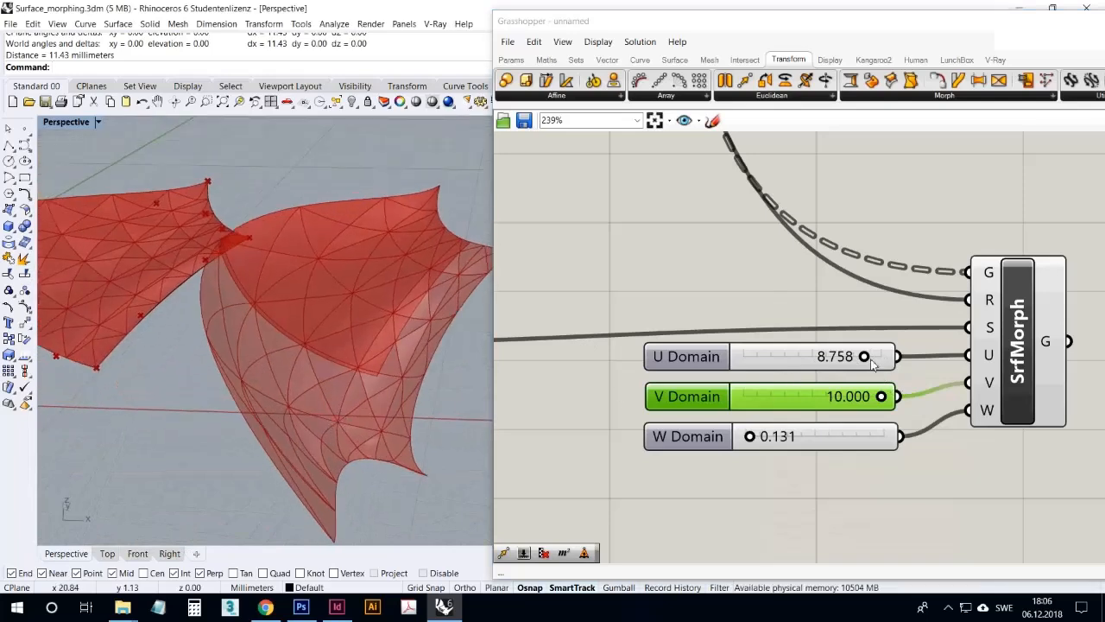
drag(865, 357, 846, 356)
mouse_move(989, 359)
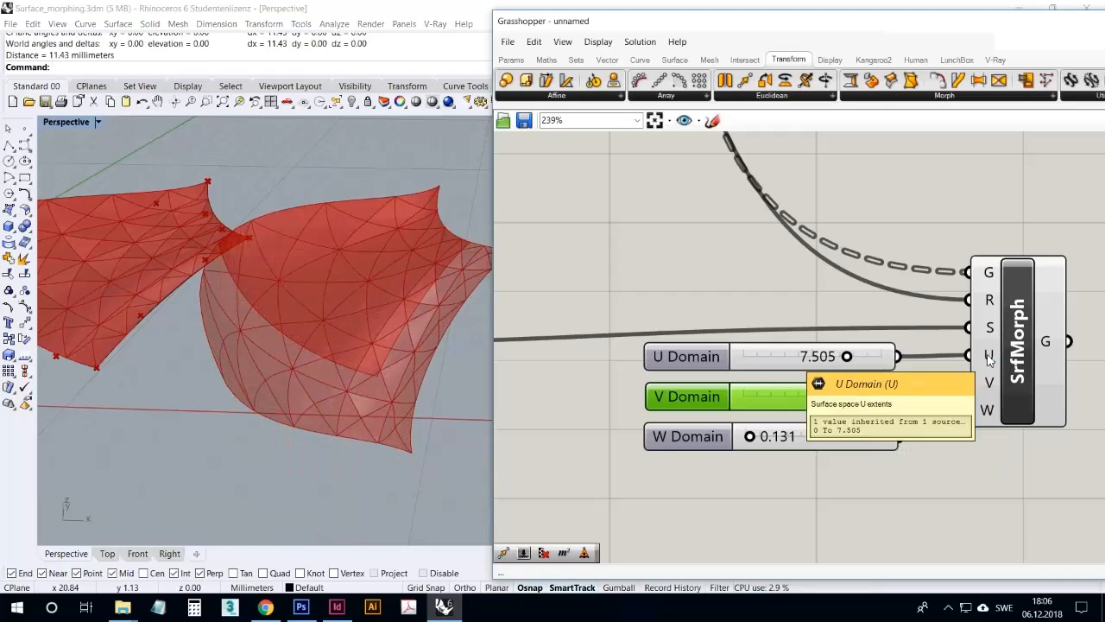
Set the V Domain slider to 7.077 and the U Domain slider to 4.707
drag(883, 399, 838, 407)
drag(848, 360, 847, 397)
right_drag(450, 350, 384, 338)
scroll(381, 342, down, 7)
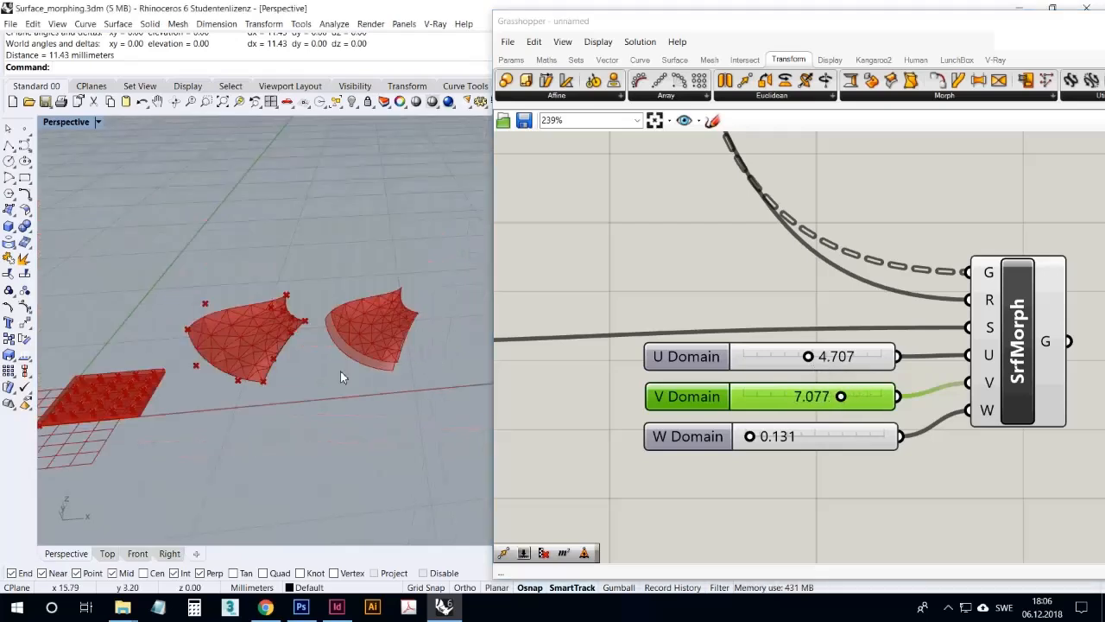
right_drag(340, 370, 276, 400)
Add a Splop component to the canvas below the Surface Morph component
click(649, 247)
scroll(740, 410, down, 5)
right_drag(740, 410, 888, 387)
scroll(820, 399, down, 2)
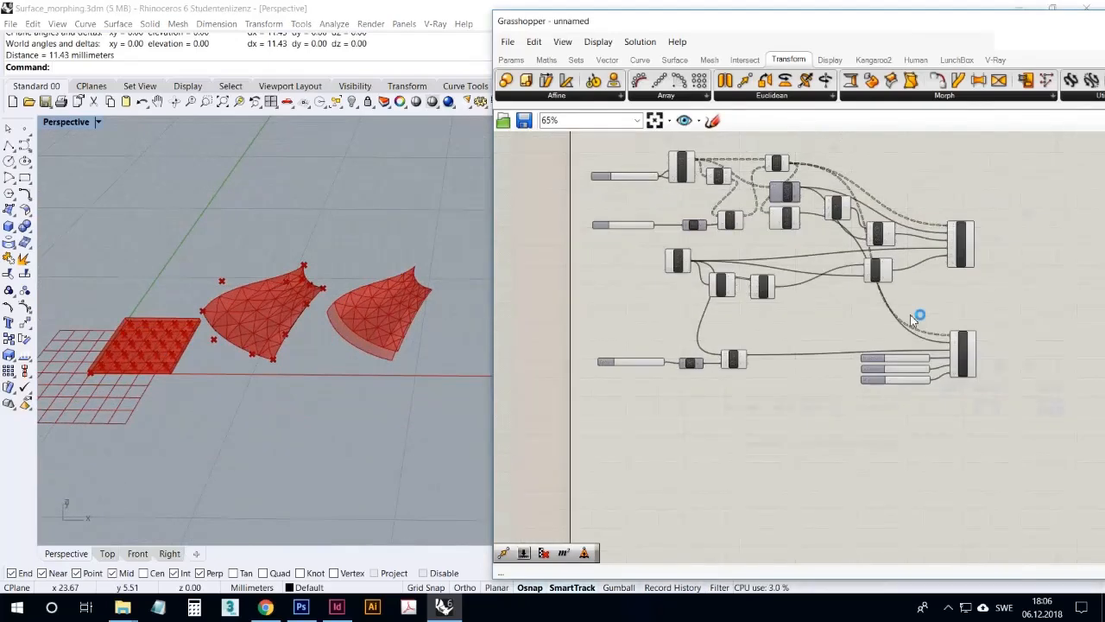
click(959, 97)
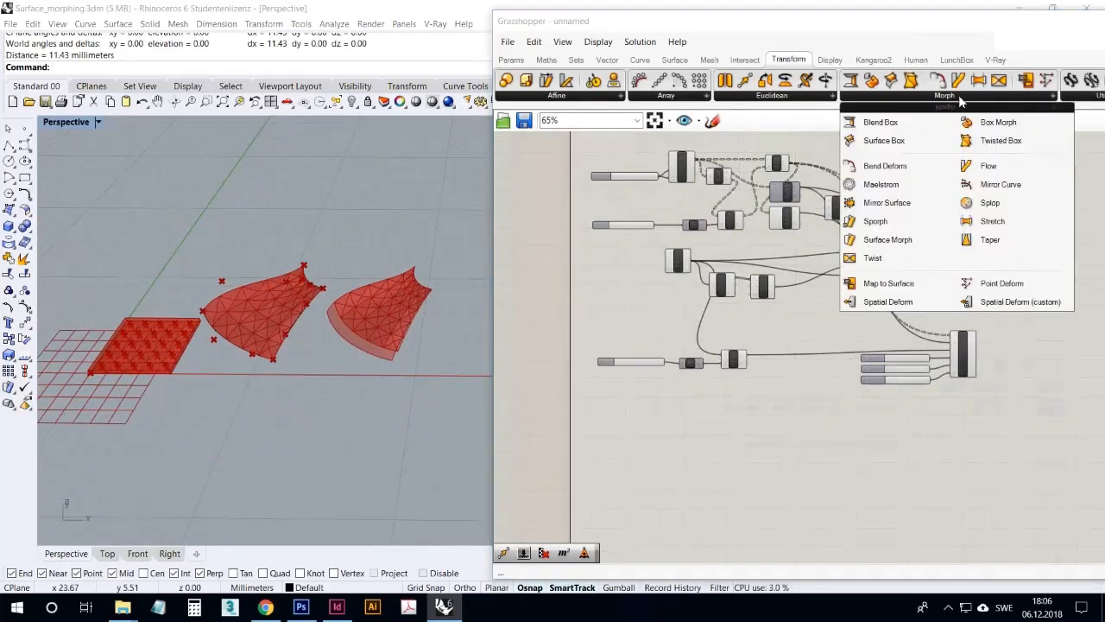
click(990, 204)
click(959, 442)
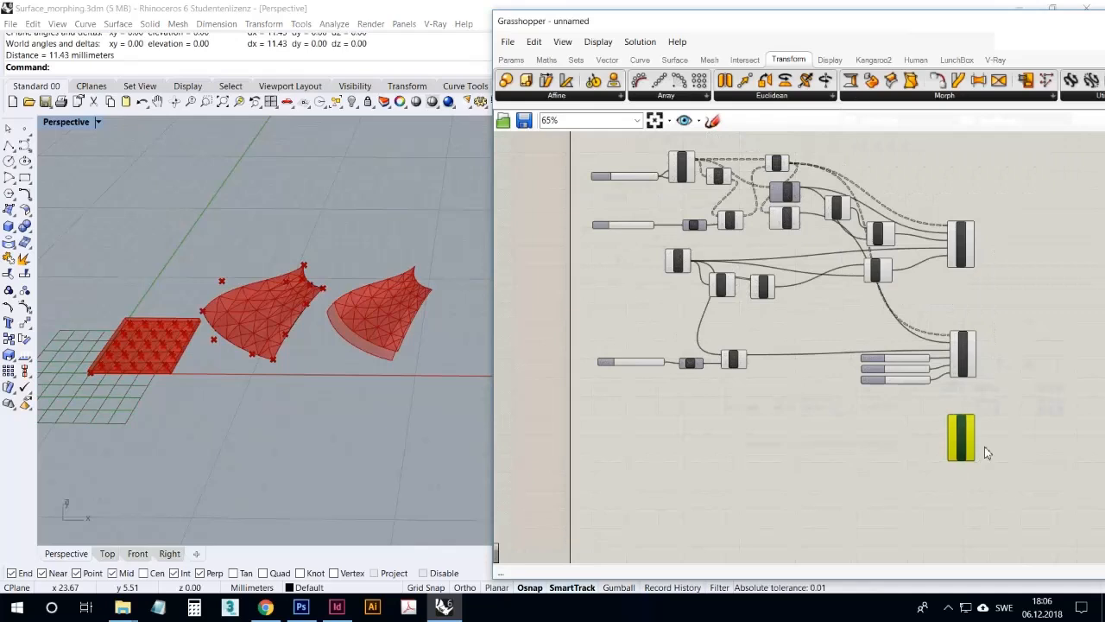
scroll(982, 443, up, 4)
drag(936, 432, 947, 444)
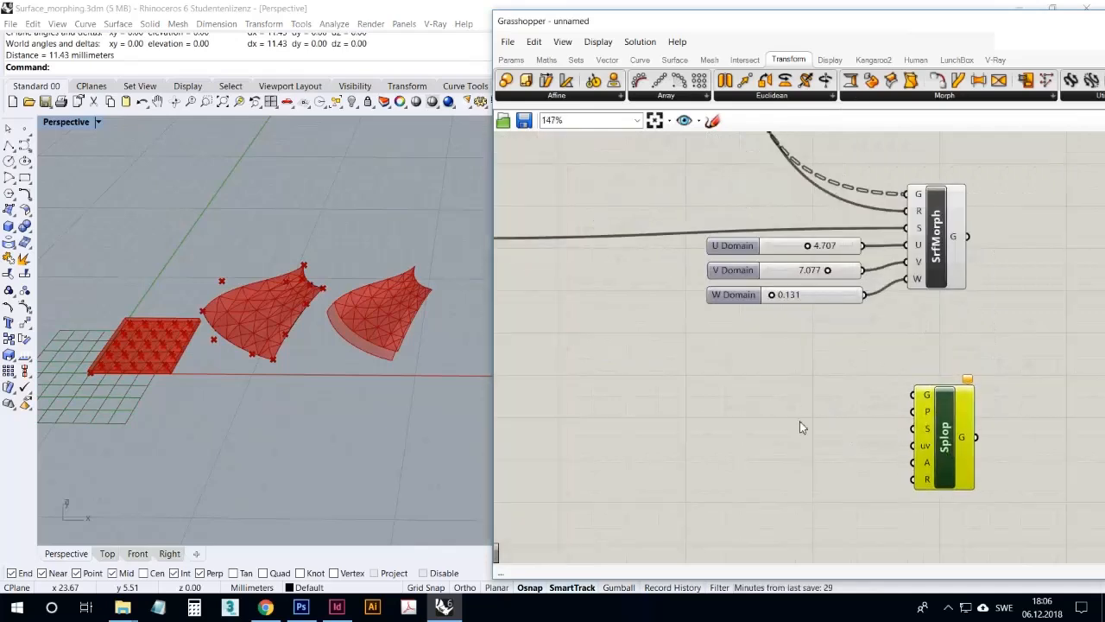
Duplicate the Factor slider, Unit X and Move components and place the copies below the originals
right_drag(798, 414, 813, 420)
scroll(817, 389, down, 3)
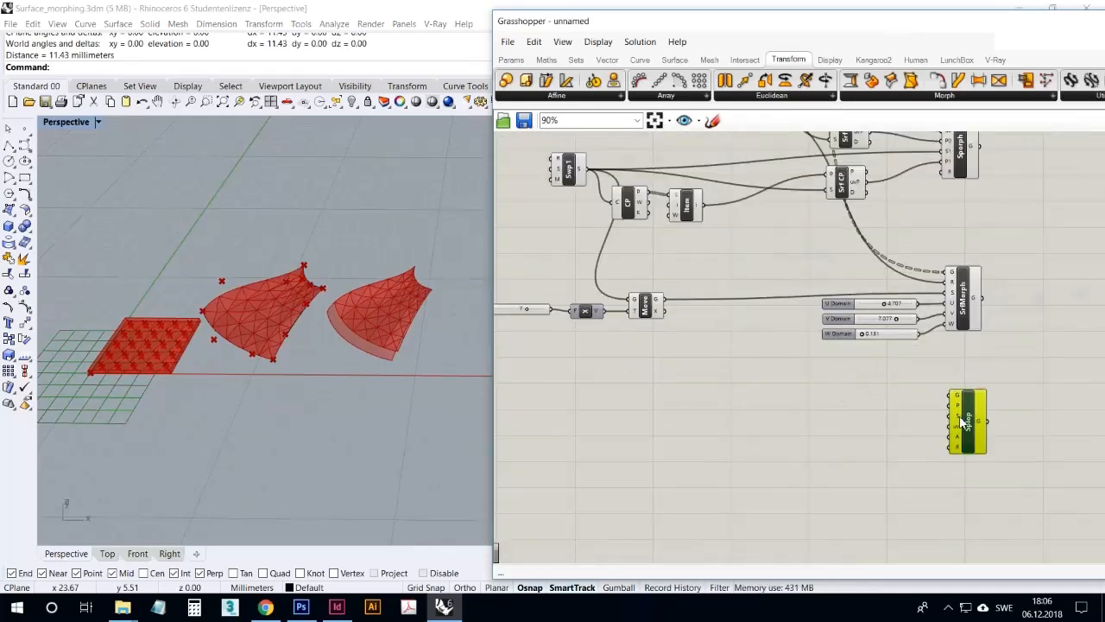
right_drag(829, 410, 871, 384)
click(585, 288)
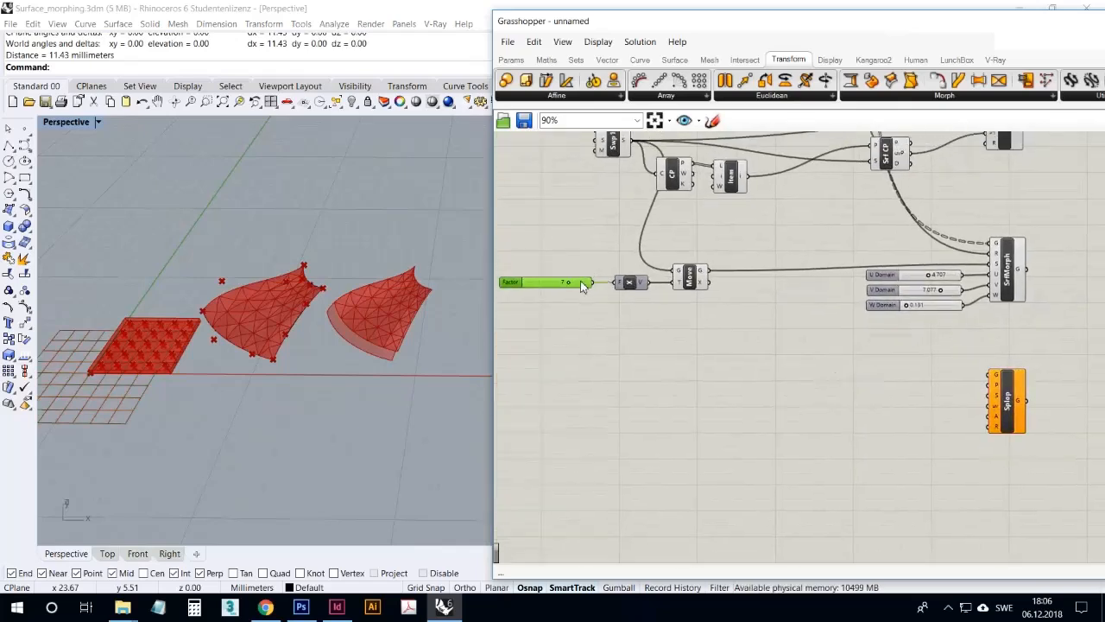
click(843, 385)
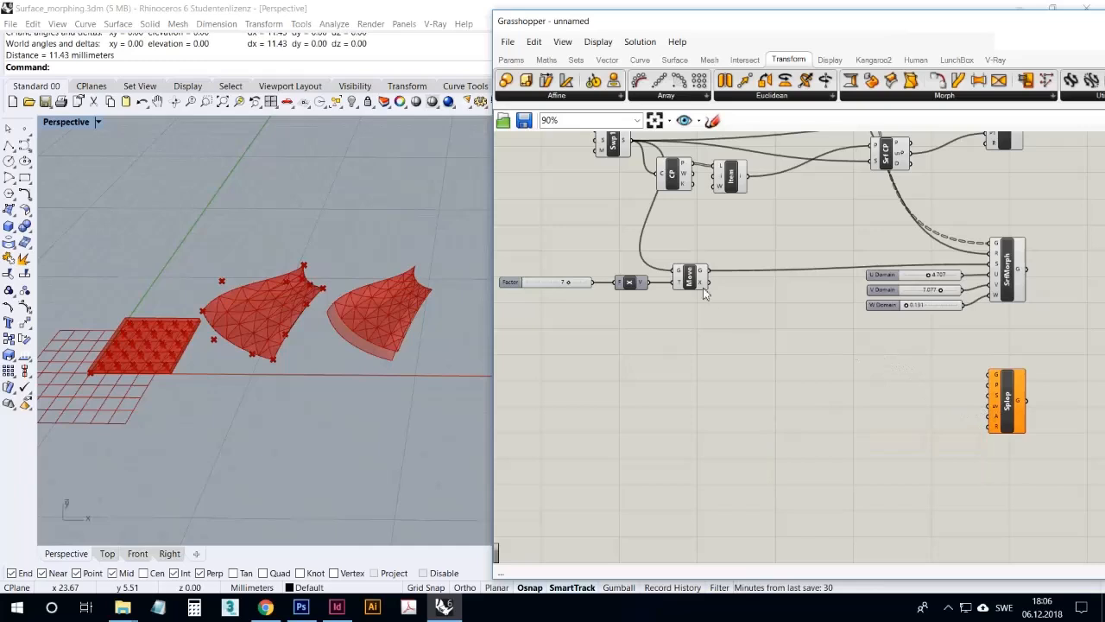
drag(691, 304, 547, 257)
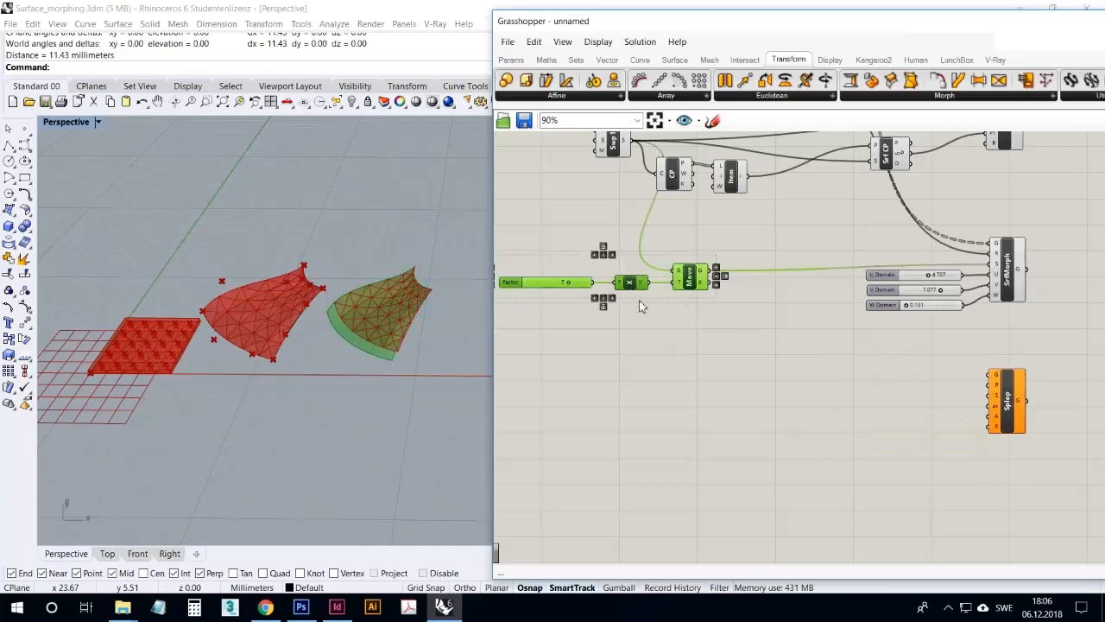
key(ctrl+v)
drag(701, 288, 704, 361)
Shift the duplicated Factor slider, Unit X and Move components further down the canvas
scroll(125, 354, up, 4)
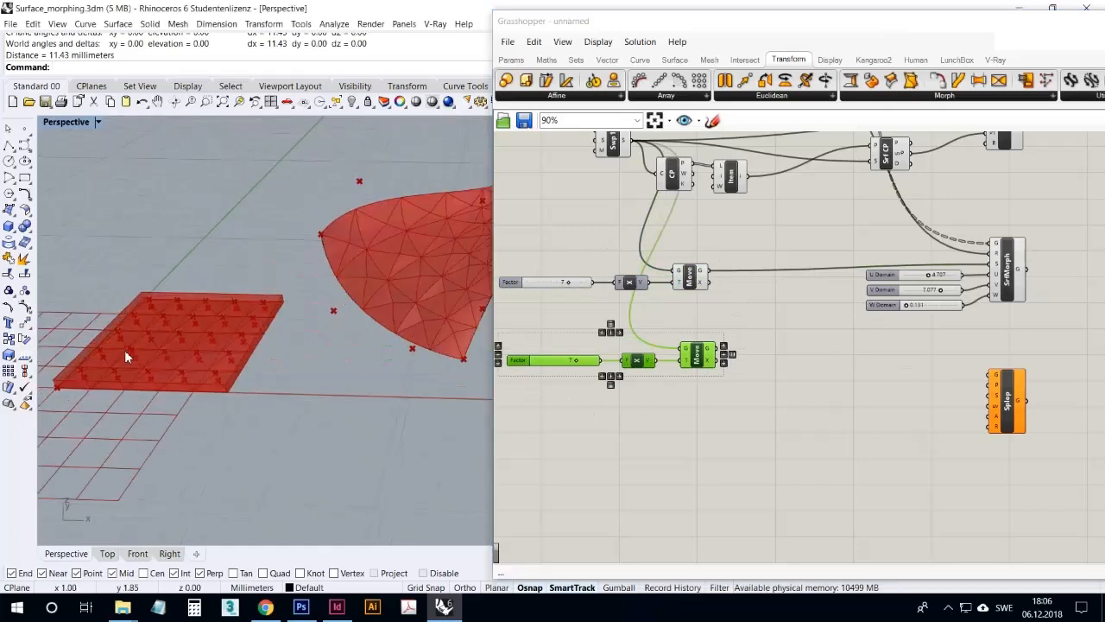
scroll(143, 361, down, 3)
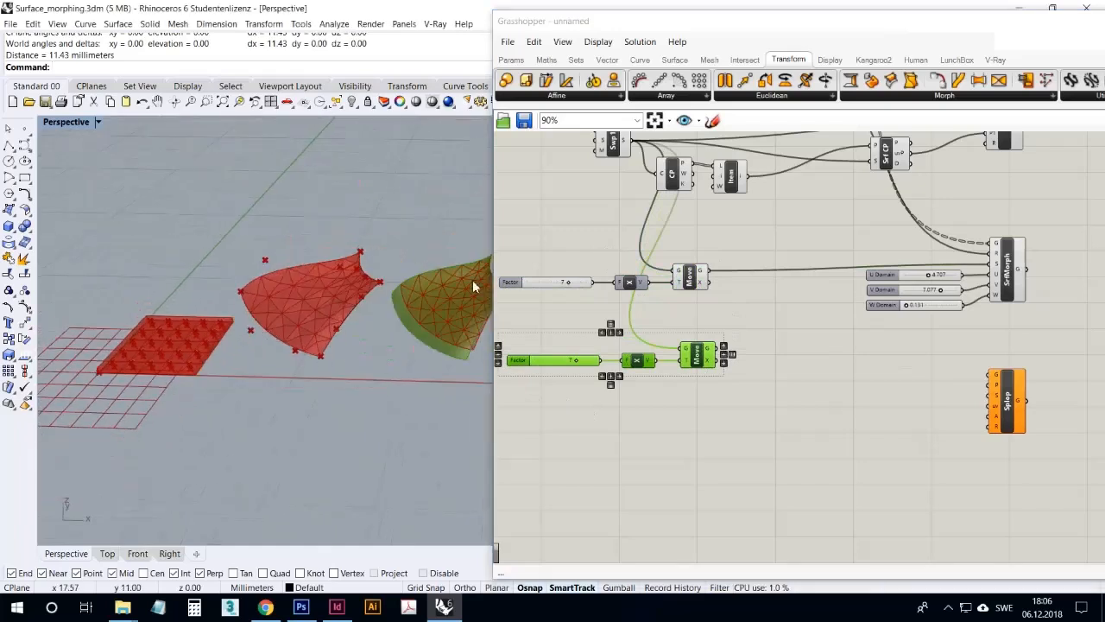
scroll(393, 367, up, 2)
click(682, 419)
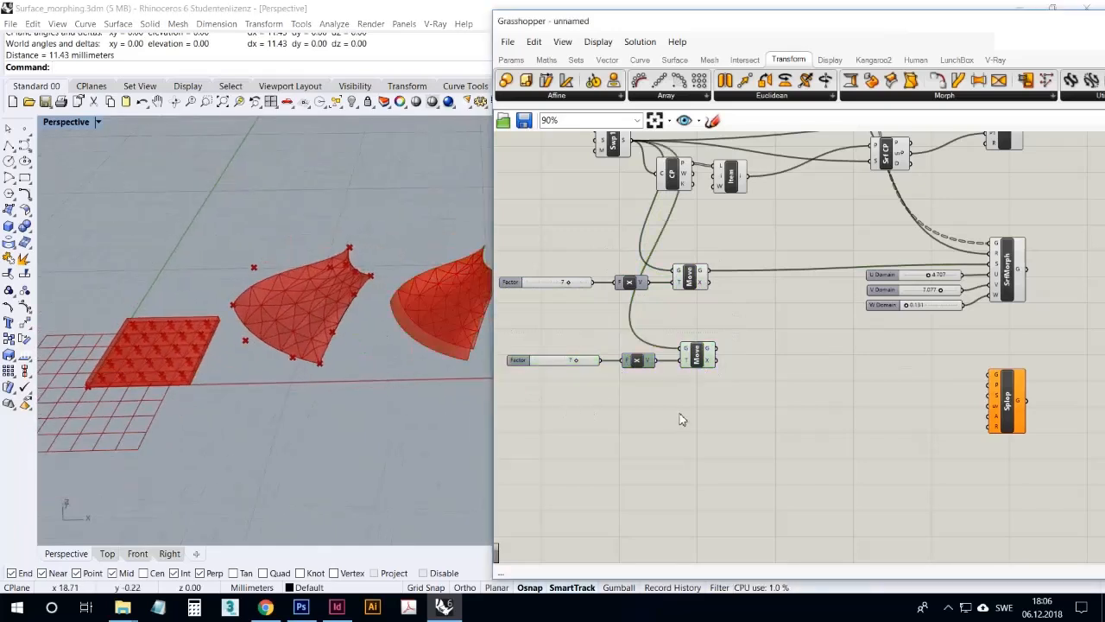
drag(706, 407, 570, 345)
drag(701, 370, 697, 446)
Connect the first Move component's geometry output to the duplicated Move's geometry input, replacing its existing source
click(724, 319)
drag(709, 272, 677, 425)
right_drag(380, 344, 403, 347)
scroll(304, 347, down, 8)
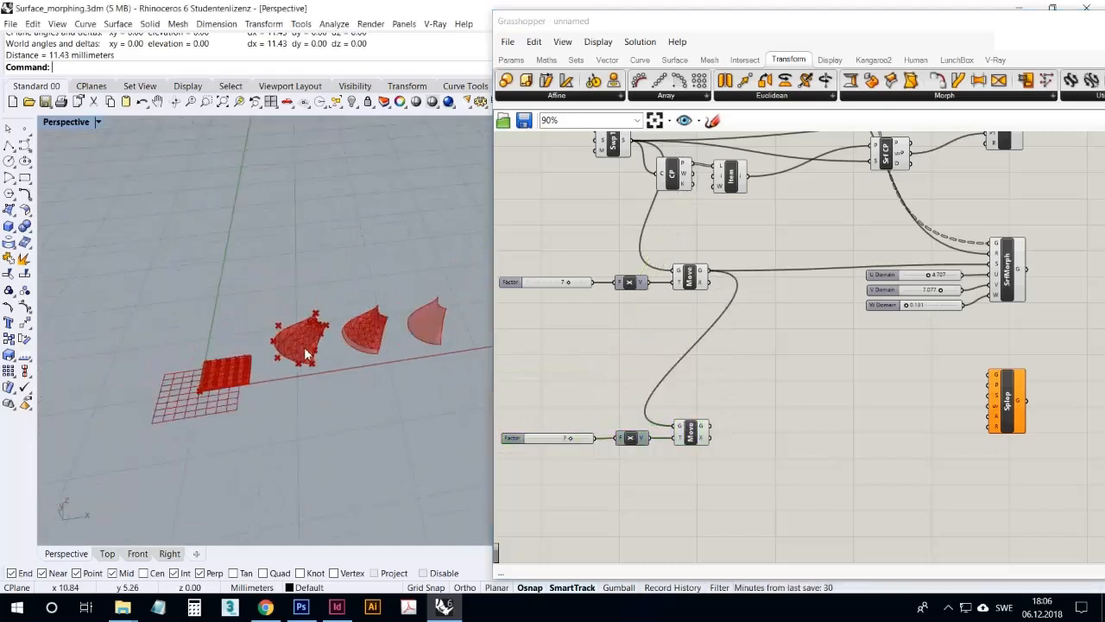
scroll(381, 344, up, 9)
Connect the original Factor slider to the duplicated Unit X component and delete the duplicated slider
click(688, 288)
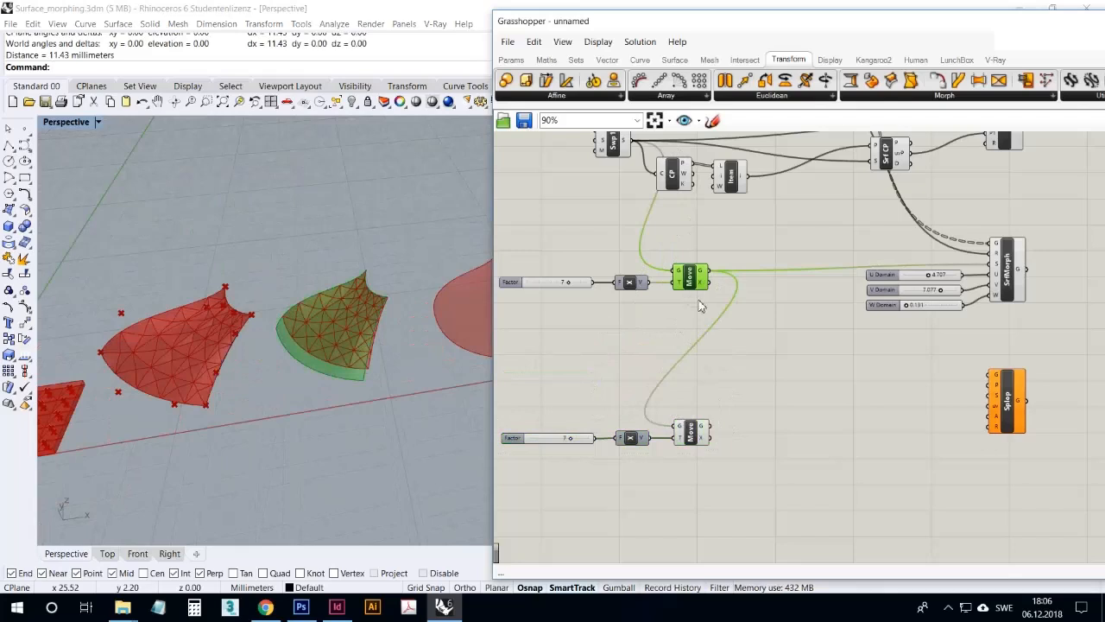
click(695, 437)
drag(568, 287, 619, 439)
click(593, 329)
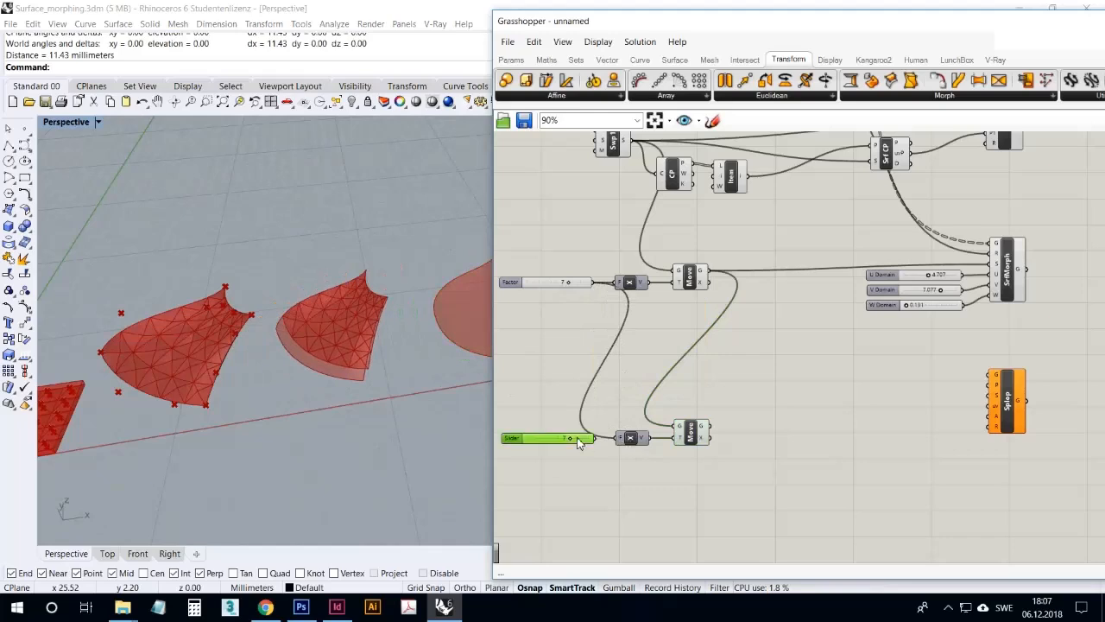
key(Delete)
mouse_move(577, 291)
mouse_down()
mouse_move(550, 292)
mouse_move(581, 293)
mouse_up()
right_drag(473, 333, 488, 370)
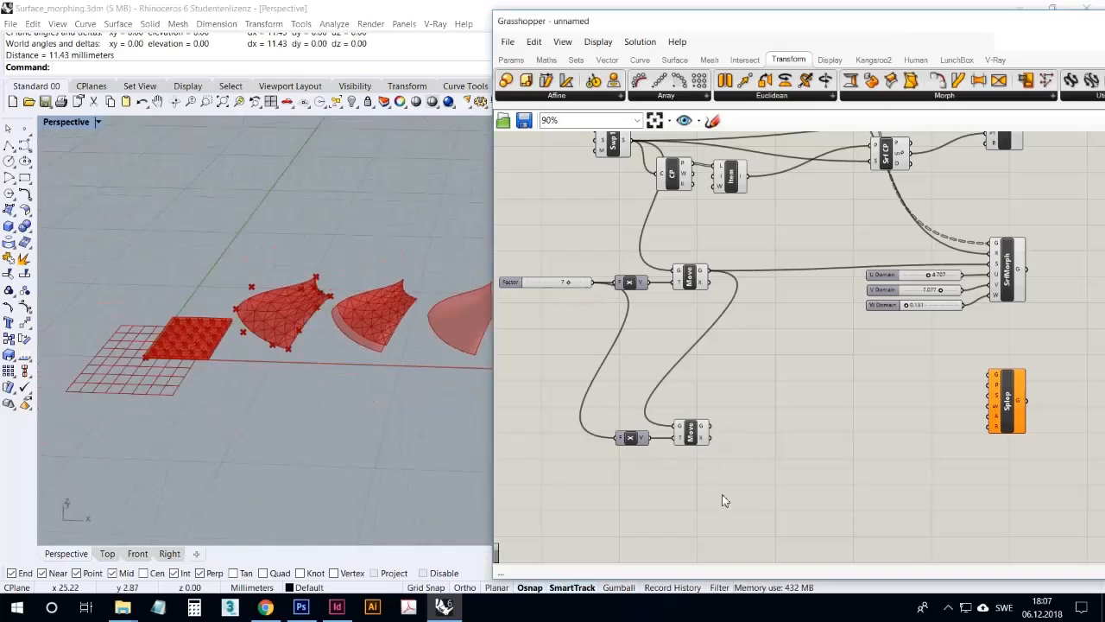
Connect the second Move component's geometry output to Splop's S input
scroll(735, 455, down, 3)
scroll(911, 424, up, 3)
click(593, 449)
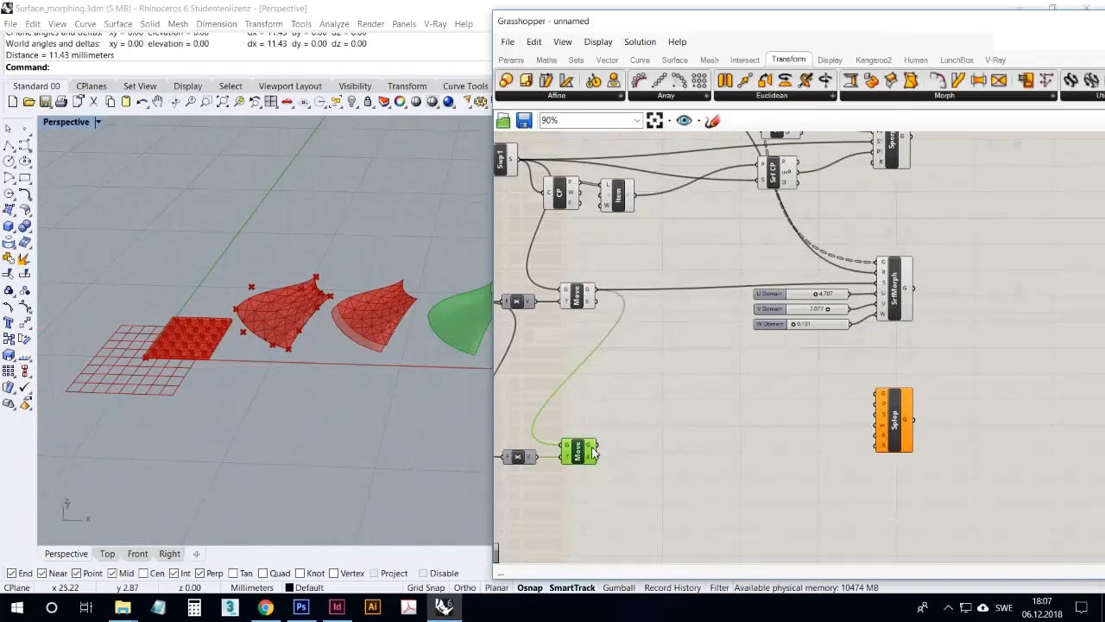
drag(602, 449, 878, 413)
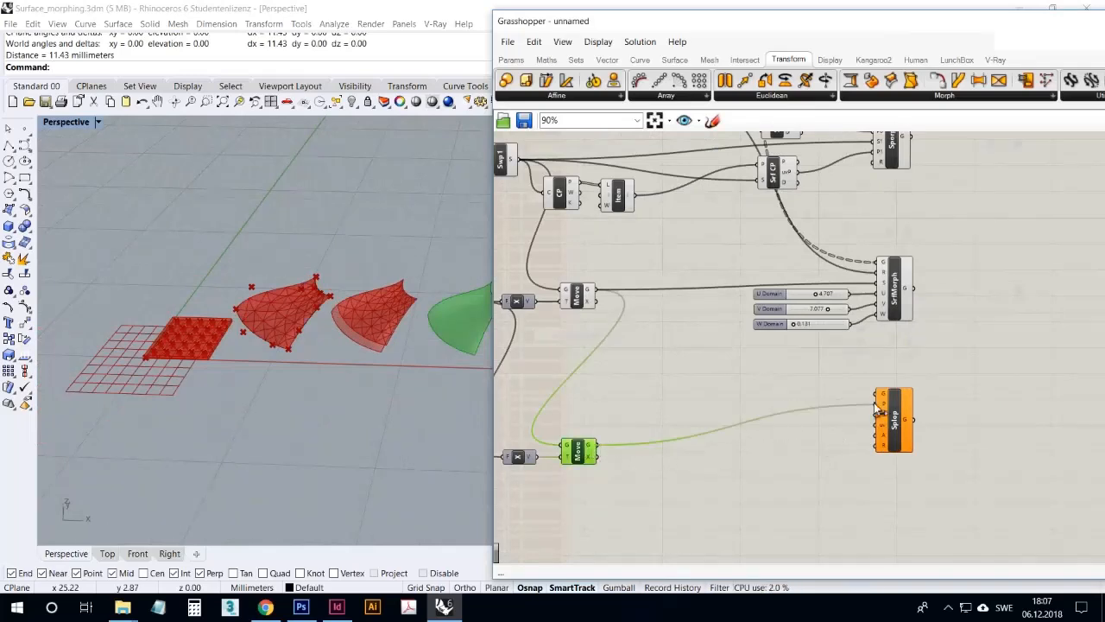
Examine Splop's input parameters on the canvas and the second moved surface in the Perspective view
scroll(887, 417, up, 3)
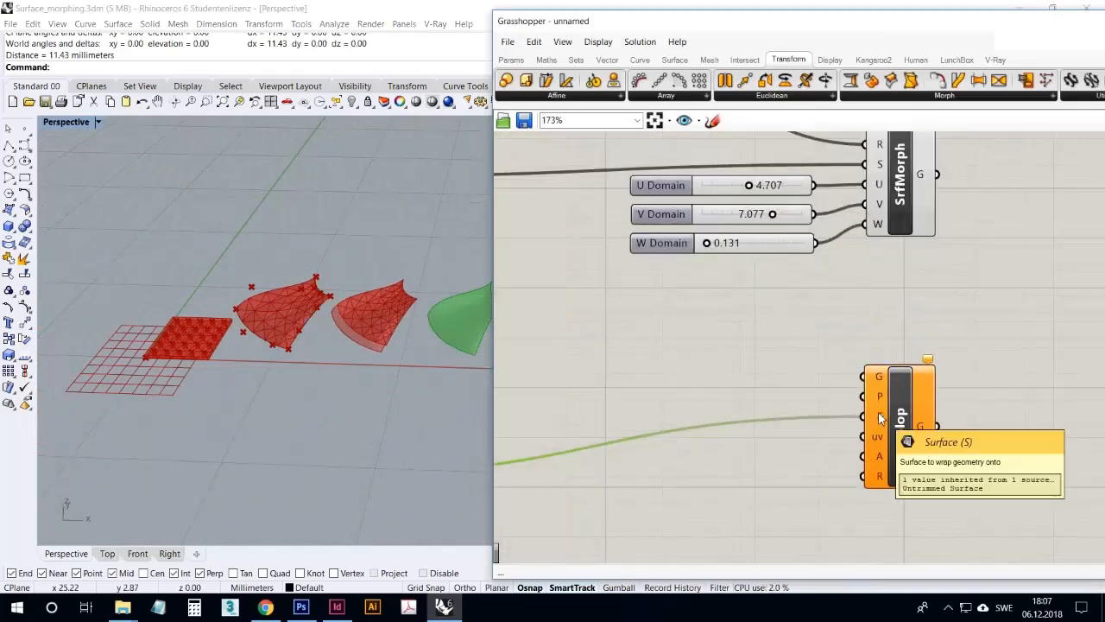
scroll(873, 330, down, 3)
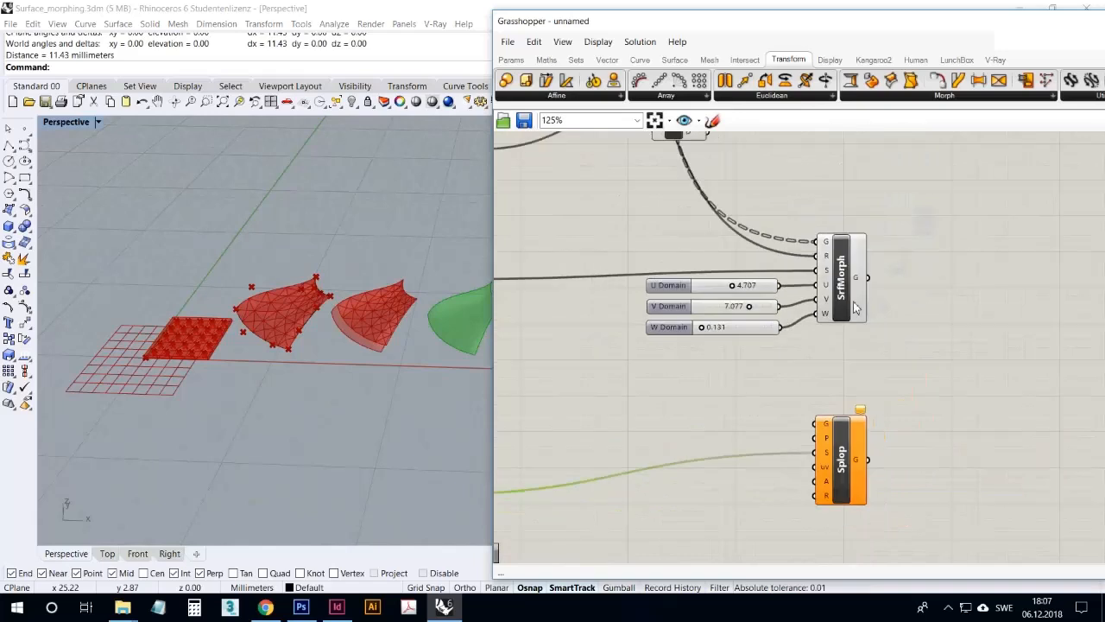
scroll(855, 307, down, 3)
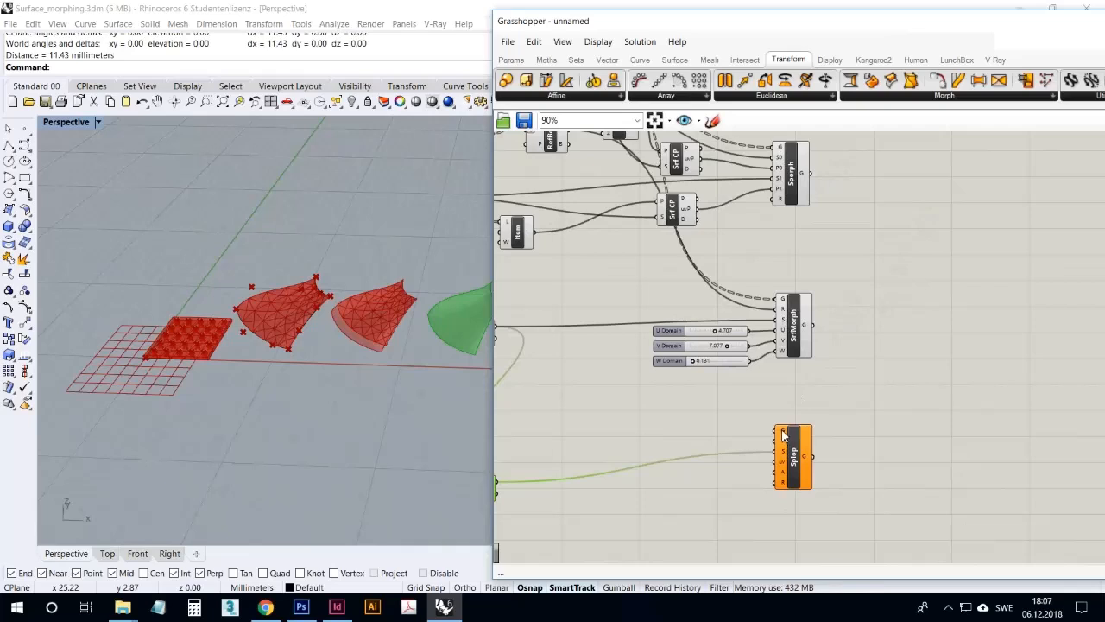
mouse_move(783, 434)
right_drag(478, 337, 497, 330)
scroll(459, 341, down, 5)
scroll(459, 341, up, 10)
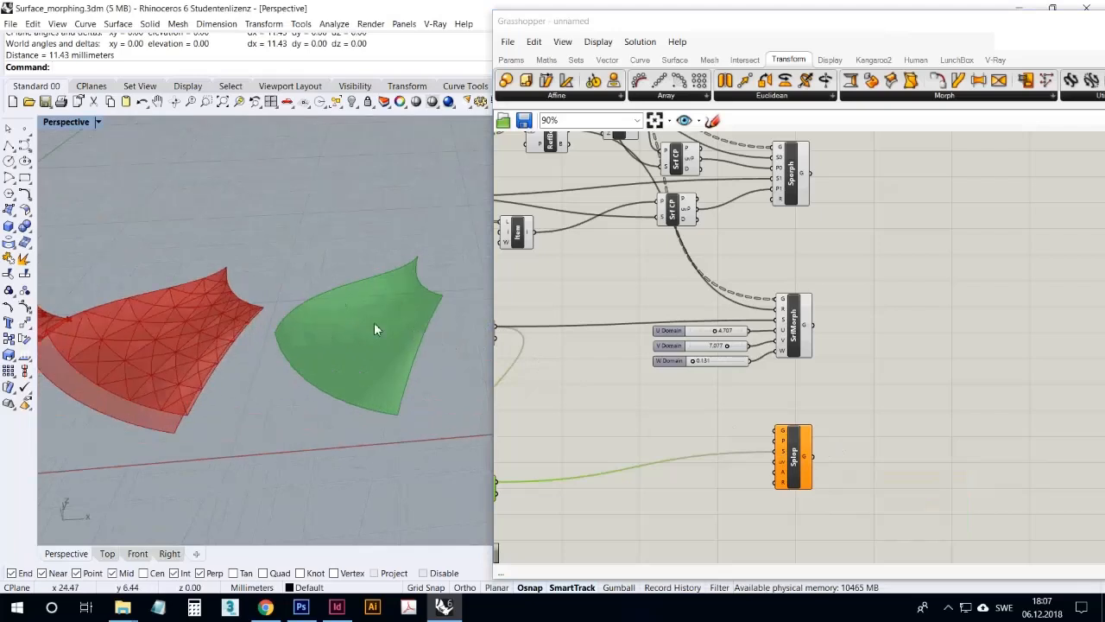
right_drag(402, 380, 418, 338)
click(789, 483)
click(764, 518)
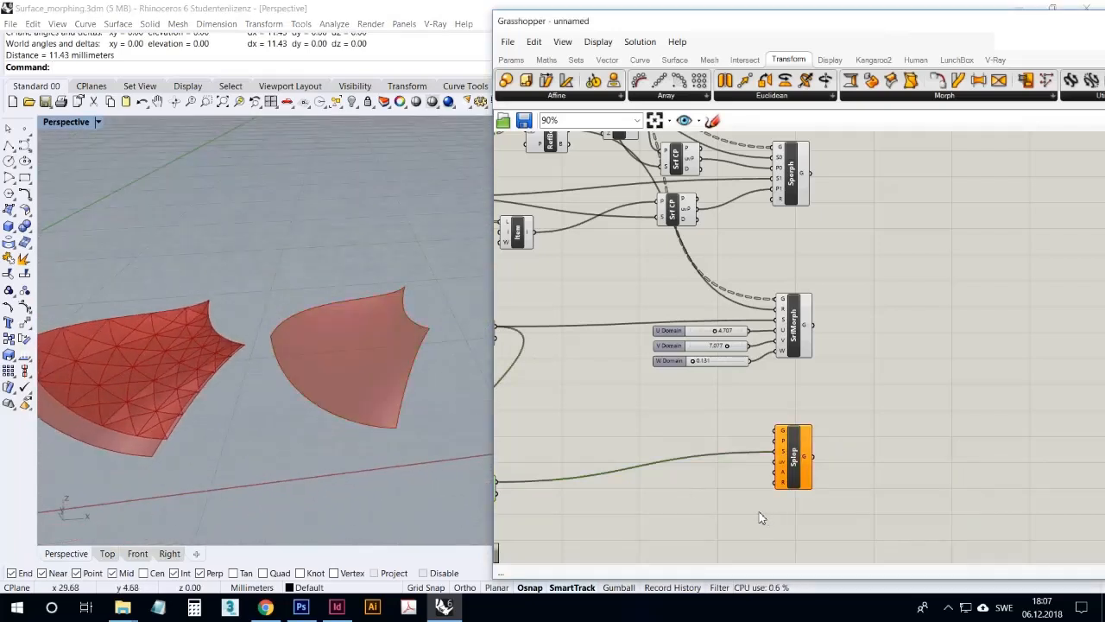
Connect the Extr component's output to Splop's G input as the geometry to deform
right_drag(730, 503, 864, 476)
drag(920, 438, 916, 452)
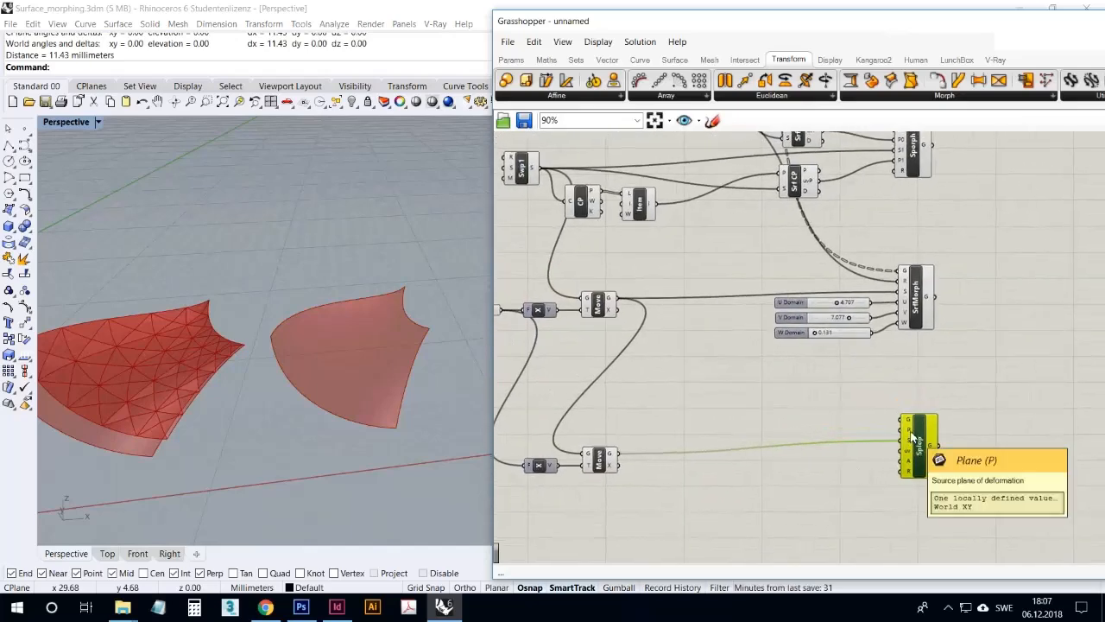
scroll(910, 437, up, 3)
mouse_move(903, 432)
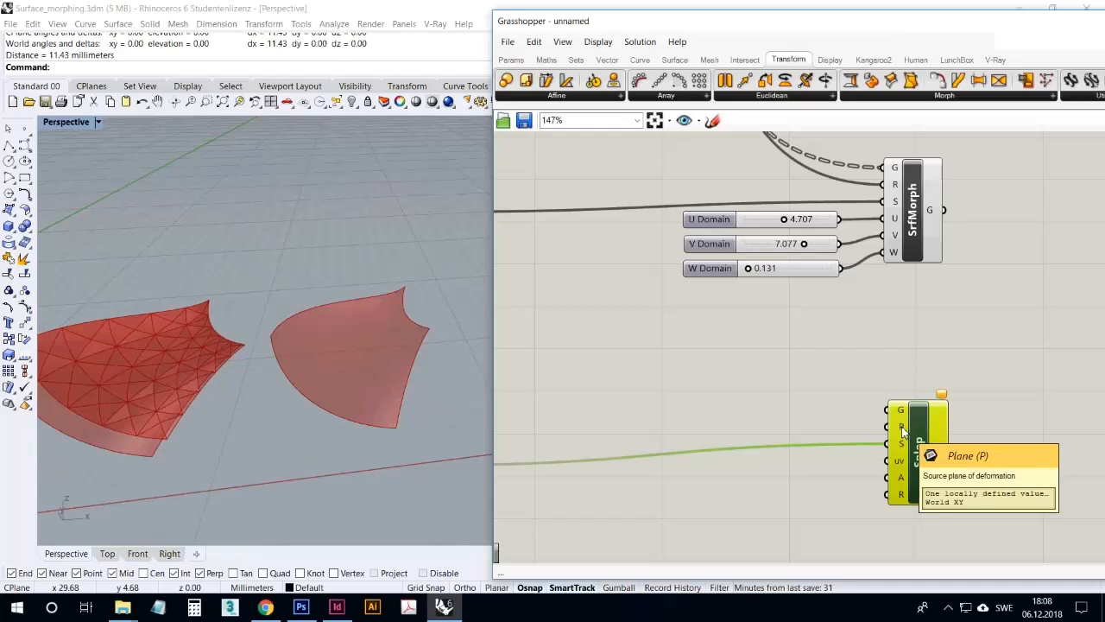
scroll(868, 440, down, 5)
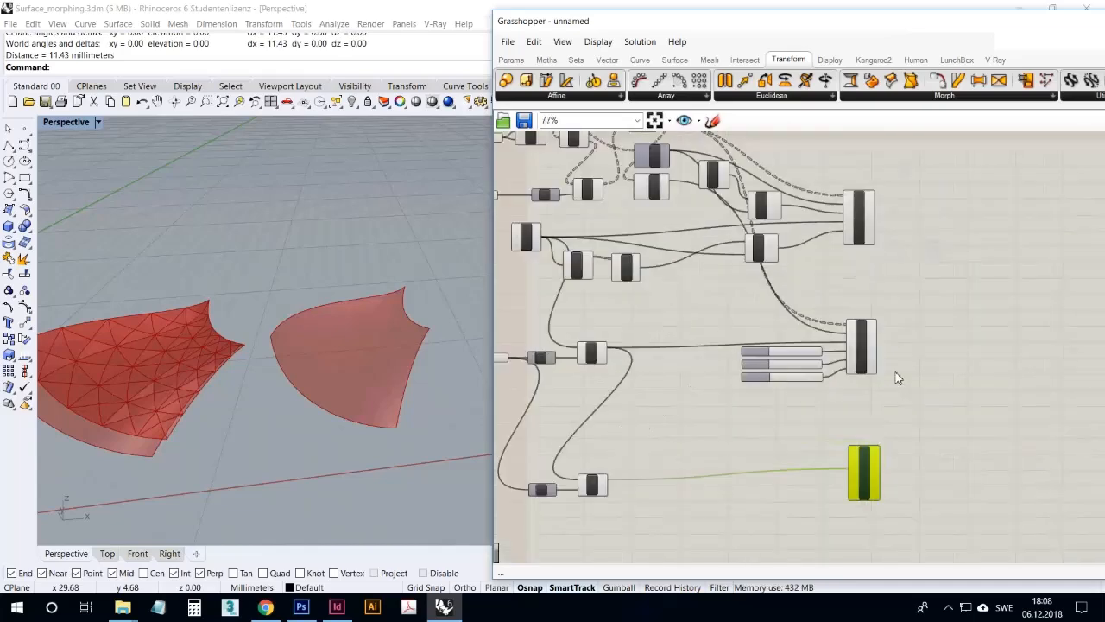
drag(641, 155, 830, 485)
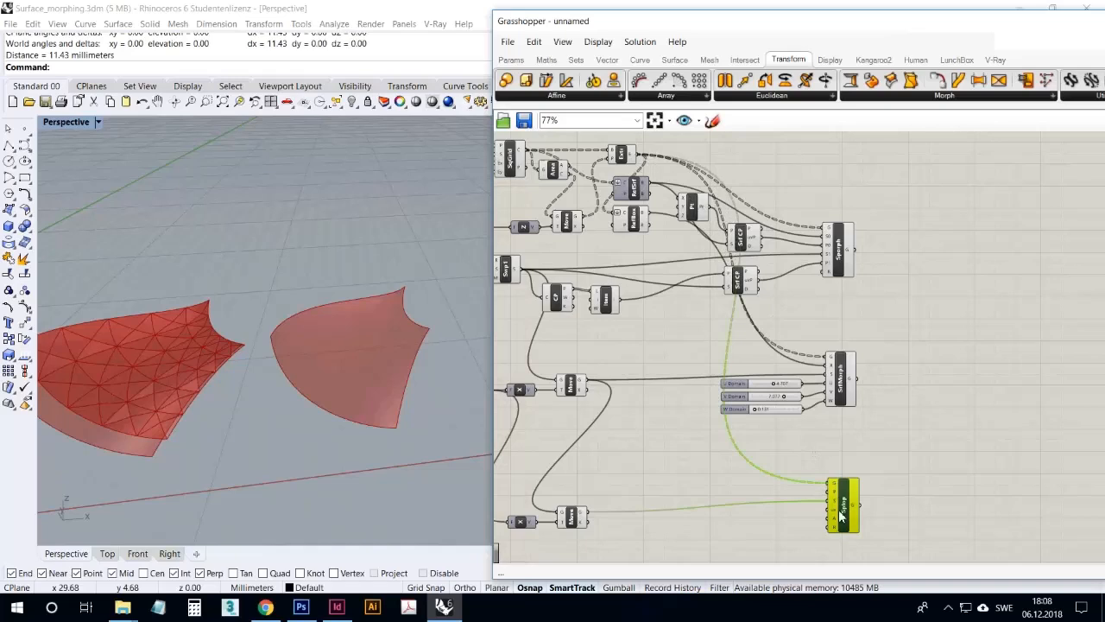
scroll(840, 514, up, 5)
right_drag(800, 490, 821, 399)
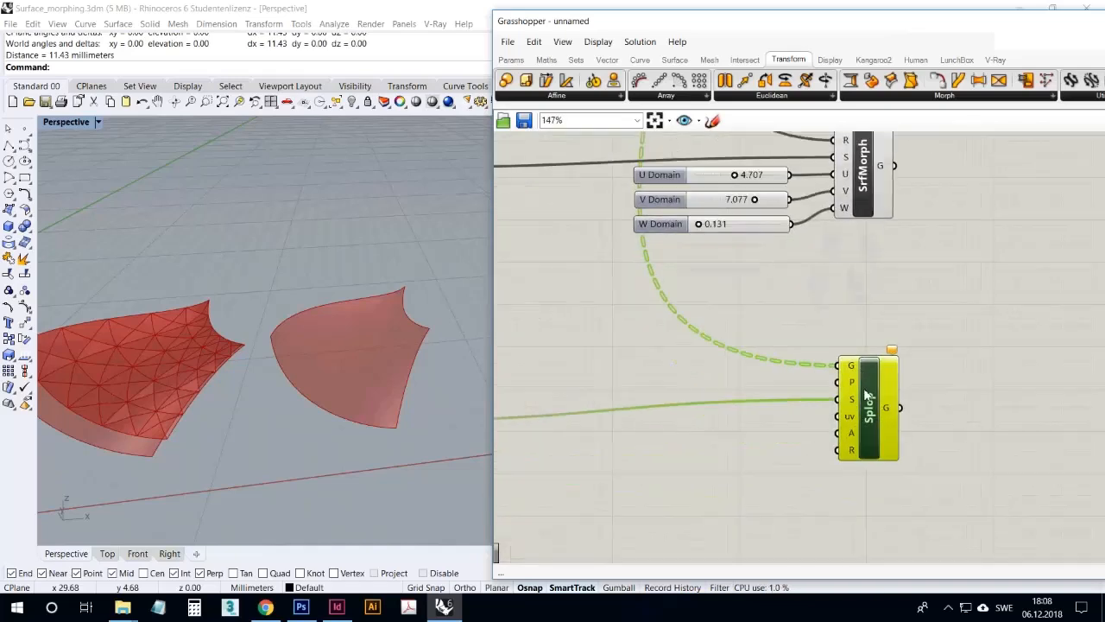
Add an Area component beside the second Move component and feed it that Move's geometry output
scroll(866, 394, up, 3)
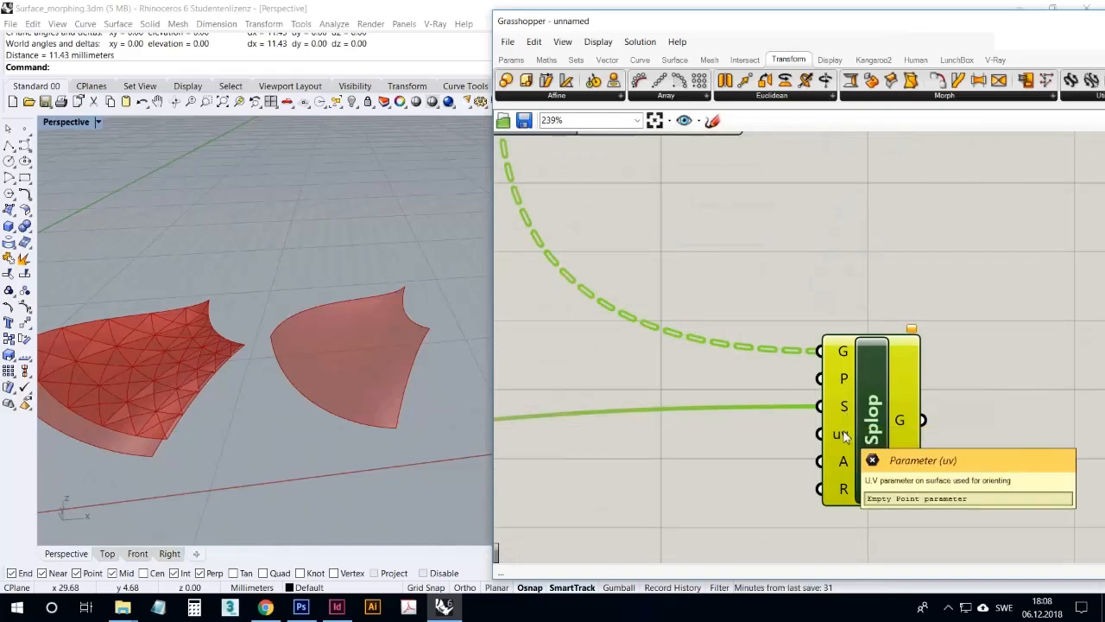
scroll(828, 436, down, 3)
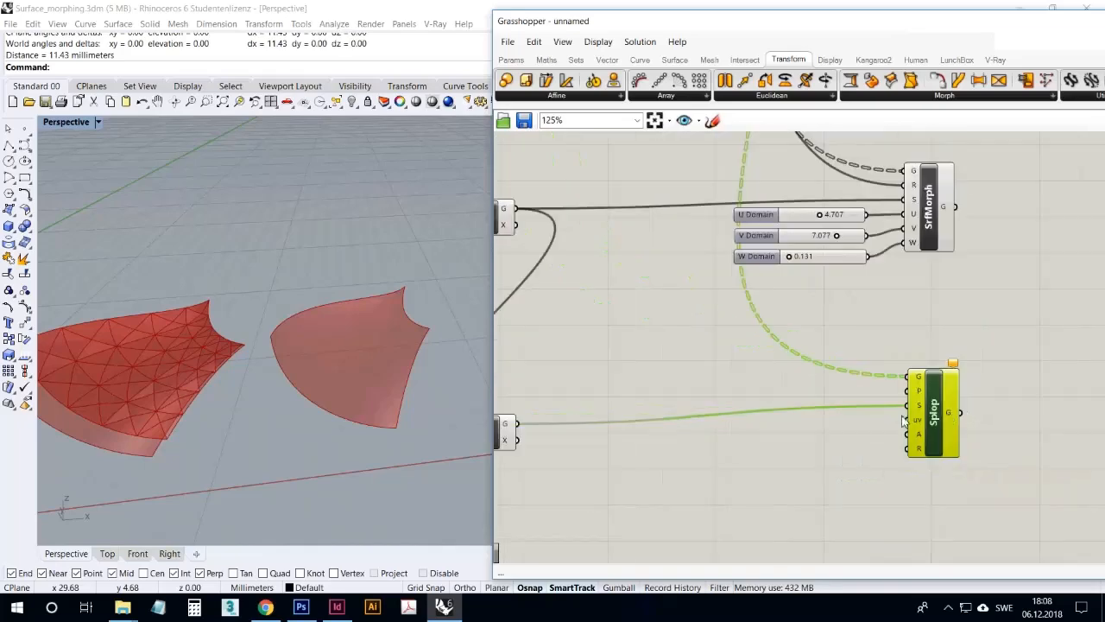
right_drag(837, 413, 942, 412)
scroll(942, 412, down, 3)
right_drag(861, 350, 832, 379)
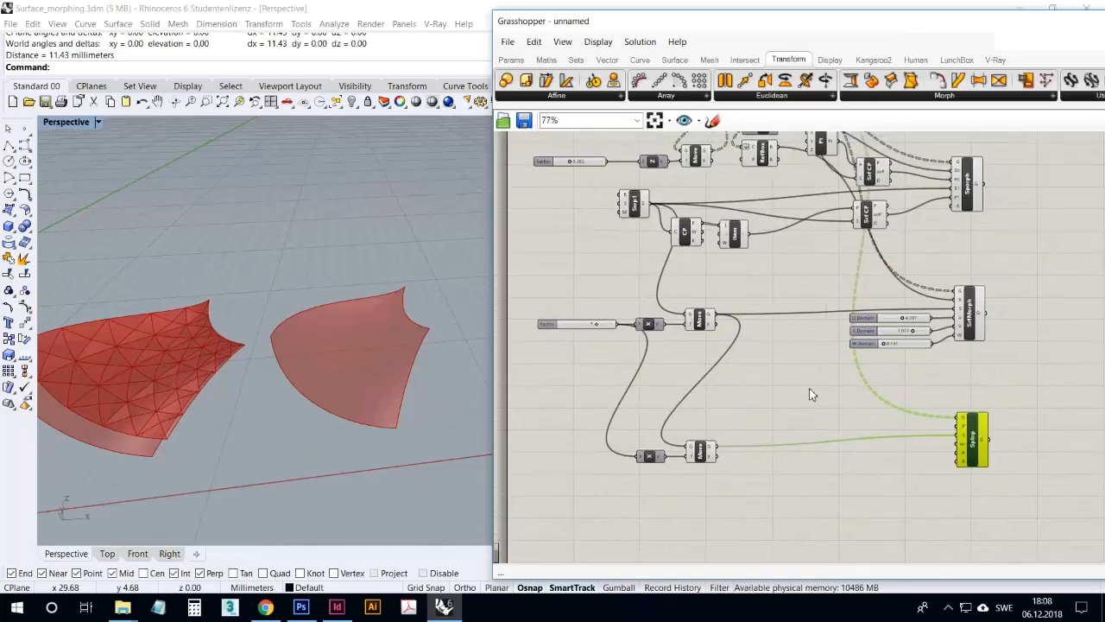
double_click(793, 411)
text(area)
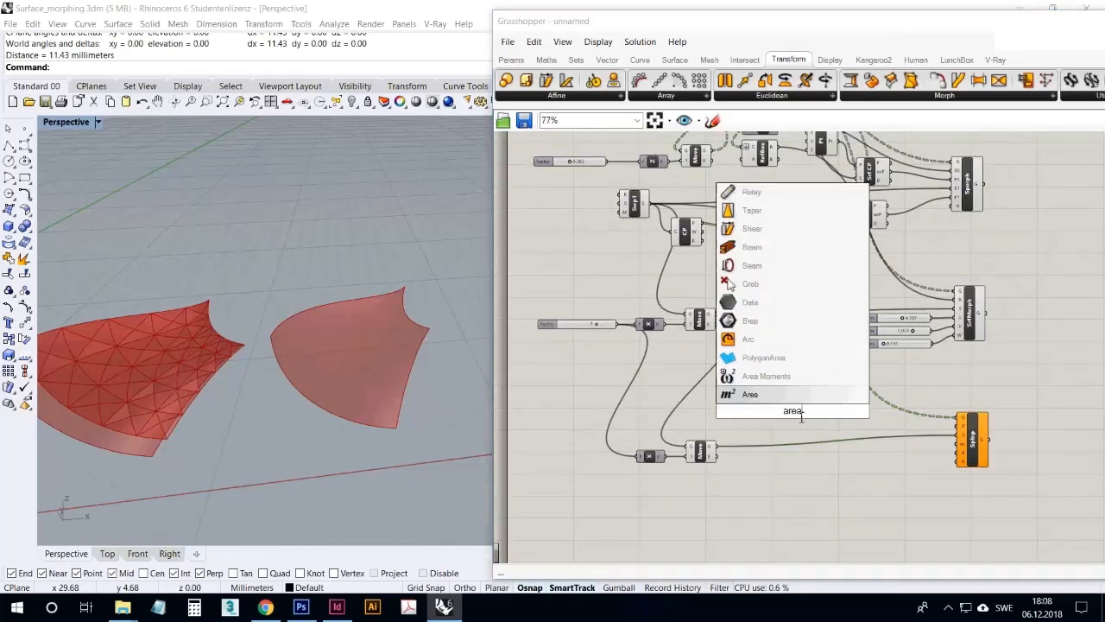
key(Return)
drag(798, 409, 755, 471)
scroll(742, 469, up, 2)
drag(709, 440, 730, 473)
right_drag(716, 510, 689, 478)
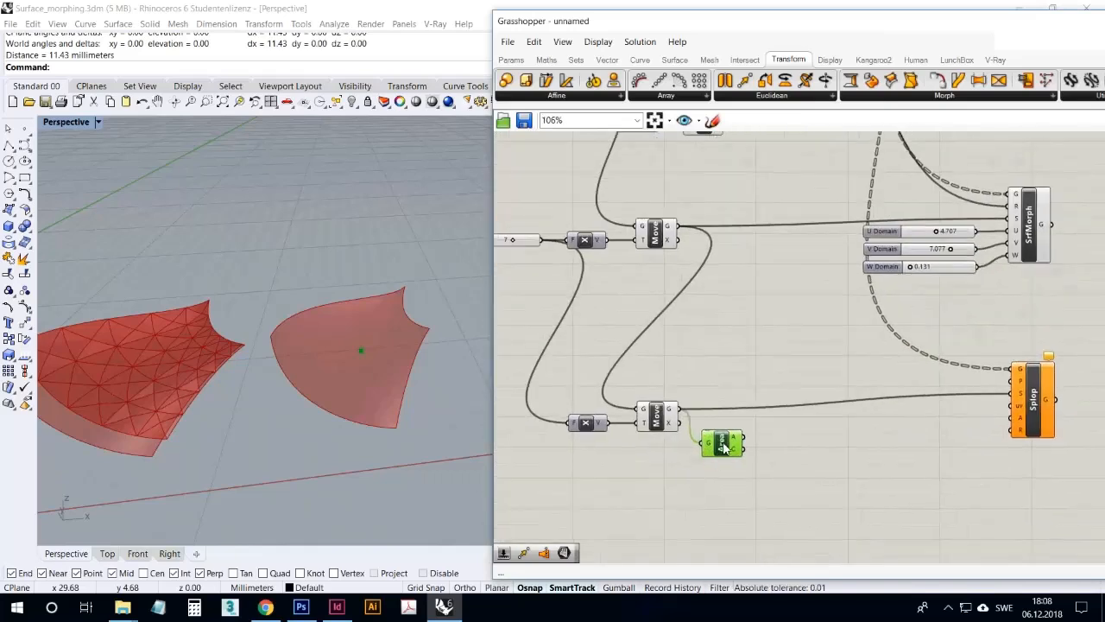
Add a Surface Closest Point component next to the Area component
click(676, 59)
drag(628, 91, 787, 432)
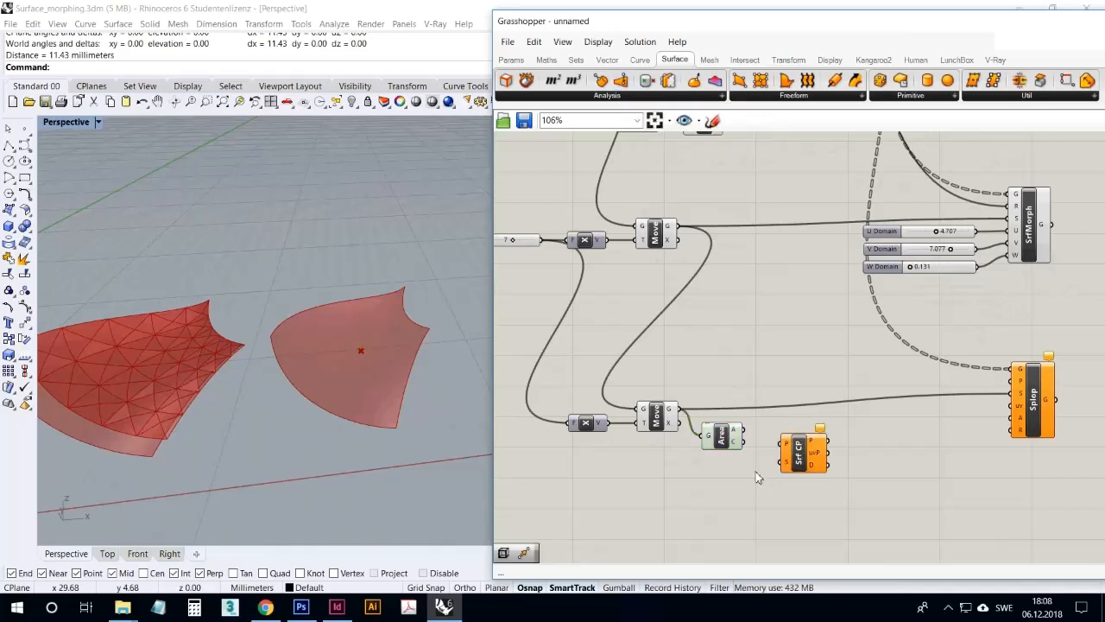
double_click(748, 474)
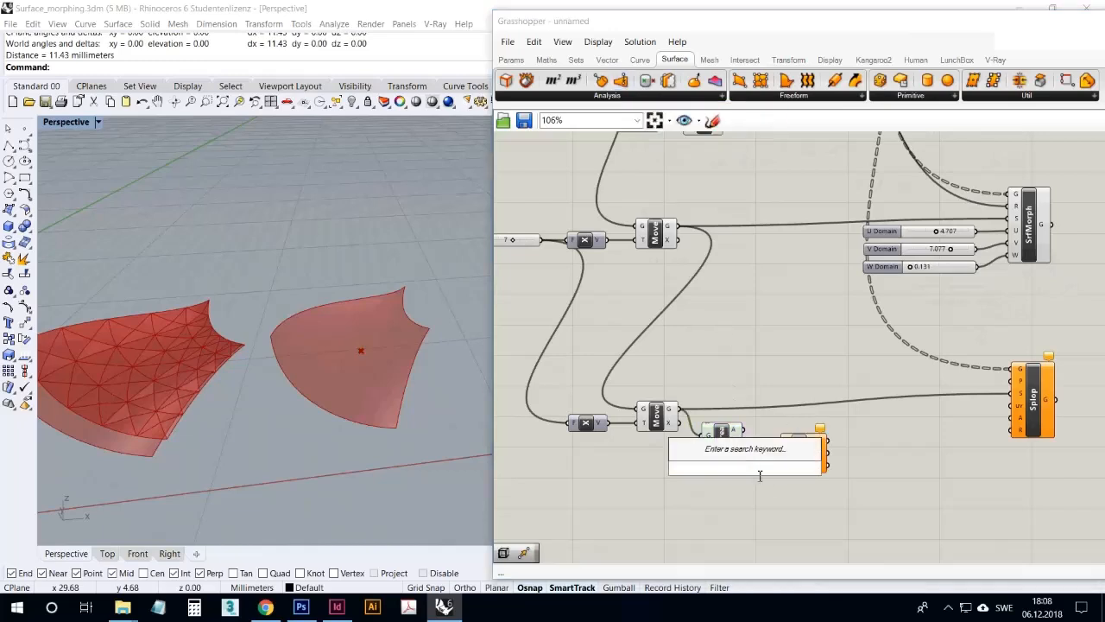
text(surface)
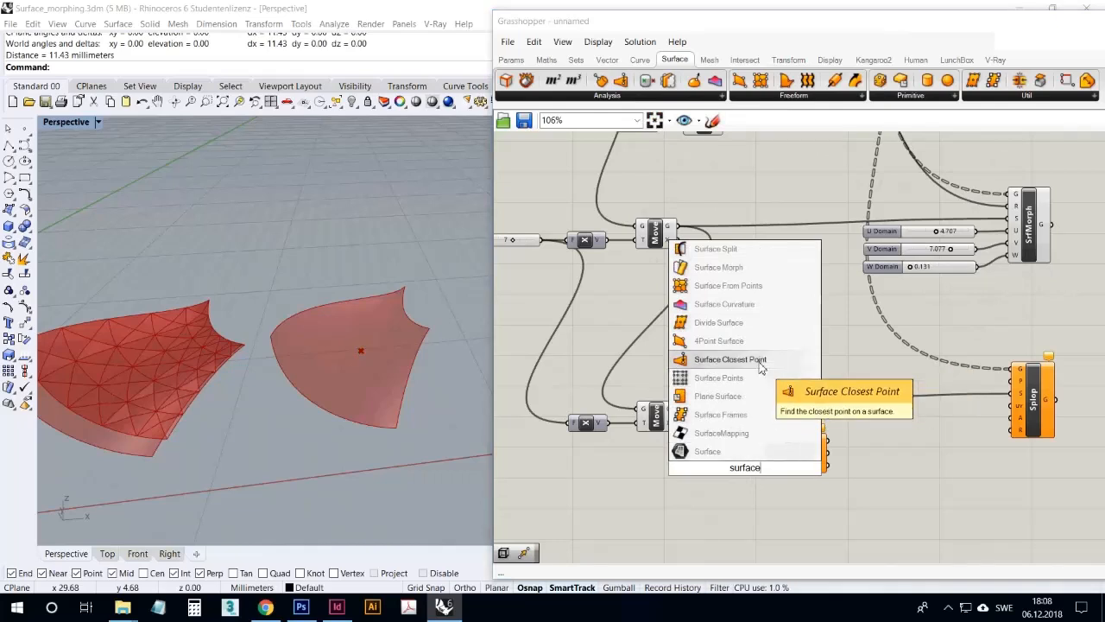
click(759, 362)
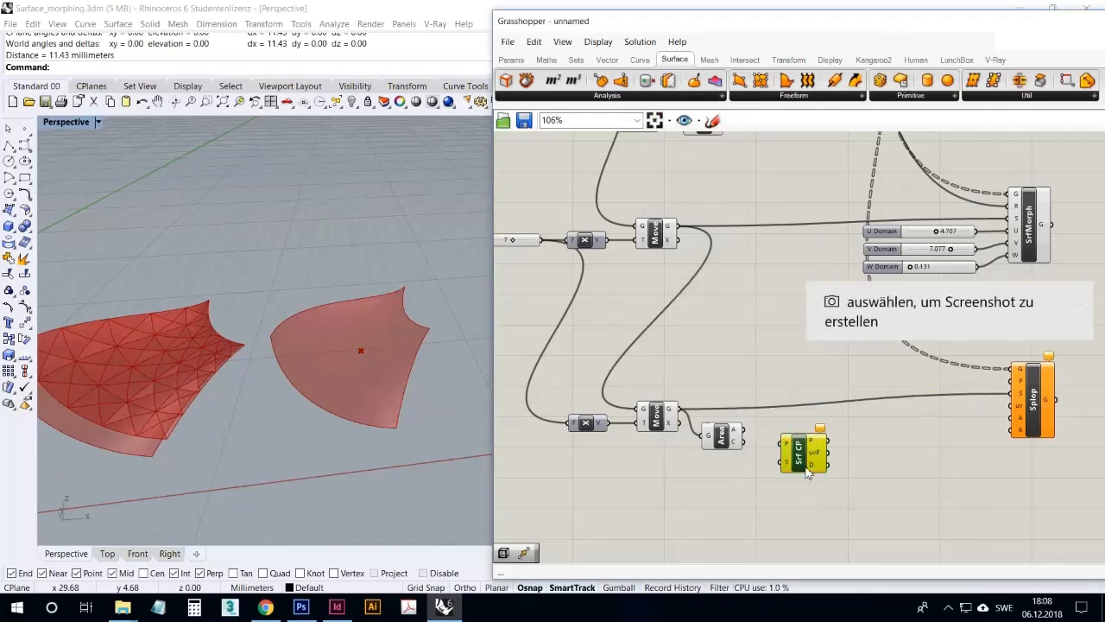
click(855, 444)
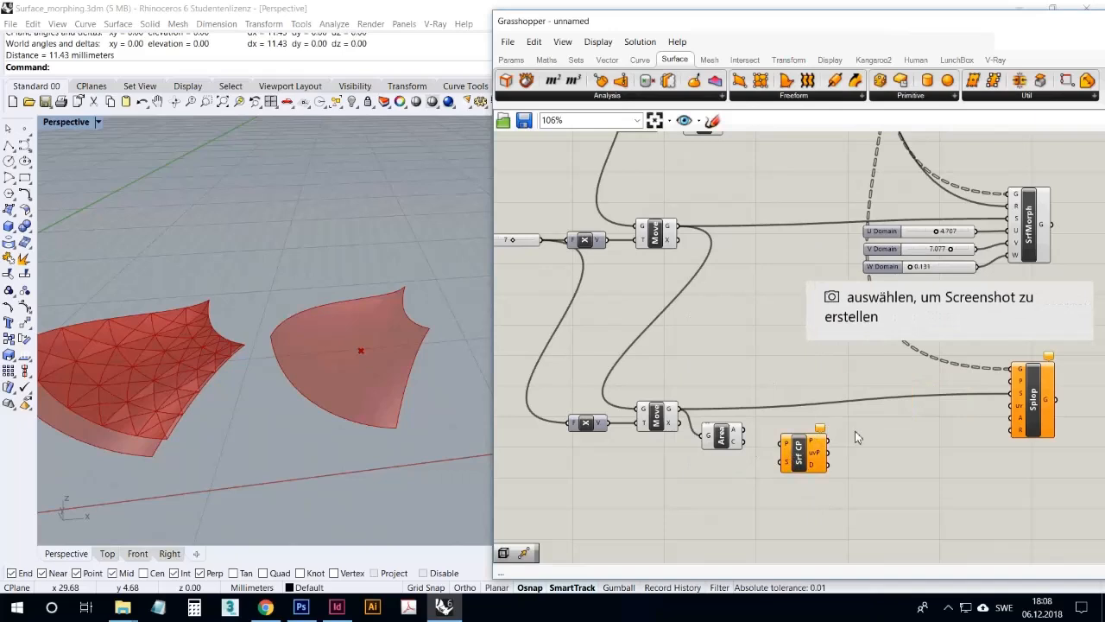
Connect Area's C output to Surface Closest Point's P input, and the second Move's geometry output to its S input
mouse_move(805, 450)
mouse_down()
mouse_move(795, 461)
mouse_move(690, 439)
mouse_move(690, 417)
mouse_move(766, 479)
mouse_move(793, 443)
mouse_up()
drag(713, 439, 714, 462)
click(756, 490)
click(805, 439)
right_drag(345, 361, 321, 416)
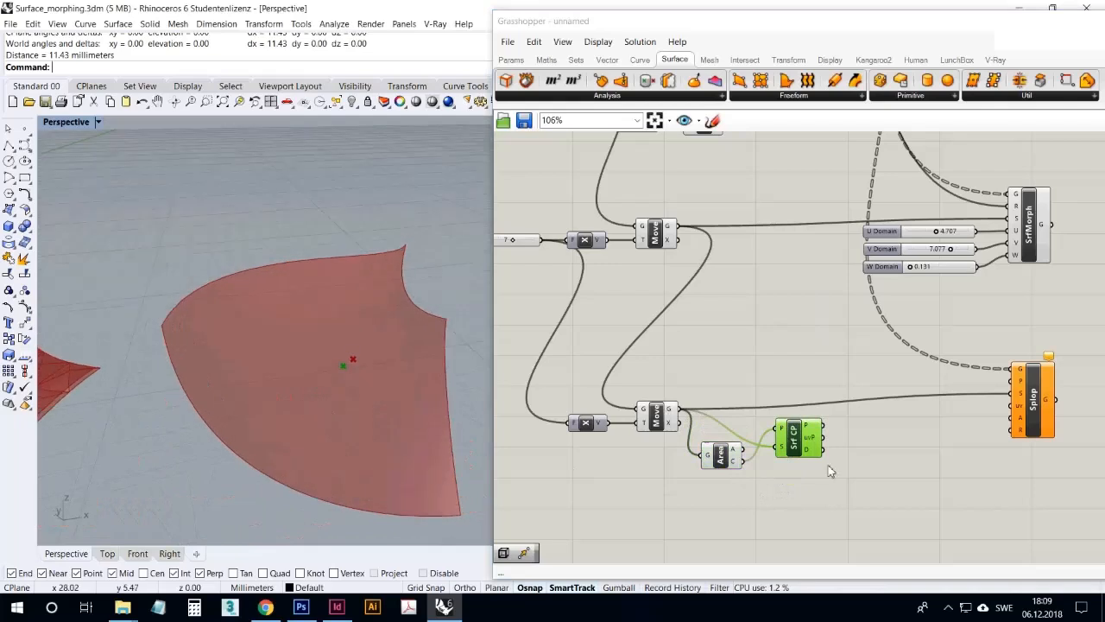
Connect Surface Closest Point's uvP output to Splop's uv input and inspect the splopped pyramids on the surface
drag(823, 437, 1010, 405)
click(990, 454)
right_drag(406, 449, 382, 424)
scroll(936, 438, up, 3)
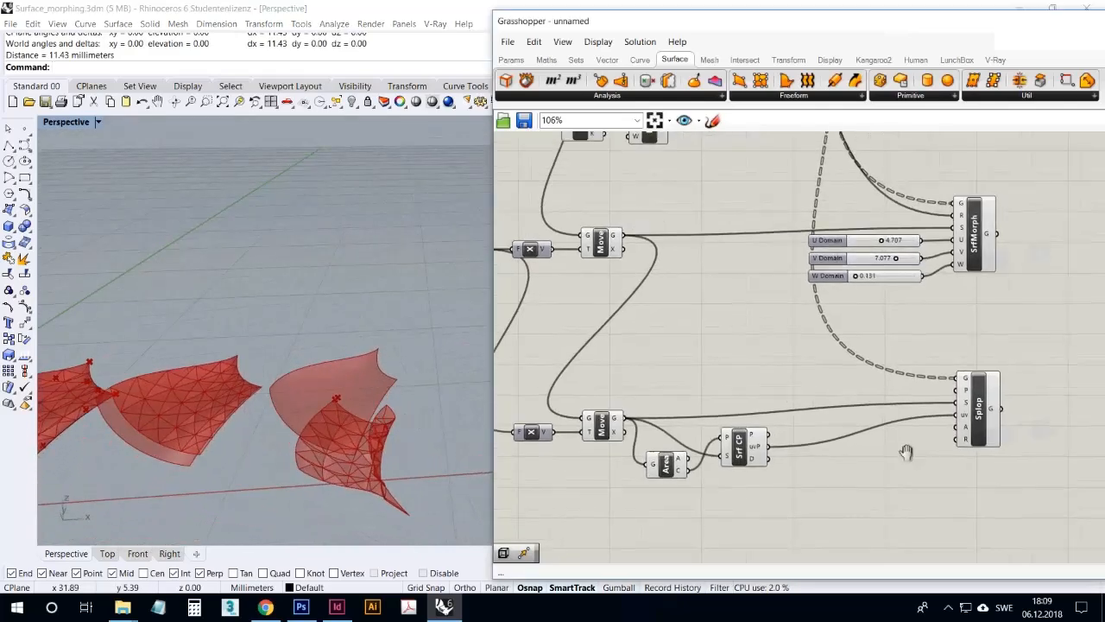
Try Splop's R input set to True, inspect the deformed geometry, and set it back to False
mouse_move(969, 426)
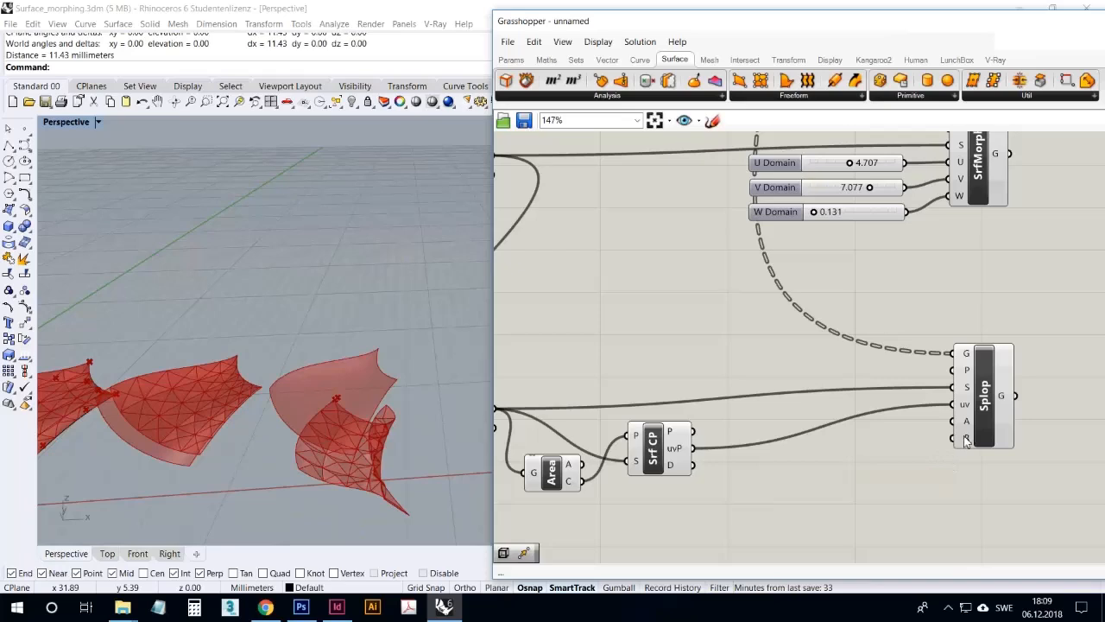
right_click(963, 438)
mouse_move(992, 488)
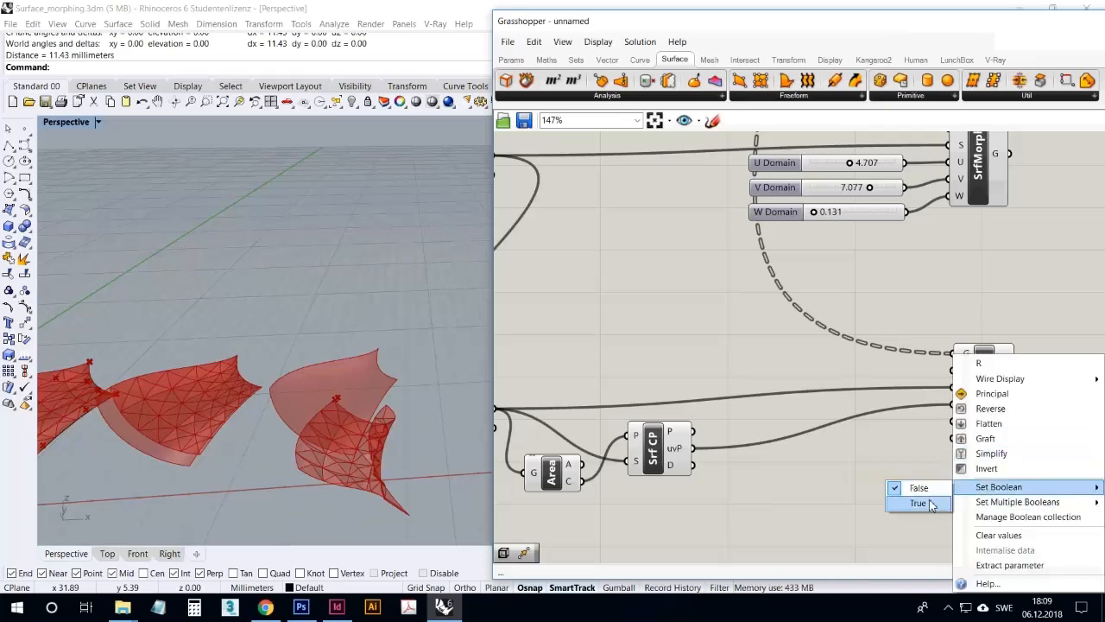
click(922, 502)
right_drag(367, 459, 379, 482)
right_click(967, 440)
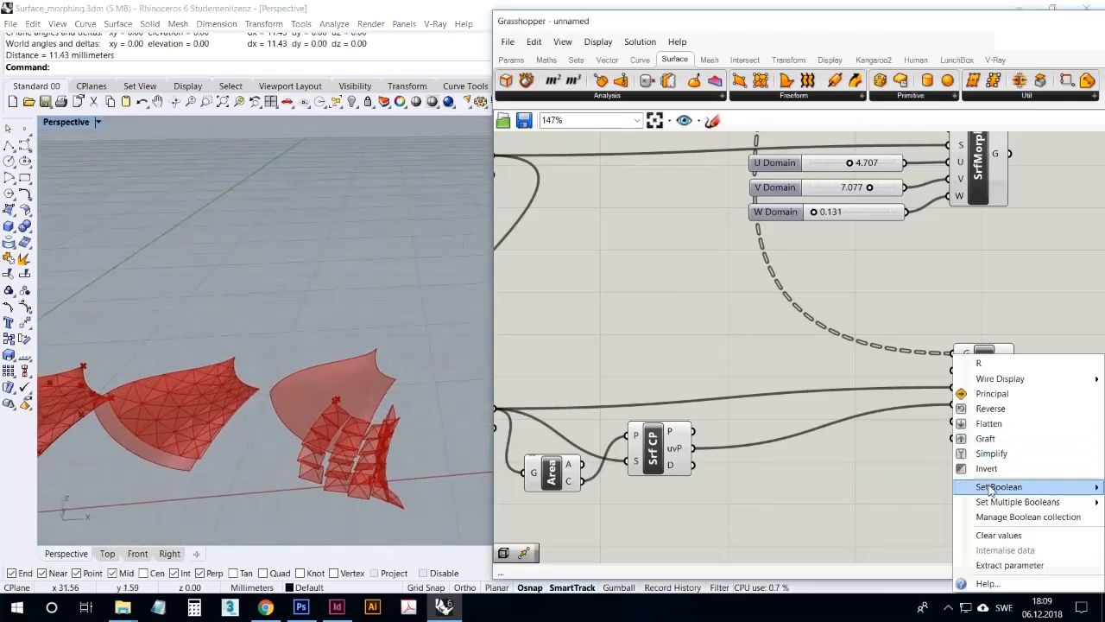
mouse_move(991, 488)
click(938, 488)
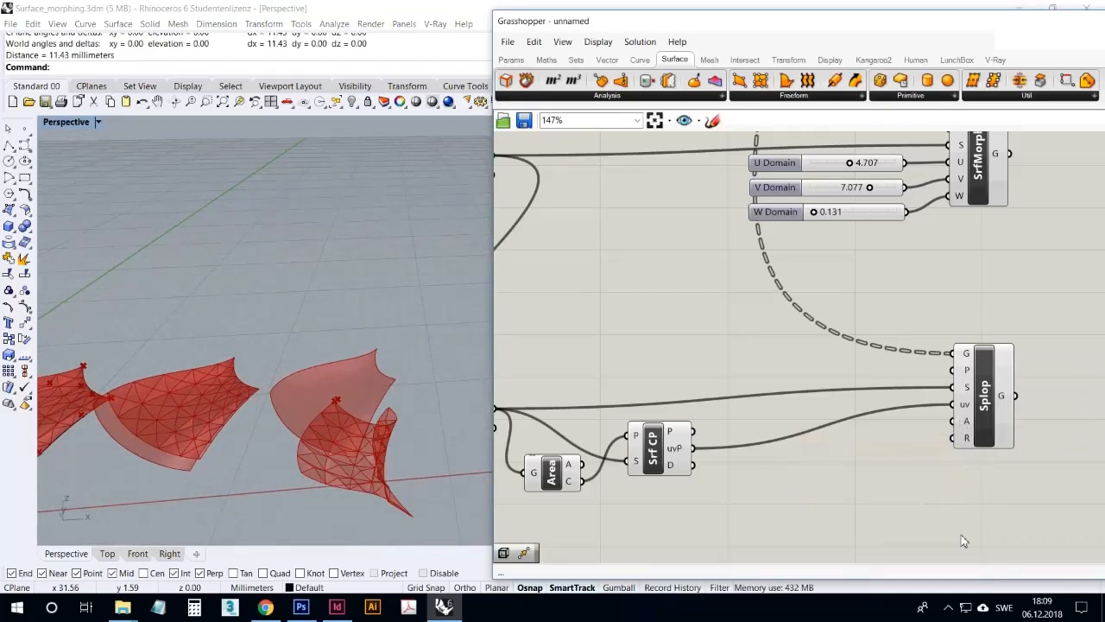
Switch Splop's angle input A to degrees and shift the Splop component slightly down the canvas
click(950, 610)
click(895, 496)
right_drag(400, 411, 373, 448)
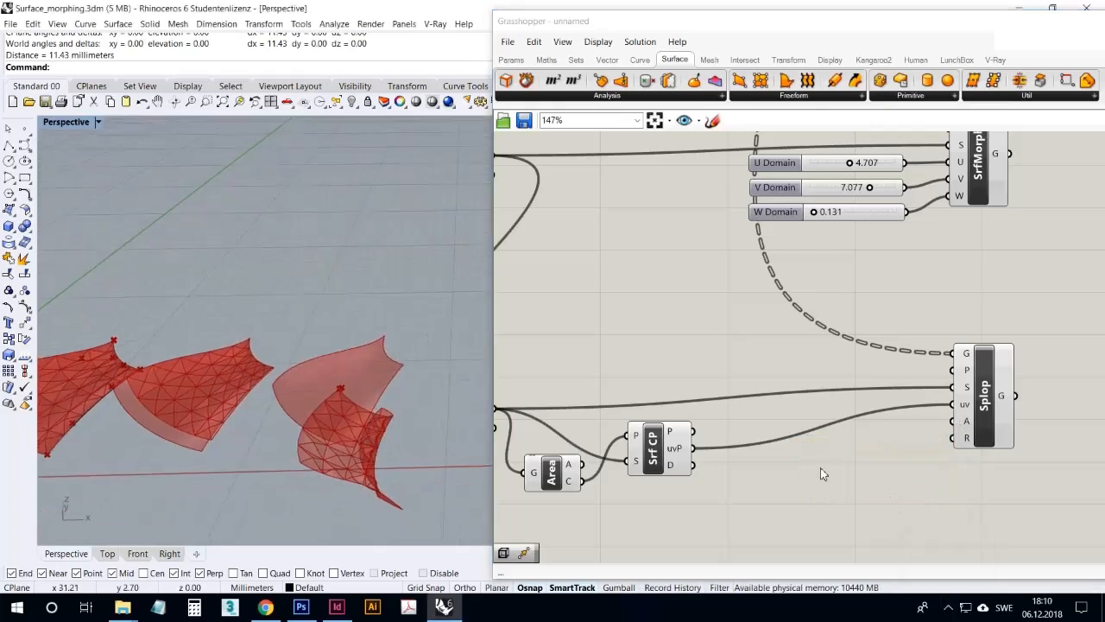
mouse_move(967, 425)
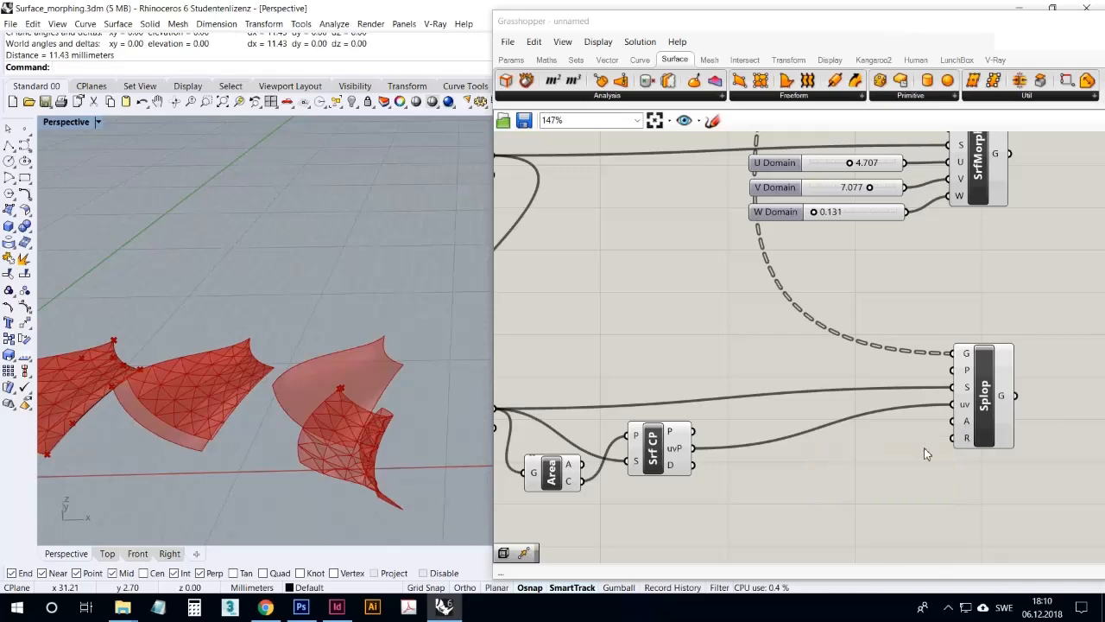
right_click(966, 423)
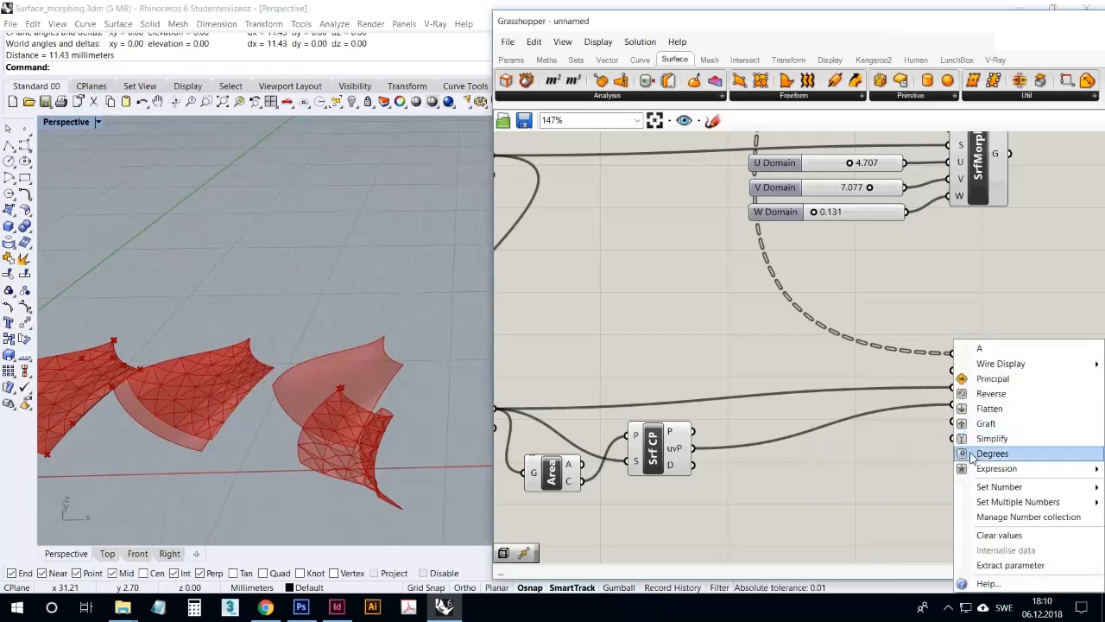
click(970, 454)
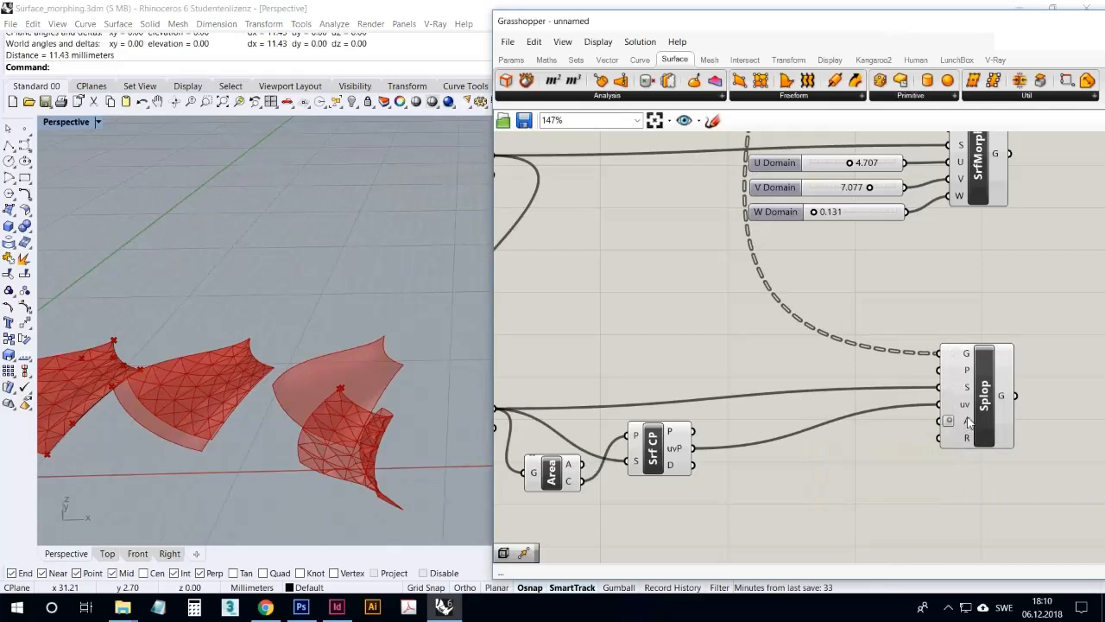
drag(982, 402, 995, 423)
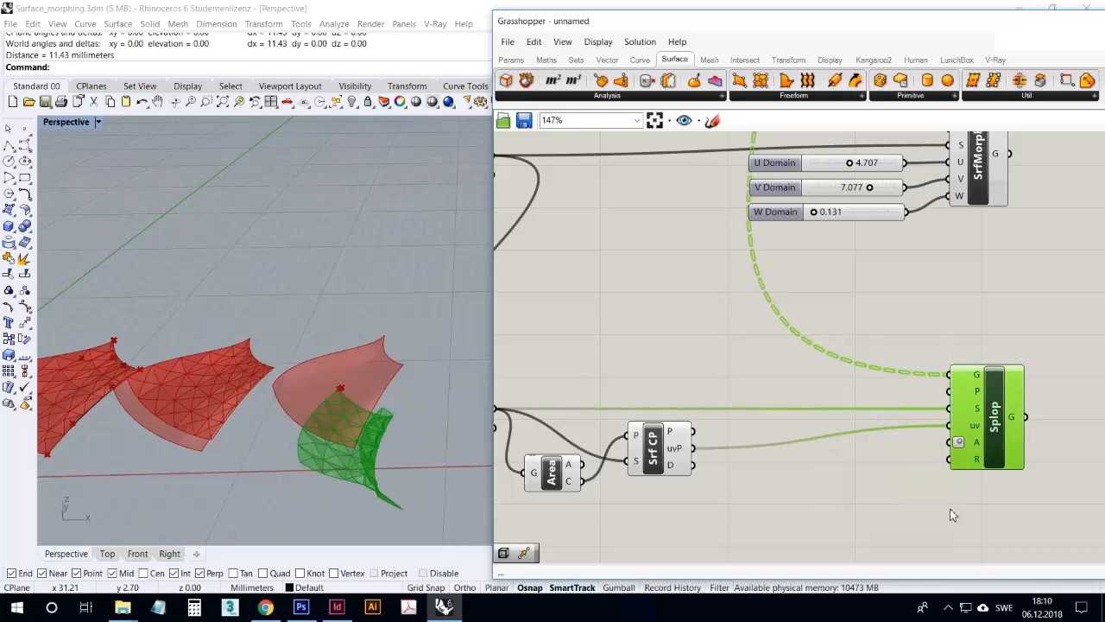
Turn the Degrees option of Splop's A input off and back on, and deselect the component
right_click(960, 444)
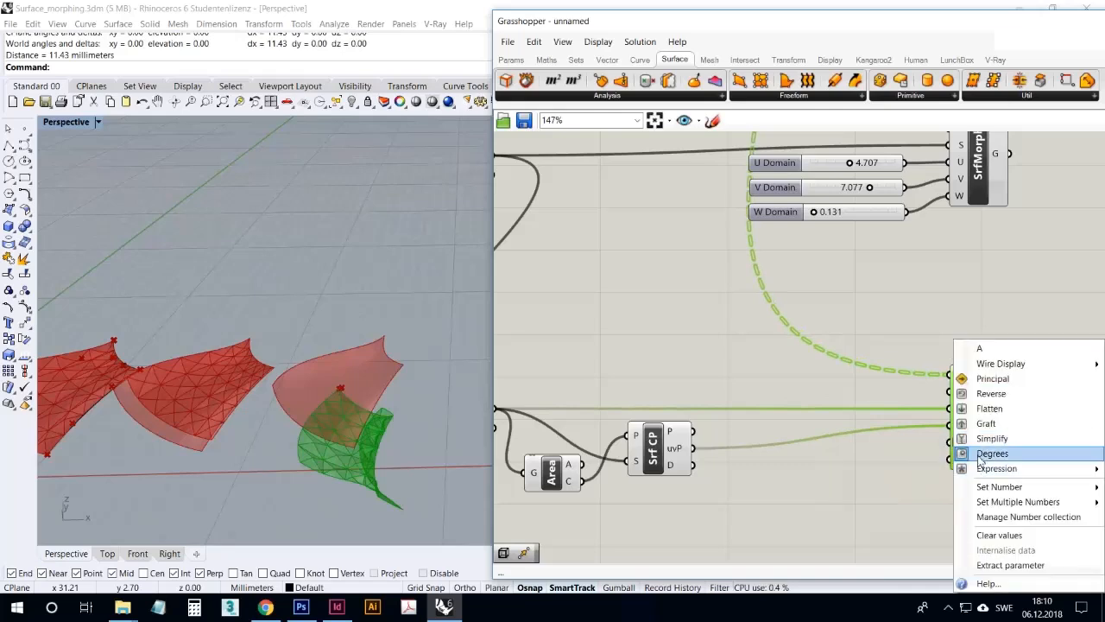
click(974, 453)
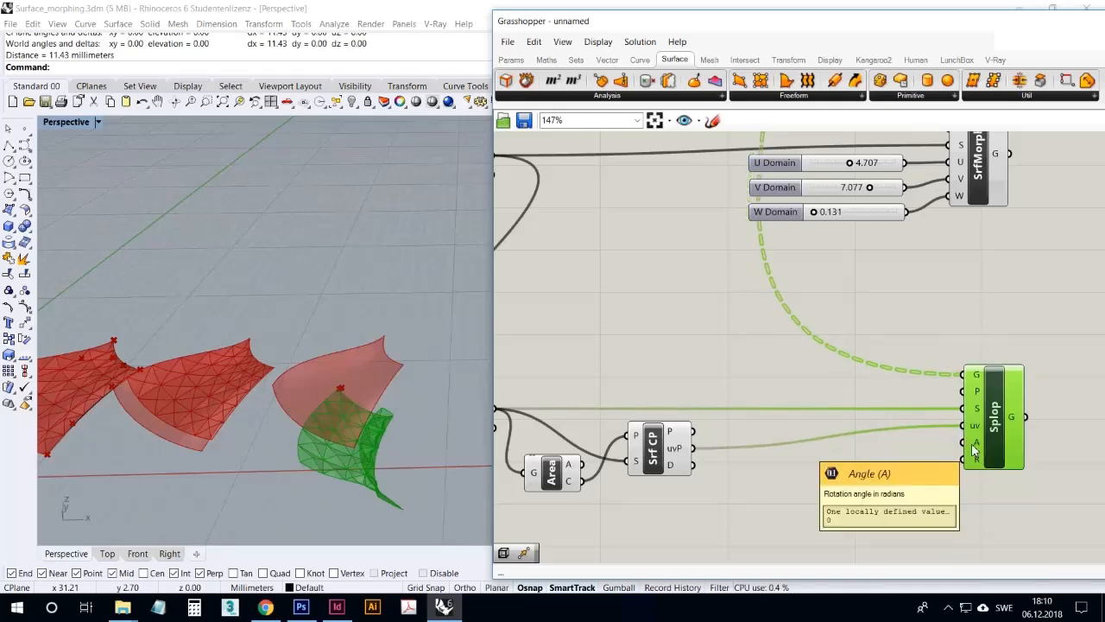
right_click(972, 443)
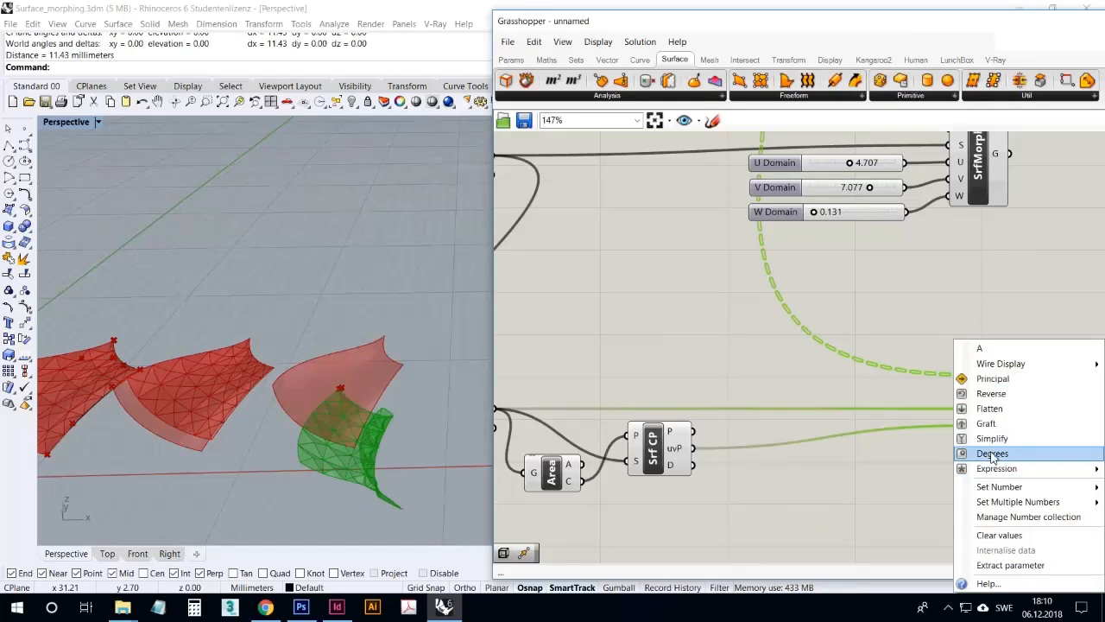
click(991, 453)
click(933, 486)
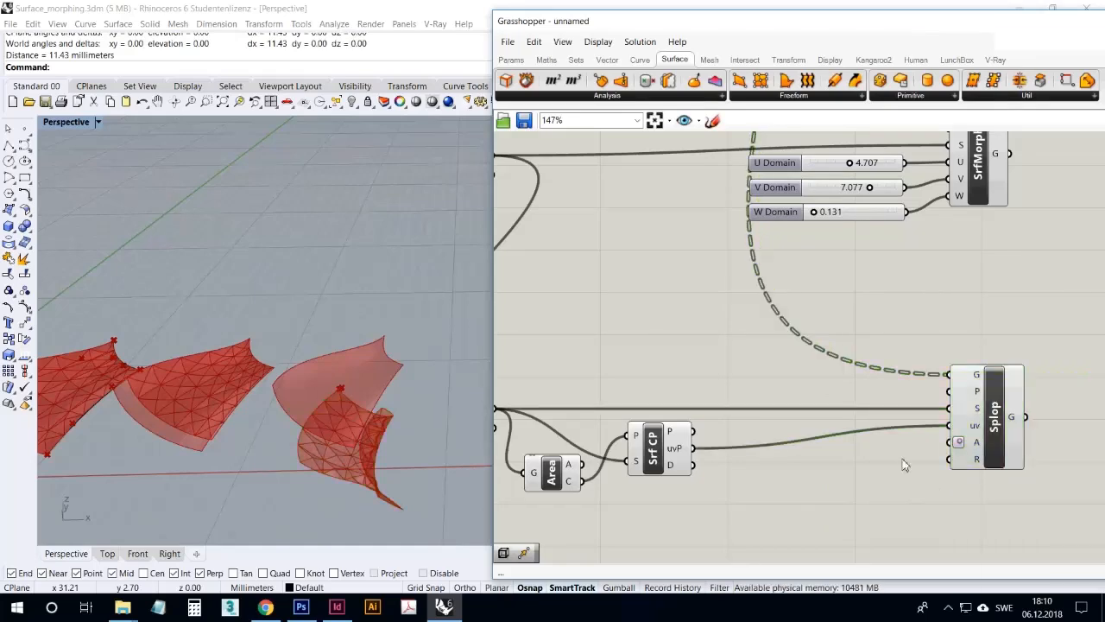
Add a number slider next to Splop and configure it for integers from 0 to 360
click(518, 60)
drag(852, 80, 831, 475)
right_click(830, 475)
click(875, 498)
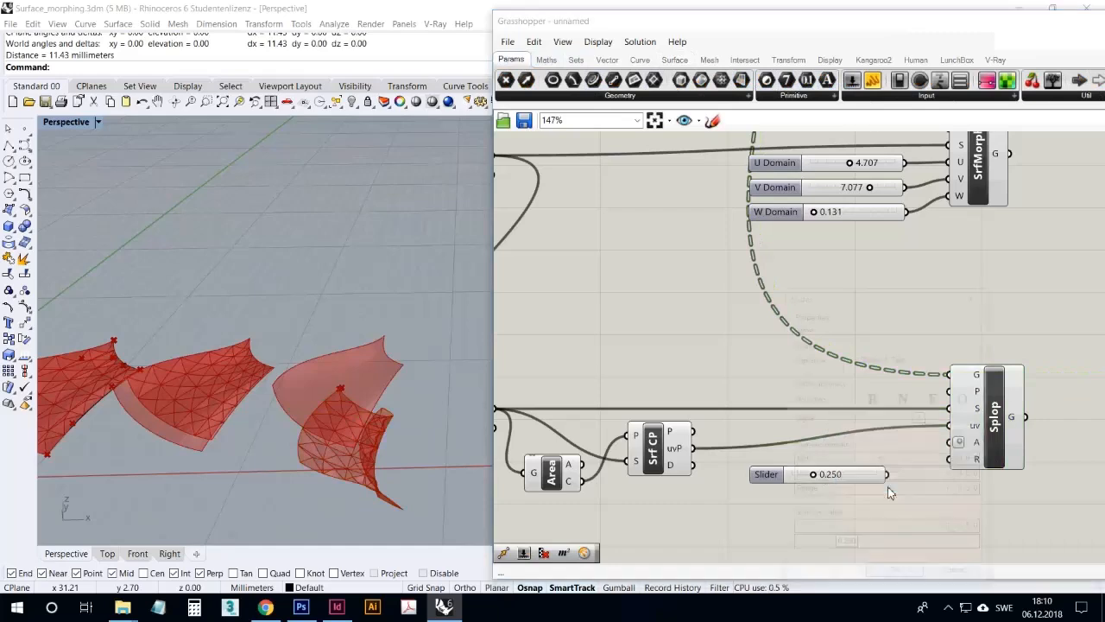
click(904, 398)
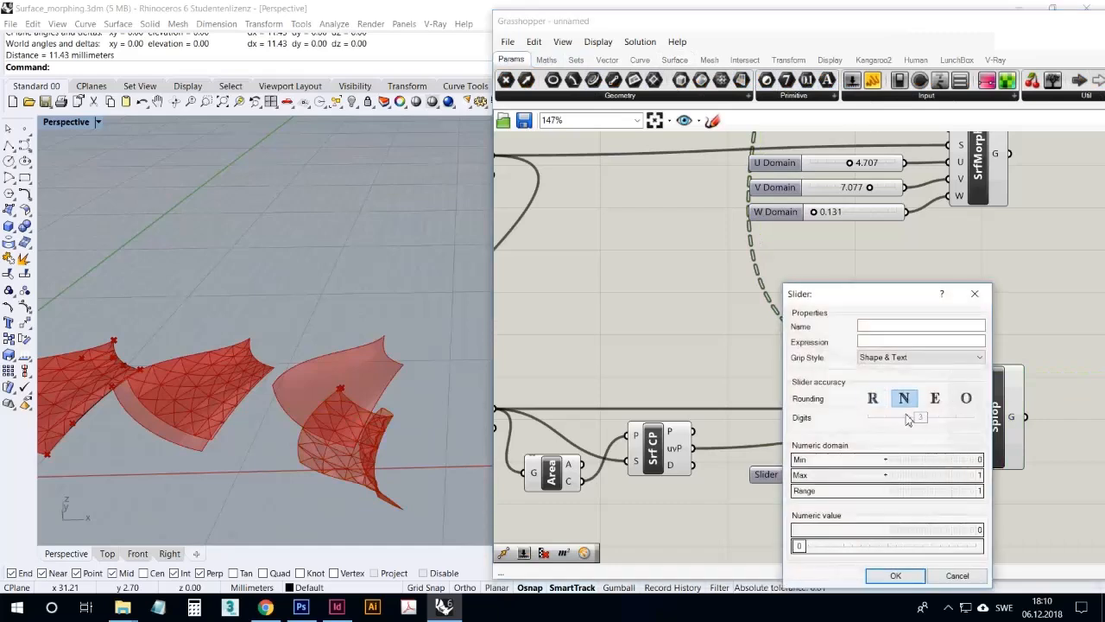
double_click(917, 475)
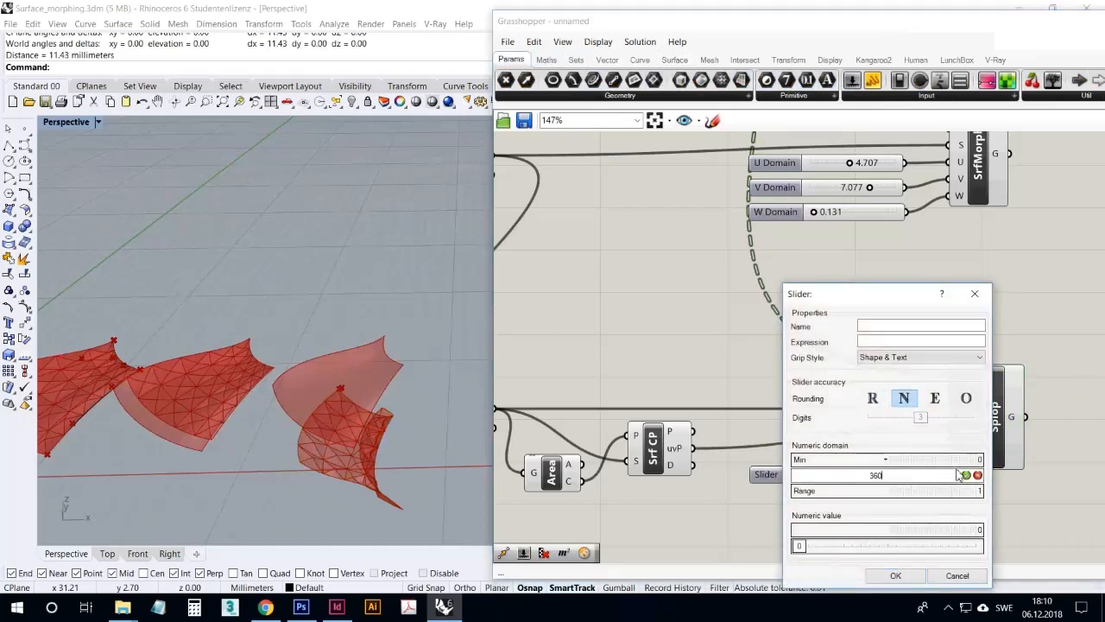
click(906, 575)
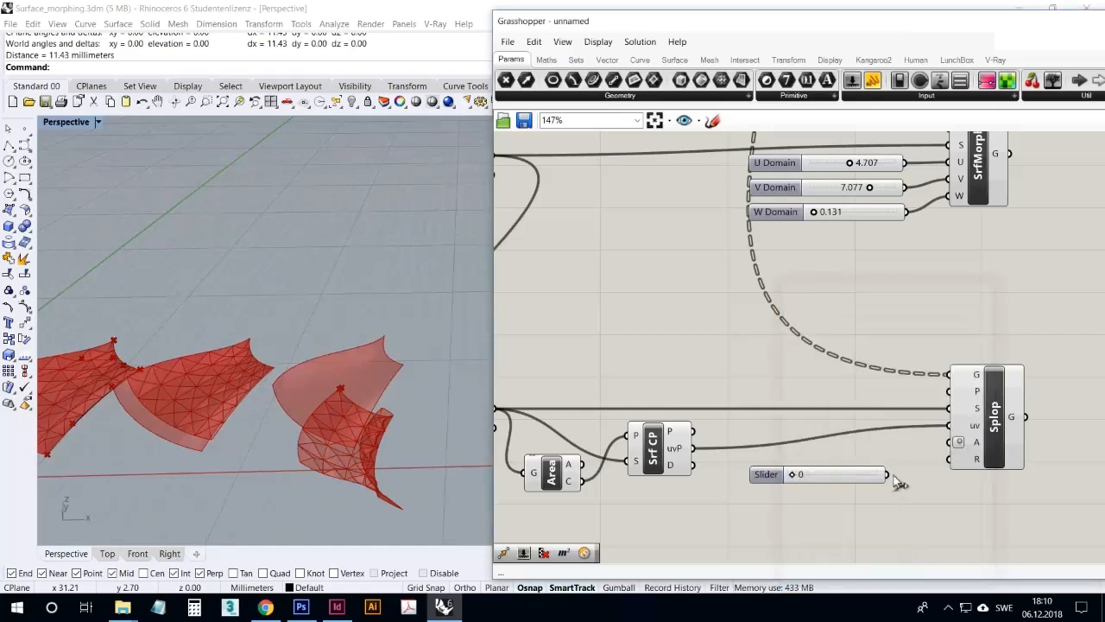
Connect the new slider to Splop's A input and set the angle to 95
drag(949, 449, 948, 447)
drag(799, 477, 825, 491)
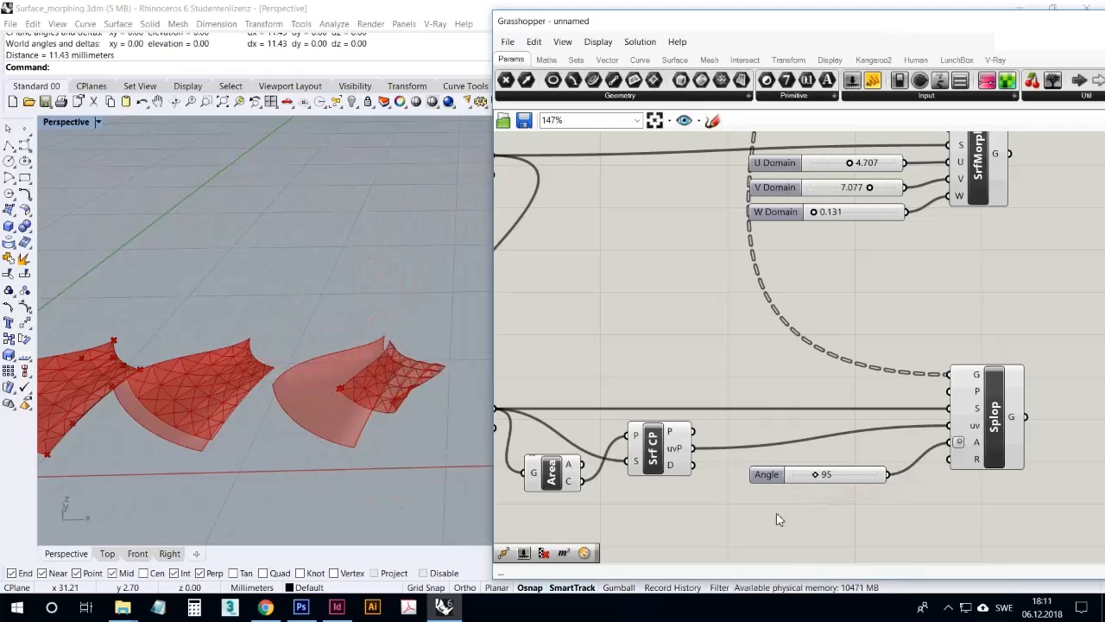
scroll(777, 471, down, 3)
right_drag(715, 496, 764, 511)
scroll(767, 509, down, 3)
scroll(696, 257, up, 2)
Add a Control Points component above the lower Move component and connect Move's G output to its C input
right_drag(696, 256, 713, 290)
click(722, 262)
click(665, 257)
click(726, 418)
right_drag(752, 436, 757, 290)
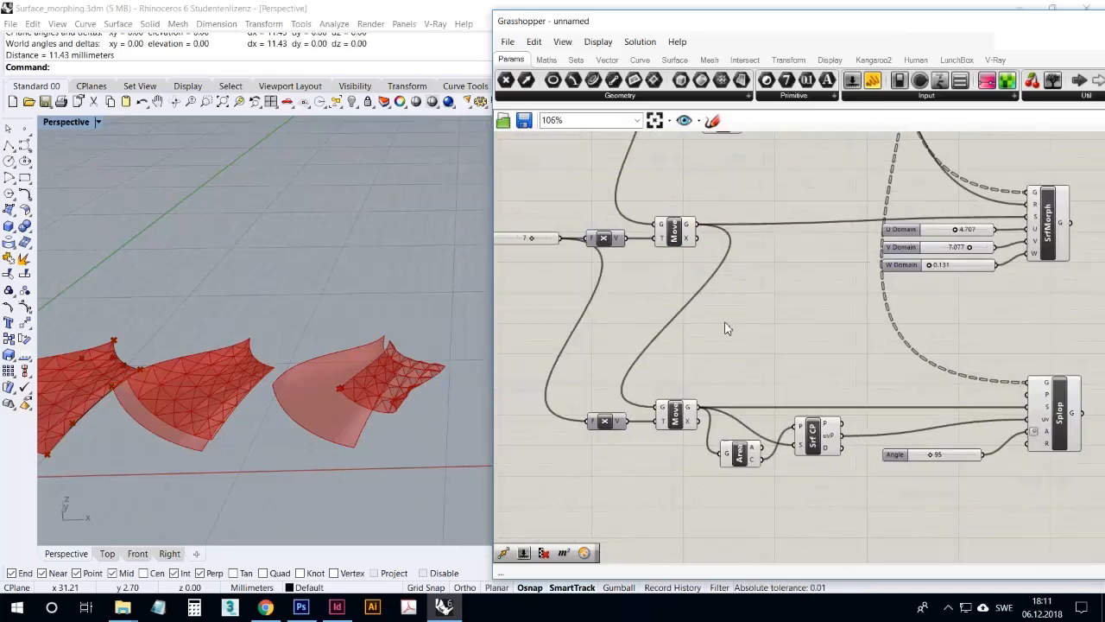
double_click(735, 343)
text(control)
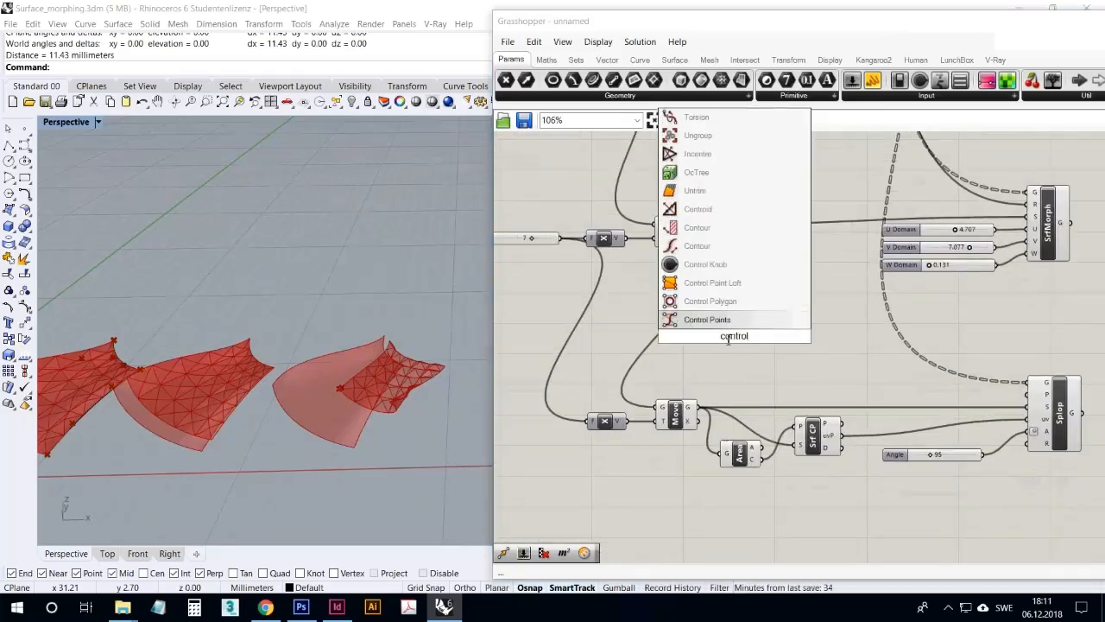
key(Return)
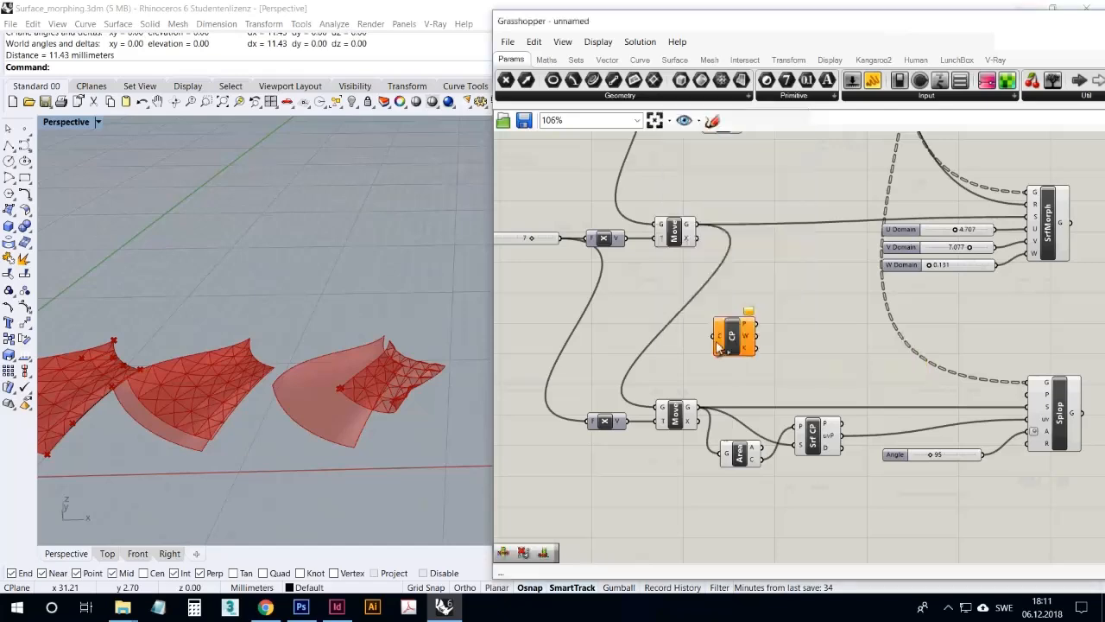
drag(699, 405, 754, 394)
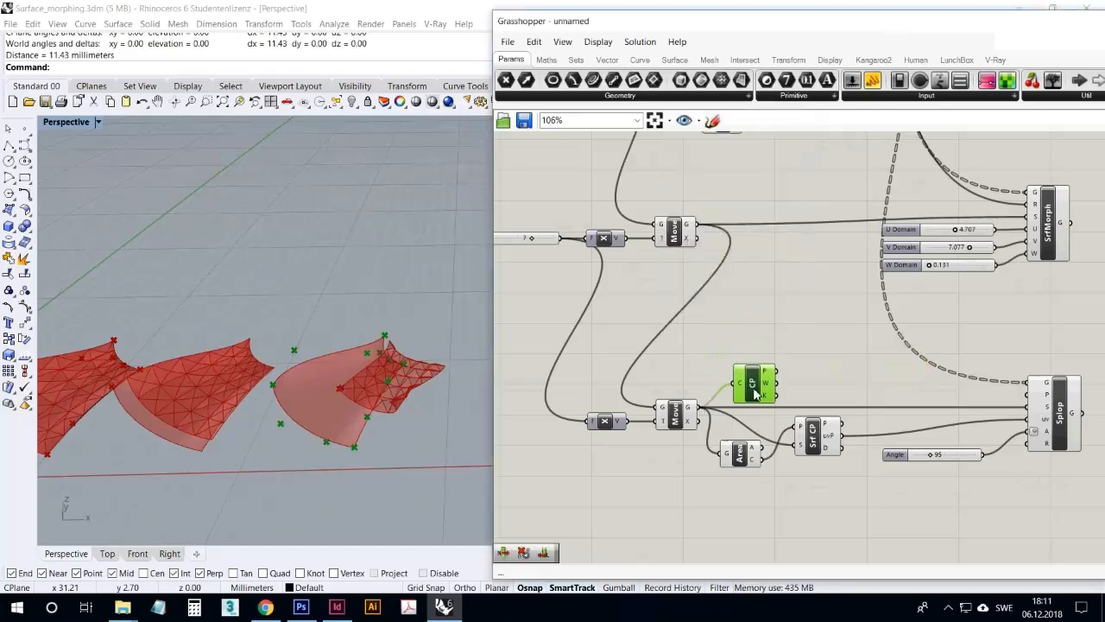
scroll(694, 421, down, 2)
scroll(802, 404, up, 3)
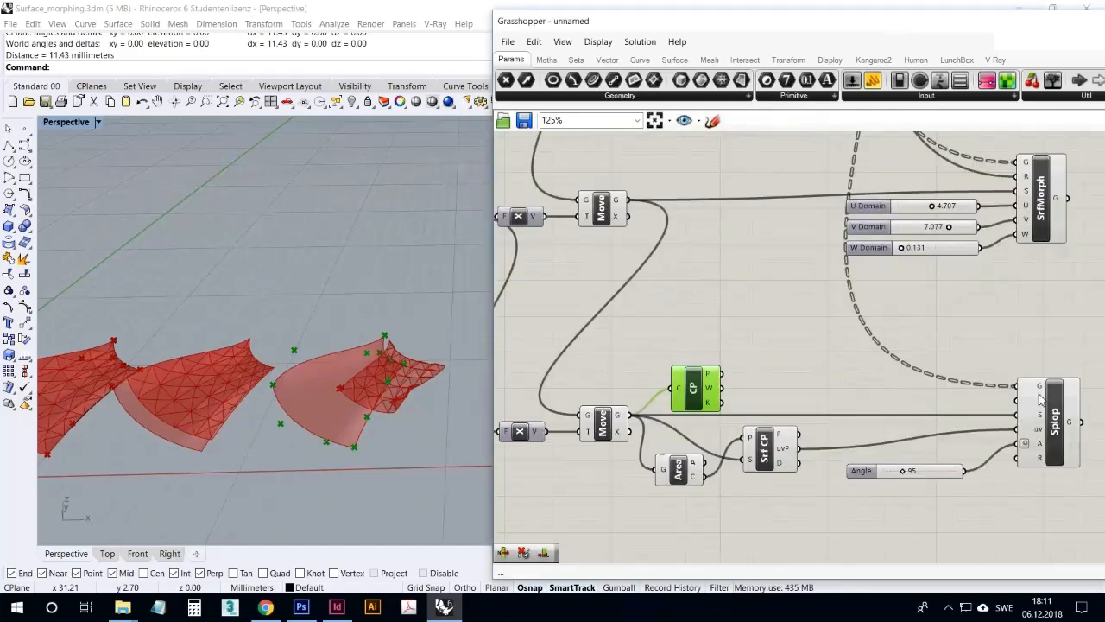
drag(696, 392, 680, 388)
Add a List Item component and connect Control Points' P output to its L input
double_click(714, 341)
text(list)
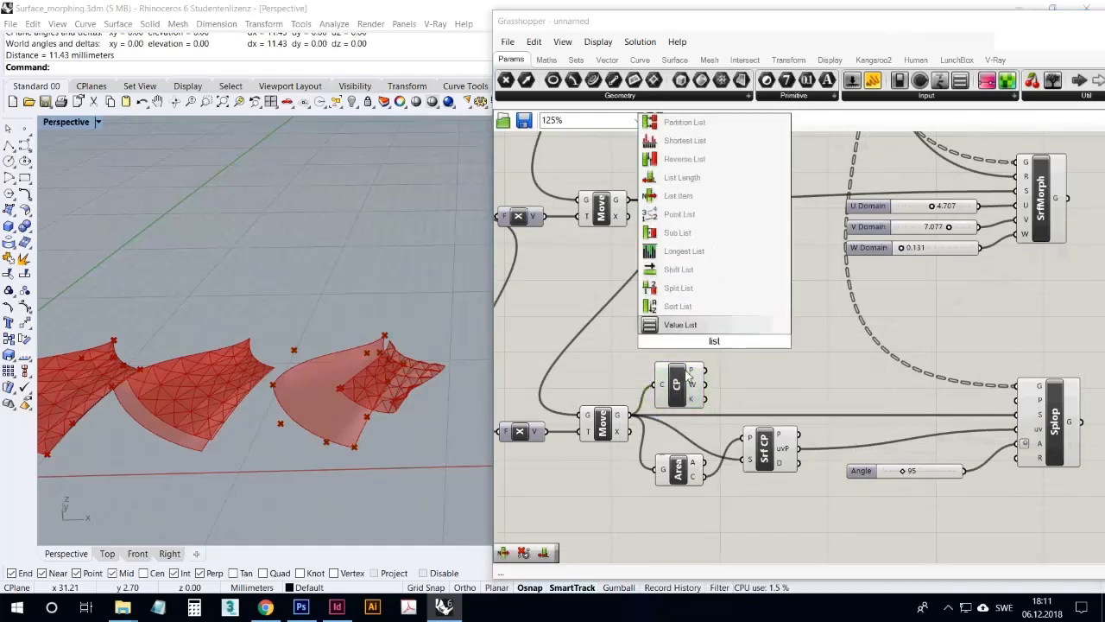
click(709, 201)
drag(712, 337, 765, 373)
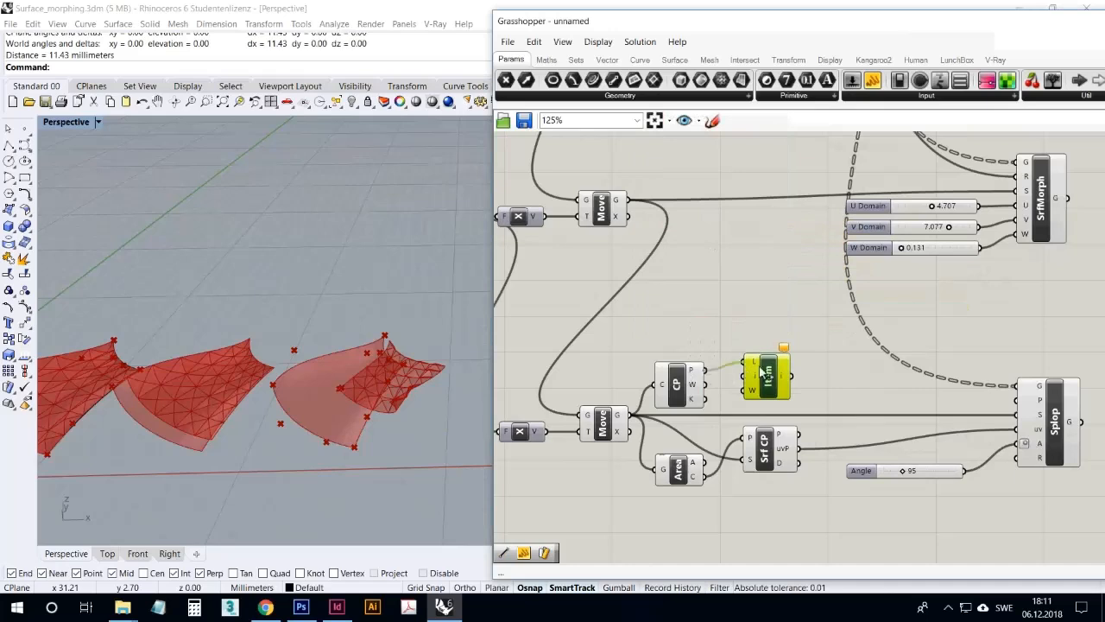
Hide the Control Points preview and connect List Item's output to Surface Closest Point's P input, replacing the Area centroid
click(676, 382)
right_click(684, 347)
click(736, 364)
click(766, 380)
drag(769, 386, 764, 389)
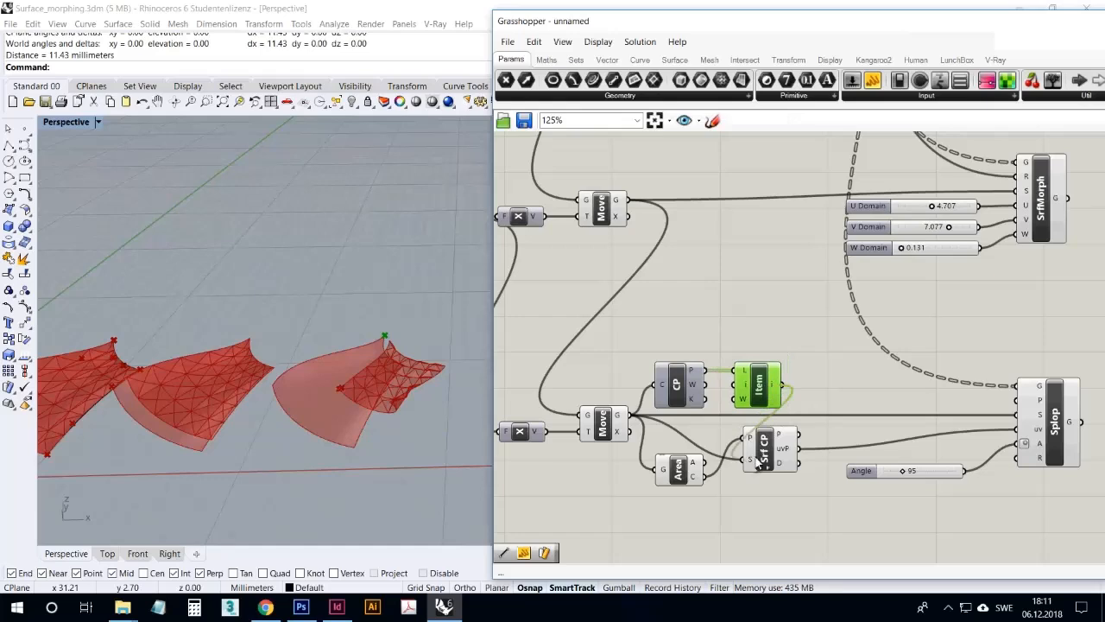
drag(749, 446, 785, 449)
drag(770, 401, 757, 402)
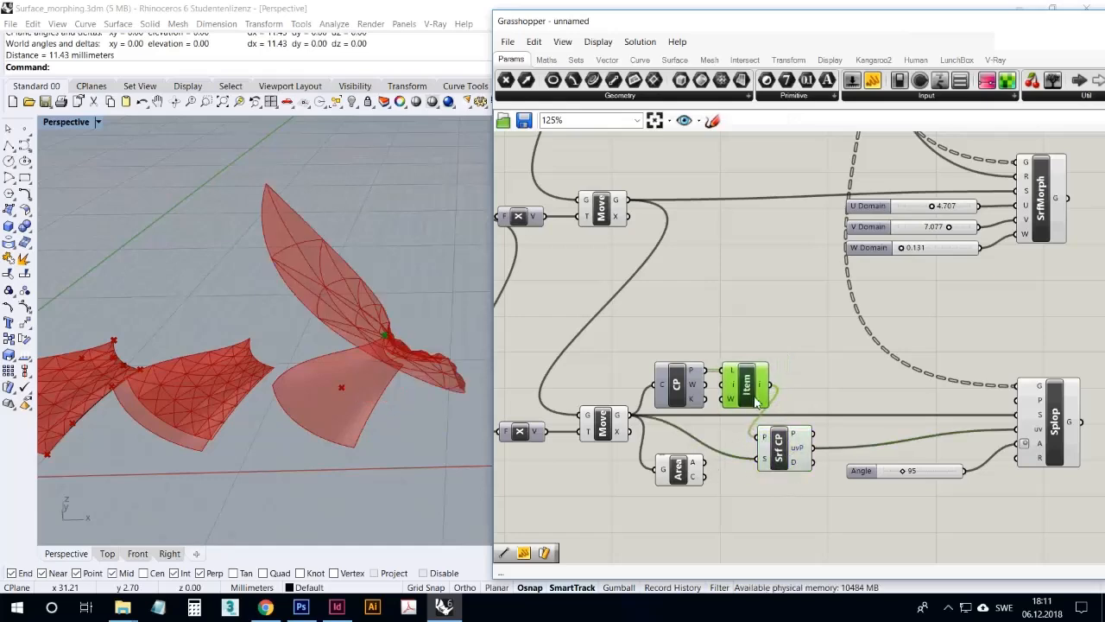
Set the Angle slider to 0 and inspect the splopped geometry on the surface
click(988, 462)
drag(913, 480, 889, 484)
right_drag(616, 481, 646, 454)
right_drag(359, 433, 430, 429)
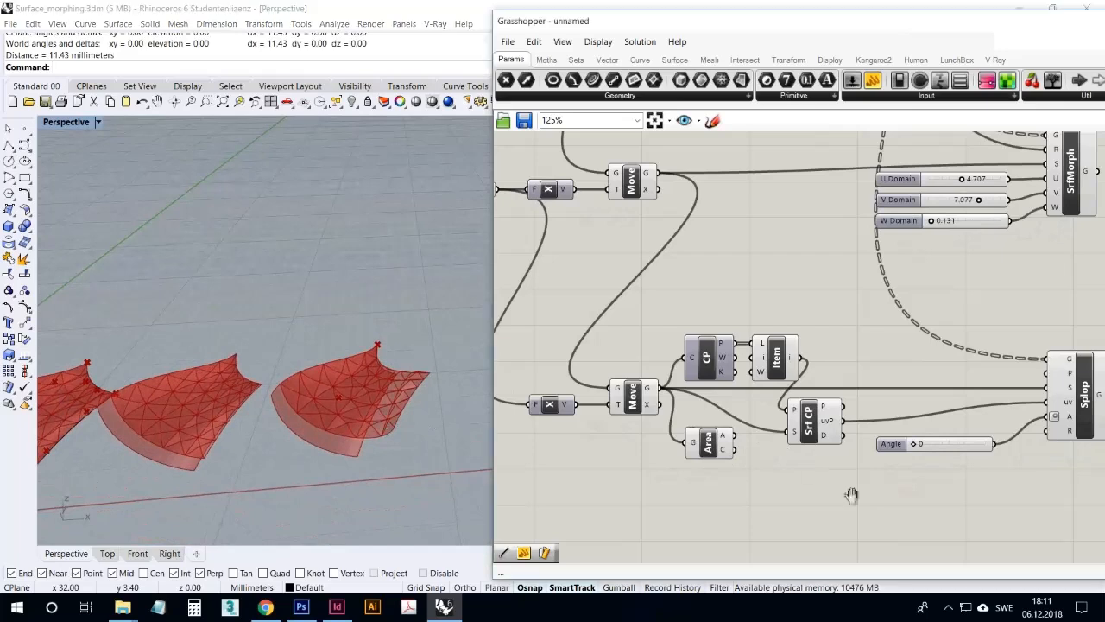
right_drag(851, 492, 821, 499)
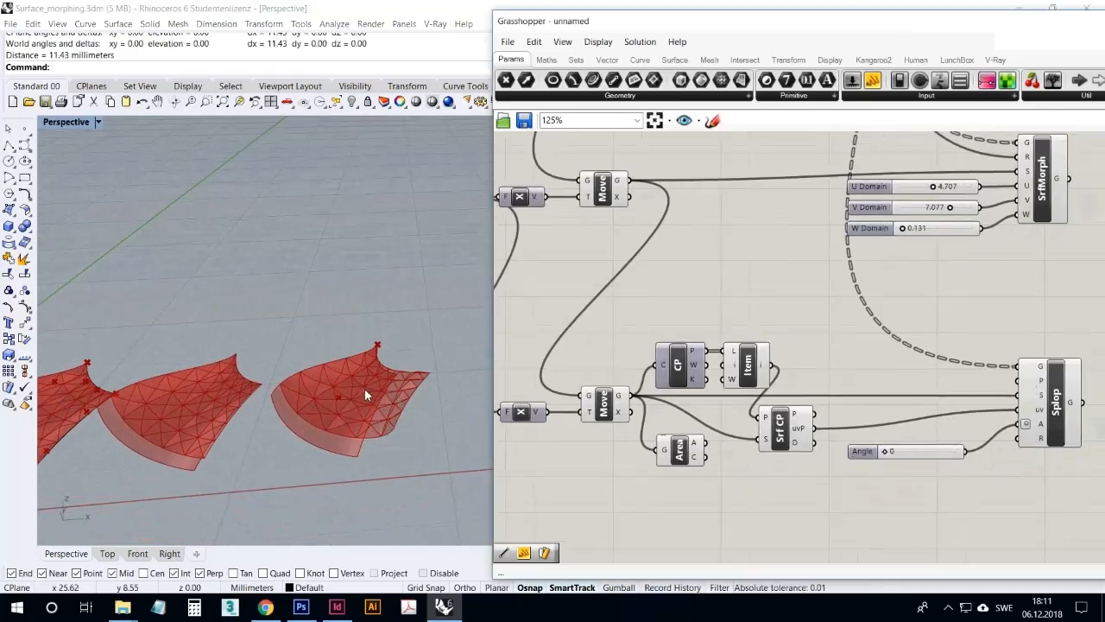
Add a Scale component above List Item and connect the lower Move component's G output to its G input
double_click(630, 496)
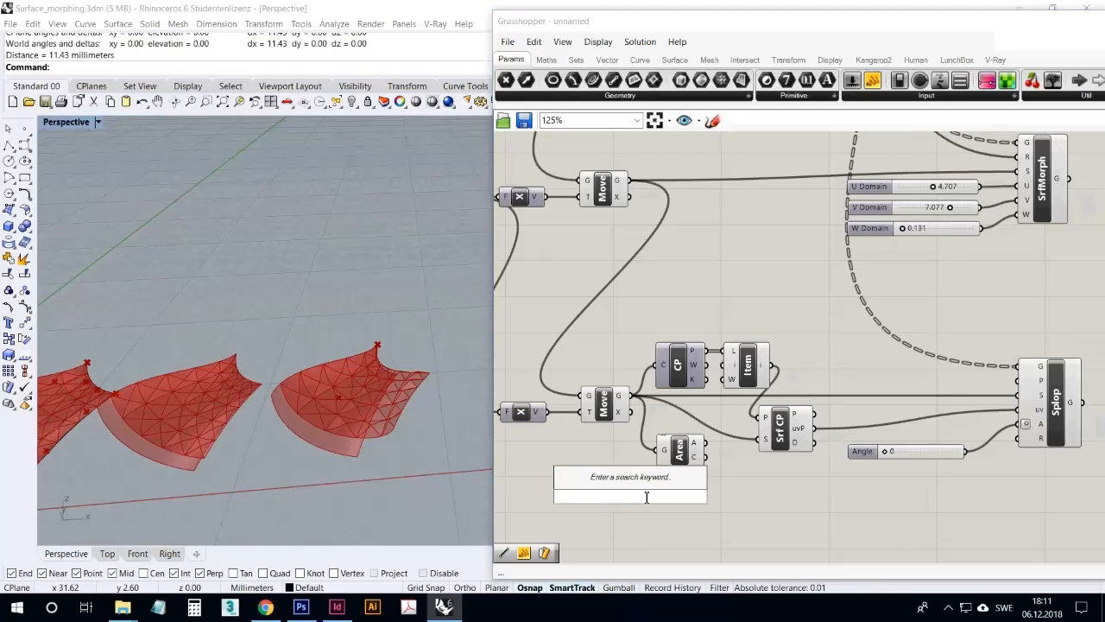
text(CalE)
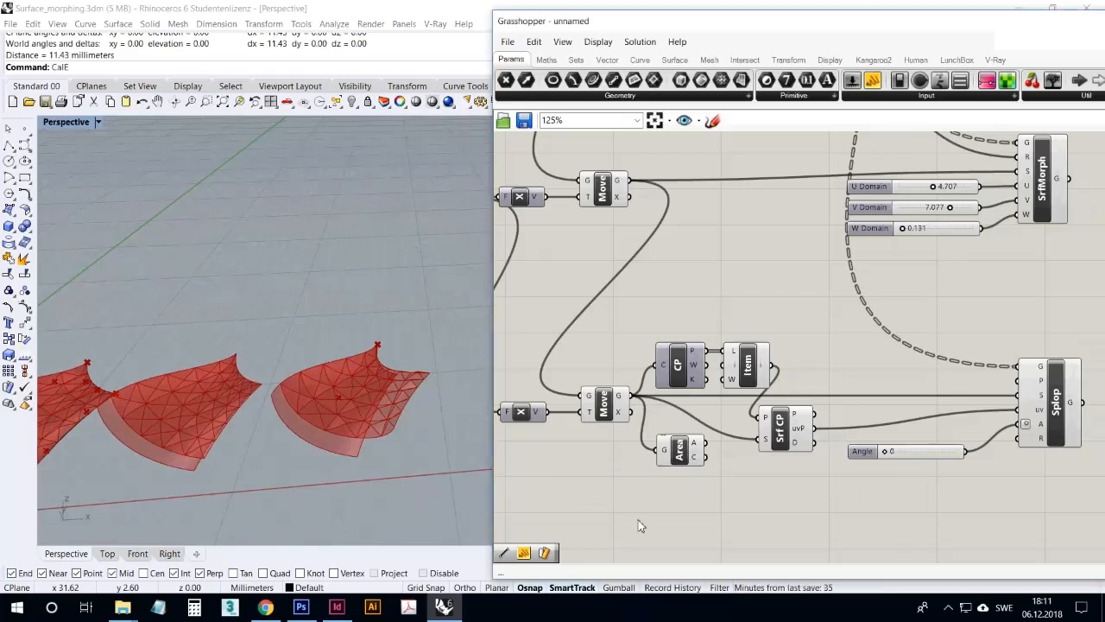
double_click(642, 502)
text(scale)
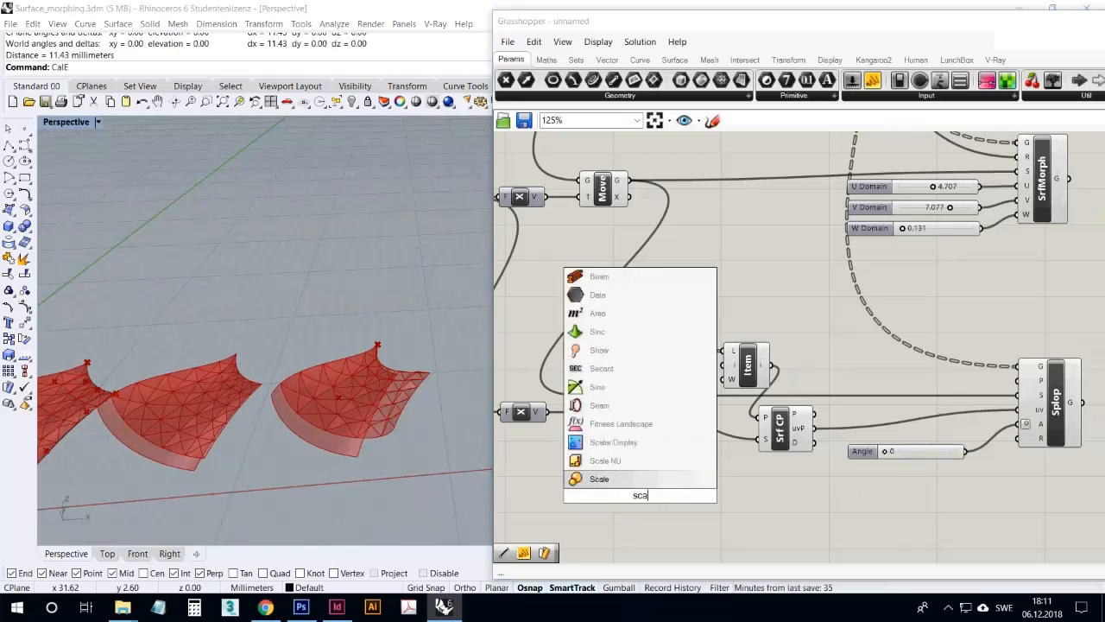
click(653, 480)
drag(644, 494, 706, 494)
click(618, 407)
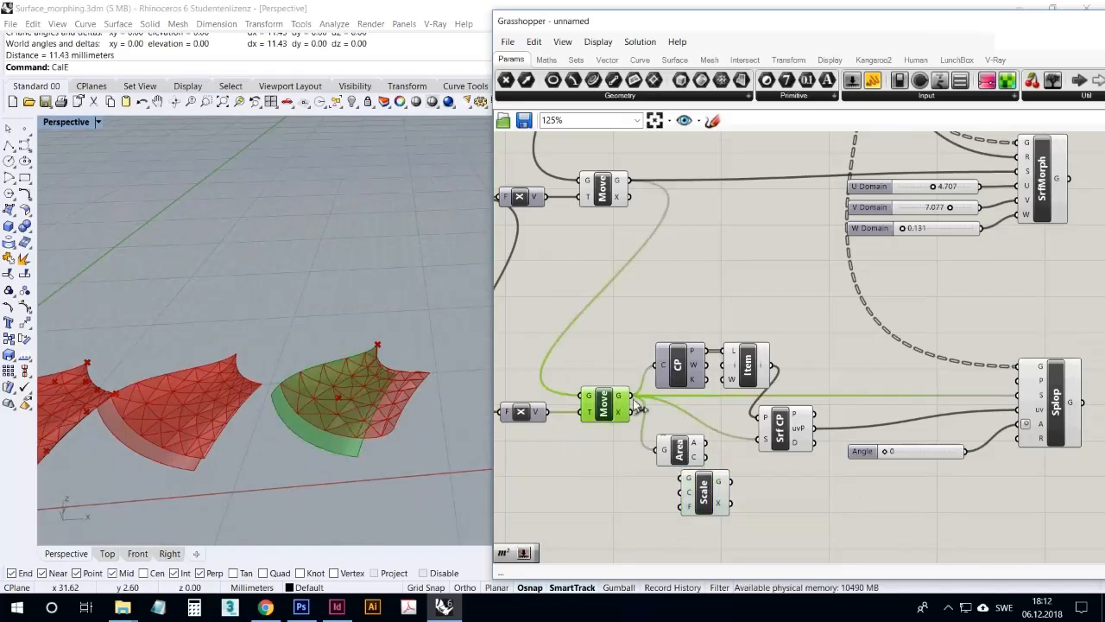
drag(656, 445, 809, 322)
click(704, 492)
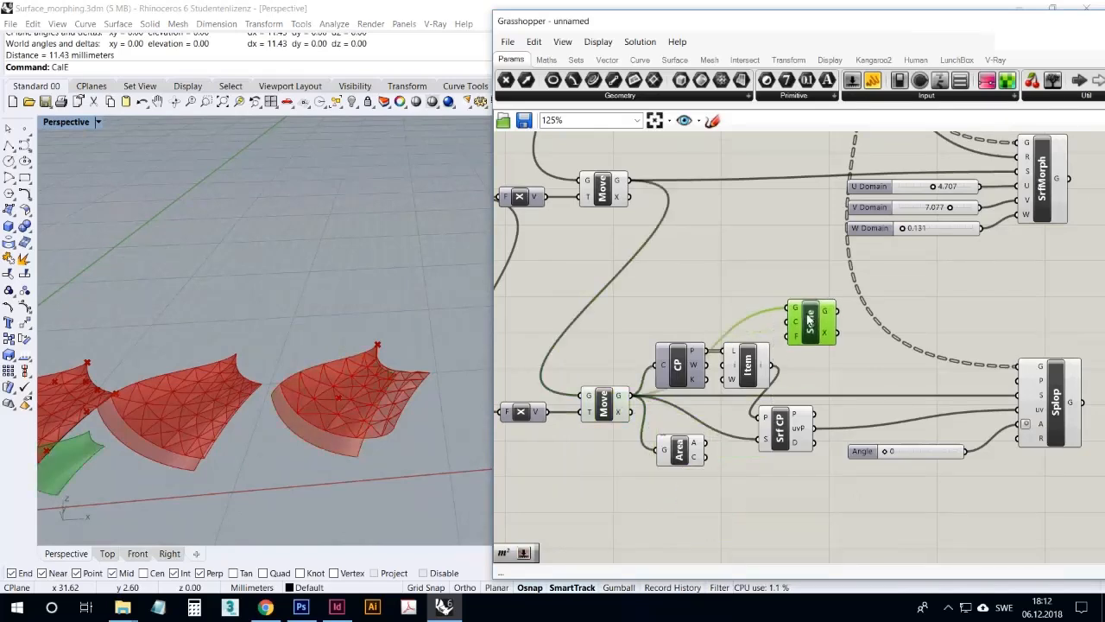
Connect List Item's output to Scale's C input so the surface scales from the selected control point
click(680, 365)
scroll(342, 411, down, 2)
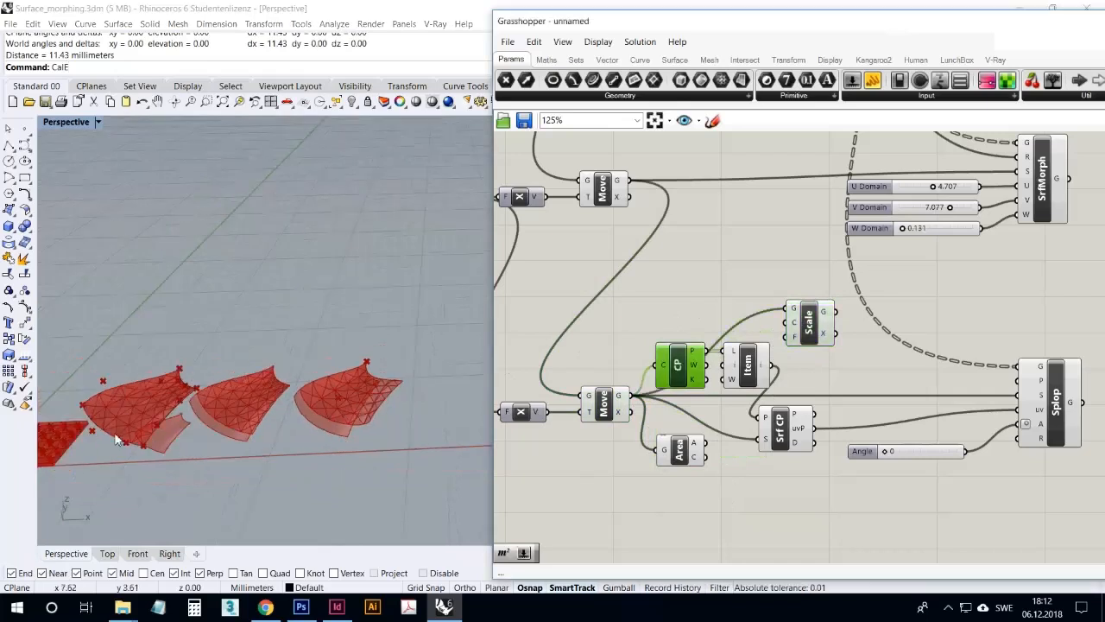
click(810, 323)
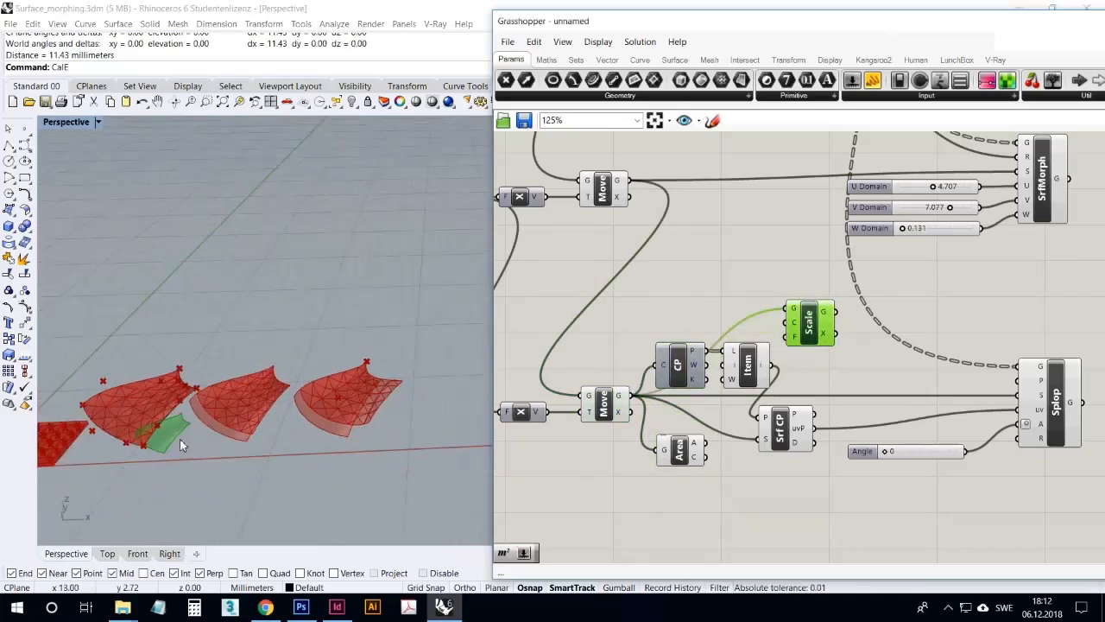
scroll(717, 384, up, 2)
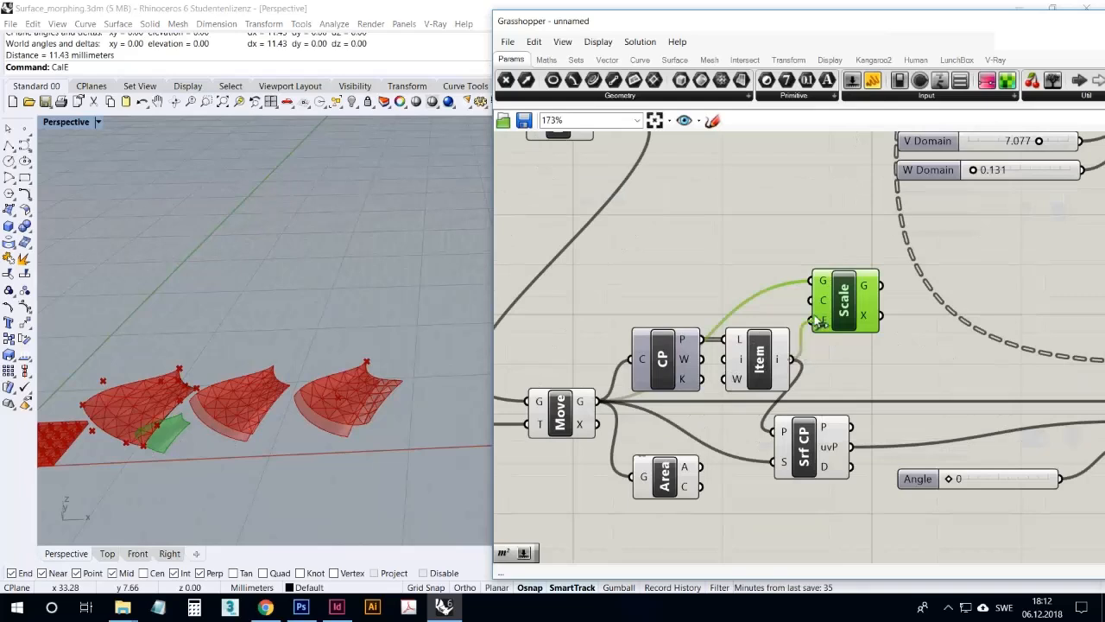
click(824, 364)
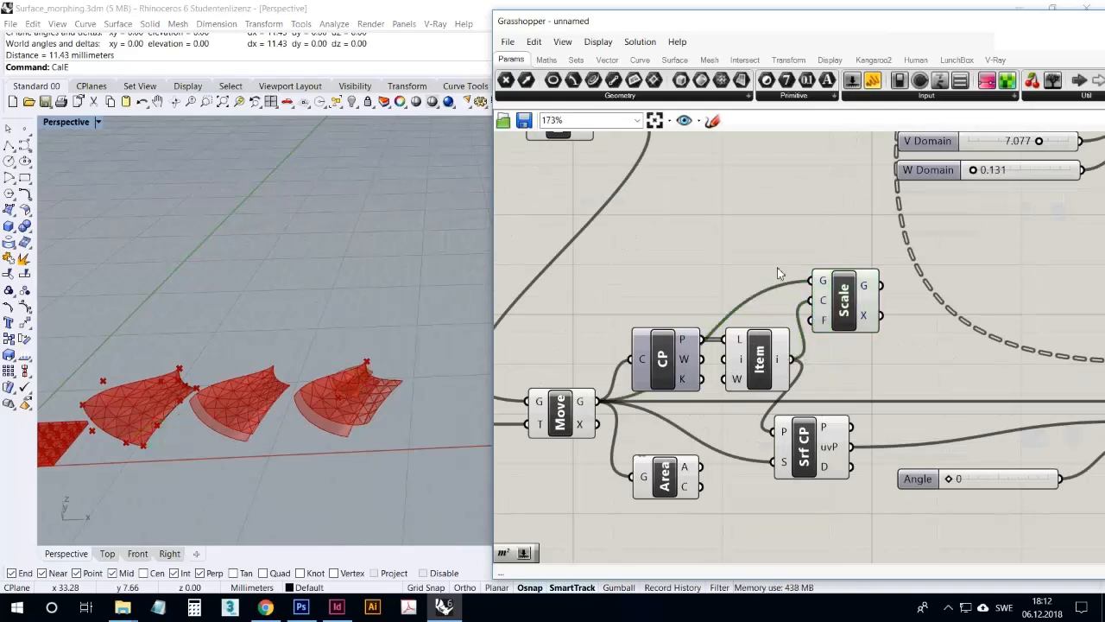
Duplicate the V Domain slider, place the copy beside Scale and connect it to Scale's F input
scroll(874, 527, down, 2)
click(979, 247)
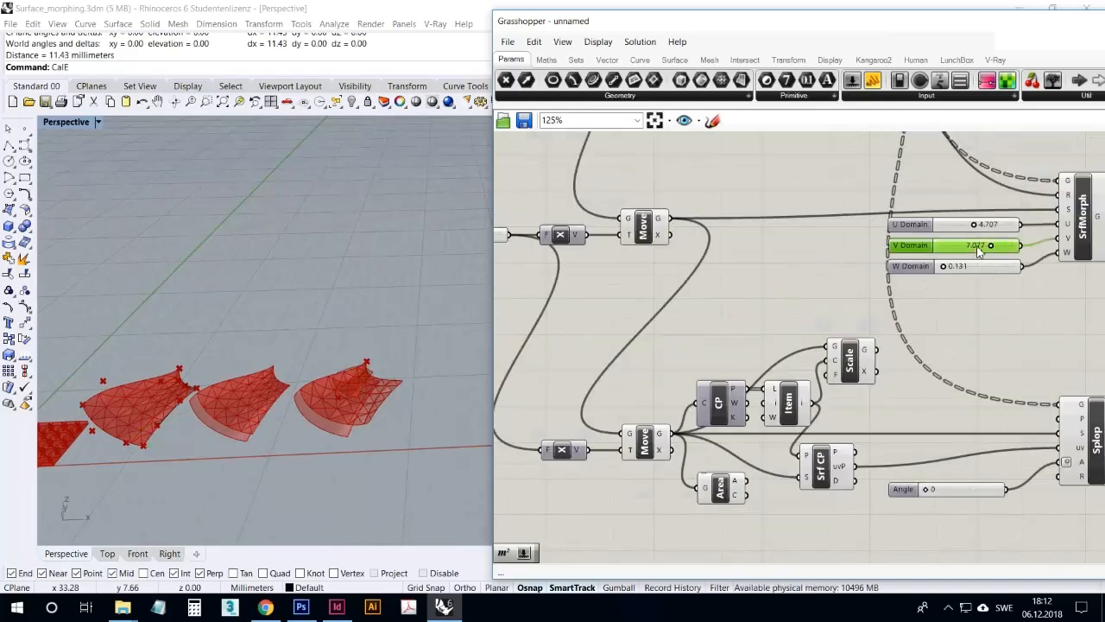
key(ctrl+c)
key(ctrl+v)
drag(968, 254, 743, 348)
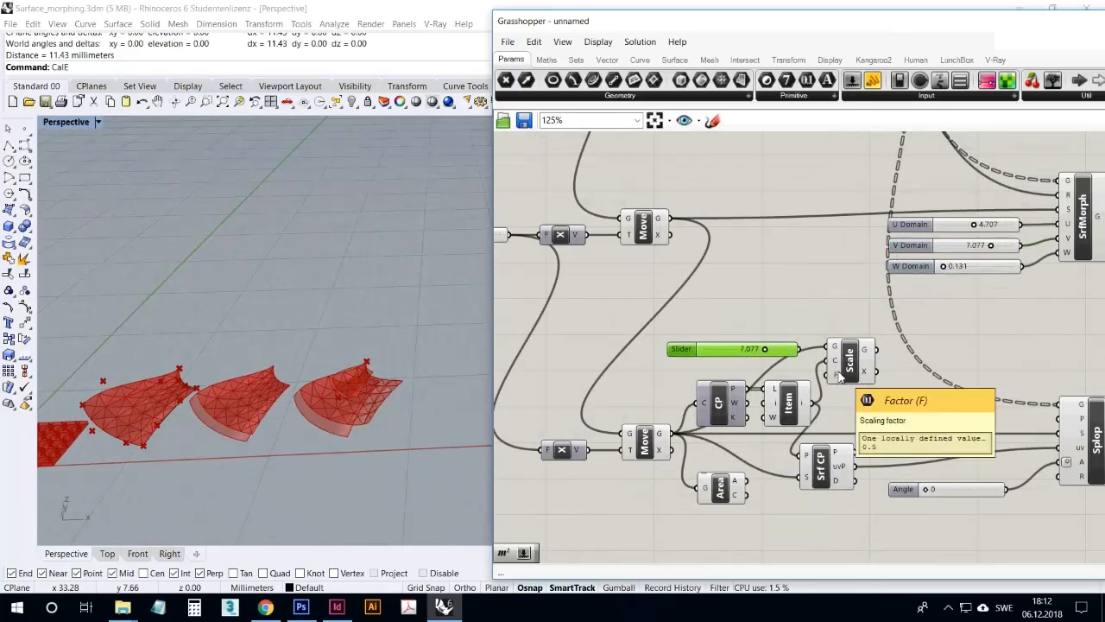
drag(816, 367, 827, 375)
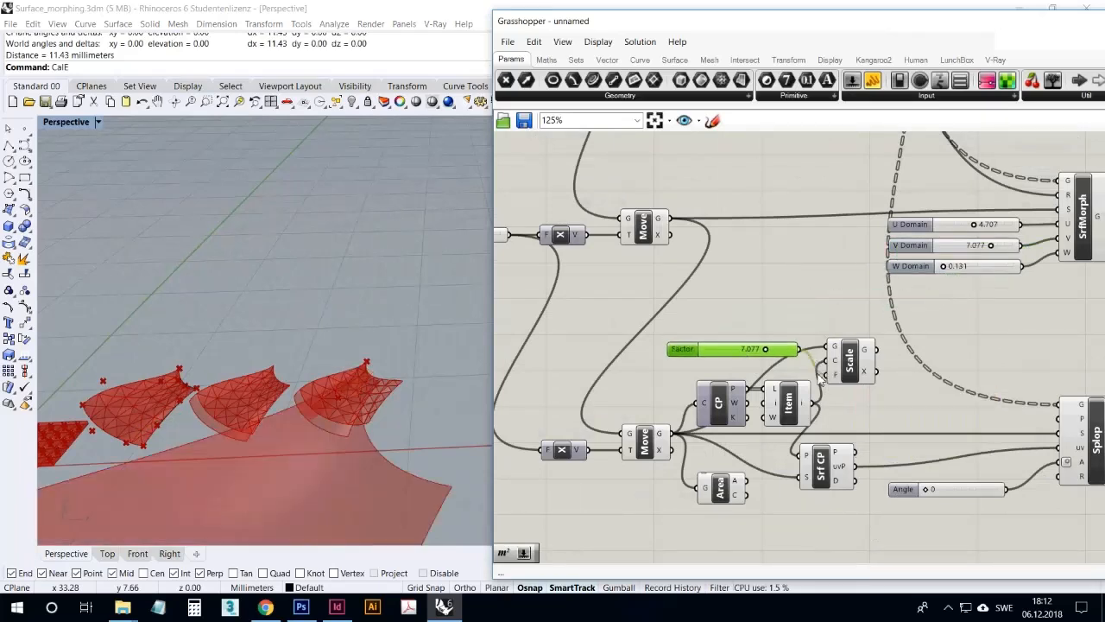
Set Scale's Factor slider to 5.857
right_drag(425, 396, 336, 433)
scroll(369, 382, down, 4)
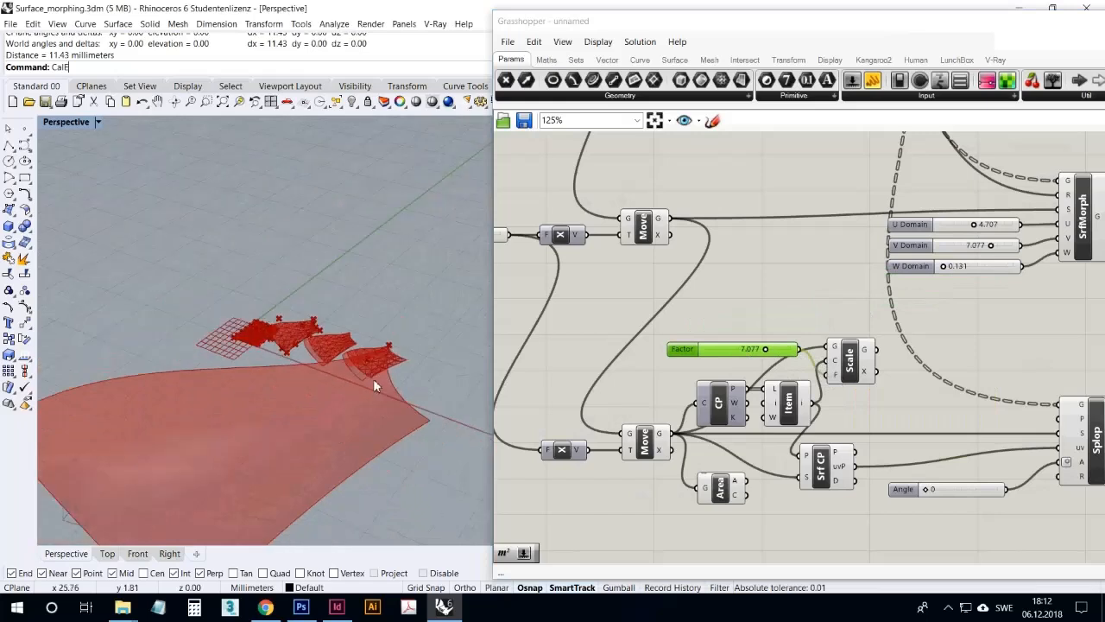
drag(774, 358, 764, 359)
Rearrange the Control Points, List Item, Surface Closest Point and Angle components to open up space below Scale
drag(823, 449, 747, 397)
click(854, 466)
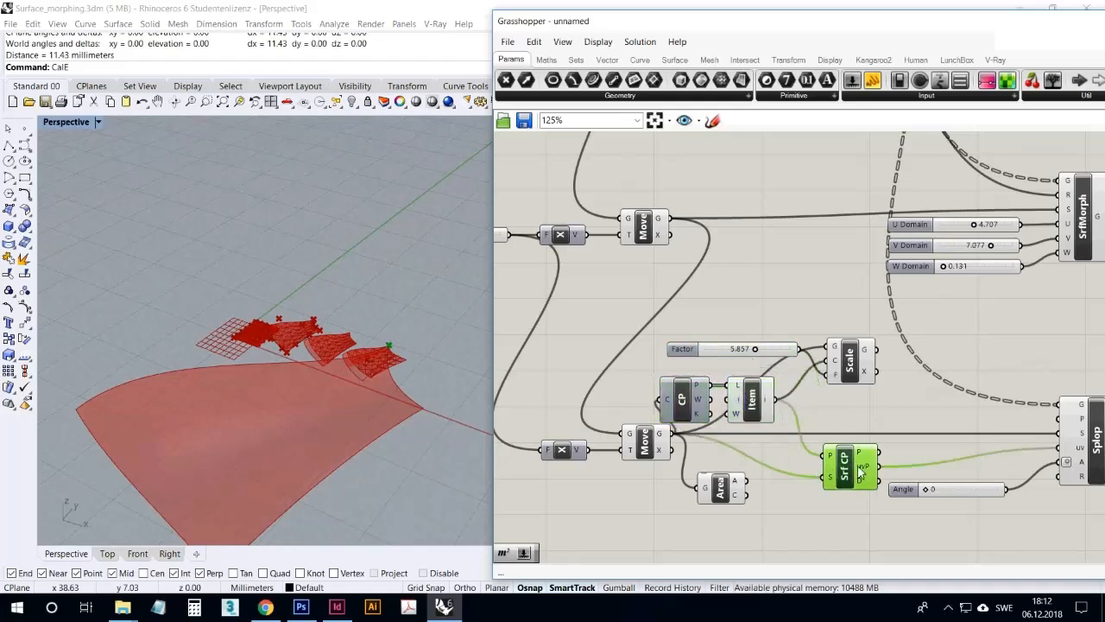
right_drag(838, 505, 785, 492)
click(895, 514)
drag(896, 517, 894, 520)
drag(807, 460, 861, 458)
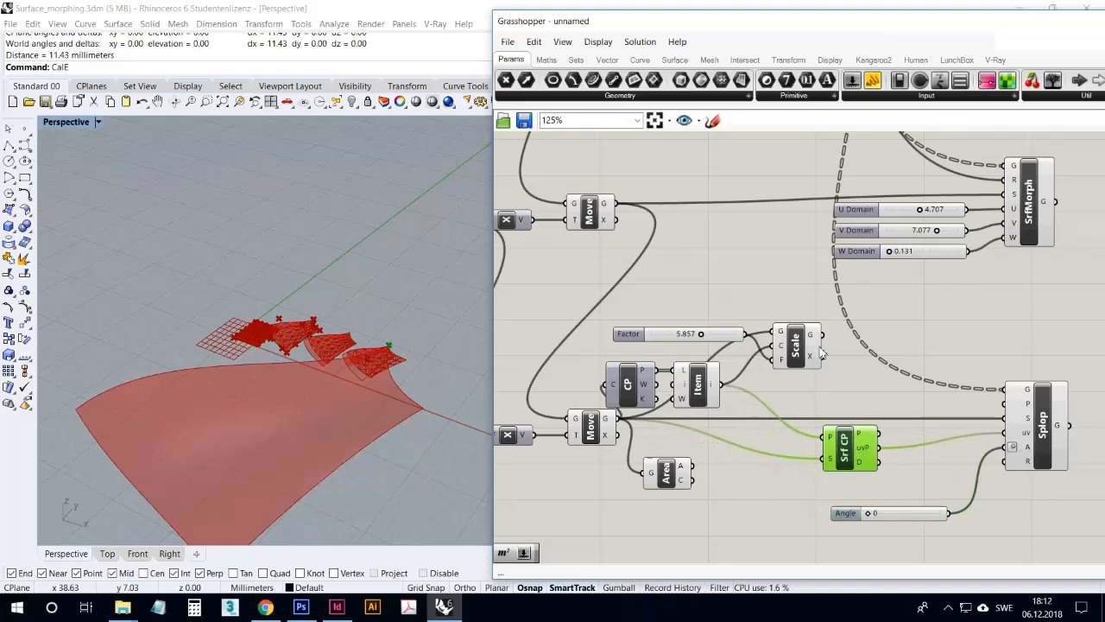
Connect Scale's G output to the S inputs of Surface Closest Point and Splop, and inspect the result on the enlarged surface
shift+drag(822, 334, 827, 459)
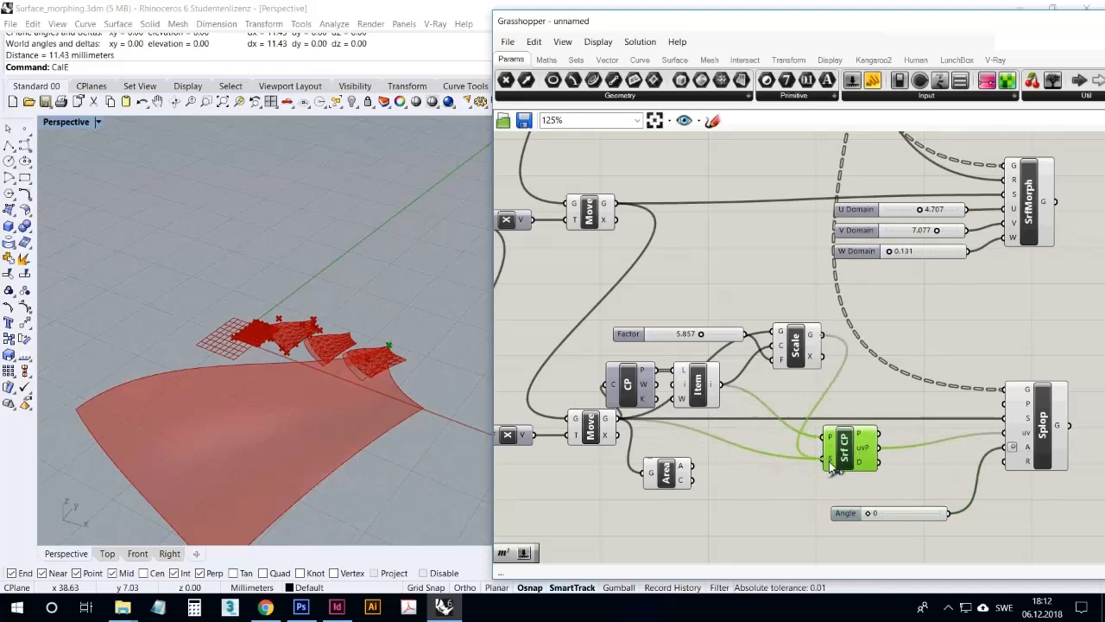
drag(881, 384, 1003, 419)
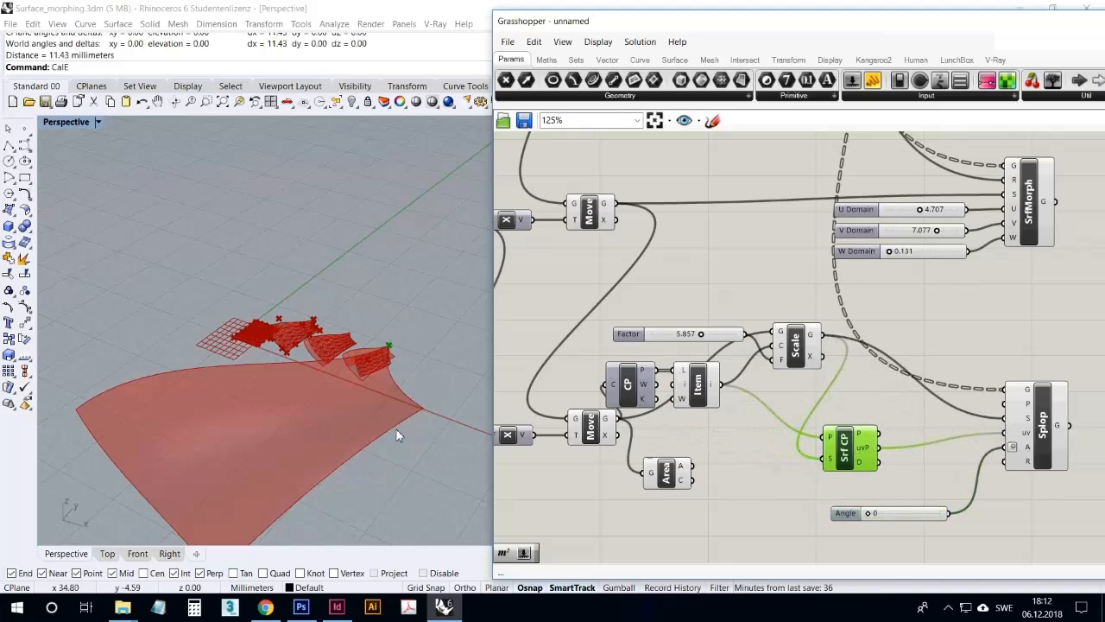
right_drag(397, 434, 433, 404)
scroll(394, 407, up, 7)
scroll(406, 359, down, 5)
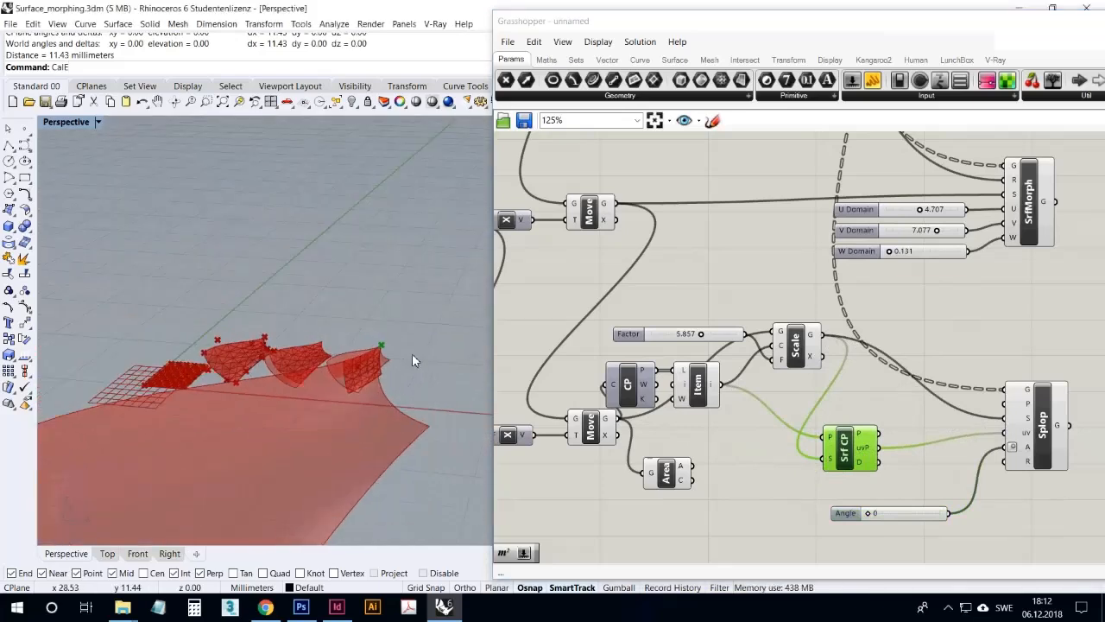
scroll(412, 355, down, 3)
Move the Area component beside Surface Closest Point and connect Scale's G output to its G input
drag(672, 485, 766, 468)
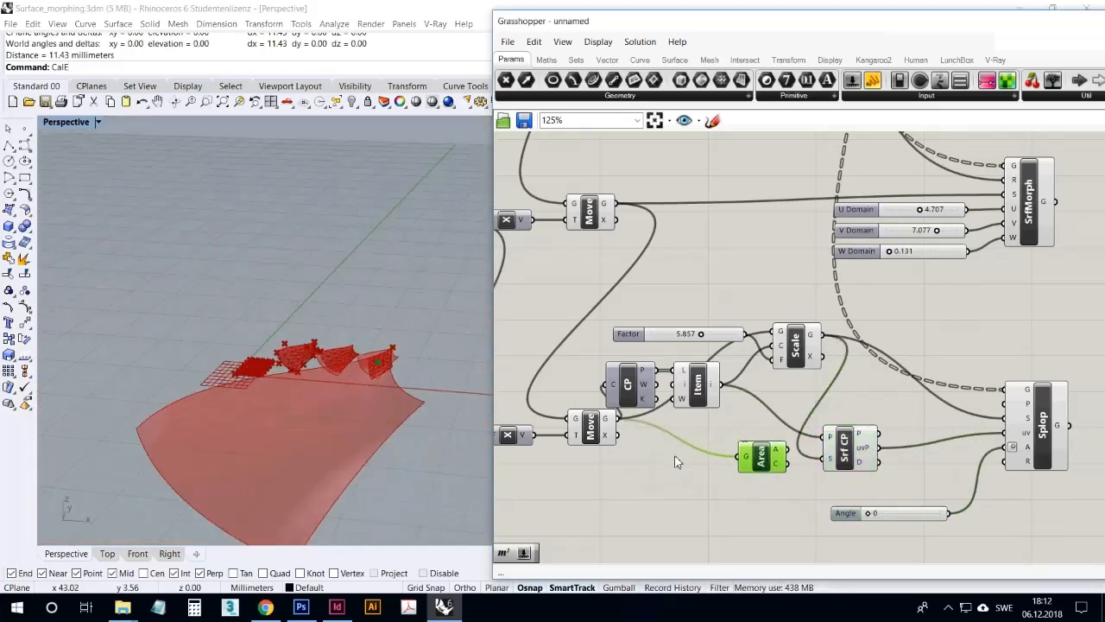
right_drag(457, 421, 383, 390)
scroll(791, 478, up, 2)
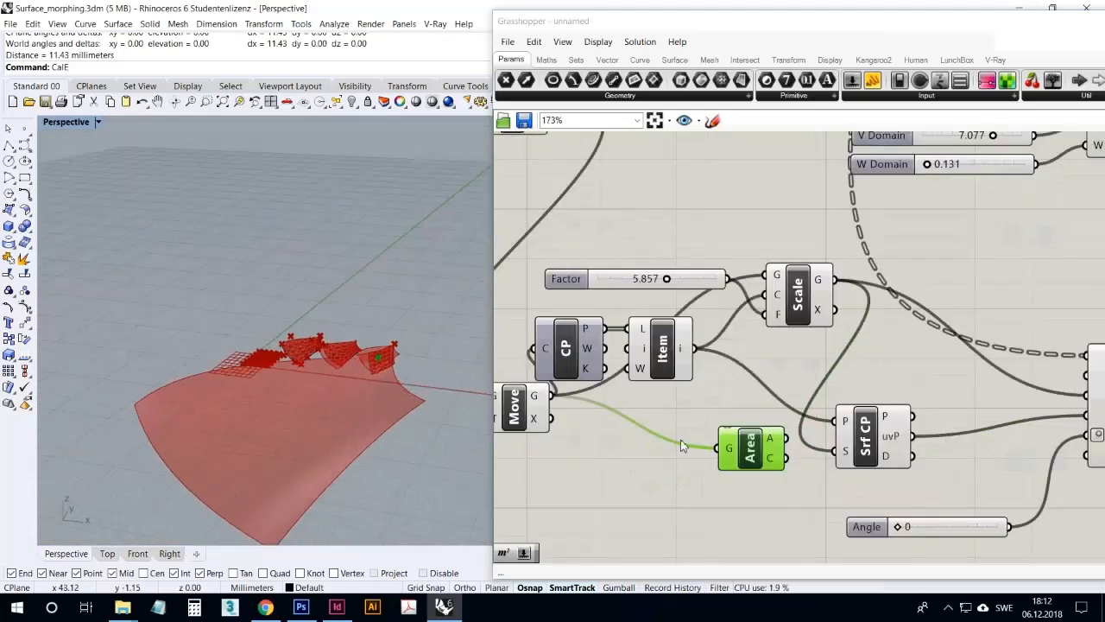
scroll(380, 427, up, 5)
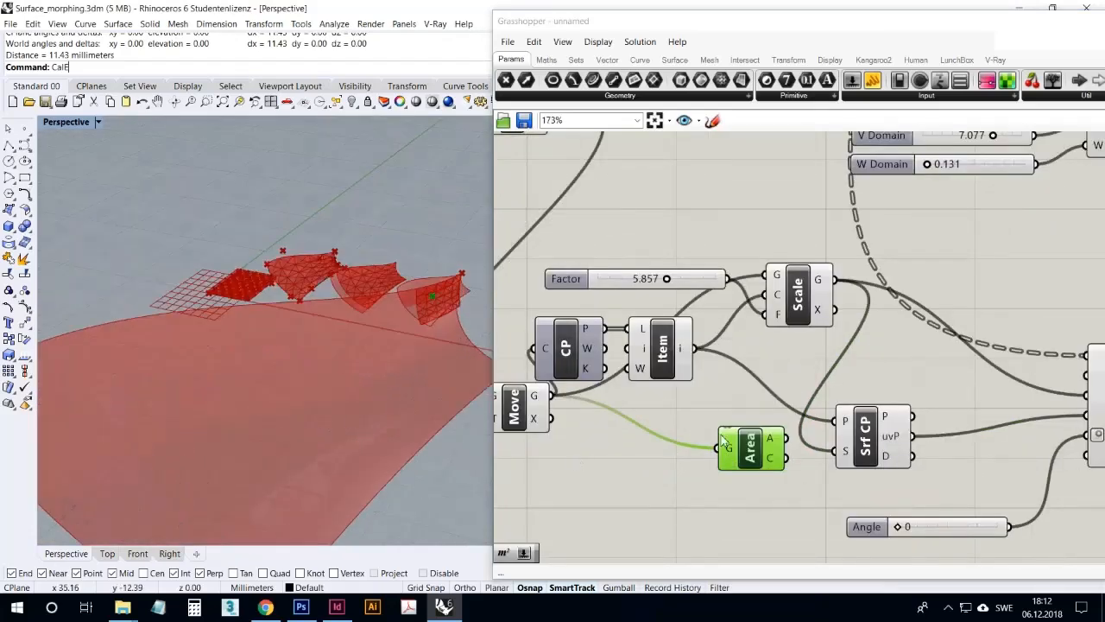
drag(778, 461, 723, 458)
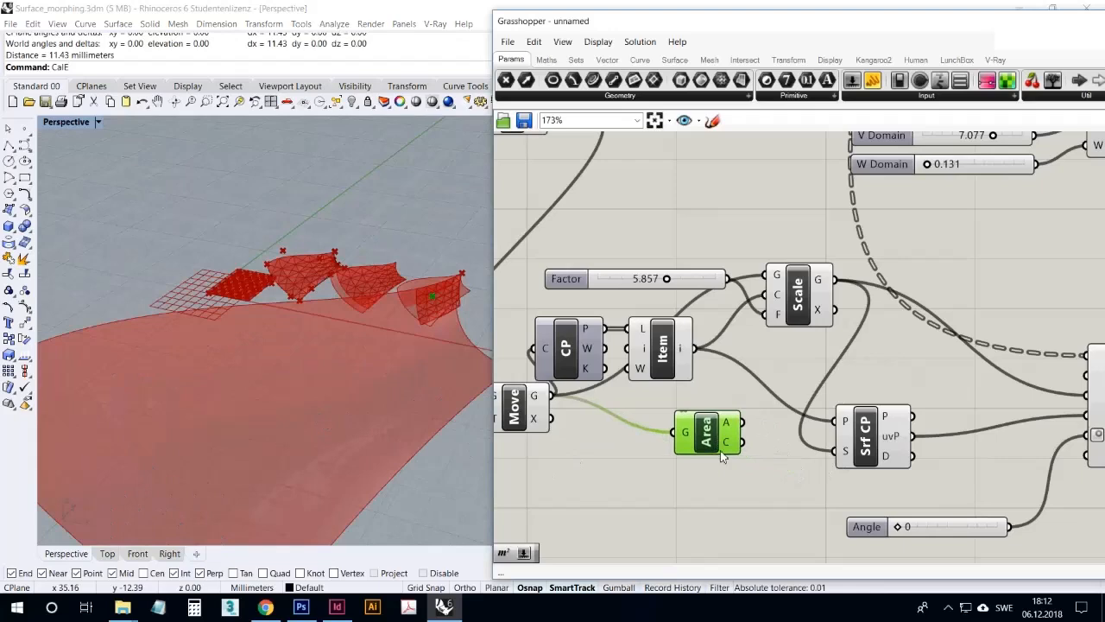
drag(787, 302, 736, 440)
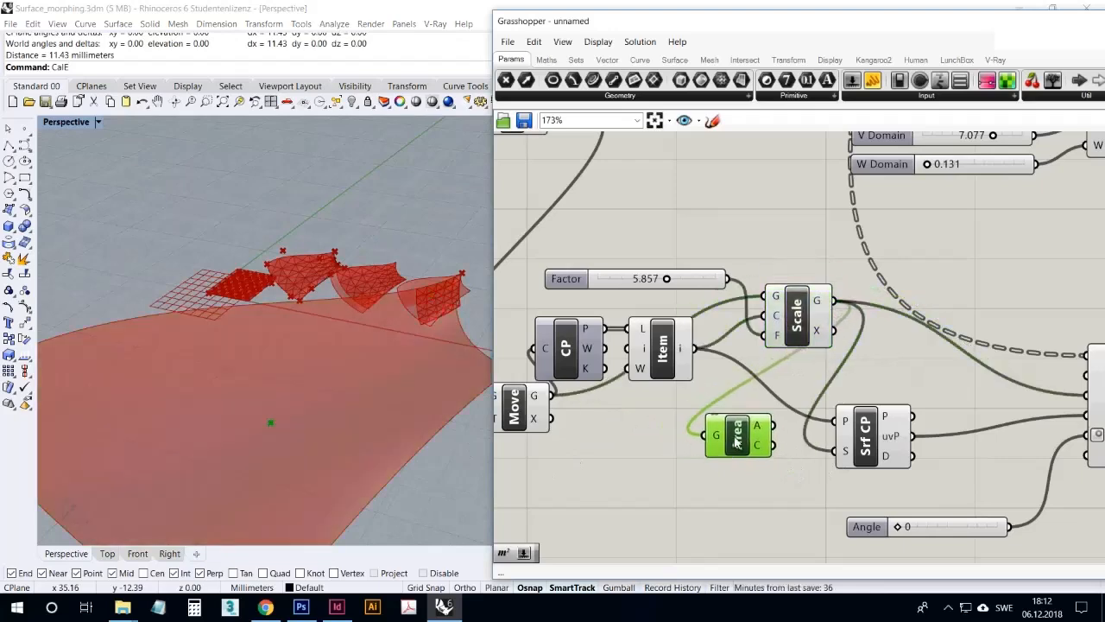
Tidy the Item, Control Points, Factor and Scale components, and highlight the Scale and Area outputs in the viewport
drag(670, 359, 690, 364)
mouse_move(582, 351)
mouse_down()
mouse_move(594, 334)
mouse_move(599, 346)
mouse_up()
drag(639, 284, 635, 271)
drag(799, 304, 804, 300)
click(765, 383)
click(819, 322)
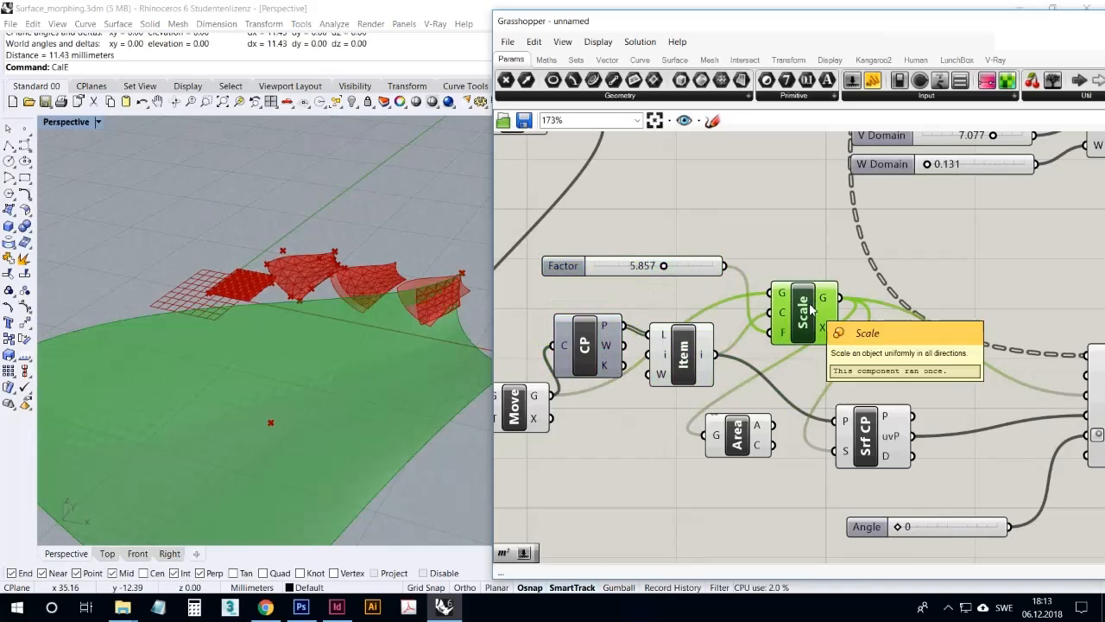
click(728, 438)
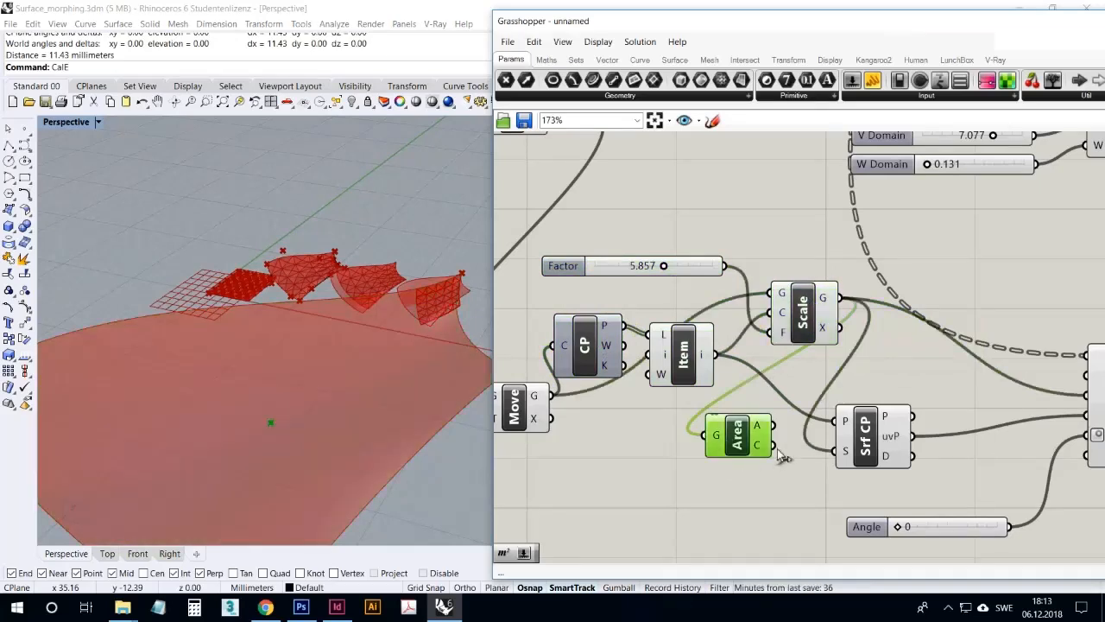
Connect Area's C output to Surface Closest Point's P input and set the Factor slider to 4.388
drag(840, 429, 840, 426)
drag(738, 436, 746, 426)
right_drag(276, 440, 506, 359)
mouse_move(663, 267)
mouse_down()
mouse_move(648, 270)
mouse_move(657, 273)
mouse_up()
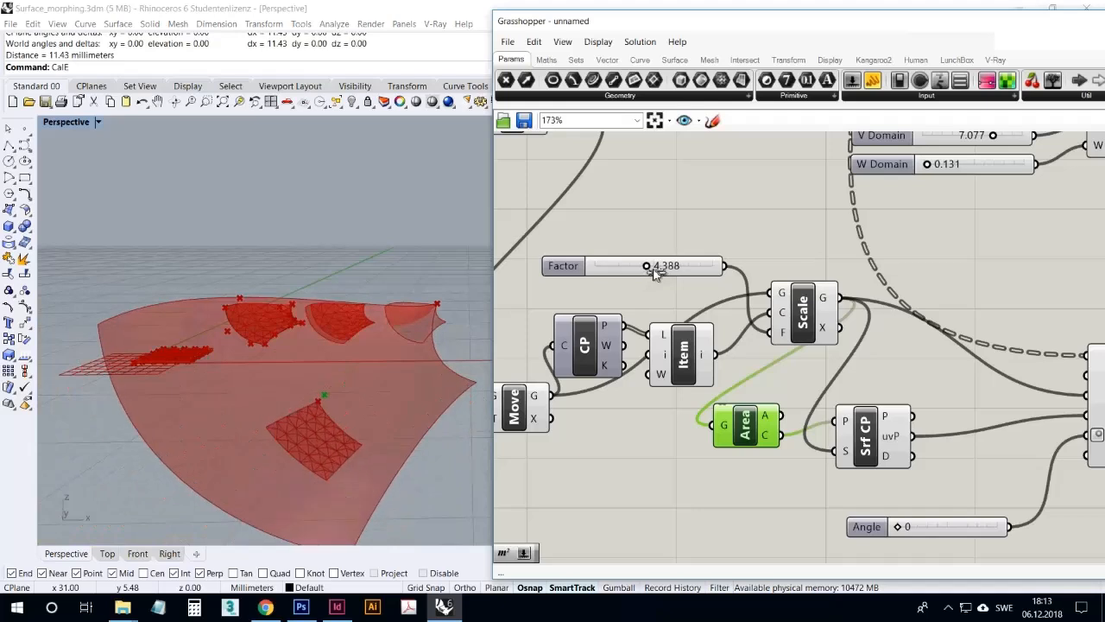
Try different Angle slider values to rotate the splopped pyramid grid around the surface's centre
drag(900, 526, 986, 504)
right_drag(383, 329, 483, 371)
drag(981, 534, 1019, 526)
right_drag(387, 414, 368, 403)
Set the square grid's extent slider to 10 and inspect the larger splopped grid on the scaled surface
scroll(630, 255, down, 5)
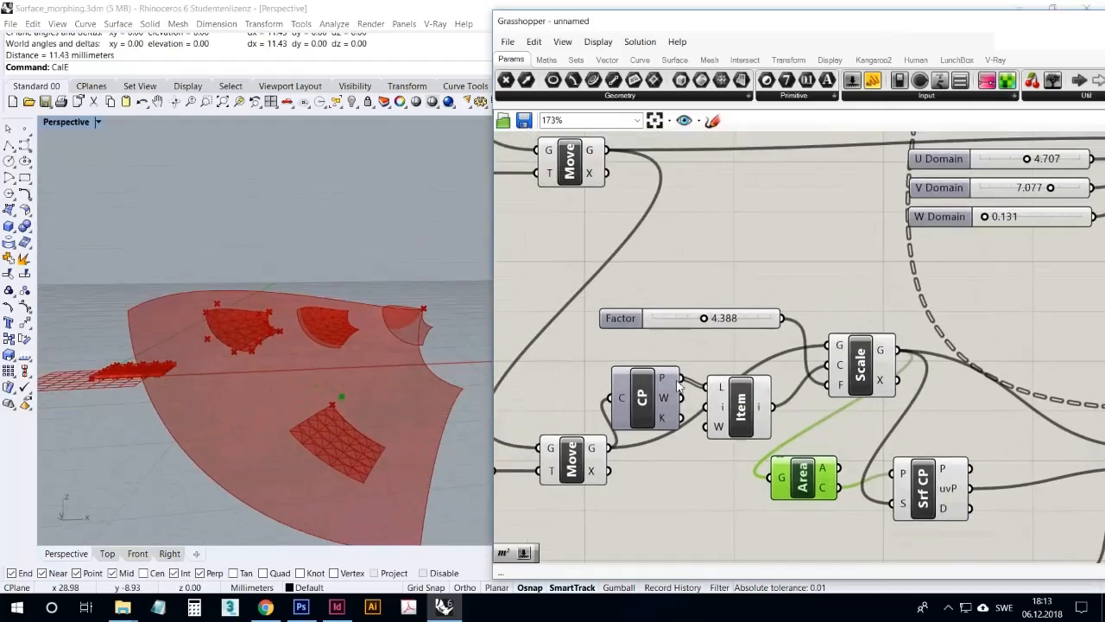
scroll(630, 255, up, 5)
scroll(626, 268, down, 3)
scroll(623, 287, up, 3)
drag(646, 299, 726, 298)
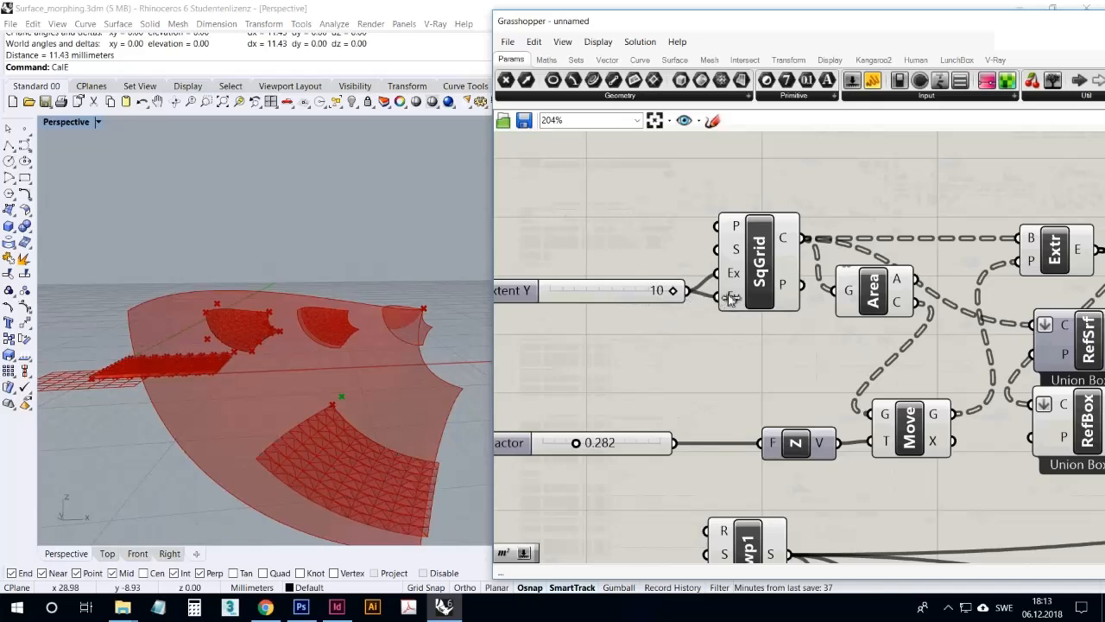
right_drag(386, 380, 279, 415)
scroll(244, 425, up, 2)
scroll(244, 425, down, 3)
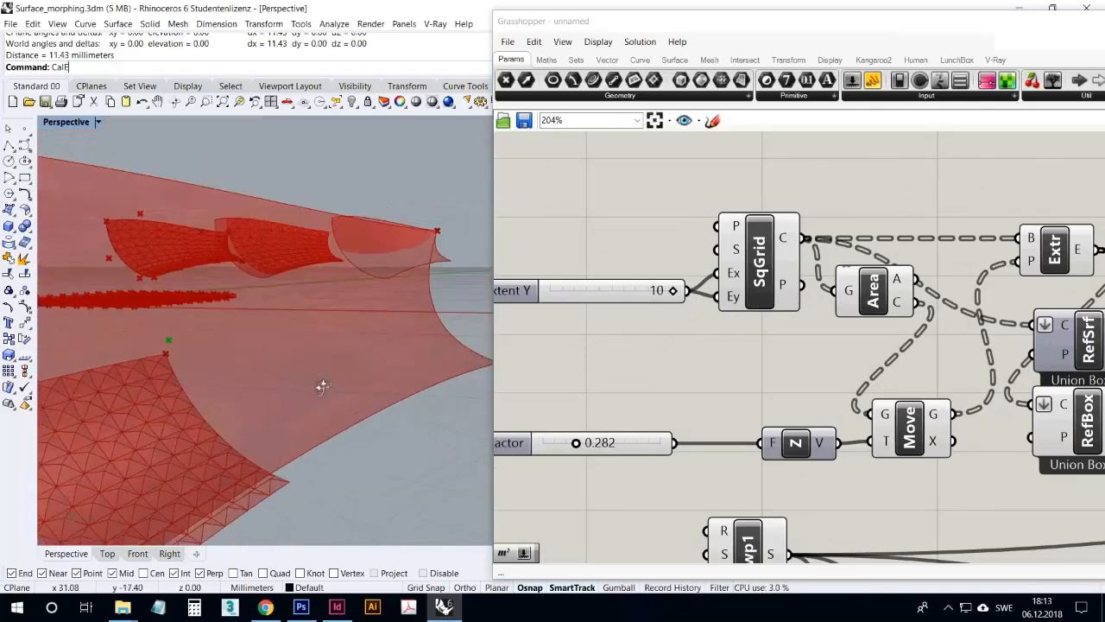
right_drag(321, 382, 375, 395)
Set Splop's Angle slider to 140 and inspect the rotated grid on the surface
scroll(648, 411, down, 4)
scroll(657, 351, down, 3)
right_drag(826, 530, 802, 446)
scroll(818, 475, up, 3)
scroll(790, 524, up, 2)
drag(837, 512, 791, 525)
right_drag(331, 356, 384, 406)
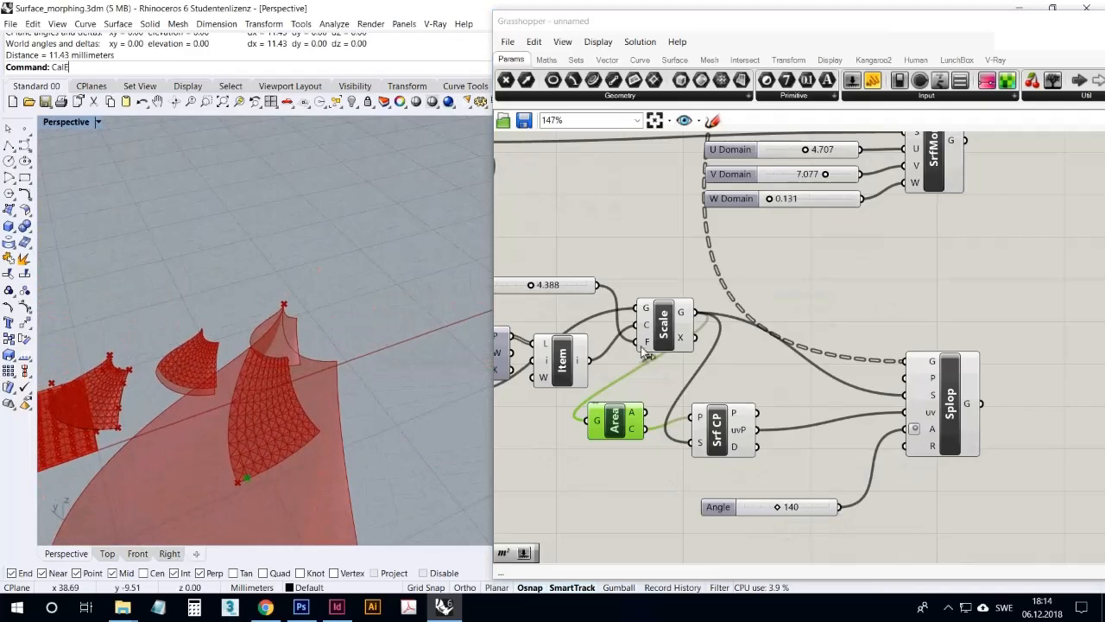
Turn off the preview of the Move component that feeds Scale
right_drag(654, 330, 848, 320)
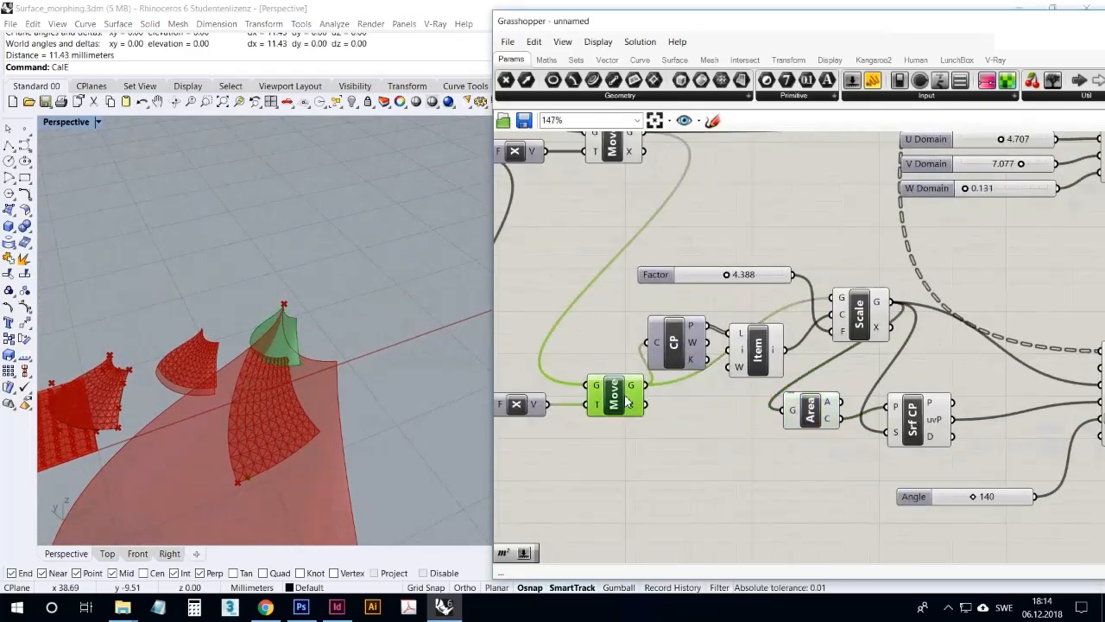
click(604, 393)
right_click(635, 354)
click(660, 367)
Pull the end control point at the upper tip of the source surface's curve outward and inspect the updated morphs
right_drag(468, 440, 247, 373)
scroll(248, 373, up, 5)
scroll(232, 326, up, 6)
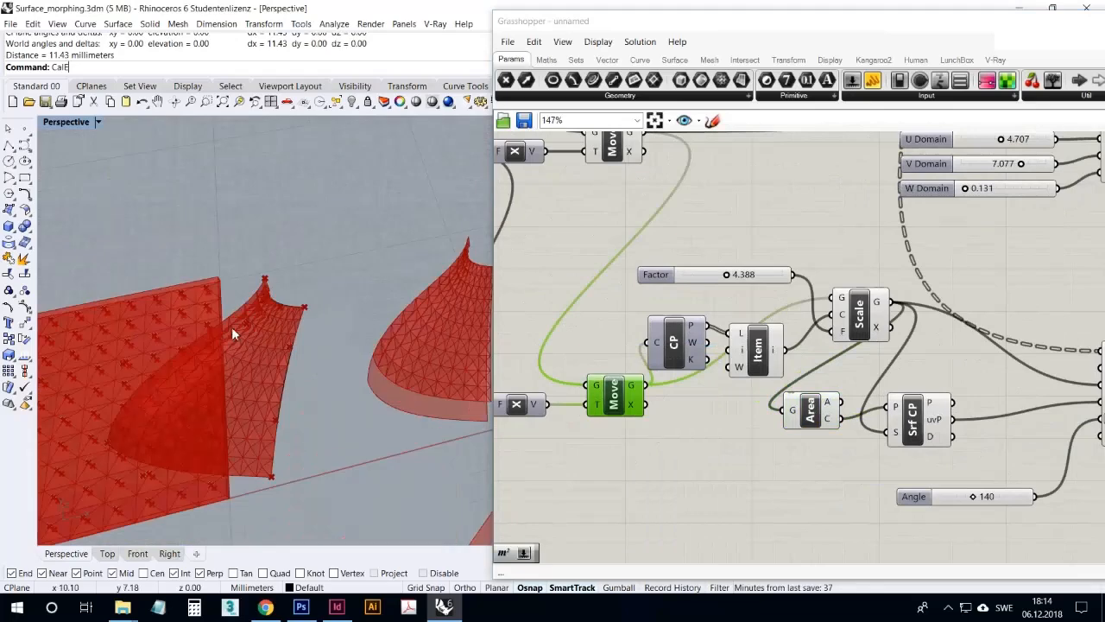
click(268, 283)
scroll(271, 283, up, 4)
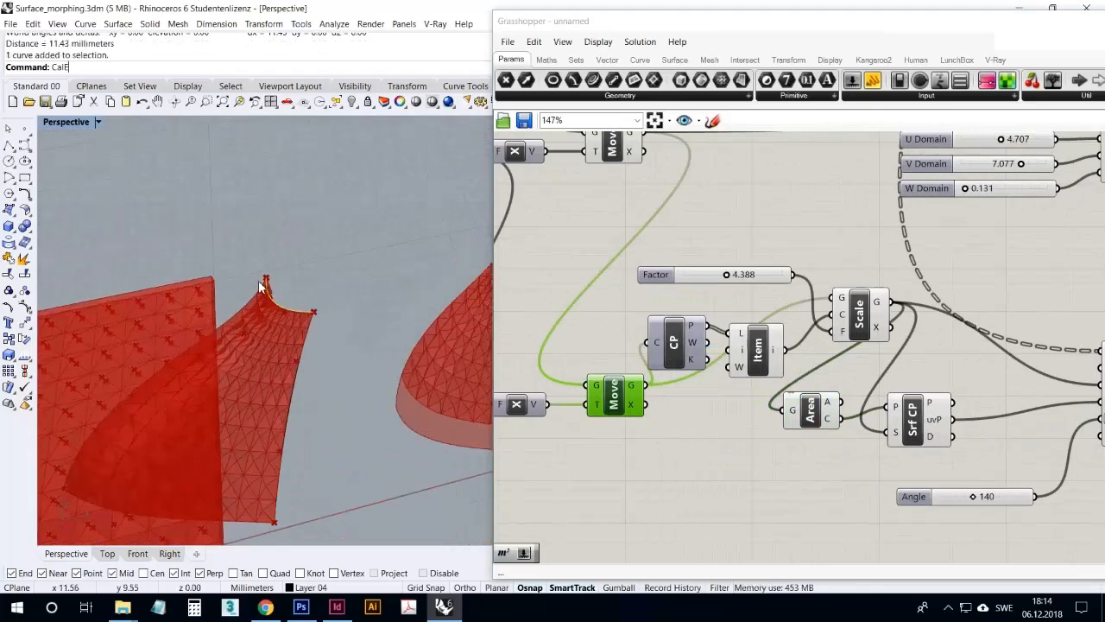
drag(262, 279, 227, 201)
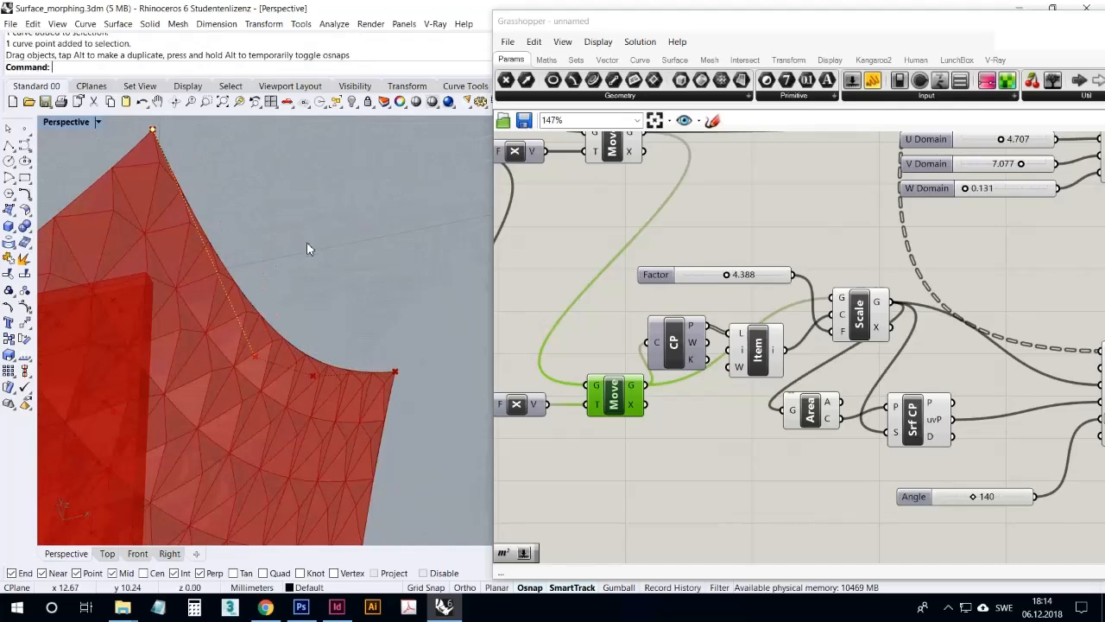
scroll(278, 258, down, 5)
right_drag(283, 356, 207, 339)
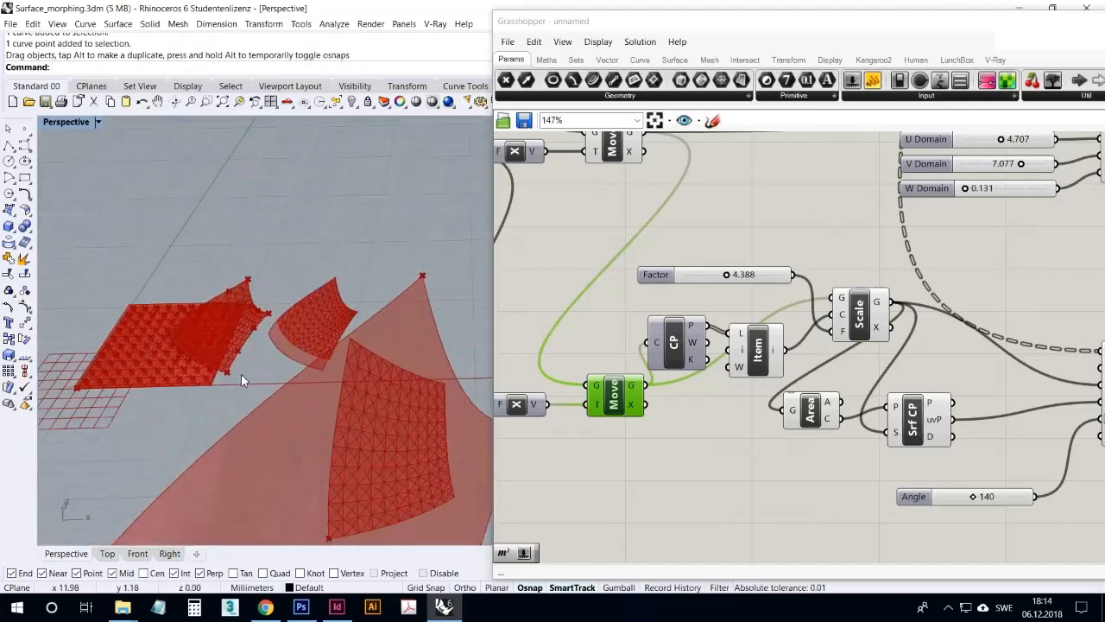
Try to reshape the source surface by pulling its lower corner, where the two curves meet, outward
click(238, 354)
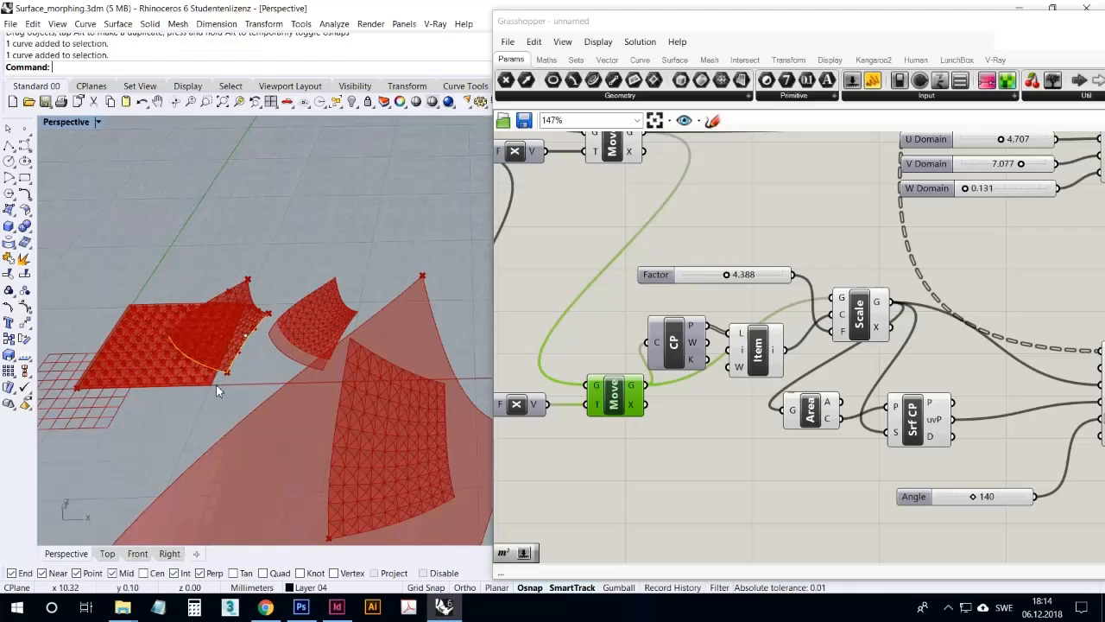
click(227, 372)
drag(230, 380, 289, 386)
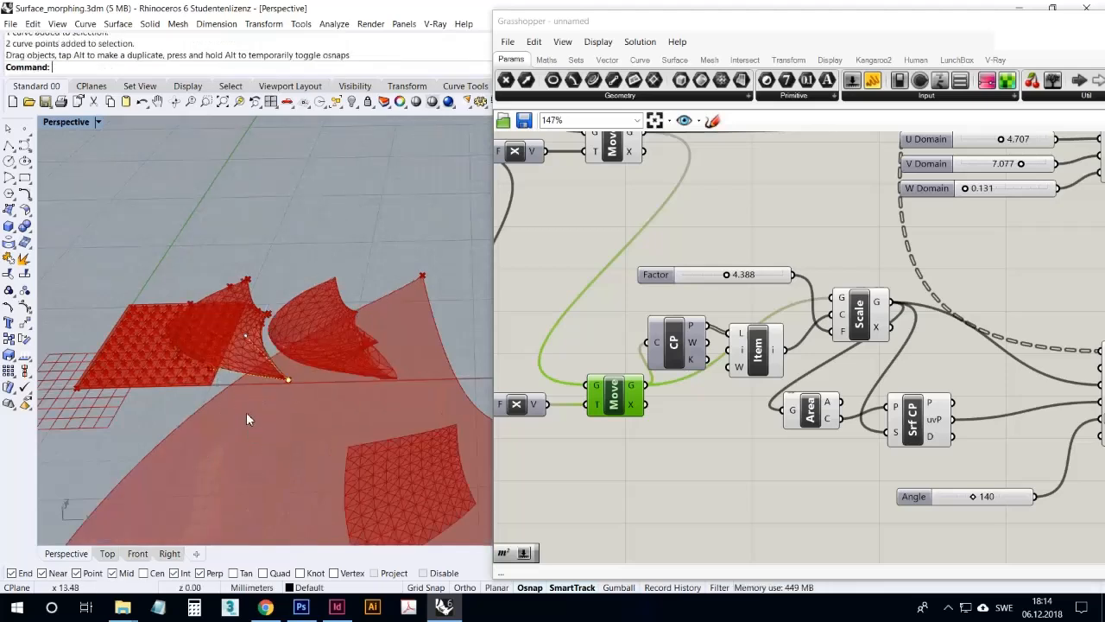
scroll(275, 371, down, 6)
right_drag(277, 372, 289, 414)
Set Scale's Factor slider to 3.293 and inspect the smaller target surface
right_drag(775, 352, 809, 355)
drag(771, 288, 757, 288)
right_drag(382, 362, 383, 393)
scroll(367, 381, down, 5)
scroll(306, 381, up, 11)
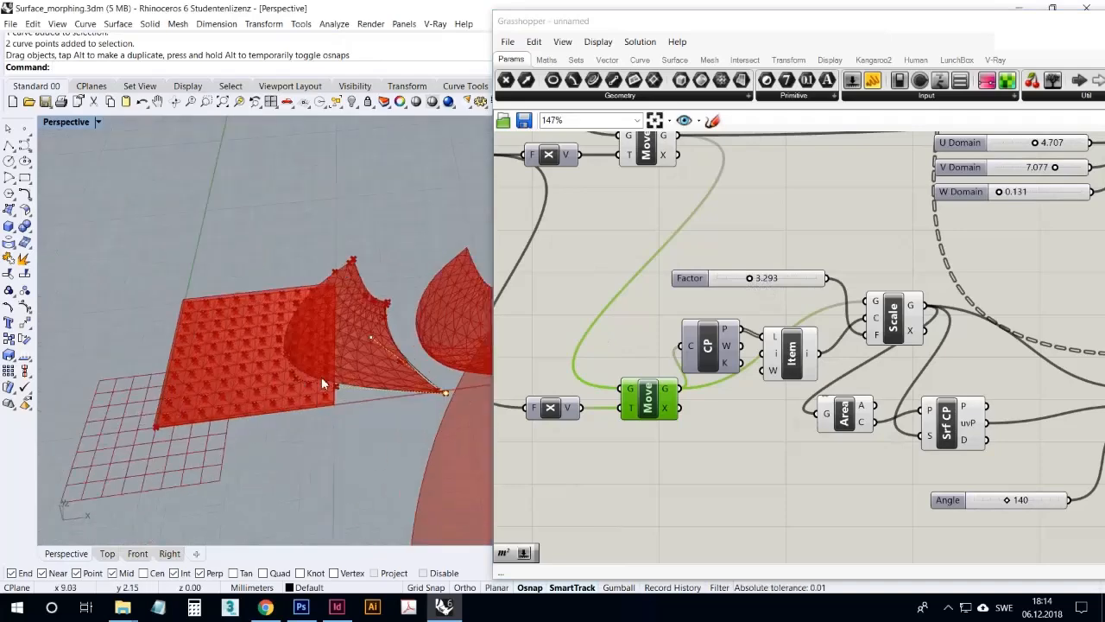
Undo the last drag of the curves' shared corner points
right_drag(321, 377, 315, 364)
click(142, 102)
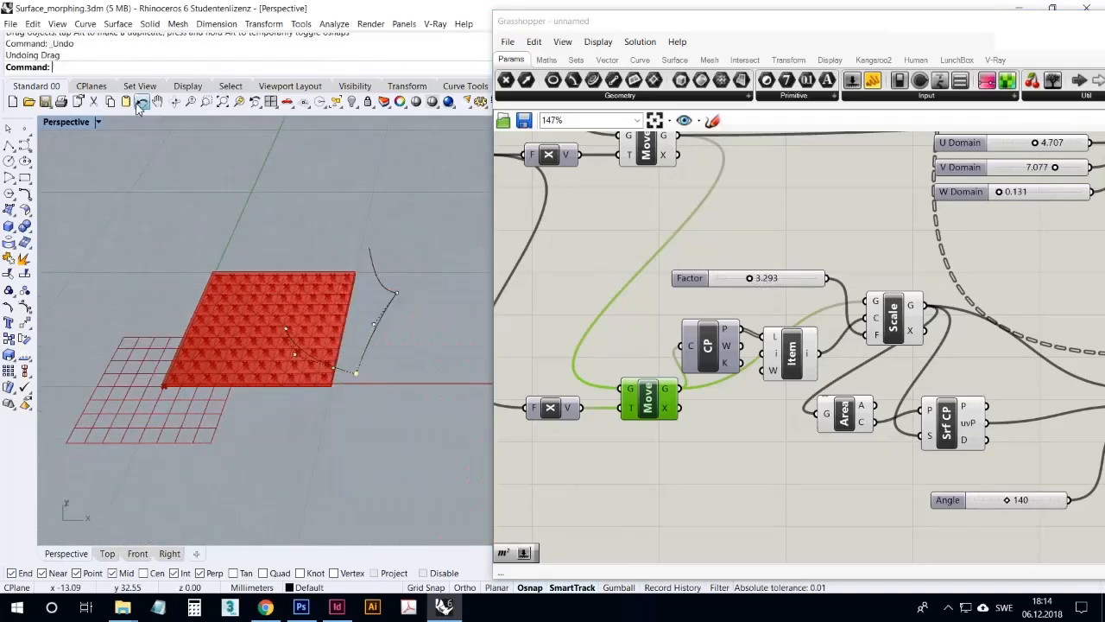
scroll(345, 397, down, 2)
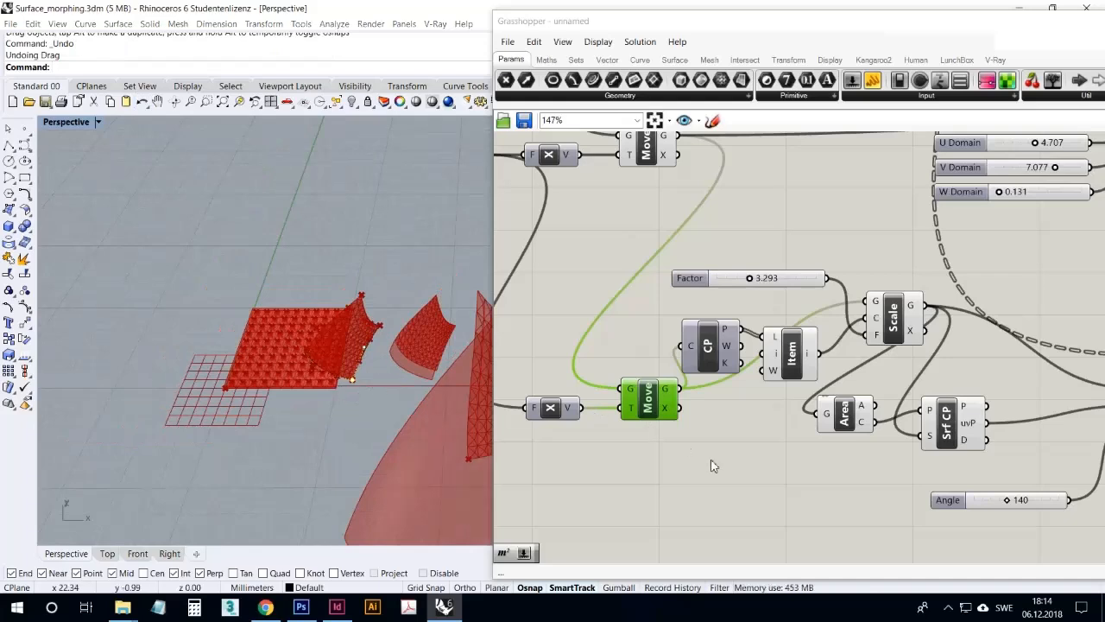
Space out the Control Points, Move and Item components before Scale and show the overall definition
right_drag(714, 455, 679, 470)
drag(681, 365, 678, 350)
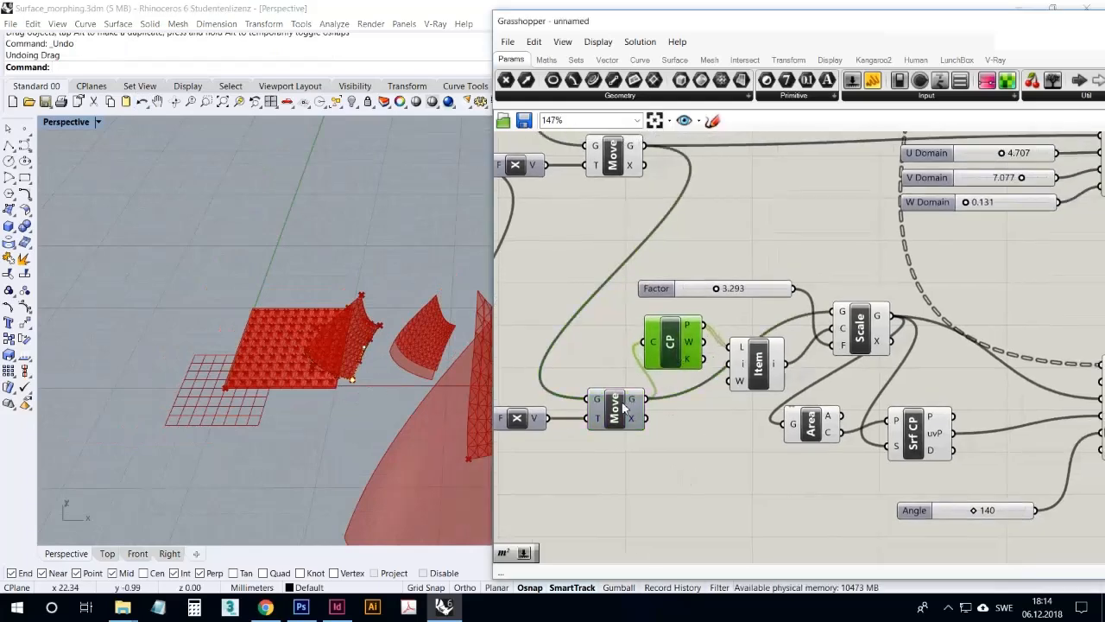
drag(629, 405, 615, 410)
click(693, 458)
mouse_move(751, 372)
mouse_down()
mouse_move(763, 362)
mouse_move(751, 379)
mouse_up()
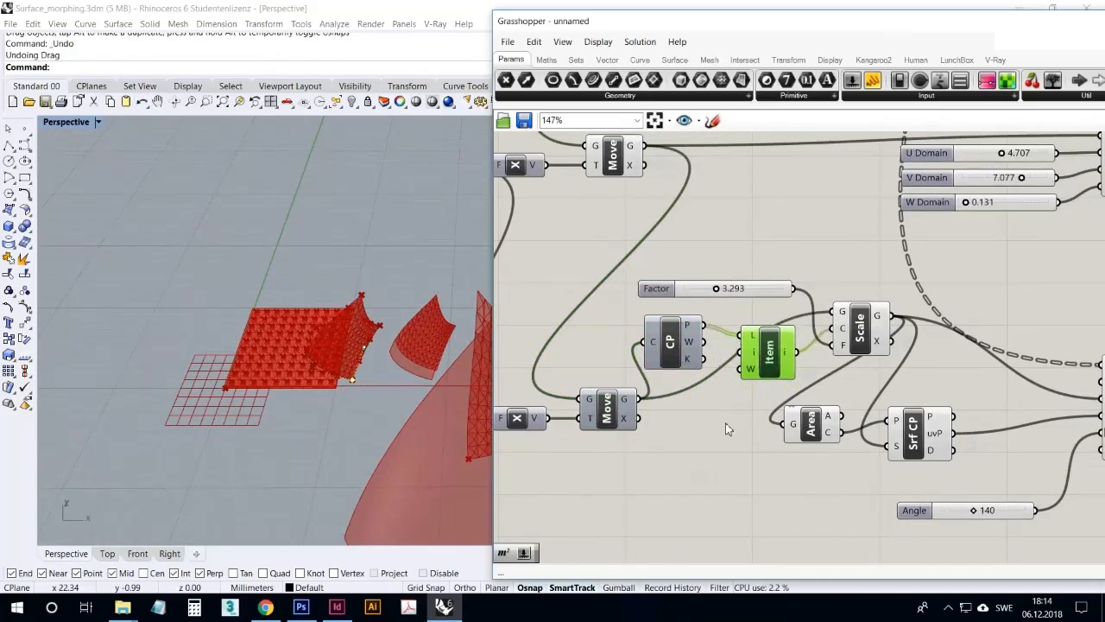
scroll(681, 436, down, 4)
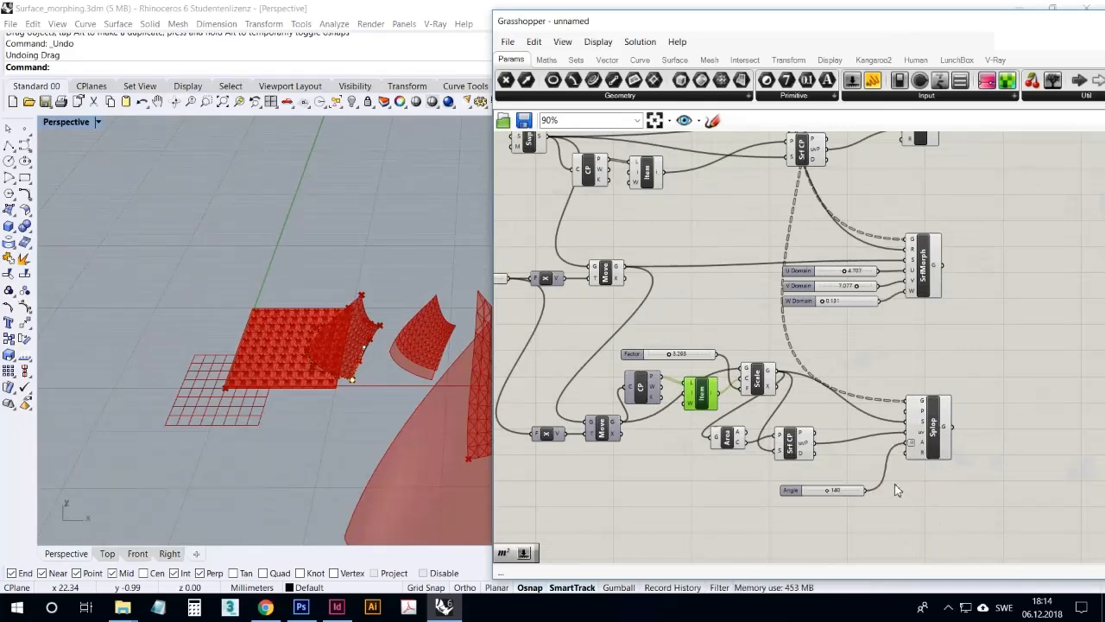
click(950, 608)
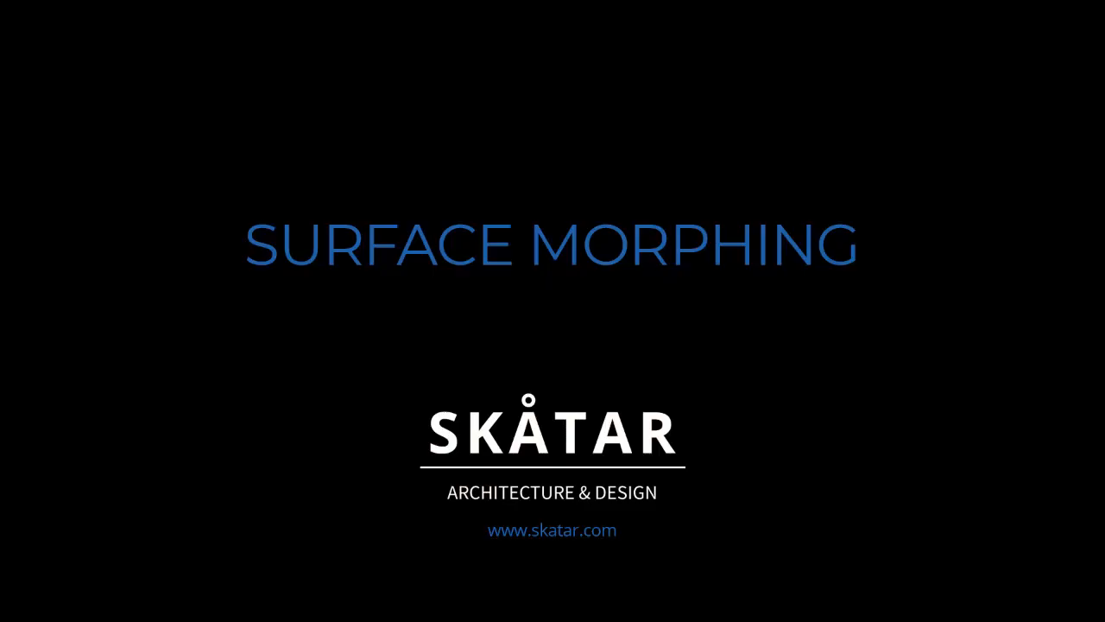